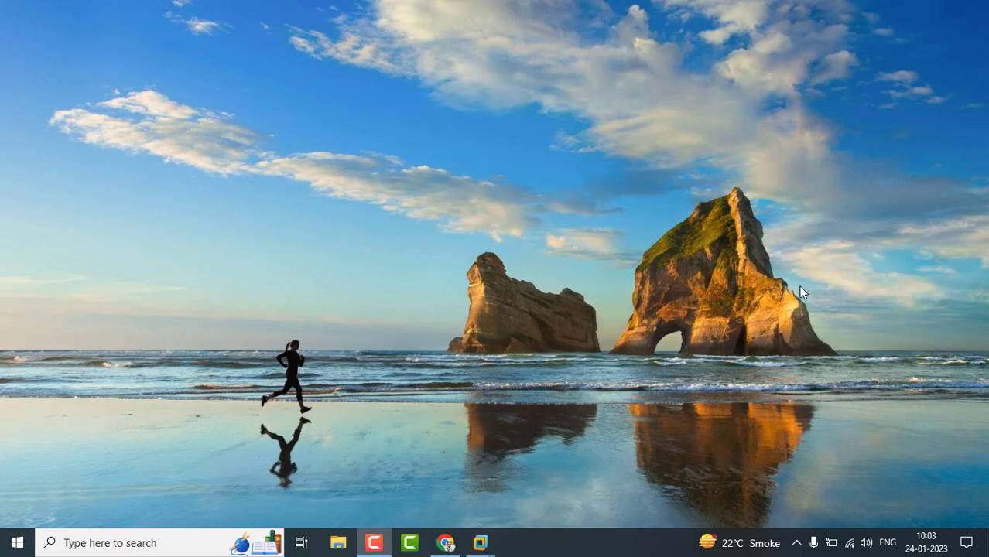
- Switch to VMware Workstation and start an OVF export of the Red Hat Enterprise Linux 7 64-bit virtual machine
mouse_move(481, 543)
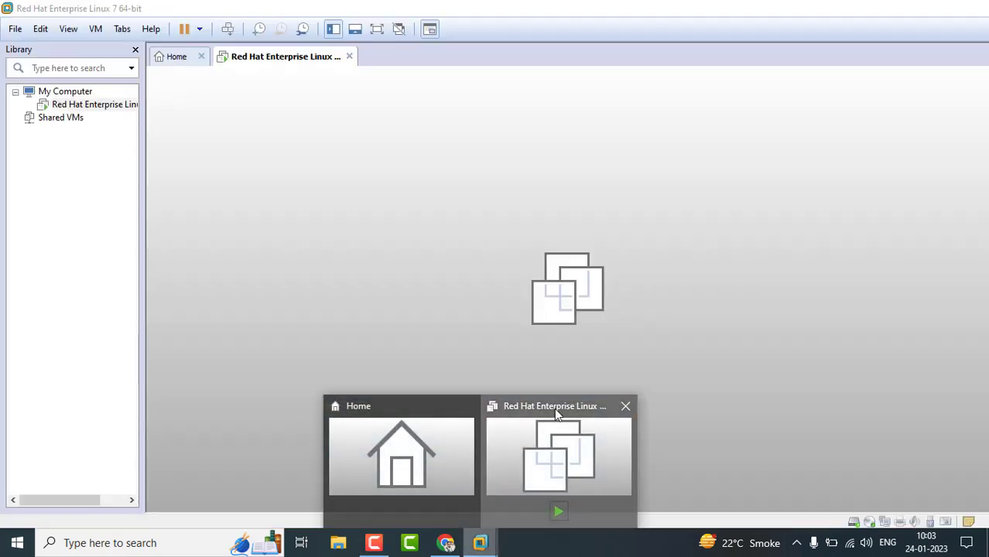
left_click(554, 408)
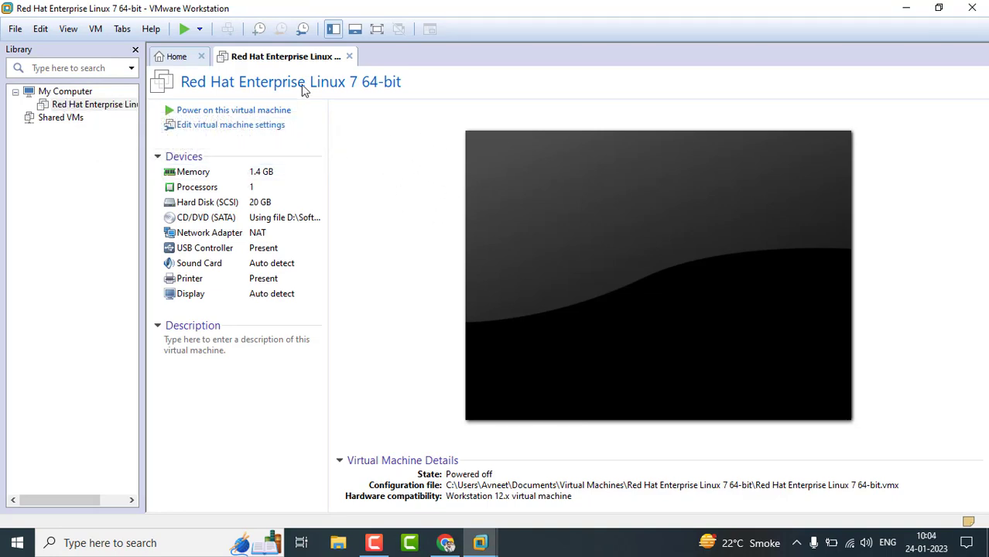
left_click(76, 111)
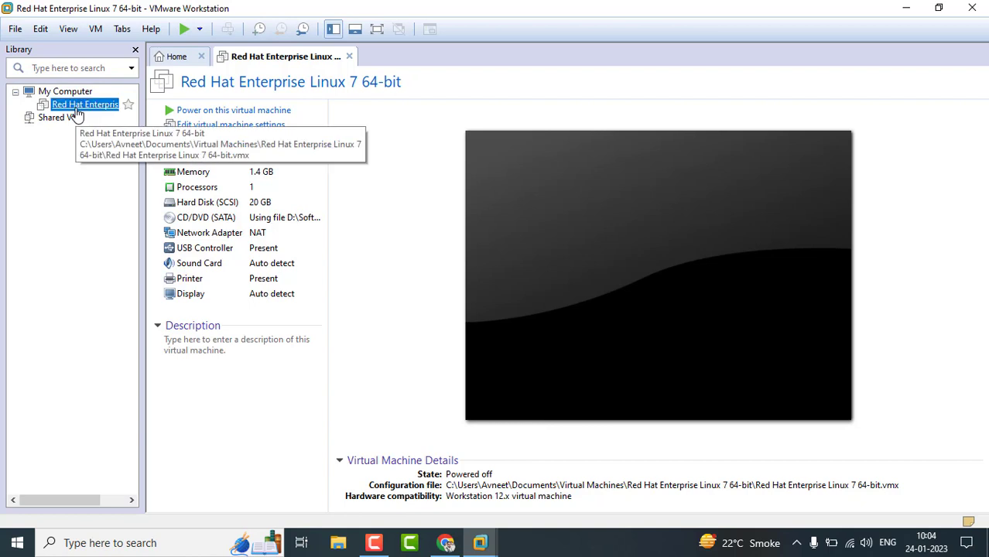
left_click(14, 31)
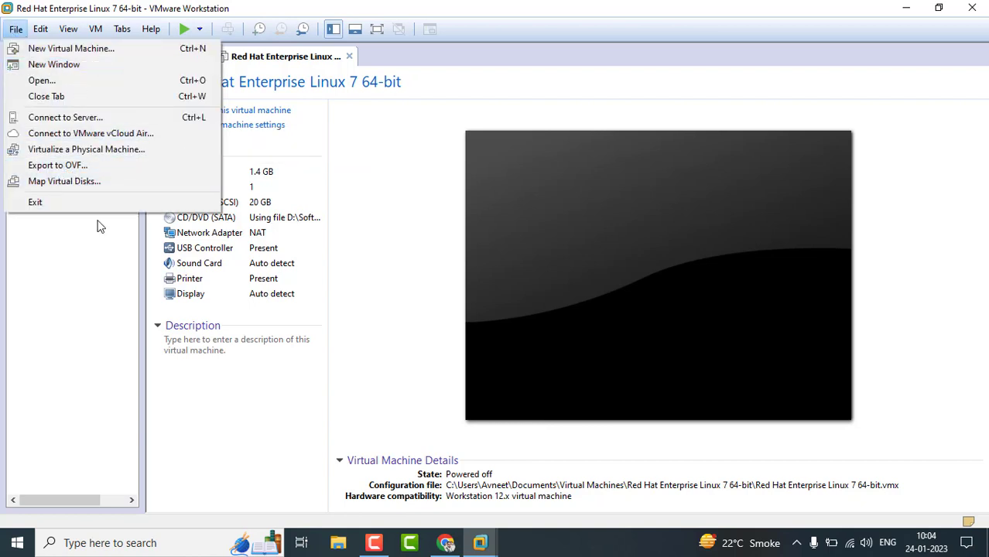
left_click(59, 353)
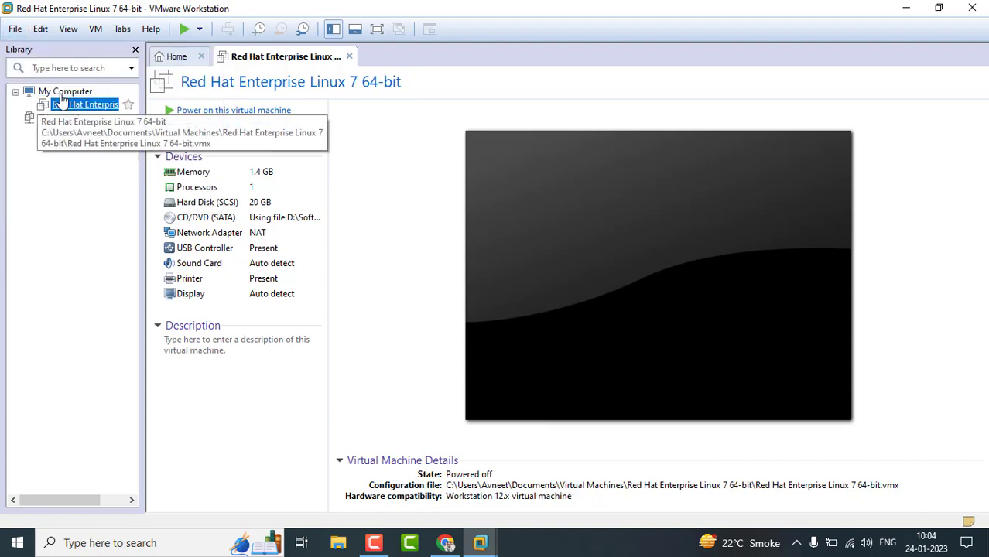
left_click(16, 31)
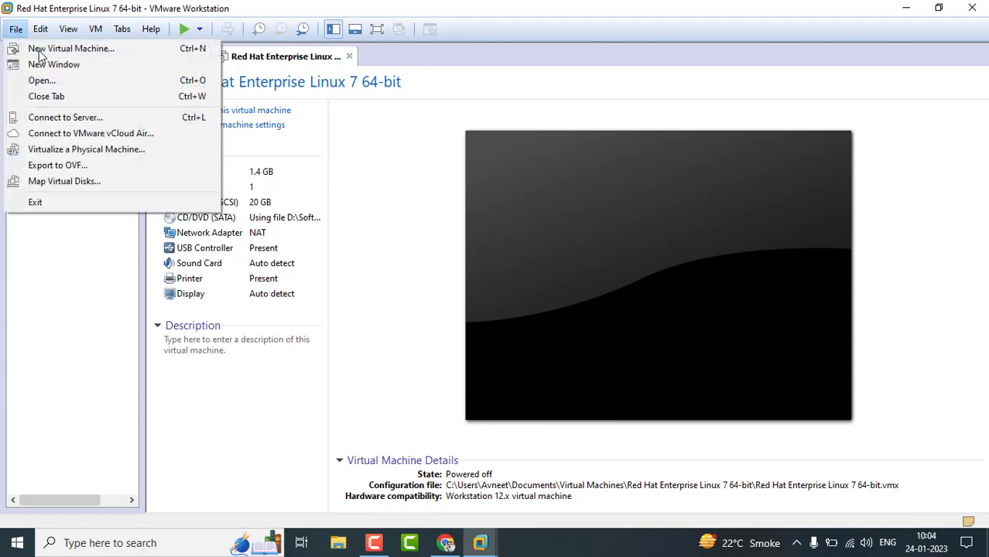
left_click(62, 166)
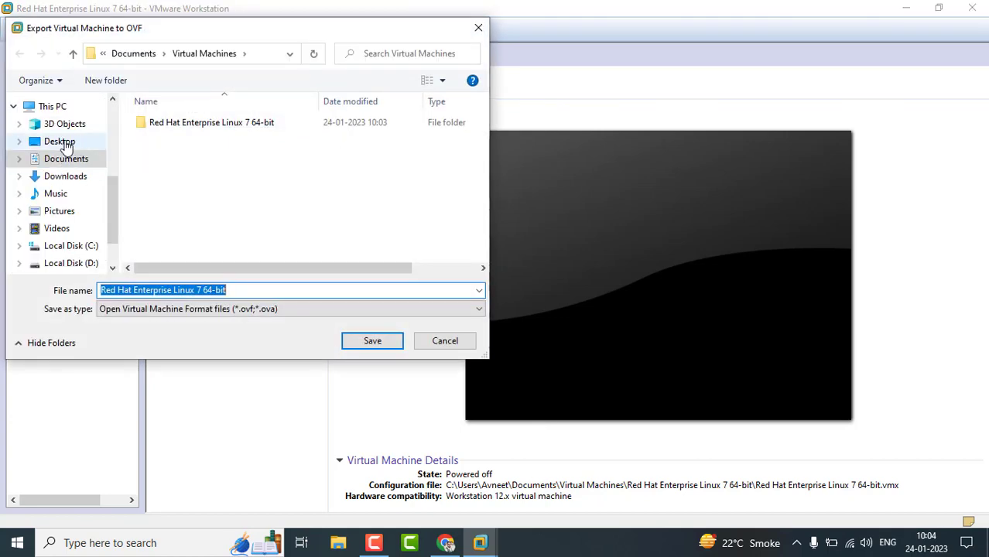
- Create a folder named VMexports in Documents and export the virtual machine into it in OVF format
left_click(62, 143)
left_click(67, 160)
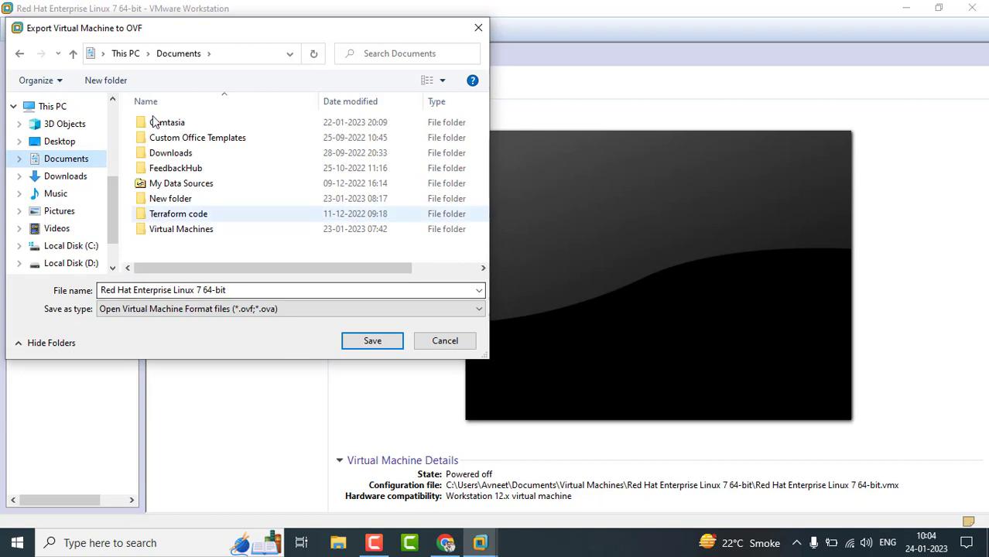
left_click(101, 80)
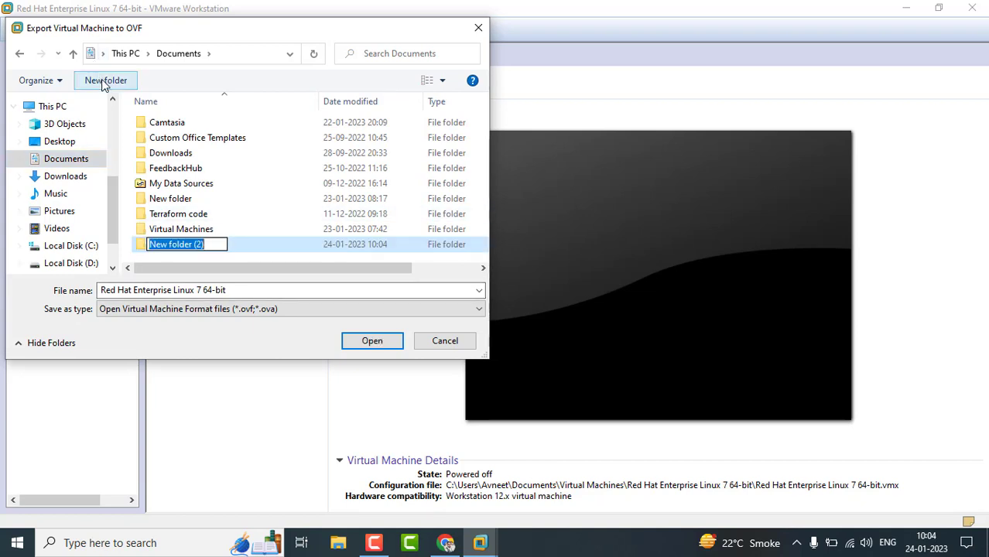
type("VM")
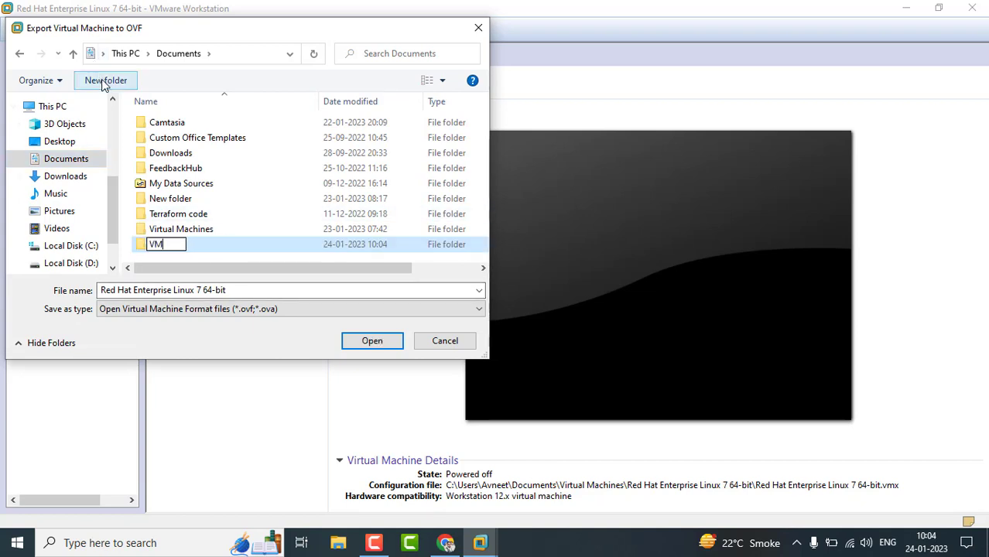
type("exports")
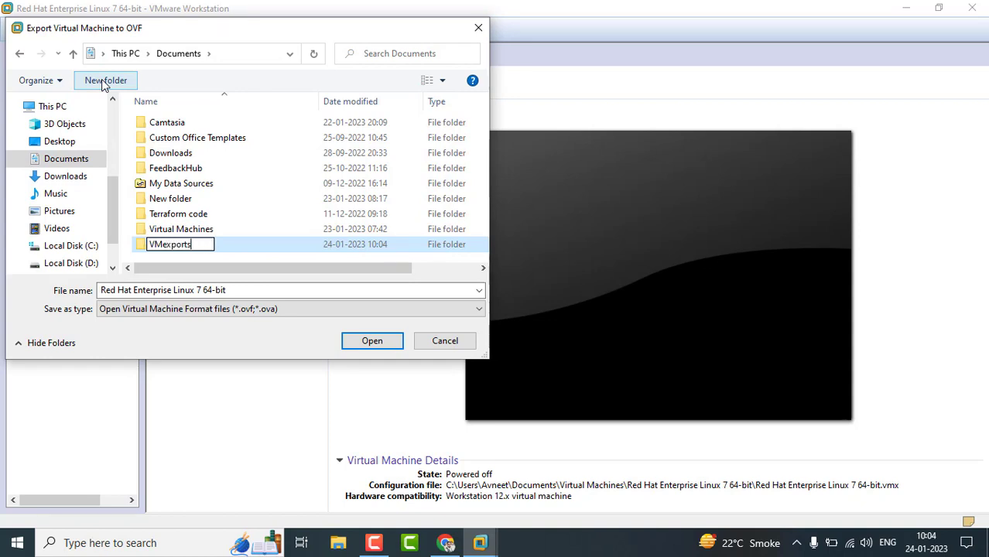
left_click(372, 342)
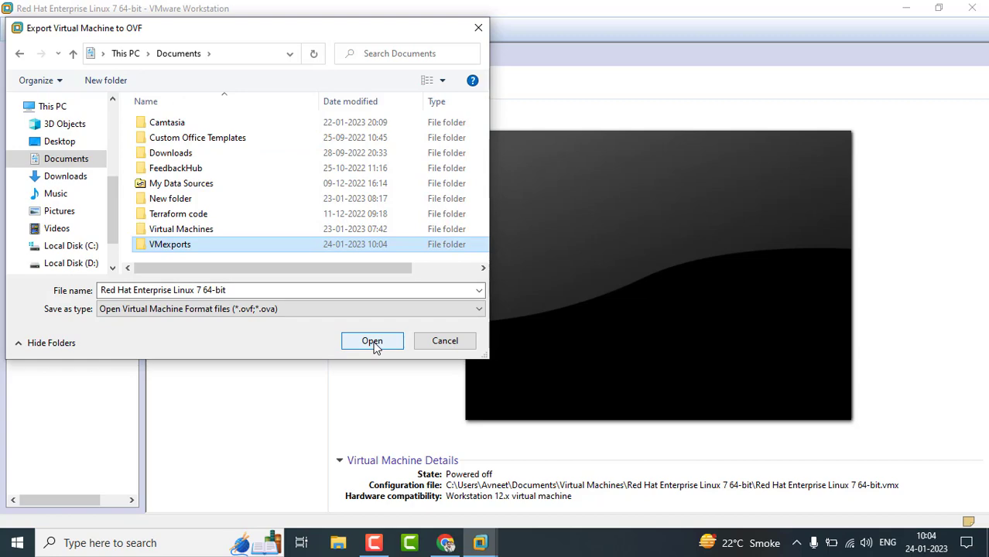
left_click(372, 341)
left_click(371, 341)
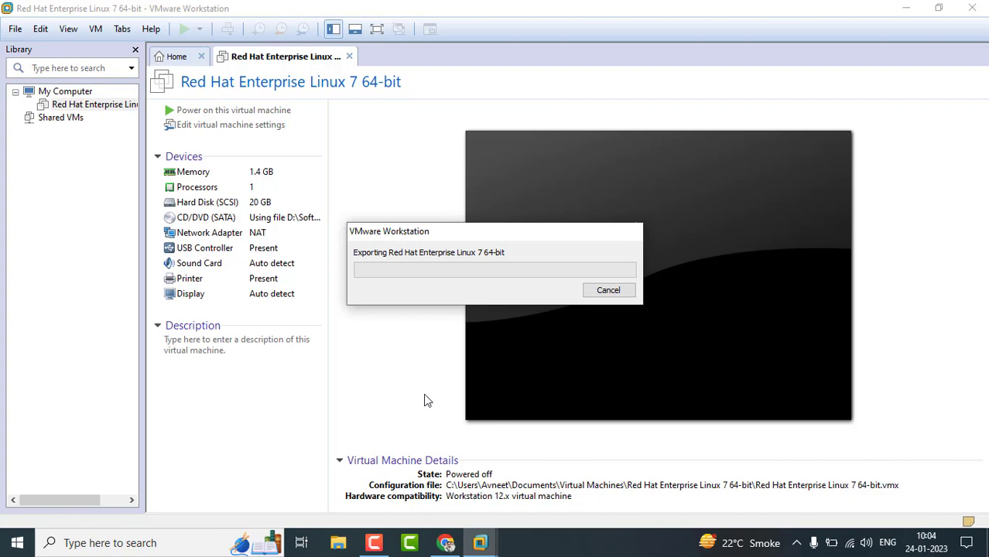
- Switch to the AWS console in Chrome and start creating an S3 bucket named vmmigrationonprem
left_click(446, 544)
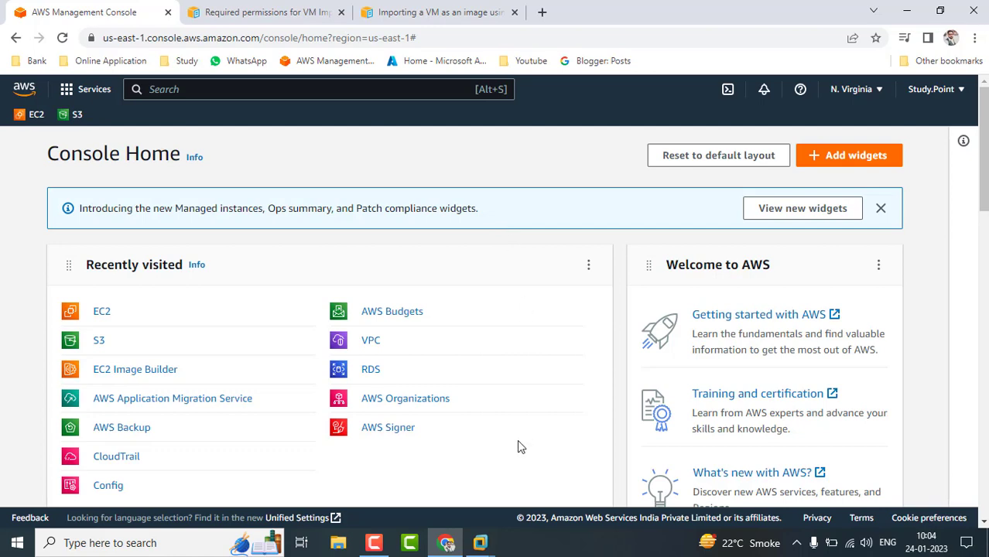
left_click(480, 543)
mouse_move(563, 474)
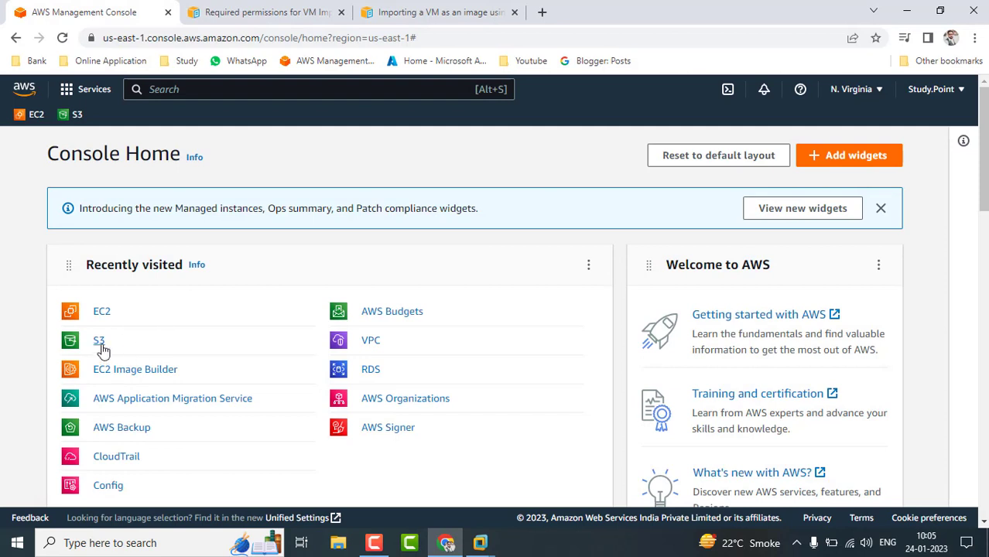
left_click(71, 116)
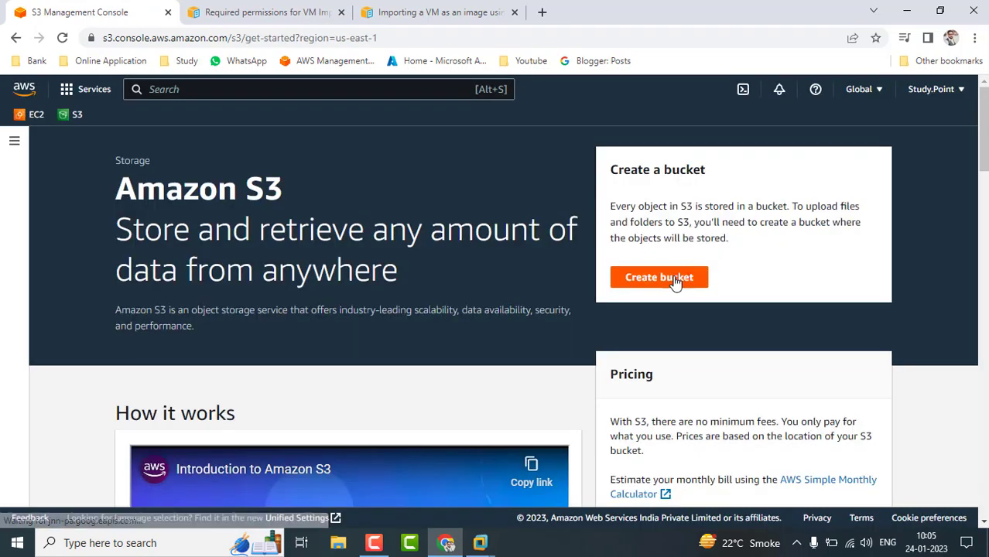
left_click(674, 281)
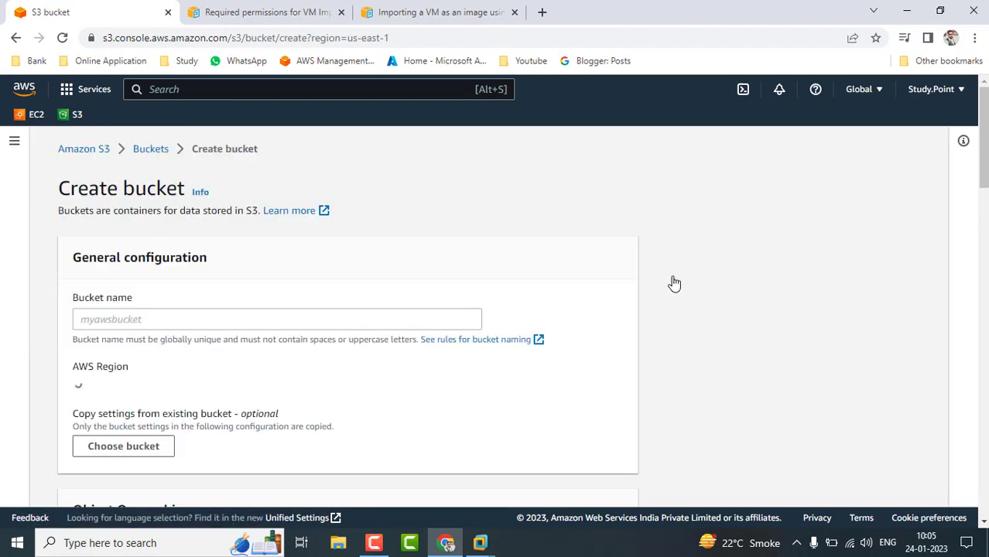
left_click(197, 318)
type("v")
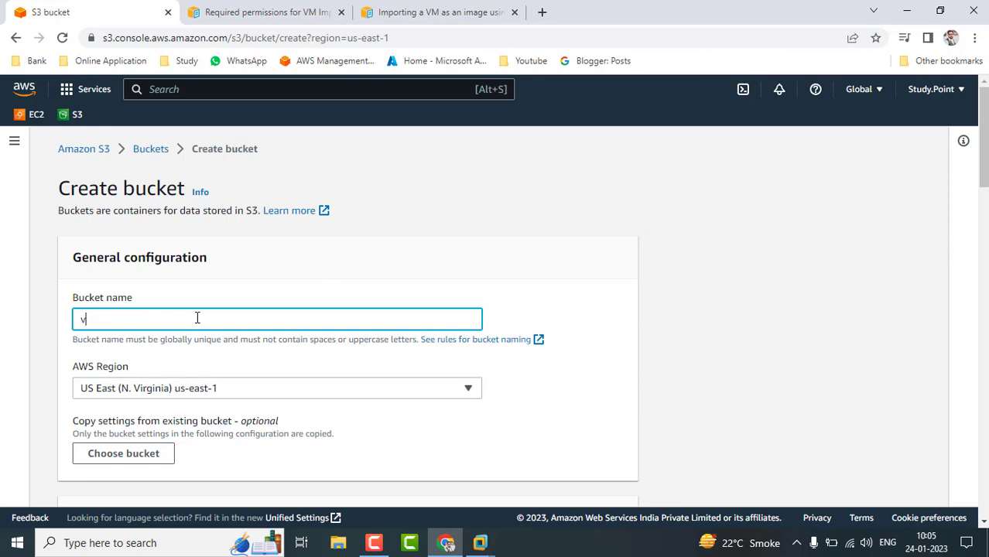
type("mmigrationonprem")
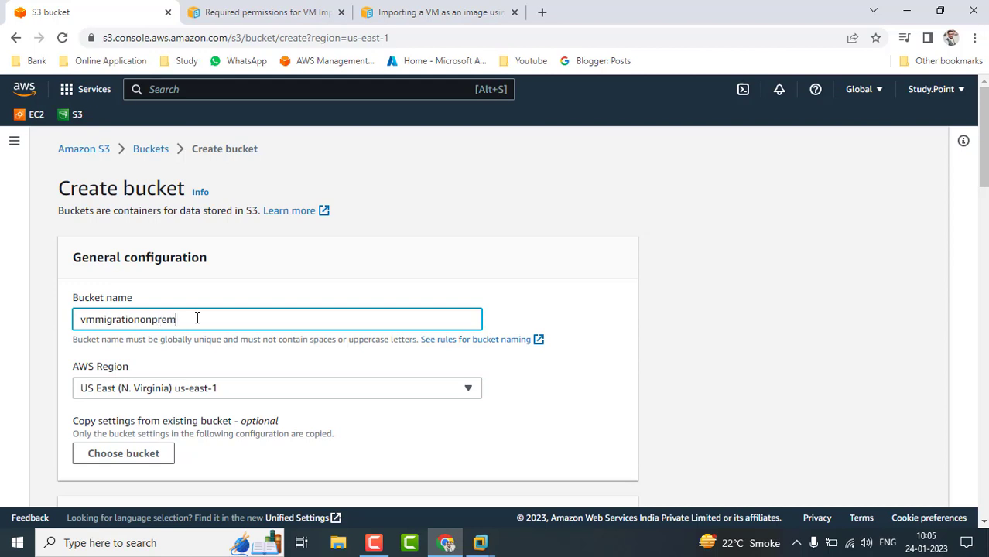
left_click(555, 374)
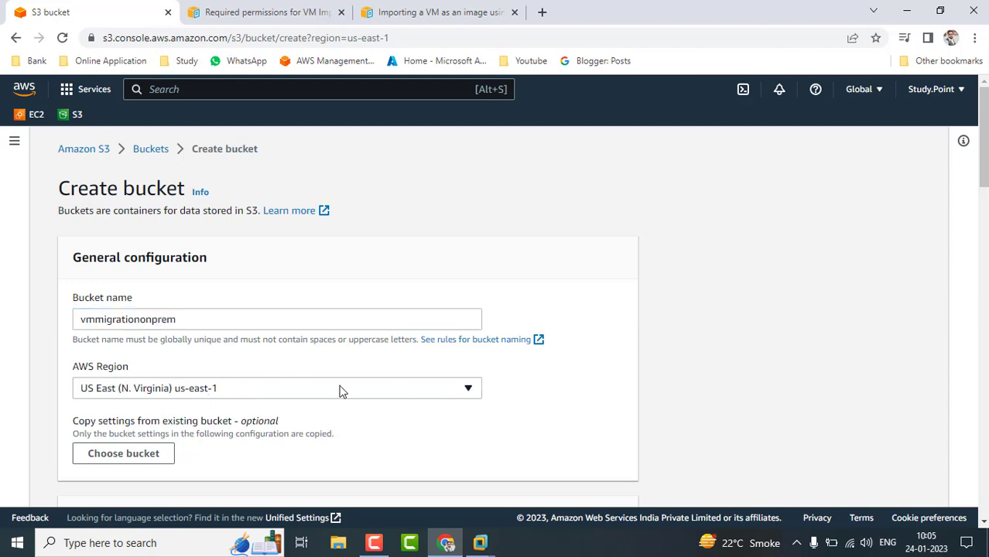
scroll(546, 408, "down", 2)
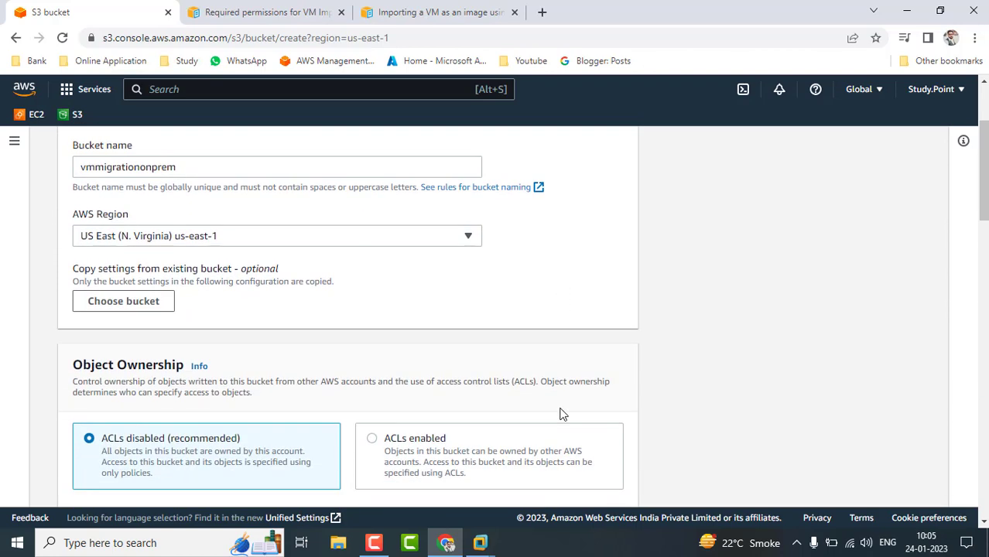
scroll(563, 415, "down", 2)
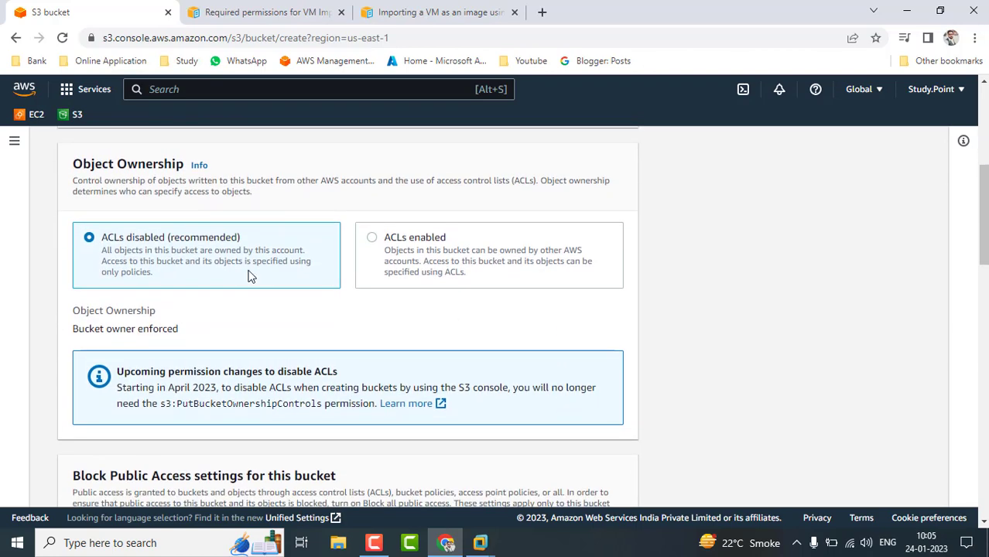
scroll(348, 319, "down", 4)
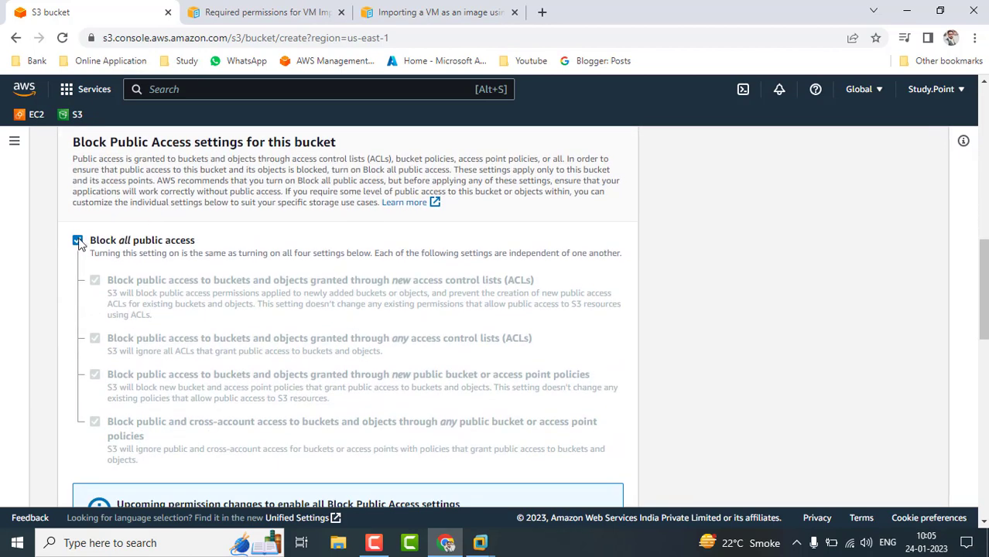
left_click(78, 240)
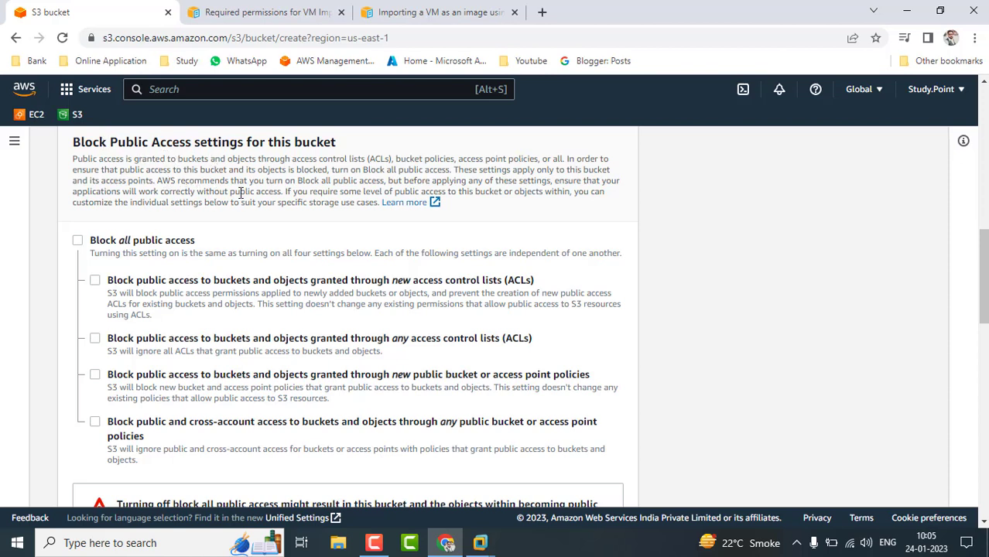
left_click(413, 357)
left_click(95, 339)
scroll(284, 312, "down", 3)
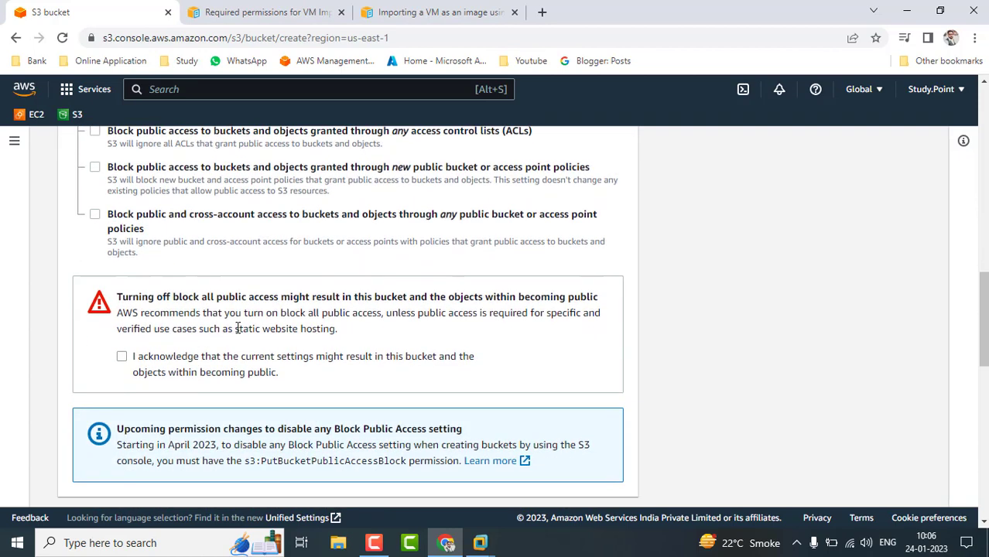
left_click(122, 361)
scroll(171, 249, "up", 3)
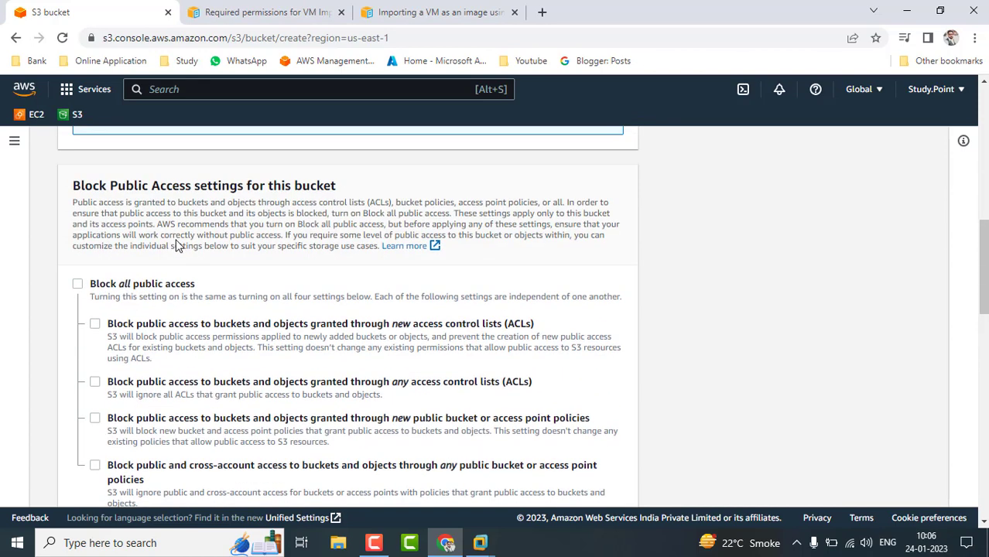
left_click(76, 285)
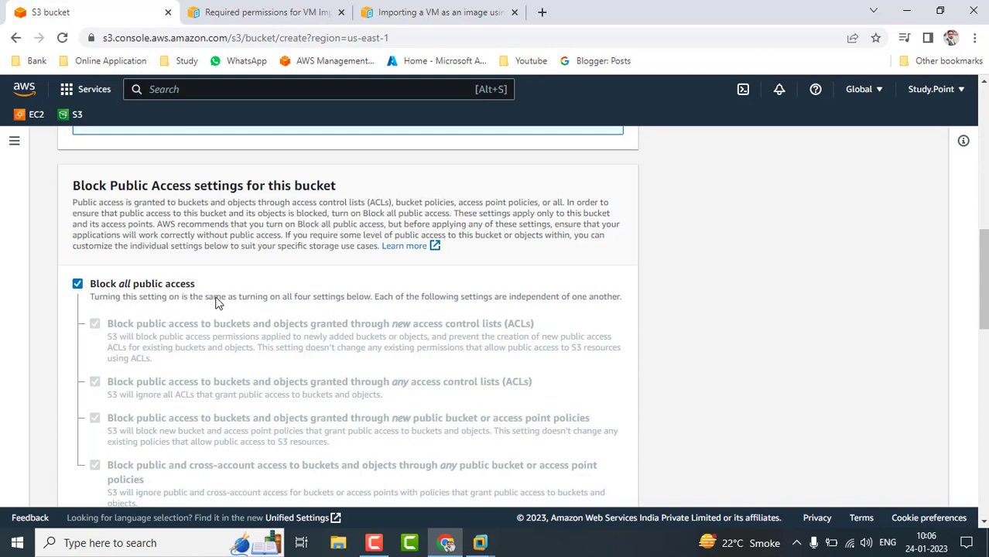
- Disable the Bucket Key under the default encryption settings and create the bucket
scroll(299, 307, "down", 6)
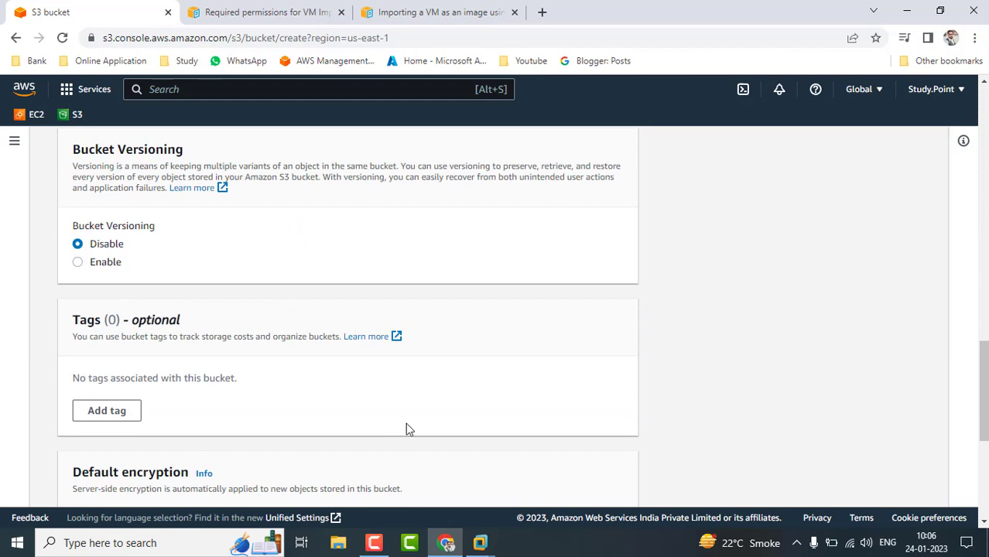
scroll(406, 428, "down", 2)
scroll(409, 429, "down", 2)
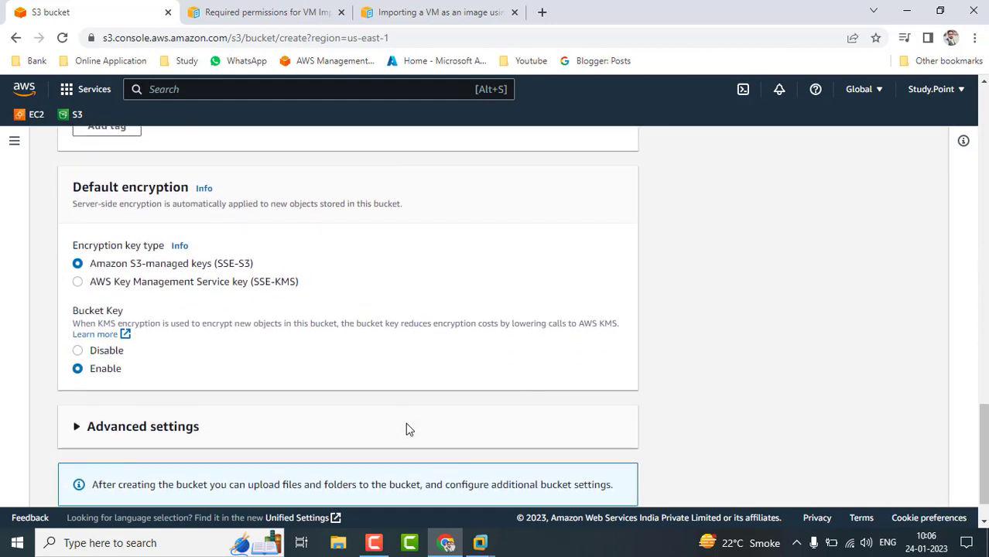
left_click(102, 355)
scroll(403, 378, "down", 1)
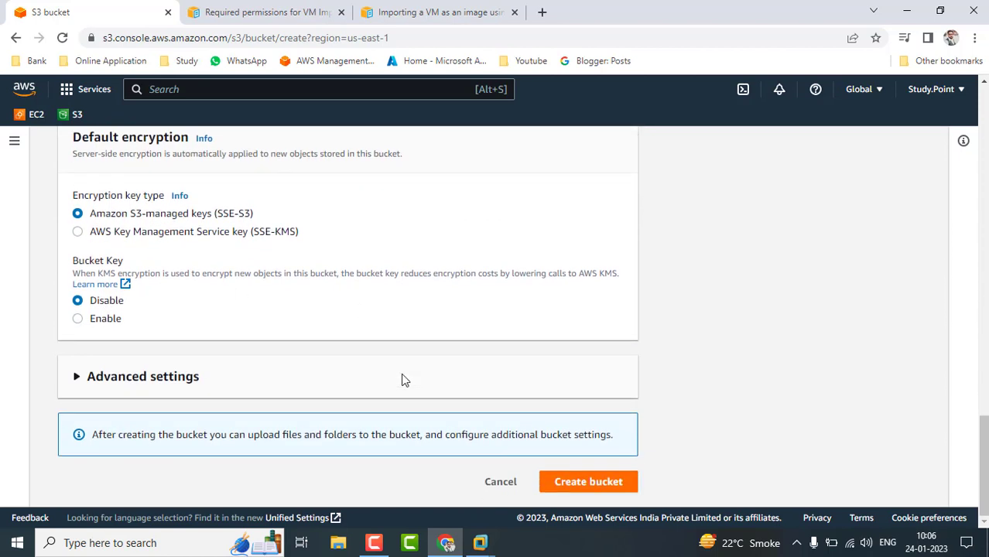
left_click(607, 481)
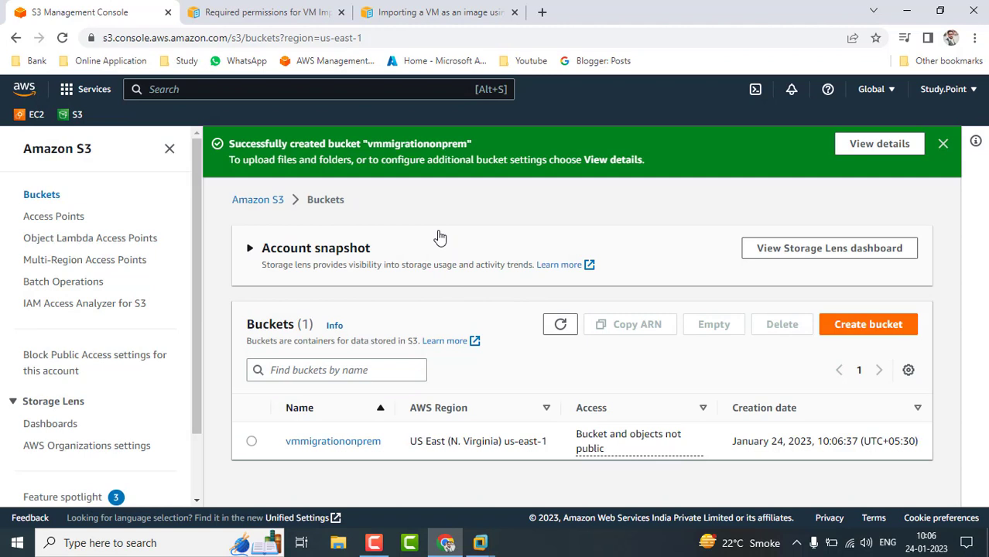
- Open the vmmigrationonprem bucket, and check the export progress in VMware Workstation before returning to the AWS console
left_click(332, 442)
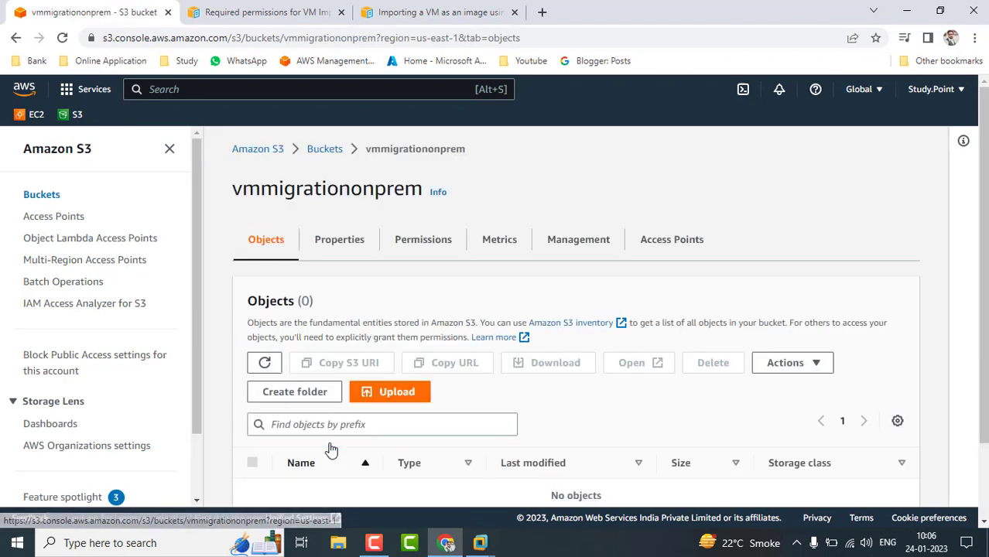
mouse_move(479, 542)
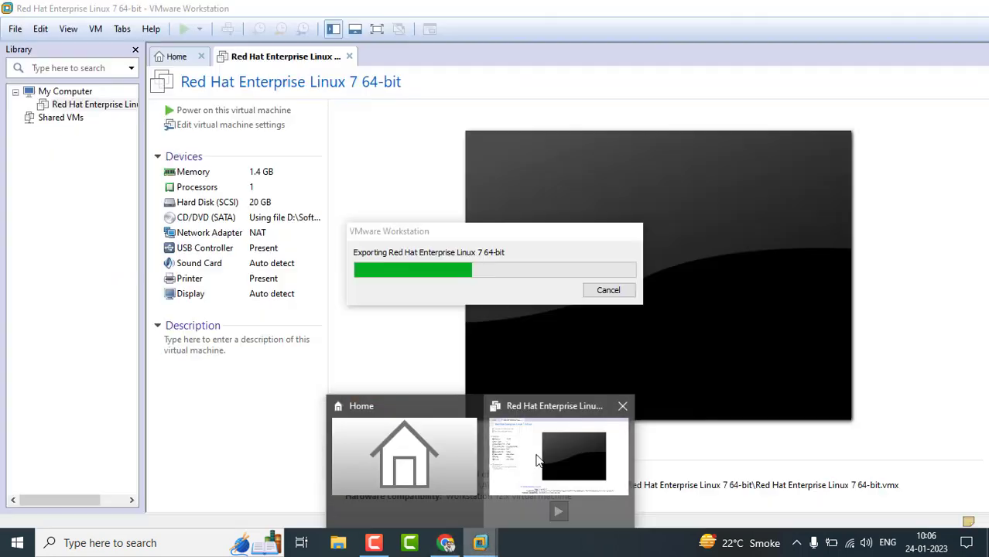
left_click(537, 459)
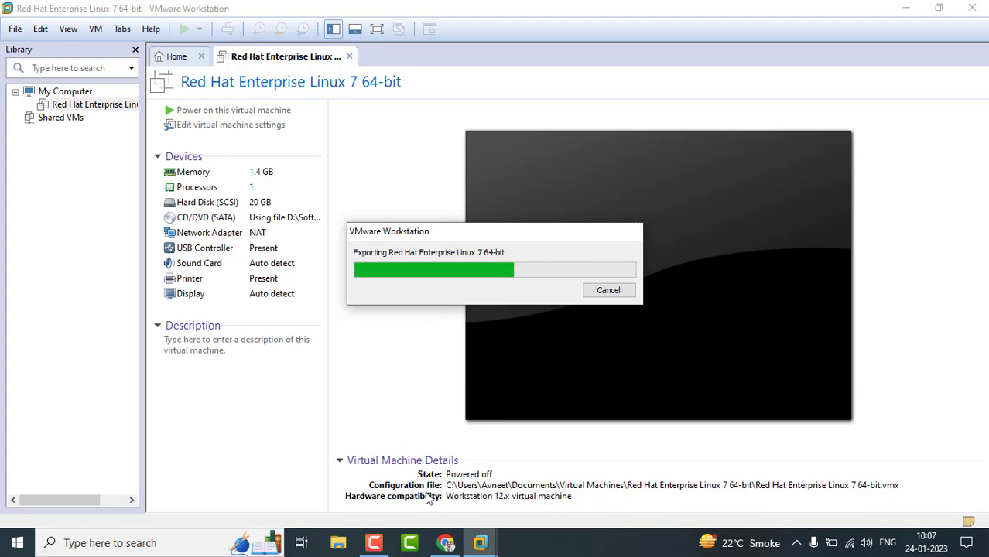
left_click(445, 543)
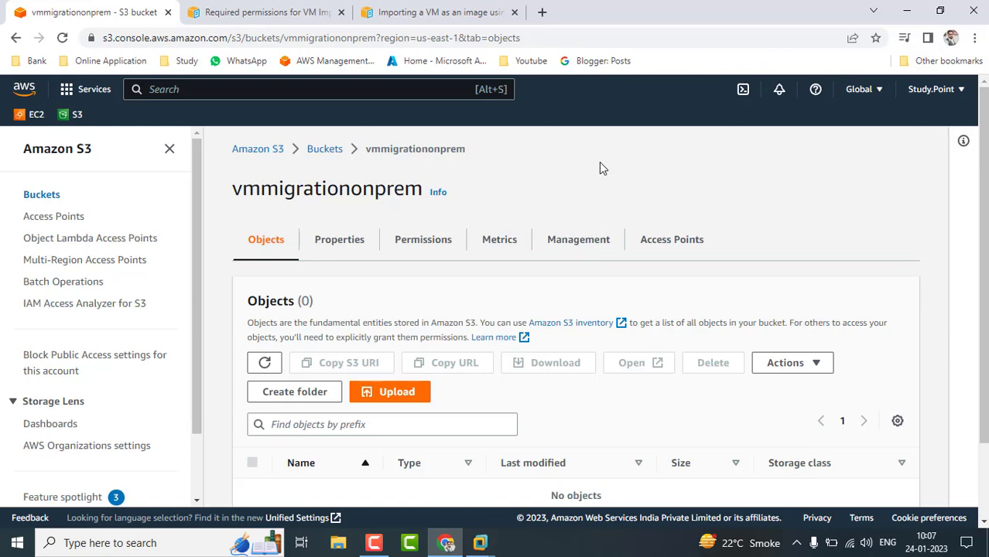
- Search Google for "aws cli install windows" in a new tab and open the AWS guide on installing or updating the CLI
left_click(541, 11)
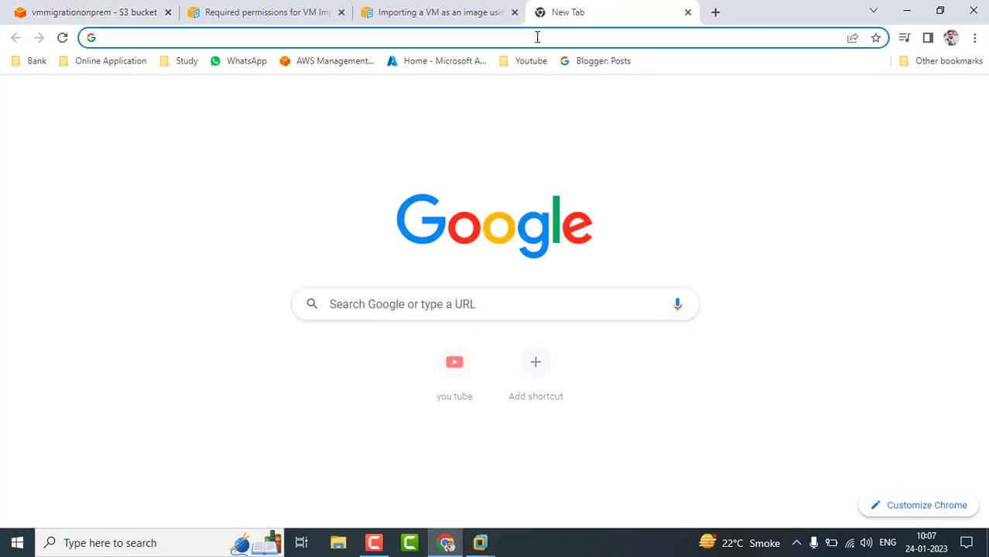
left_click(537, 37)
type("aws c")
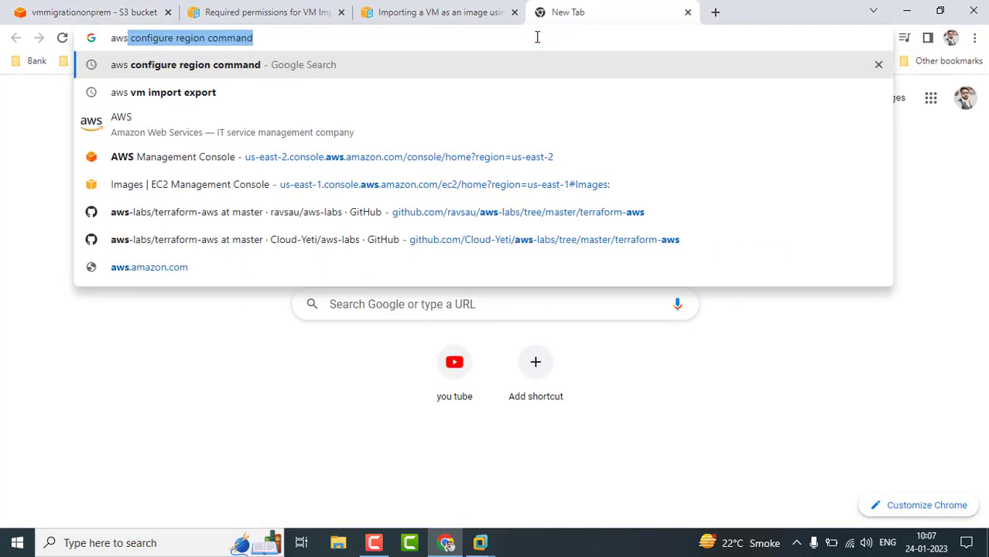
type("li")
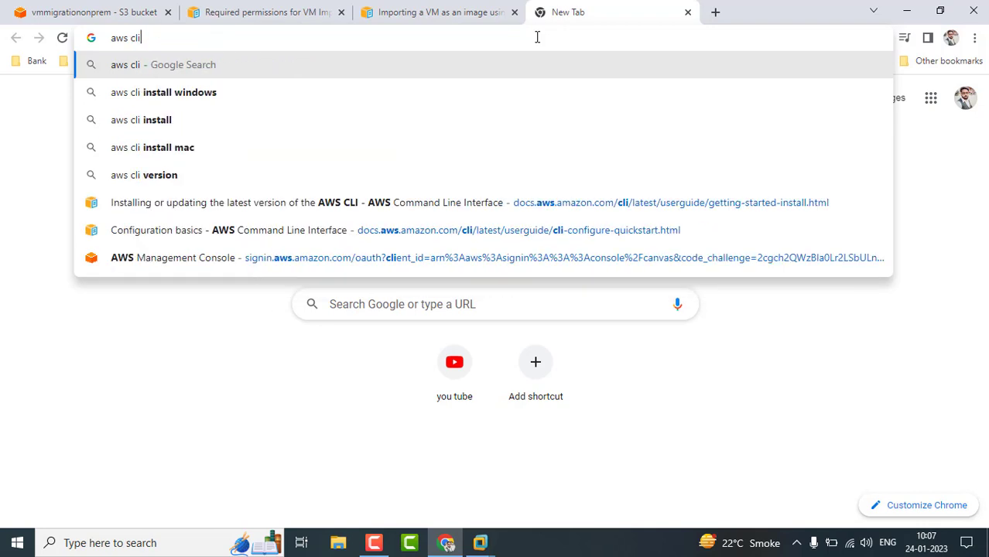
key("Down")
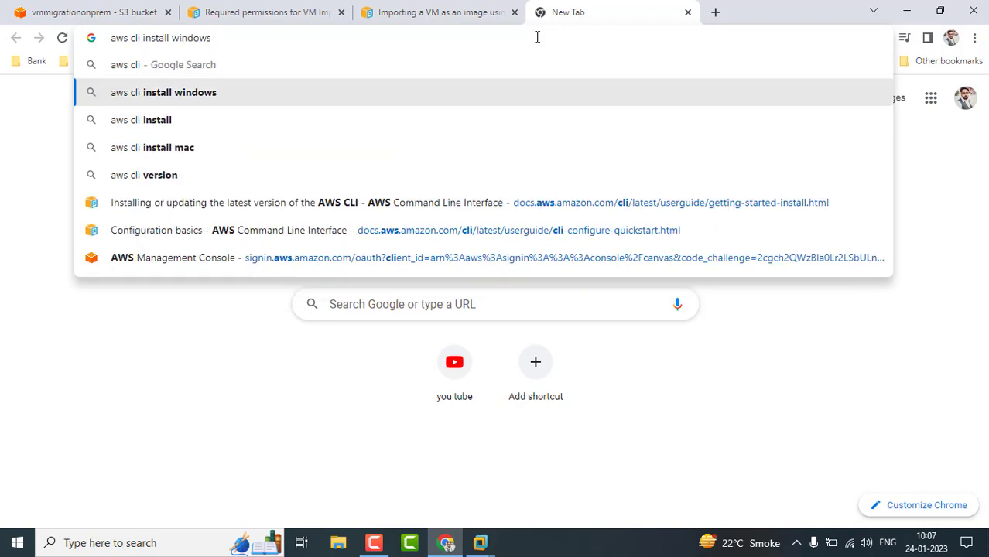
key("Return")
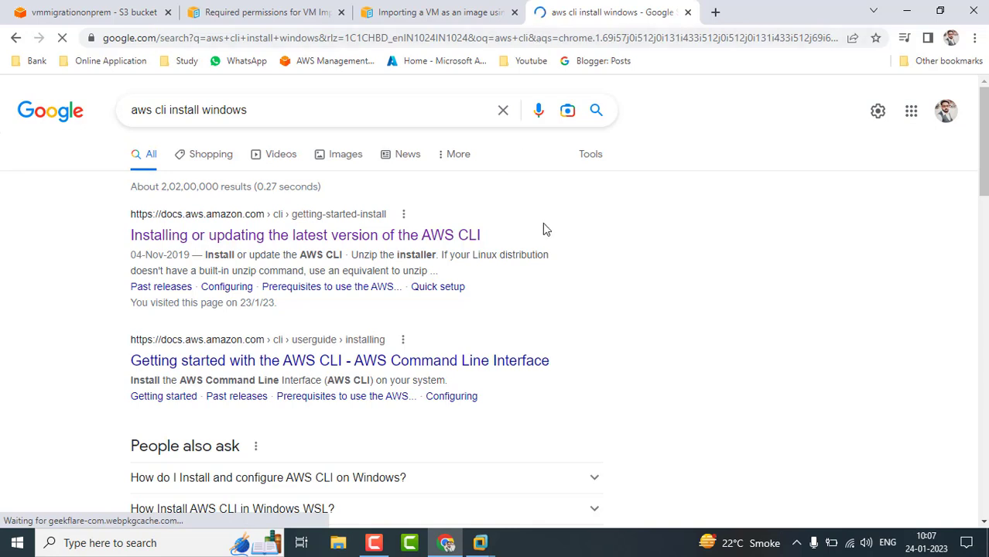
left_click(326, 244)
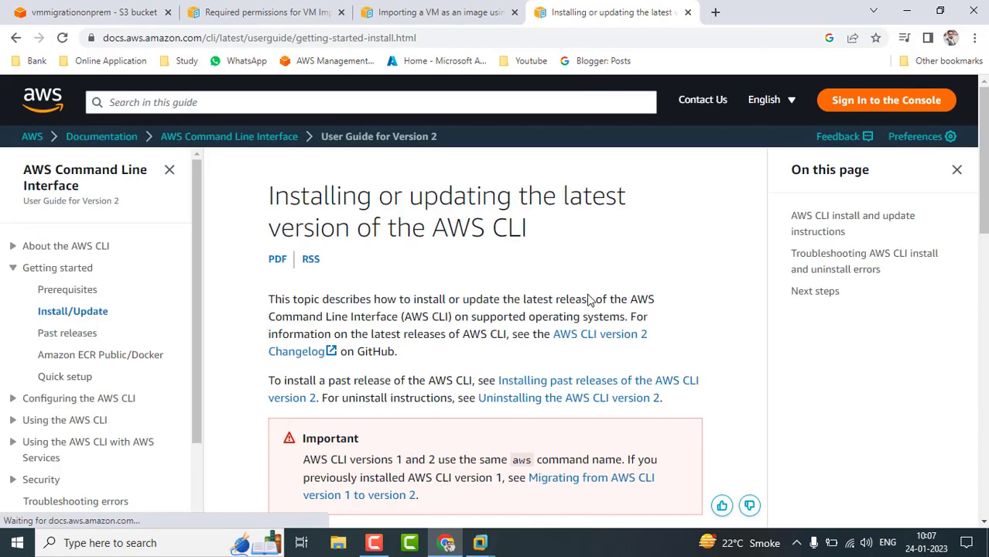
- Expand the Windows installation instructions in the guide and find the AWS CLI MSI installer download link
scroll(463, 394, "down", 5)
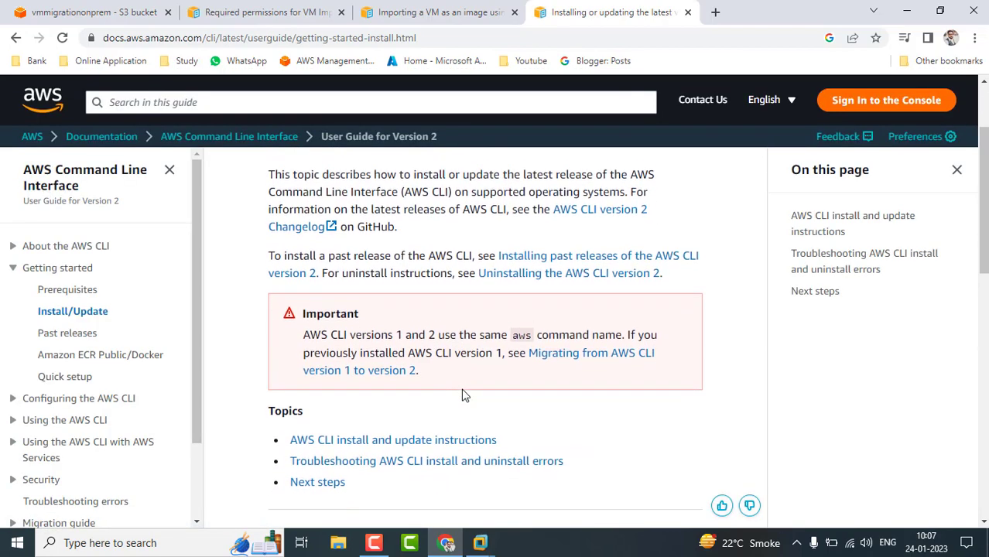
scroll(463, 395, "down", 2)
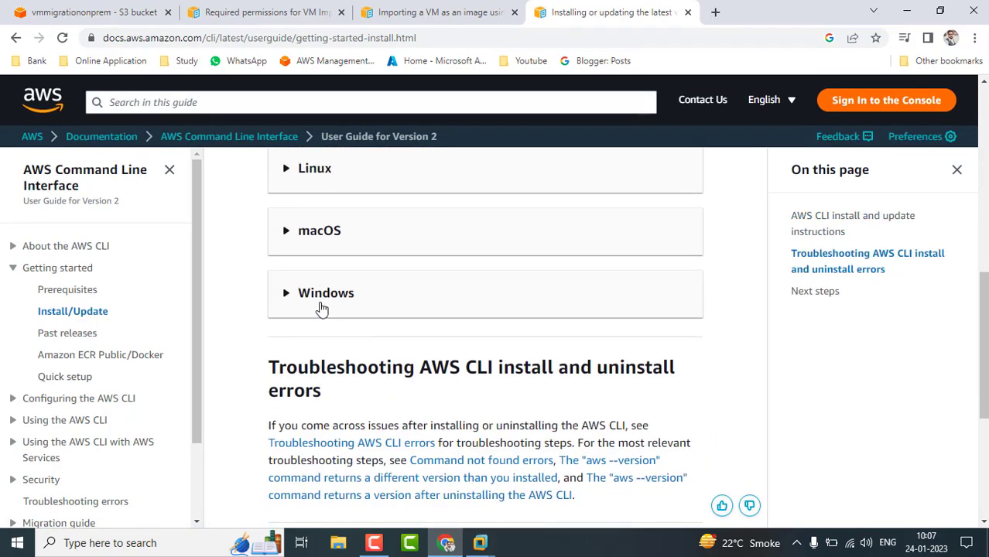
left_click(293, 302)
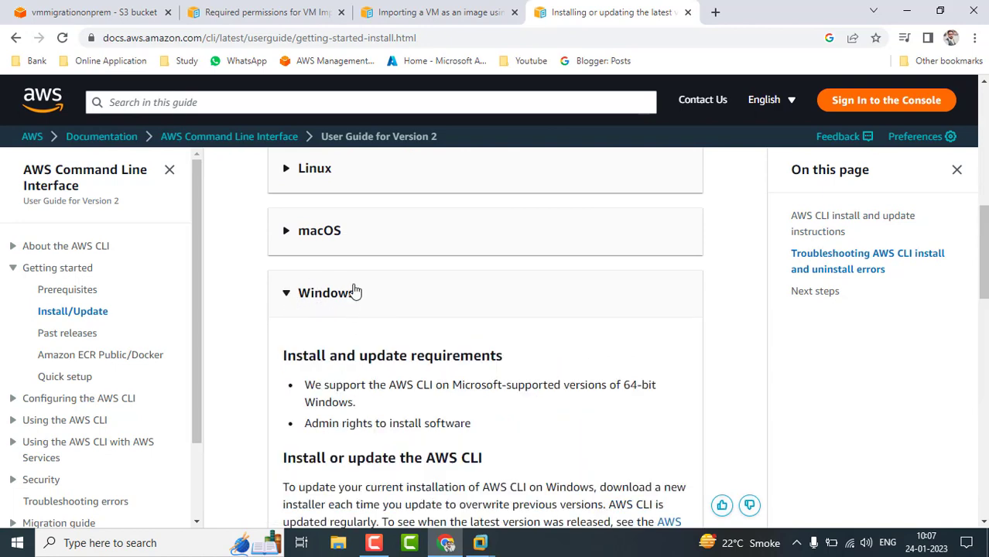
scroll(417, 281, "up", 1)
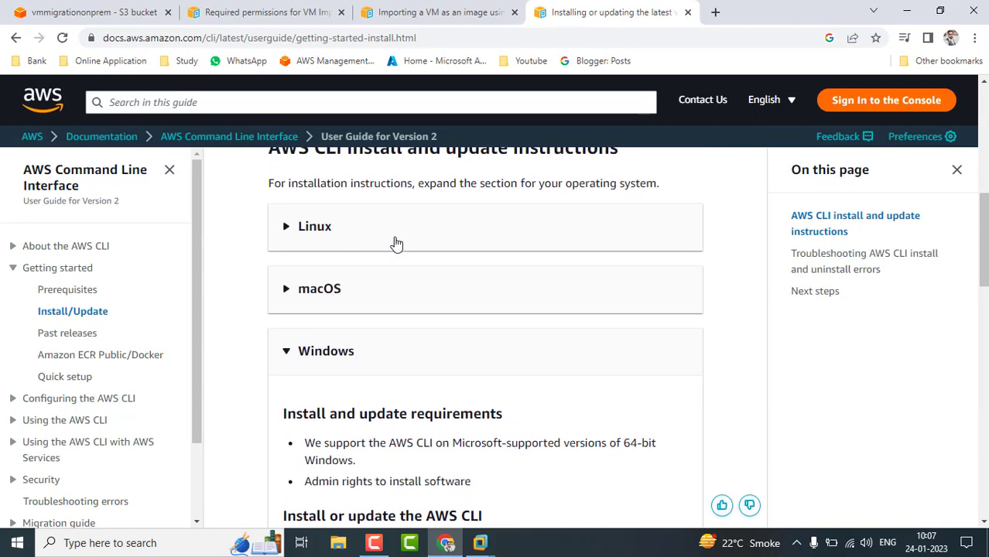
scroll(468, 369, "down", 2)
scroll(468, 369, "down", 2)
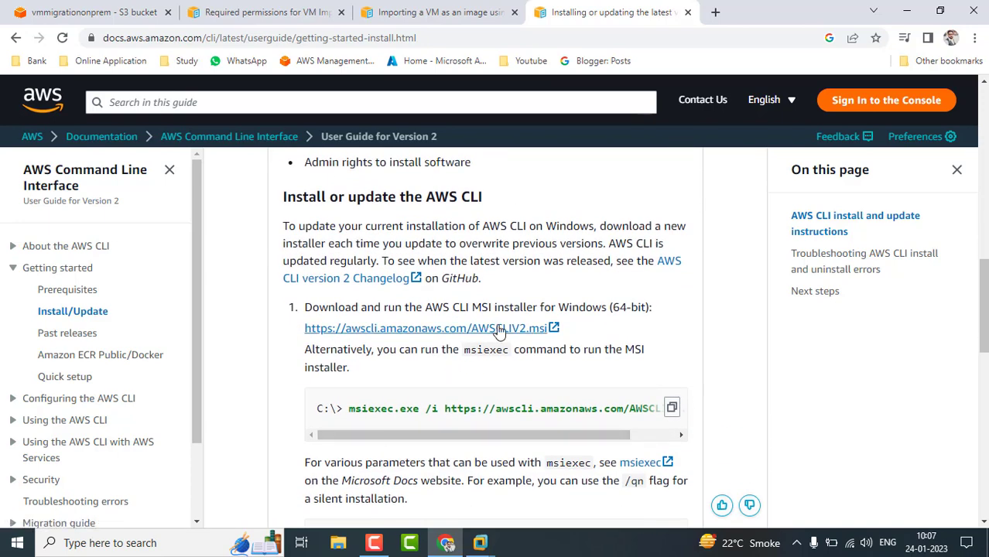
- Switch to File Explorer and check the Downloads and Desktop folders for the AWS CLI installer
left_click(342, 544)
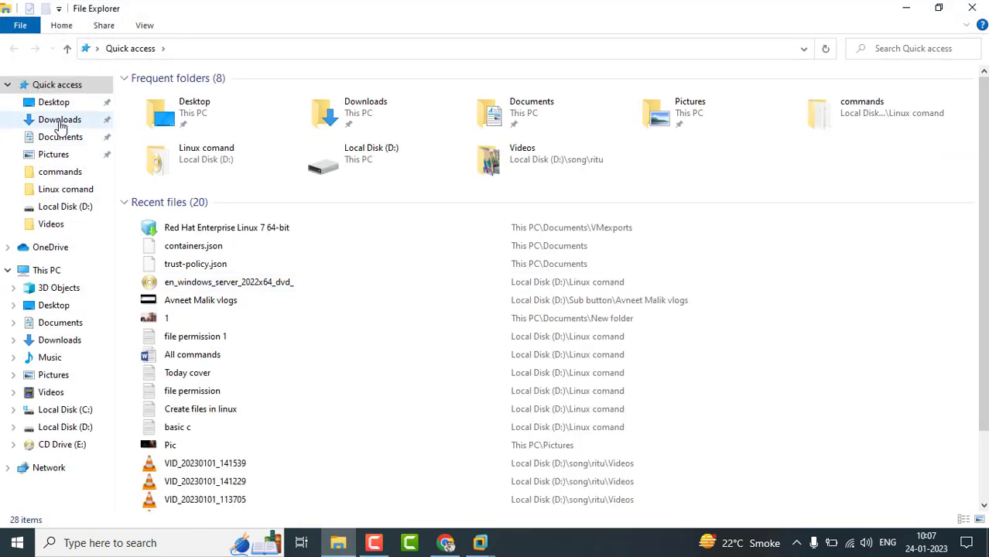
left_click(62, 121)
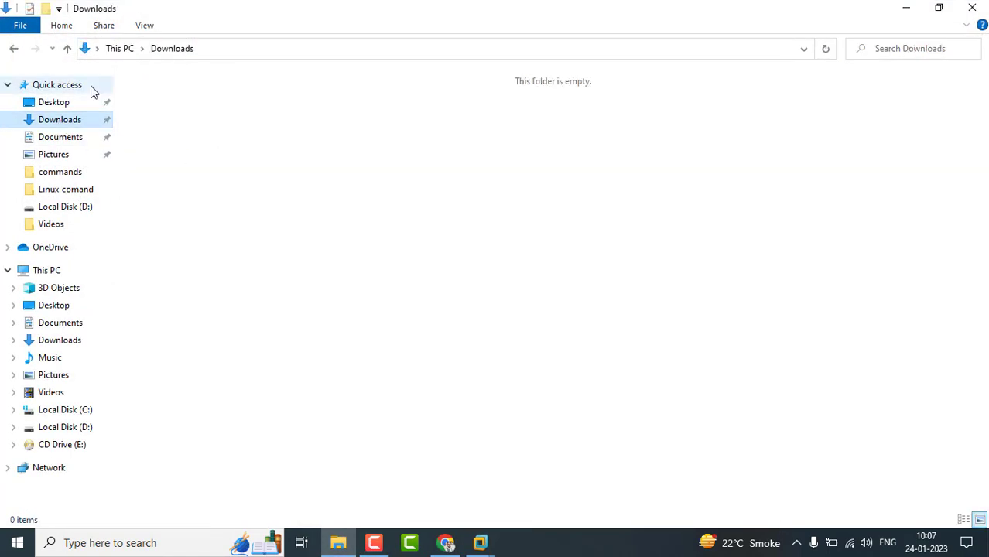
left_click(57, 105)
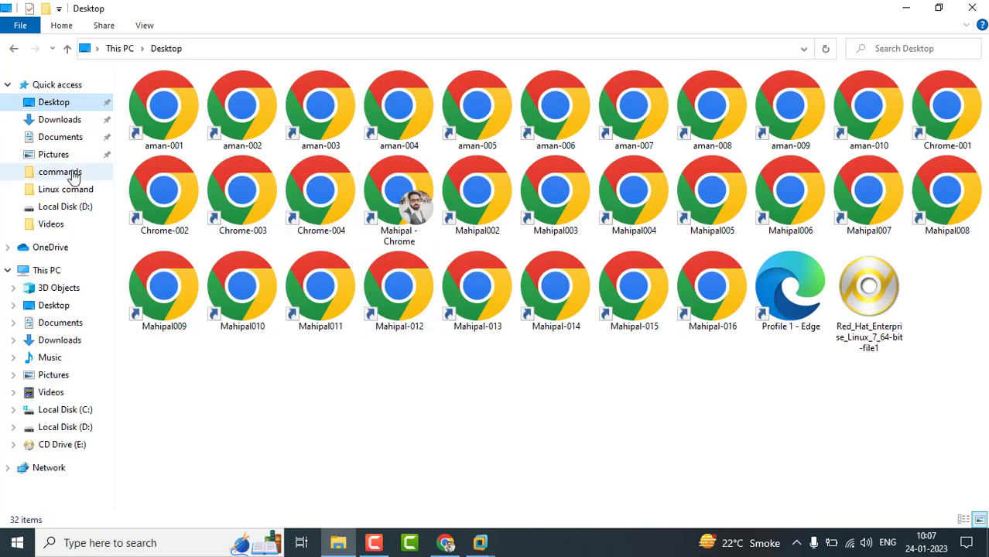
left_click(56, 121)
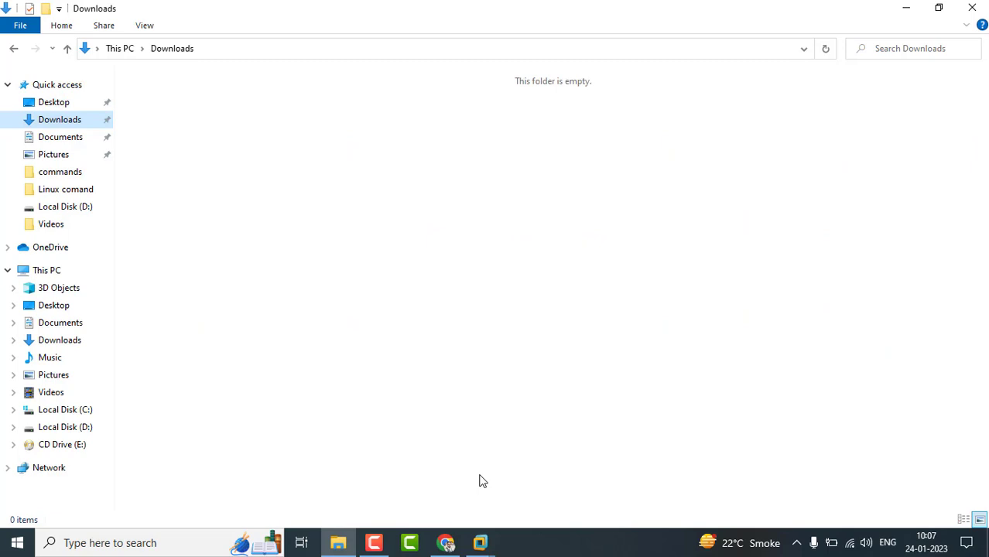
- Search Windows for cmd, run Command Prompt as administrator and maximize its window
left_click(118, 542)
type("cmd")
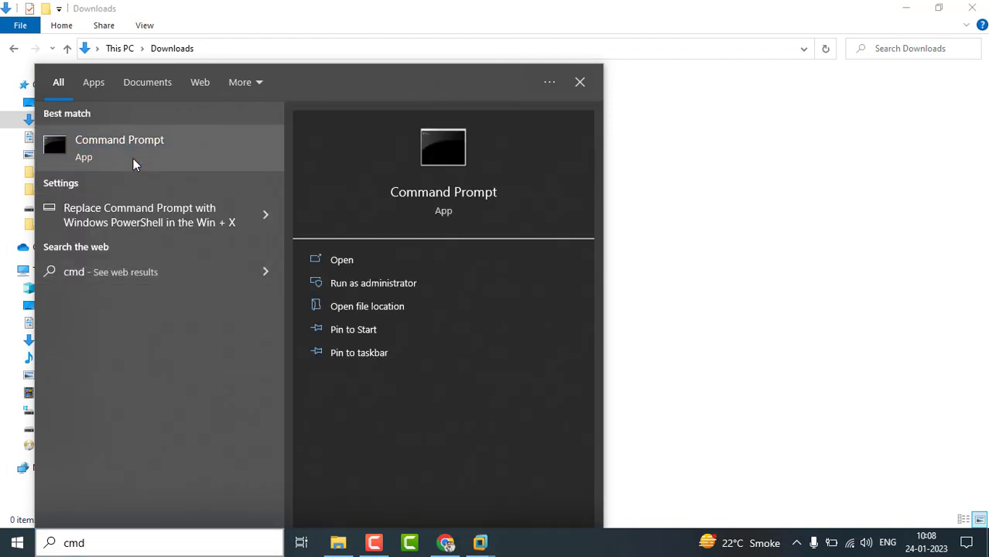
right_click(132, 158)
left_click(203, 174)
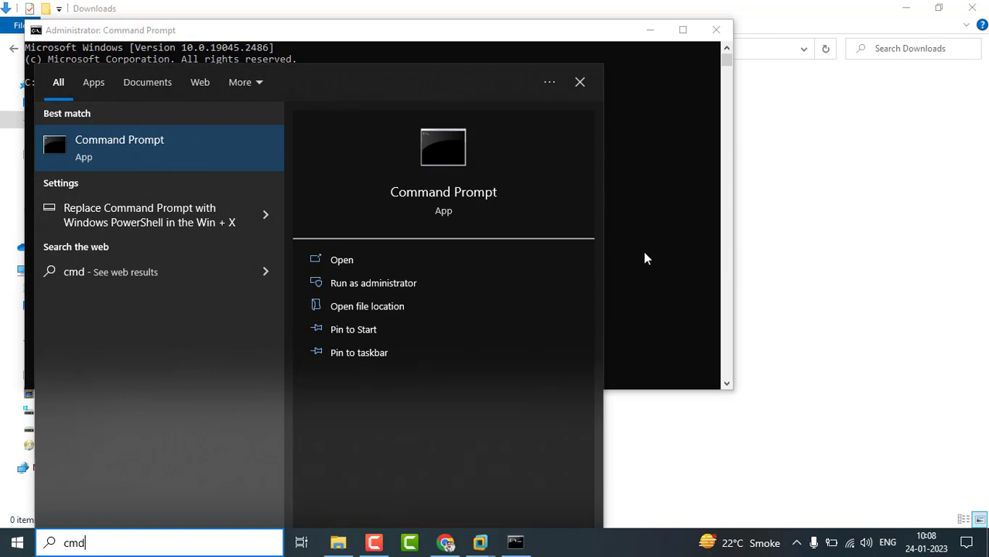
left_click(644, 253)
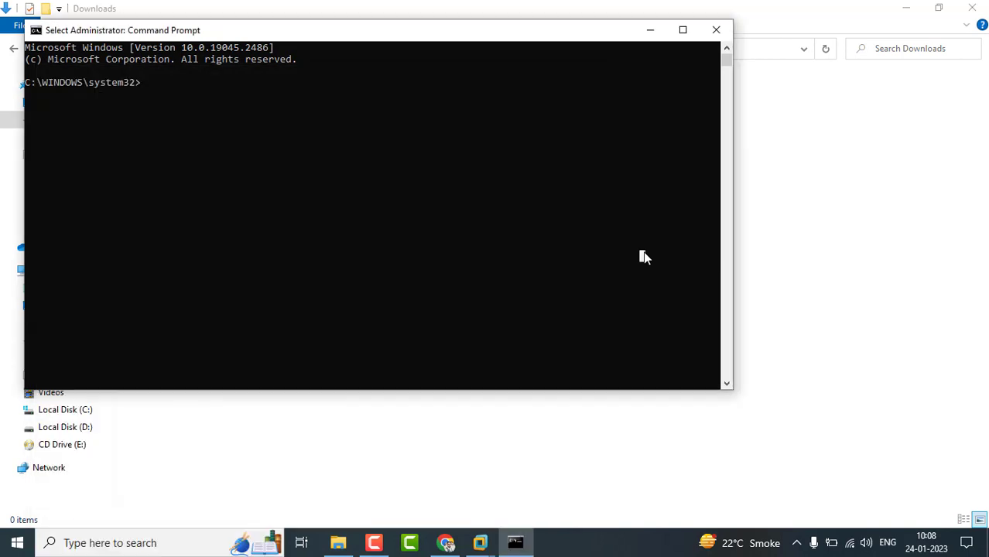
left_click(678, 34)
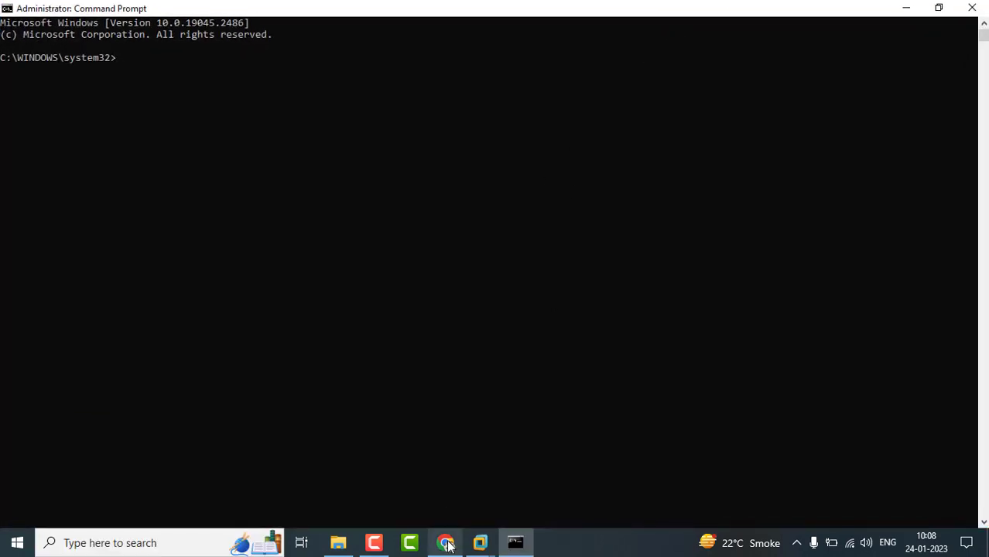
- Bring the vmmigrationonprem bucket page to the front in Chrome and return to Command Prompt
left_click(446, 542)
left_click(101, 12)
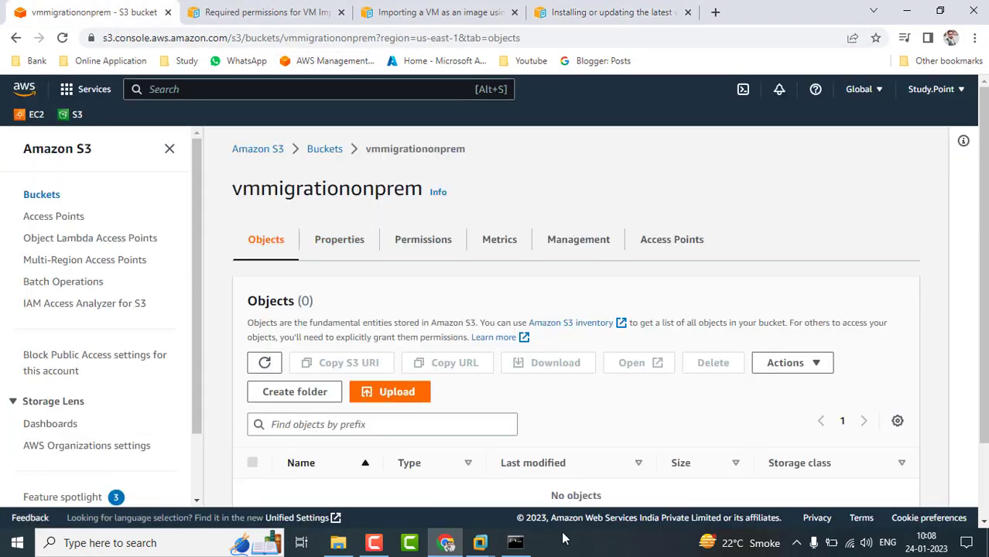
left_click(516, 542)
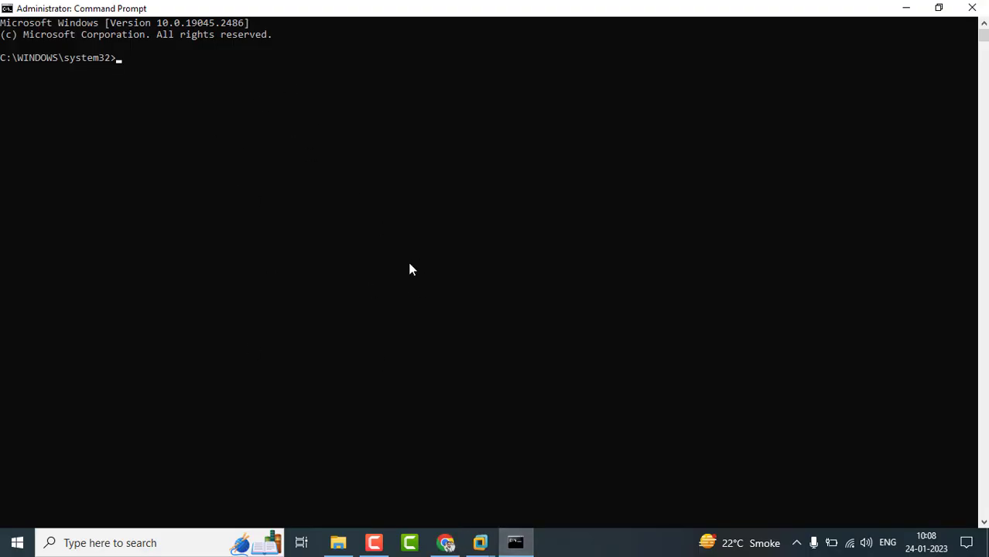
left_click(446, 542)
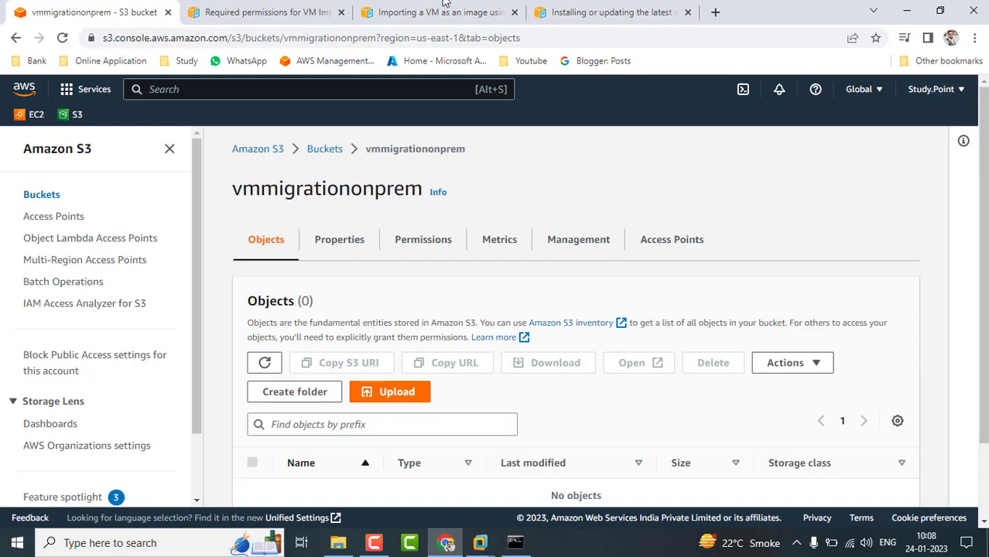
left_click(517, 545)
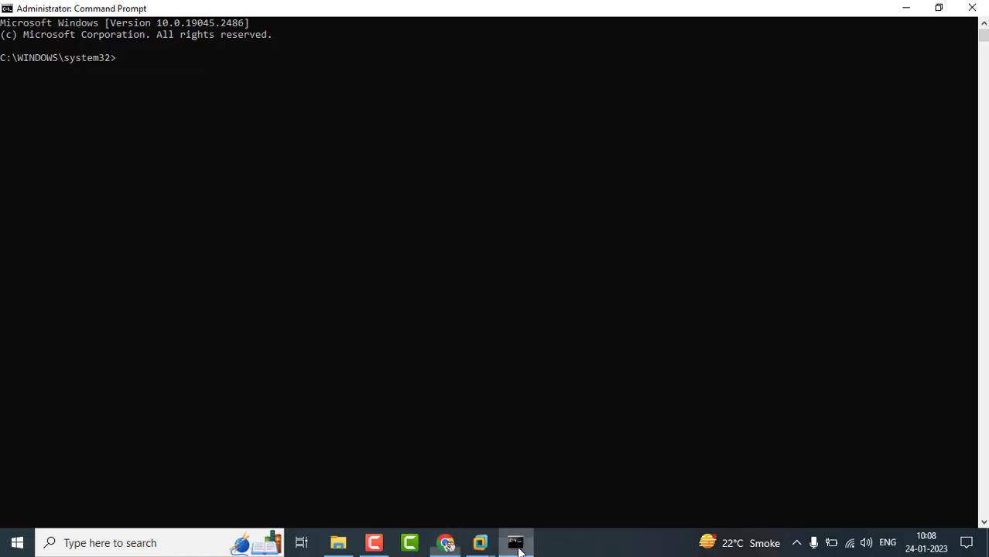
left_click(518, 548)
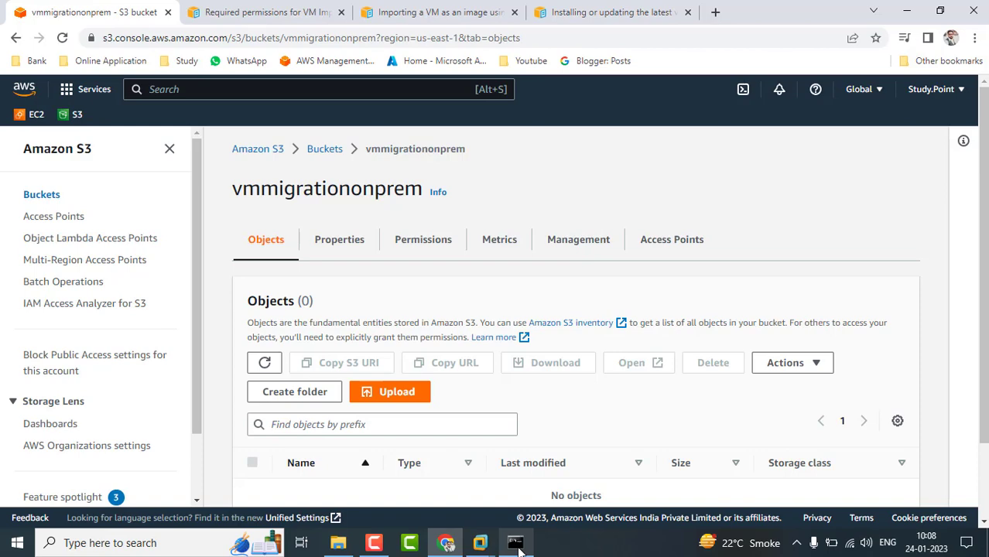
left_click(516, 545)
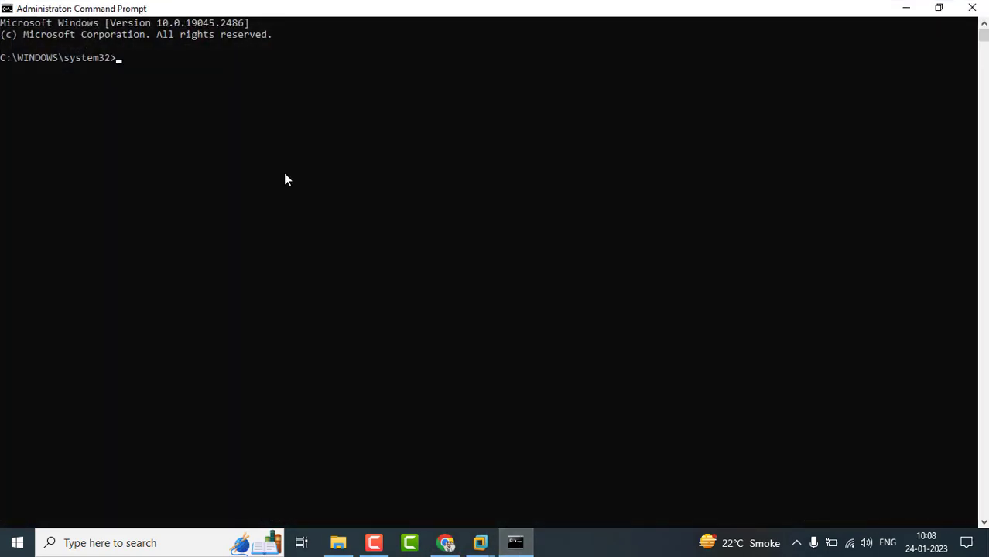
- Run the command aws configure in Command Prompt to start setting up the AWS CLI credentials
type("aws configure")
left_click(446, 542)
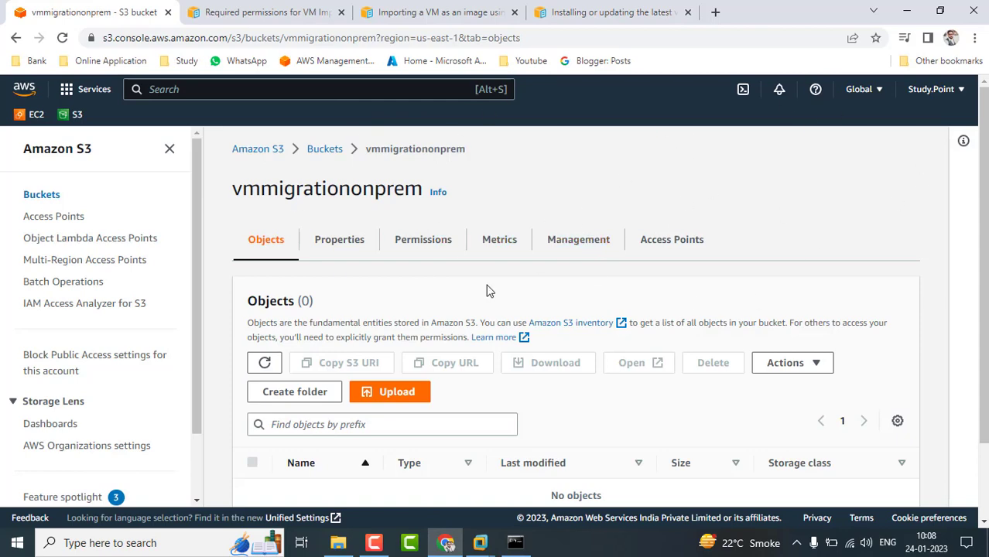
left_click(515, 542)
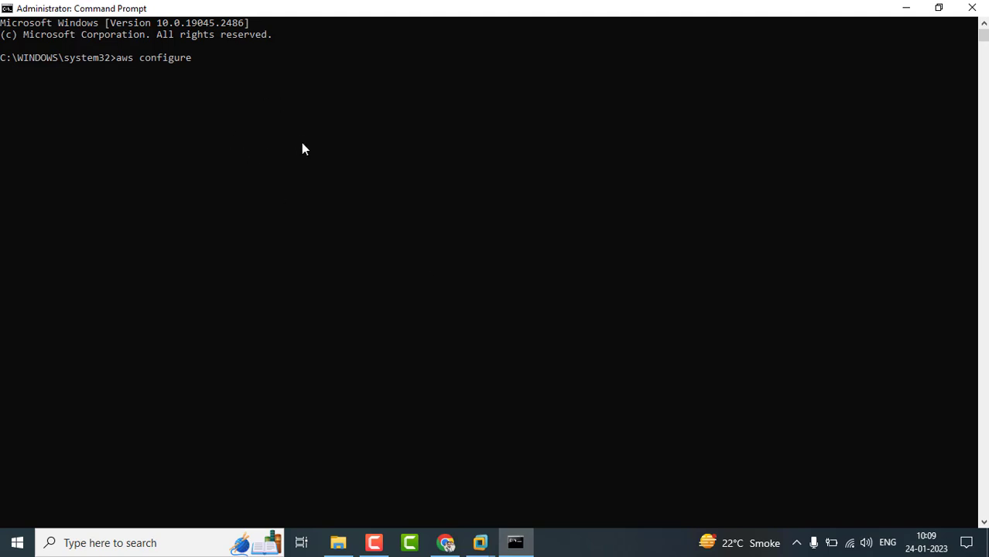
key("Return")
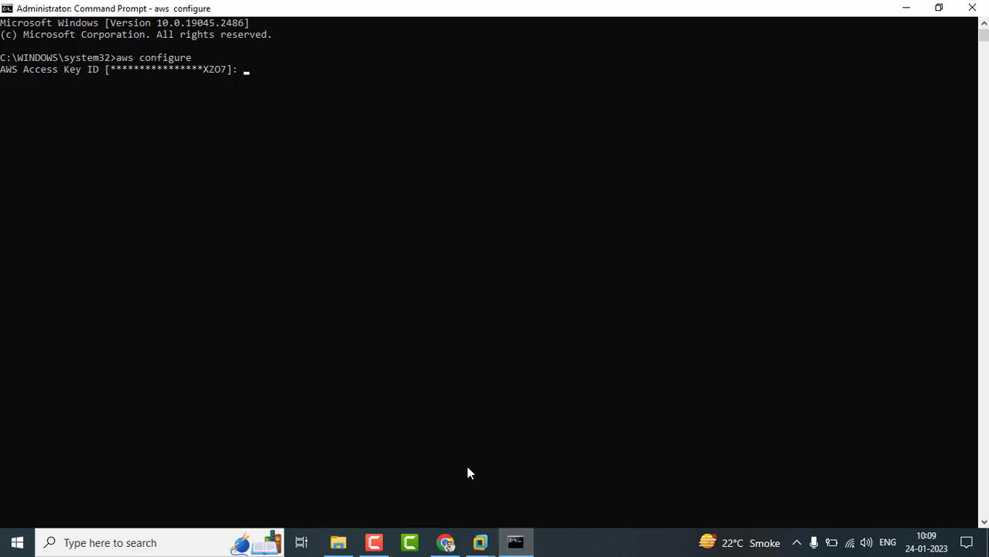
- Switch to the AWS console in Chrome, open the account's Security credentials page and go to the Access keys section
left_click(446, 543)
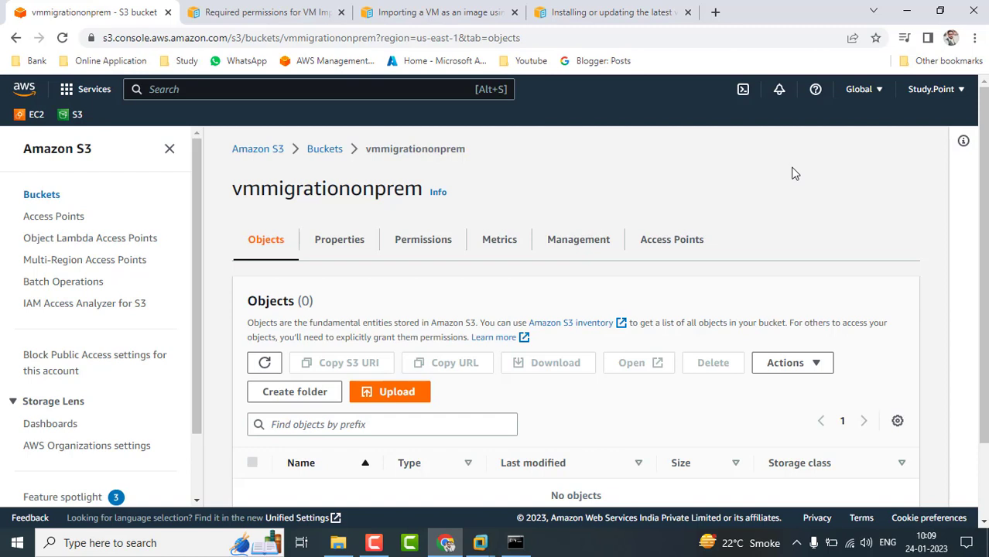
left_click(960, 94)
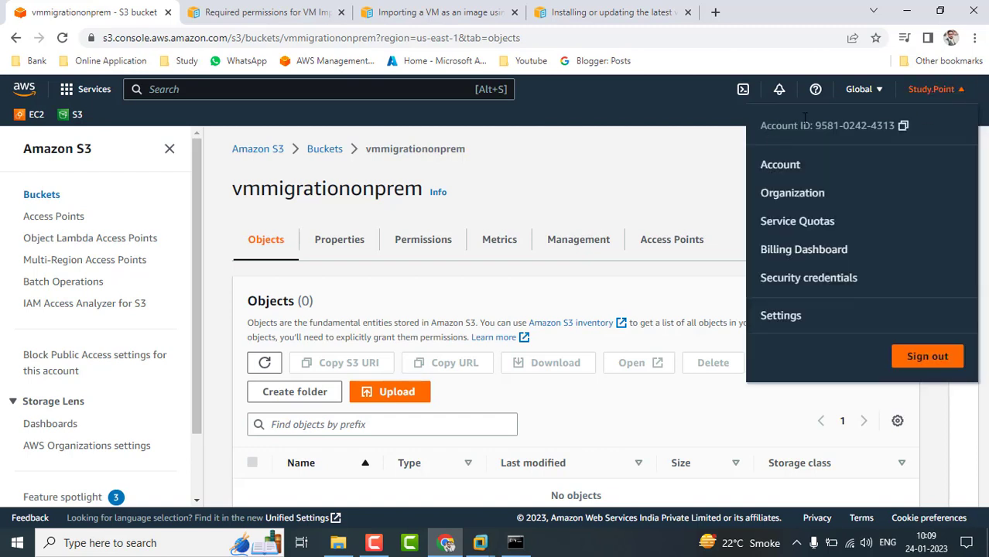
left_click(631, 210)
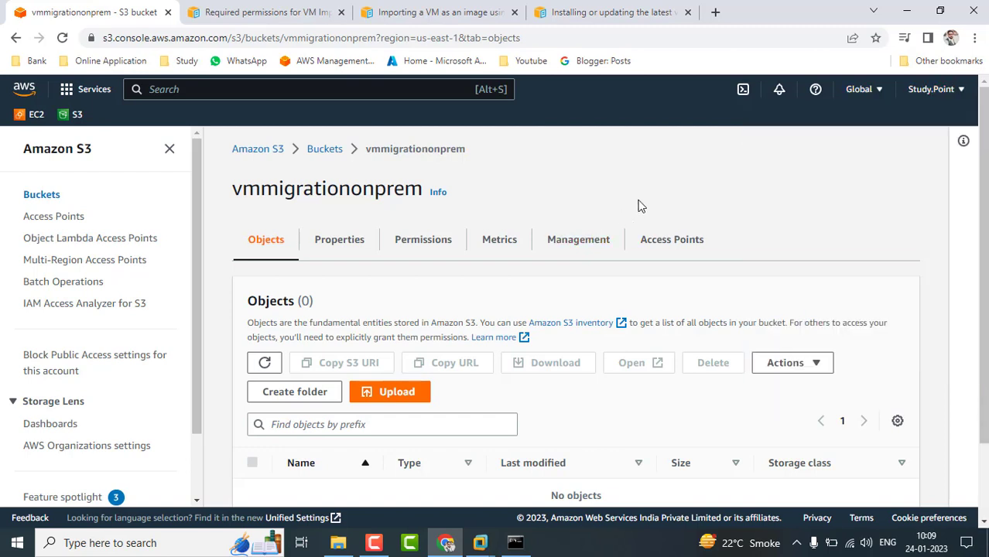
left_click(960, 91)
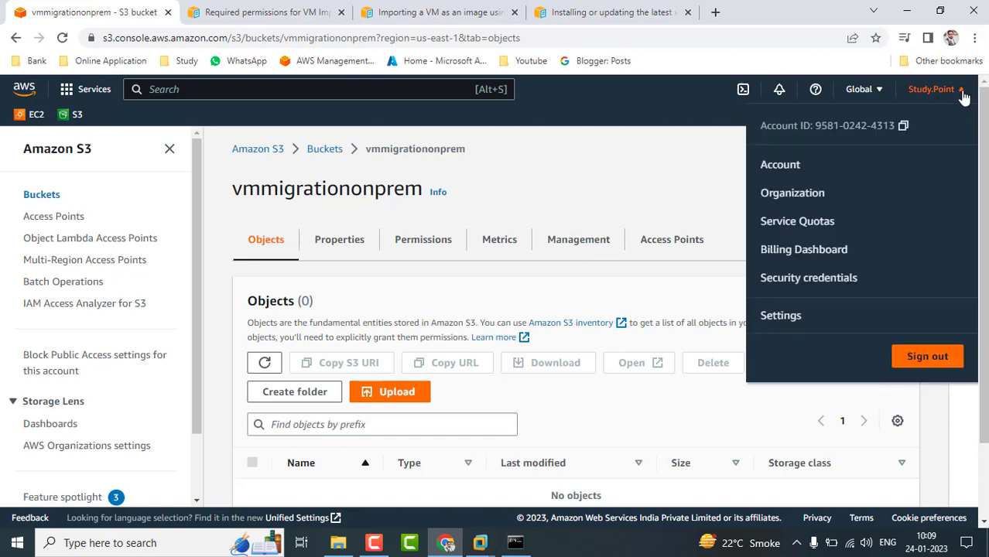
left_click(811, 278)
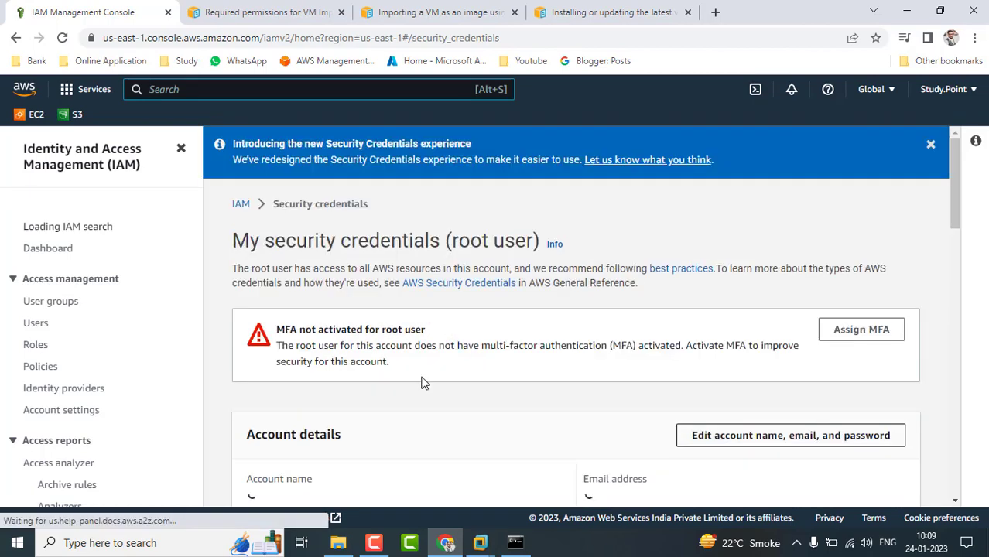
scroll(472, 404, "down", 6)
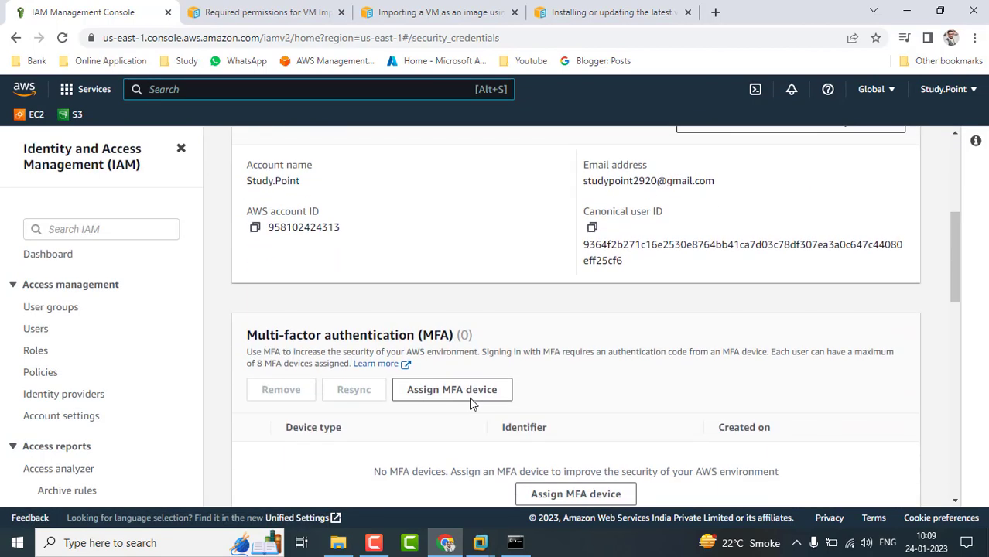
scroll(472, 403, "down", 2)
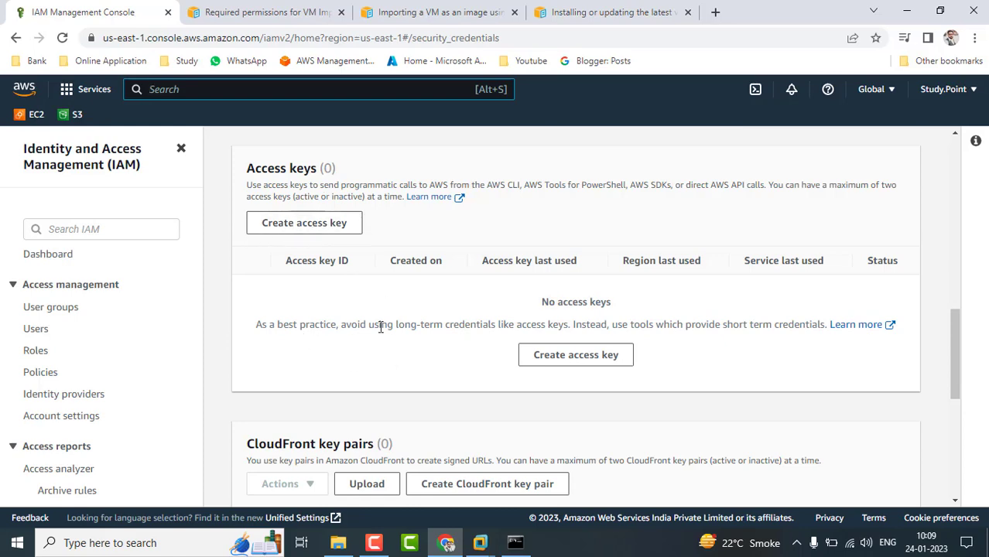
- Create a root user access key, acknowledging that a root access key is not a best practice
left_click(320, 223)
scroll(634, 386, "down", 2)
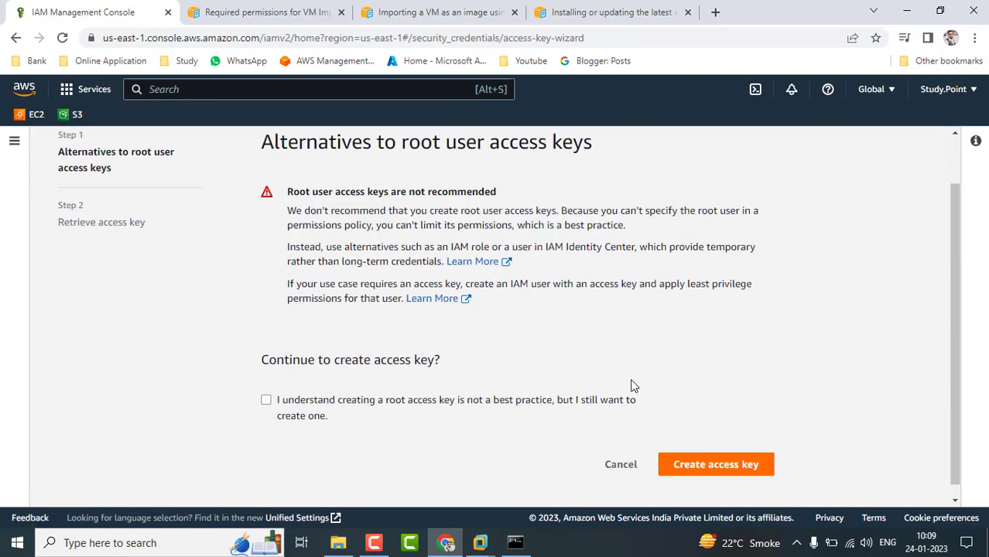
left_click(307, 396)
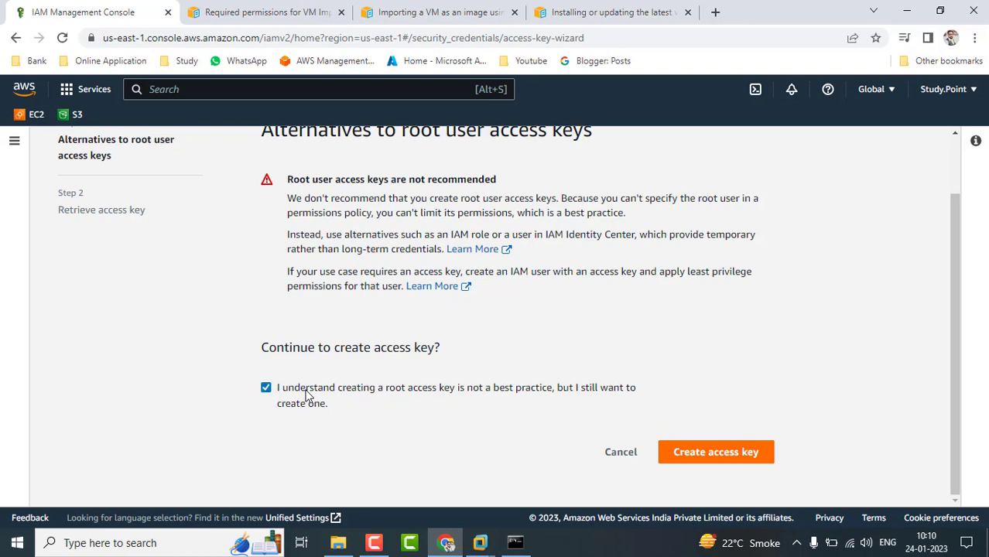
left_click(715, 455)
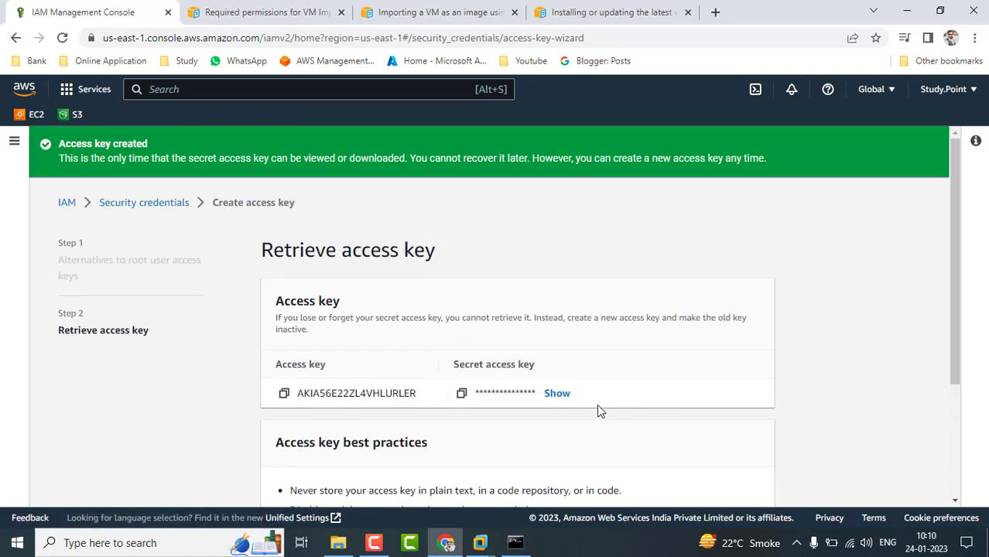
- Copy the new access key ID and enter it at the AWS Access Key ID prompt in Command Prompt
left_click(284, 394)
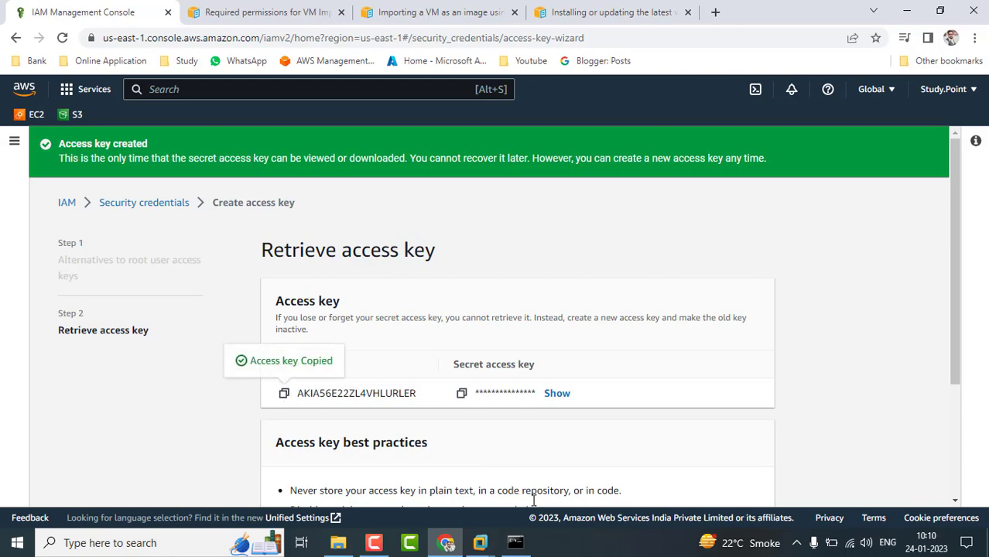
left_click(516, 542)
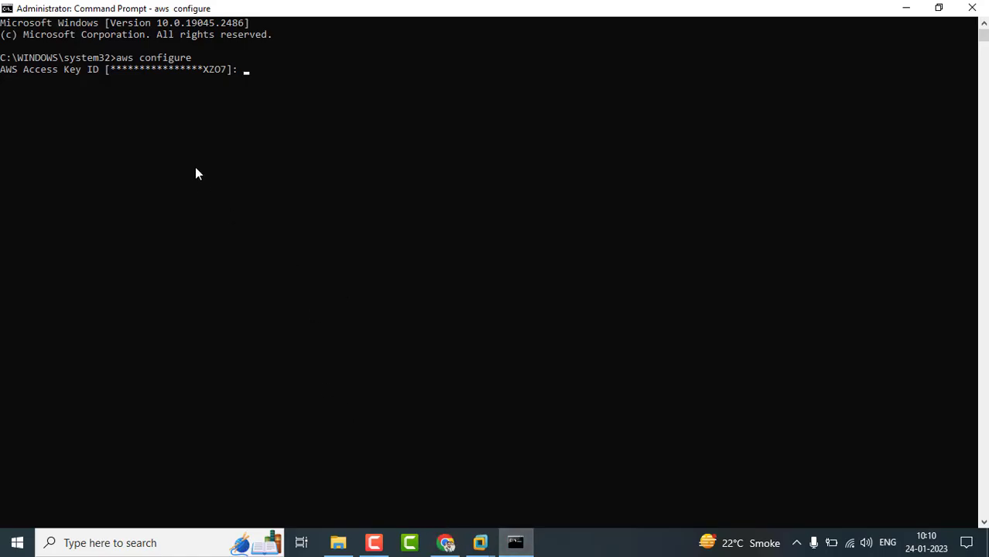
key("ctrl+v")
key("Return")
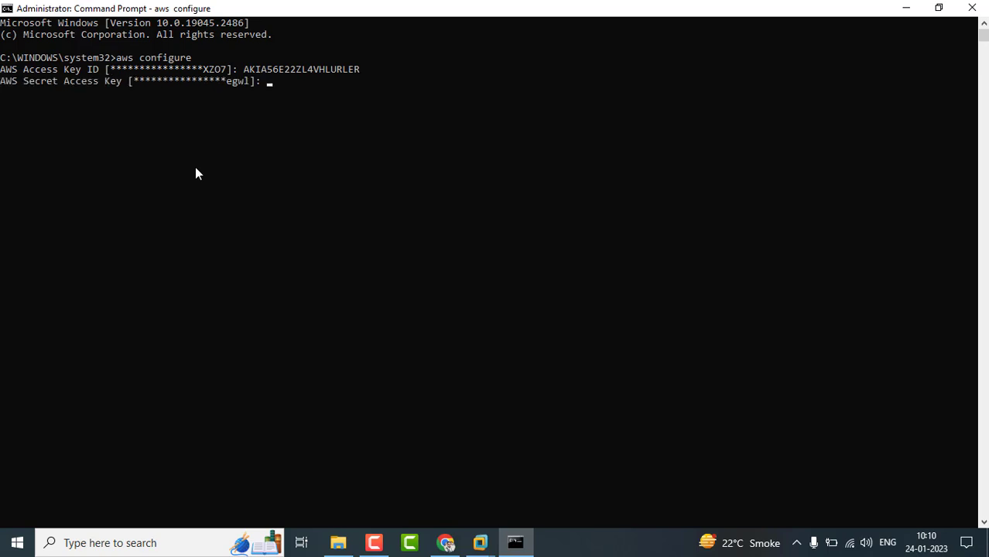
- Open Notepad, paste the copied access key ID into the blank document and minimize the window
key("super+r")
type("notepad")
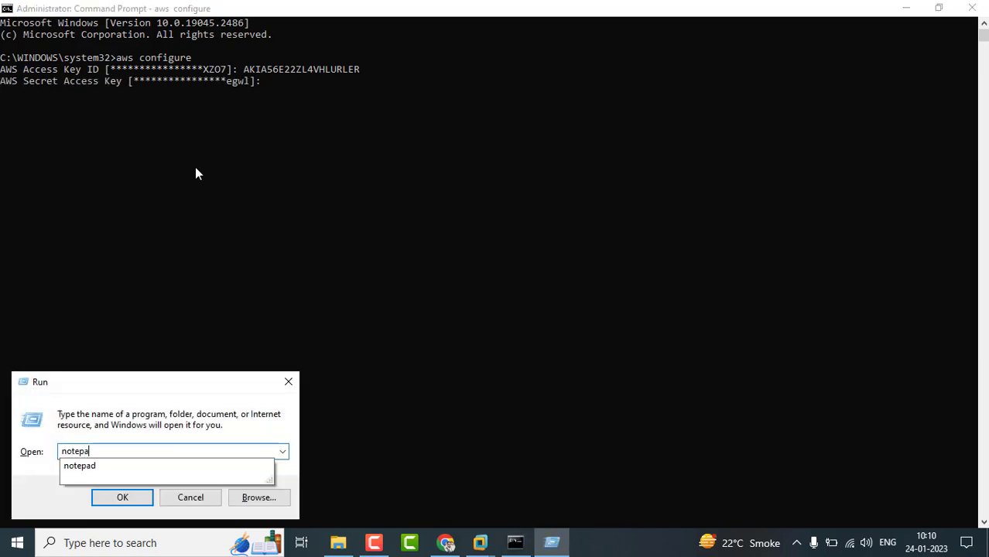
key("Return")
key("ctrl+v")
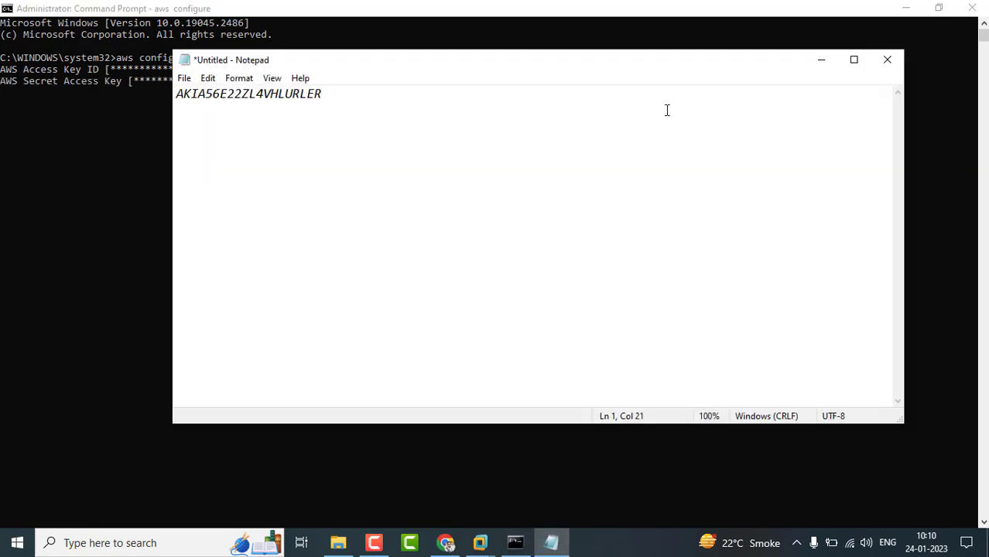
left_click(822, 62)
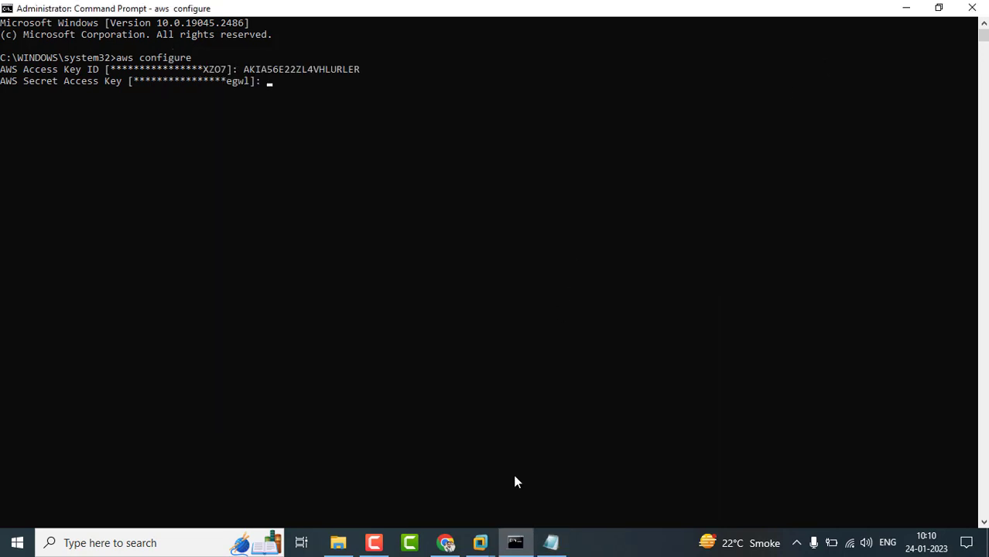
- Reveal and copy the secret access key in the AWS console and paste it two lines below the access key ID in Notepad
left_click(551, 542)
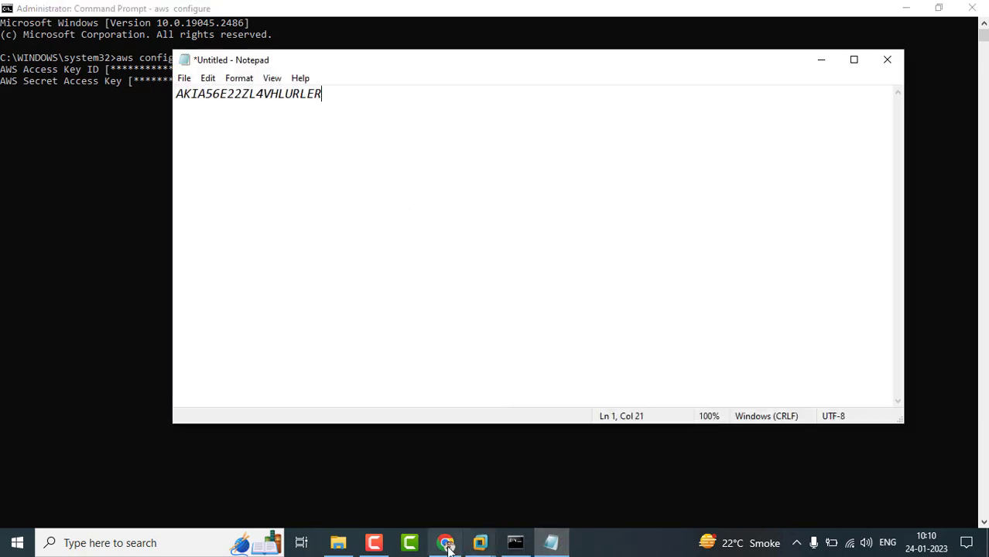
left_click(448, 544)
left_click(544, 397)
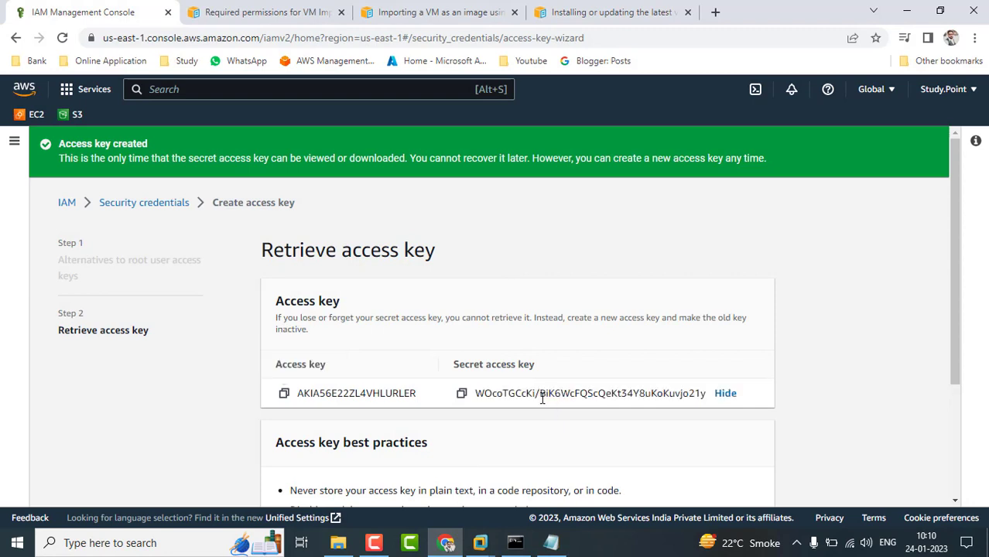
left_click(462, 394)
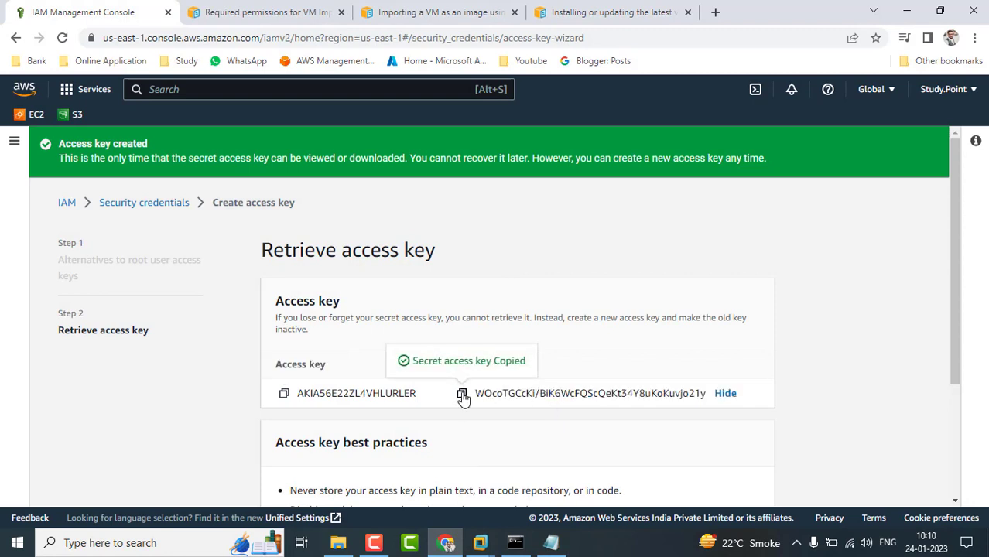
left_click(551, 542)
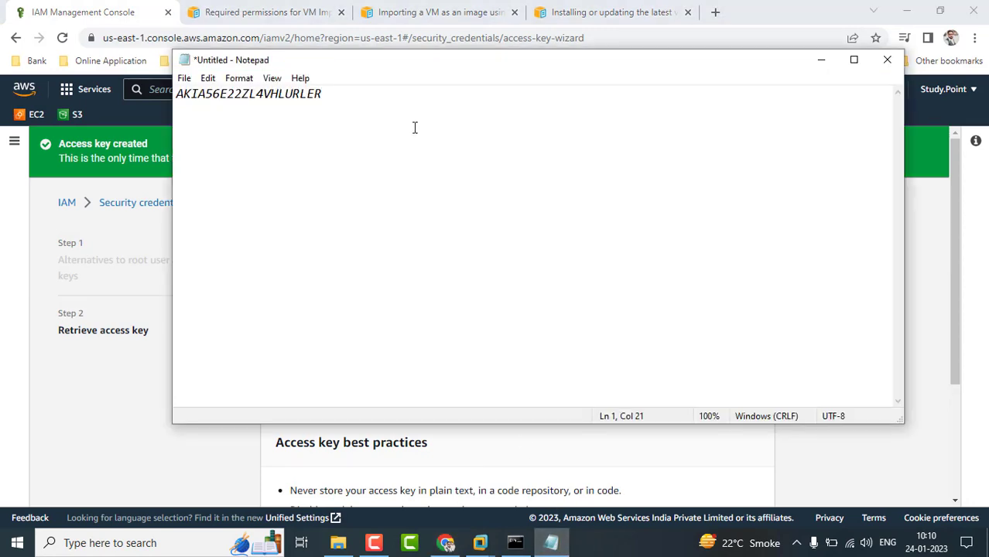
key("Return")
key("Return")
key("ctrl+v")
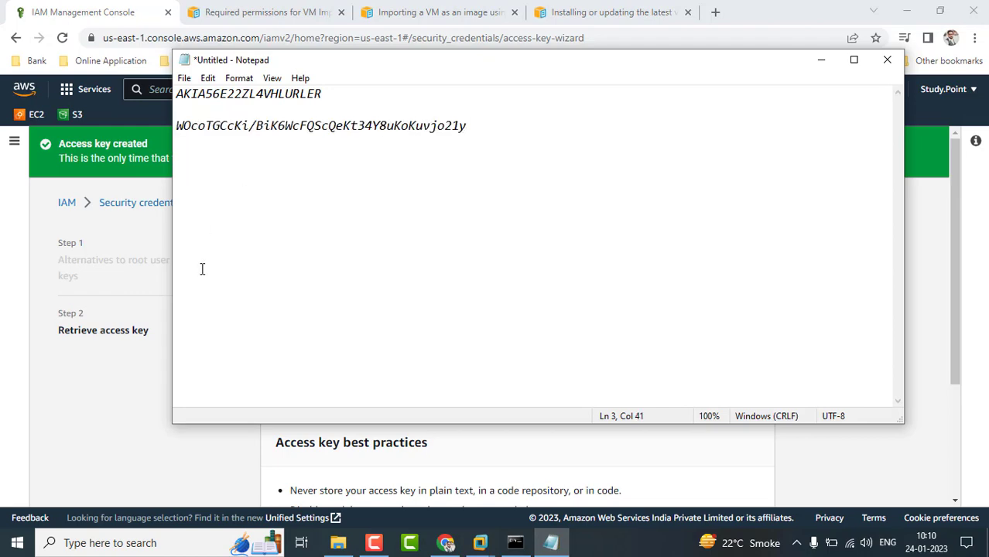
- Return to Command Prompt and enter the copied secret access key at the AWS Secret Access Key prompt
left_click(515, 542)
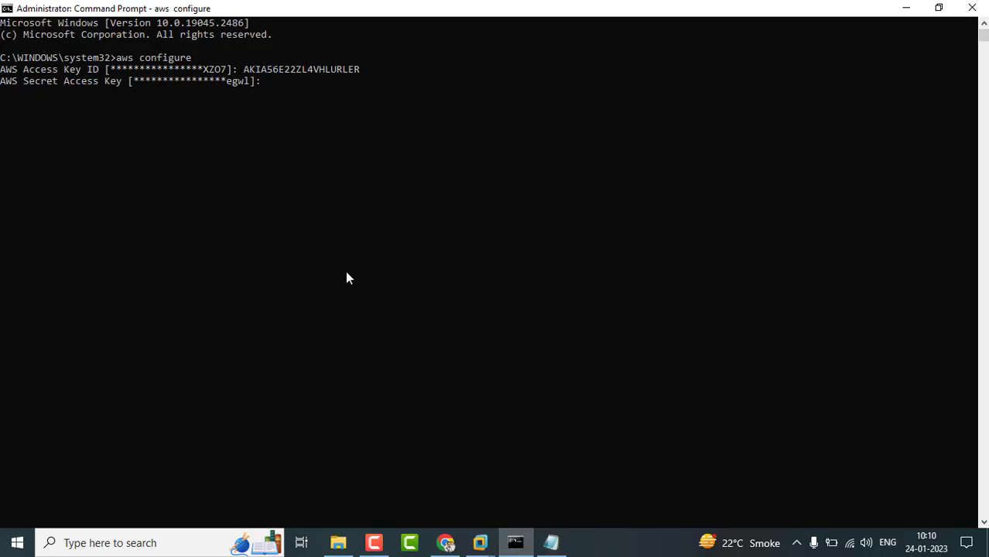
key("ctrl+v")
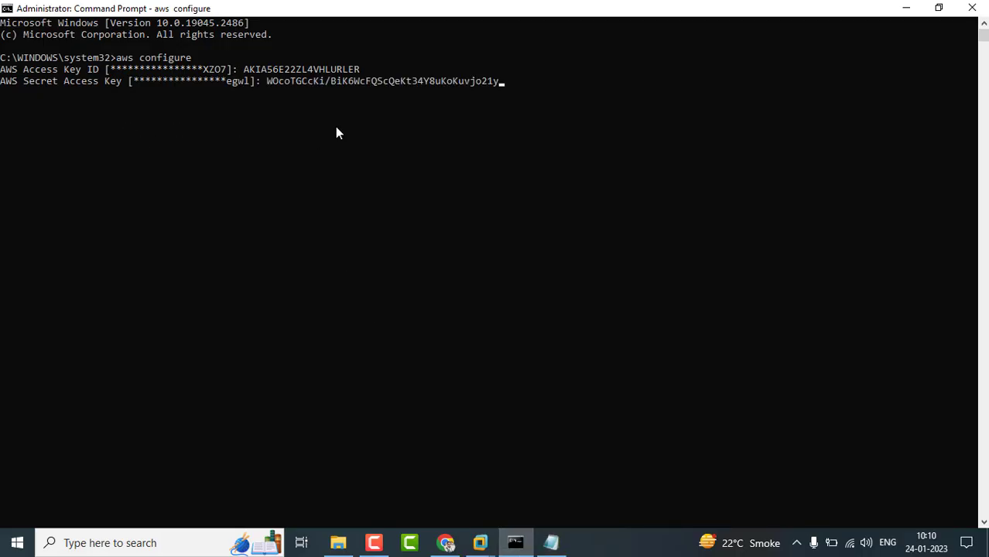
key("Return")
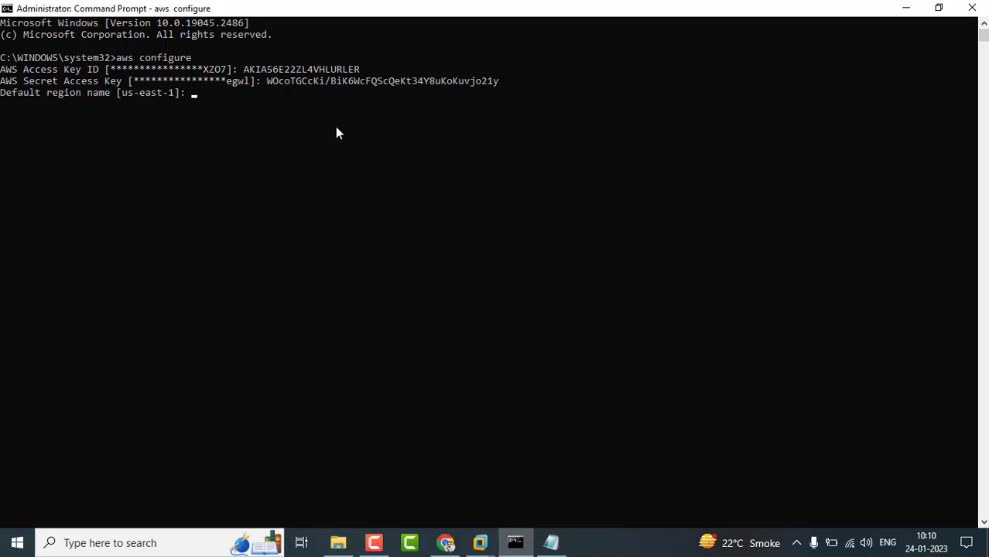
- Set the default region name to us-east-1 and accept the default output format
type("us-east-1")
key("Return")
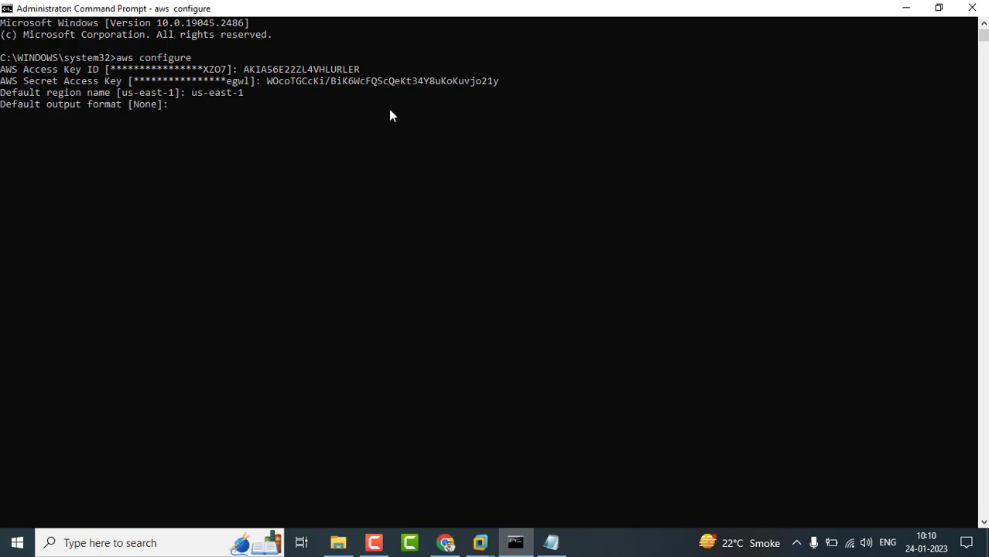
key("Return")
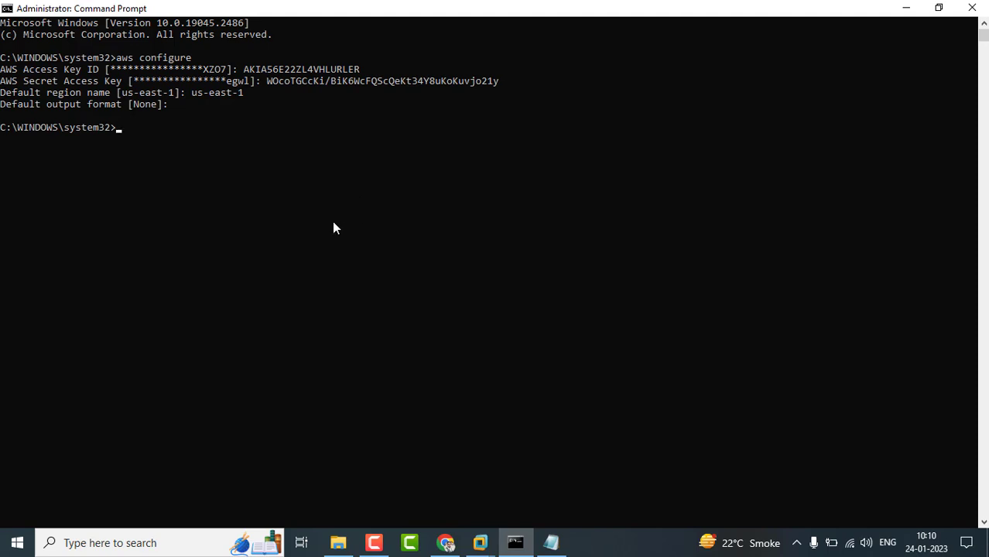
- Check the configured credentials with the command aws iam get-user, and minimize the Command Prompt and Notepad windows
type("aws iam get-user")
key("Return")
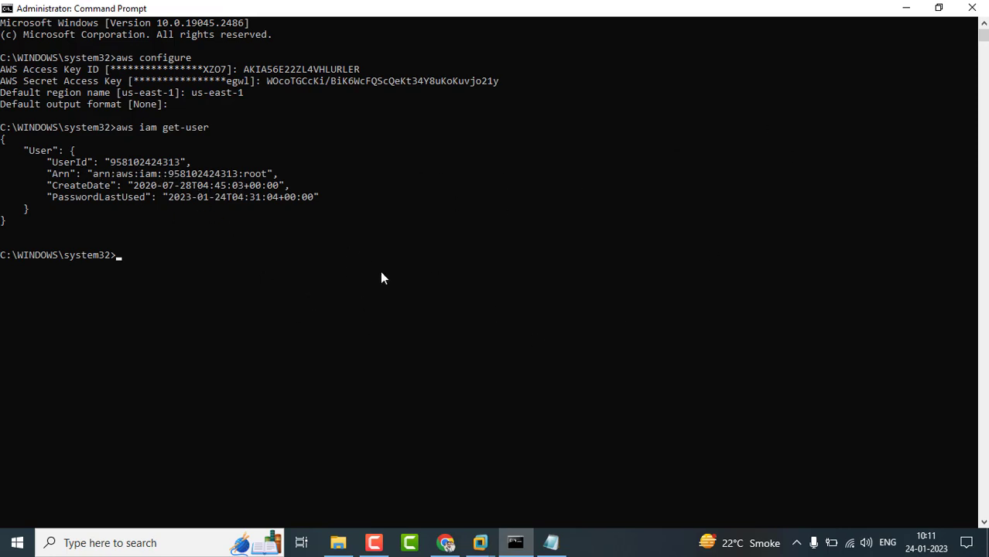
left_click(908, 12)
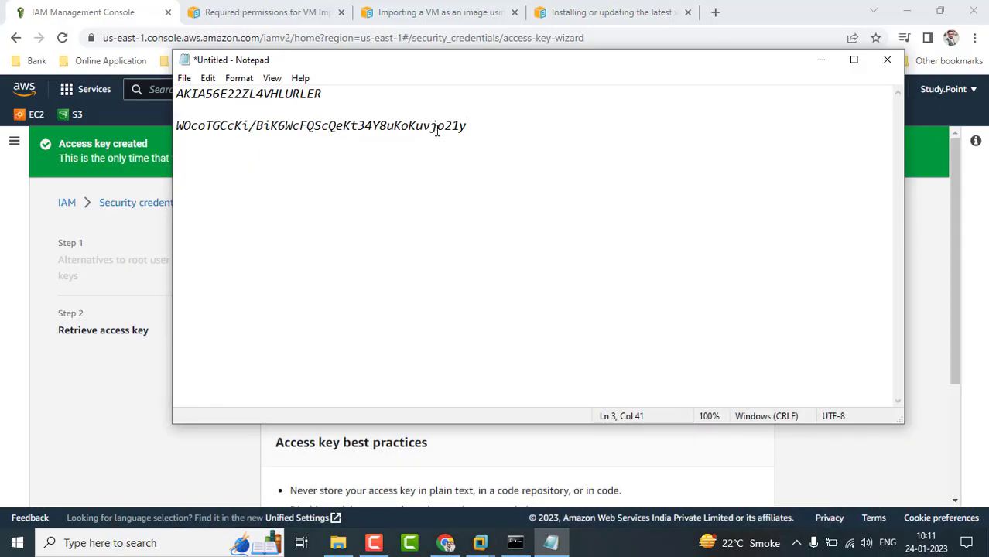
left_click(819, 66)
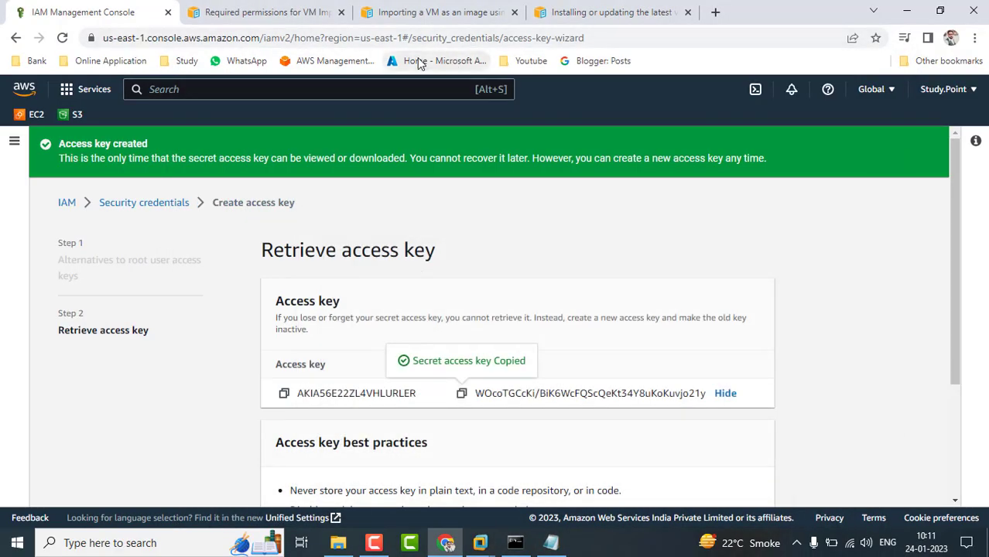
- Open the IAM Roles list from the Security credentials page and search it for vm
left_click(285, 6)
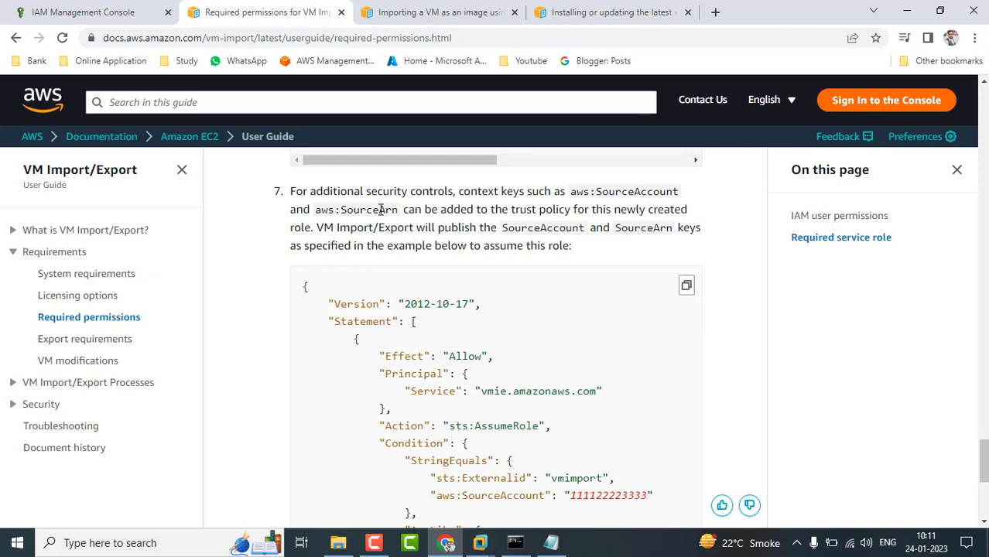
left_click(92, 8)
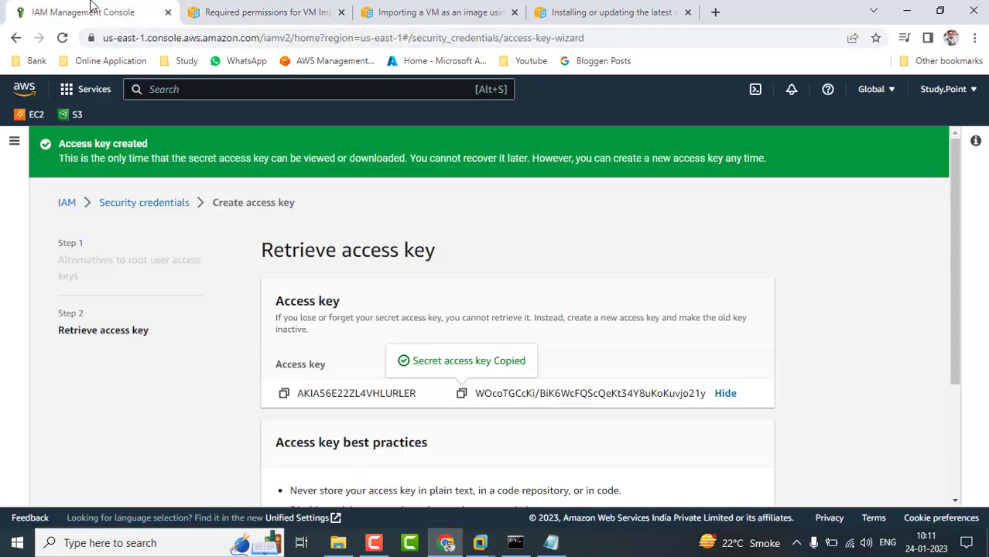
left_click(130, 208)
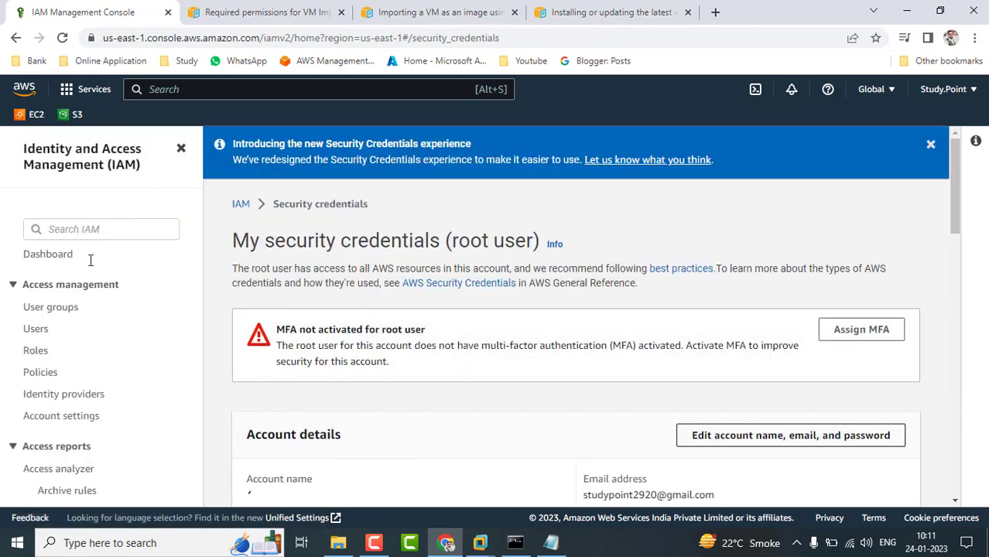
left_click(38, 353)
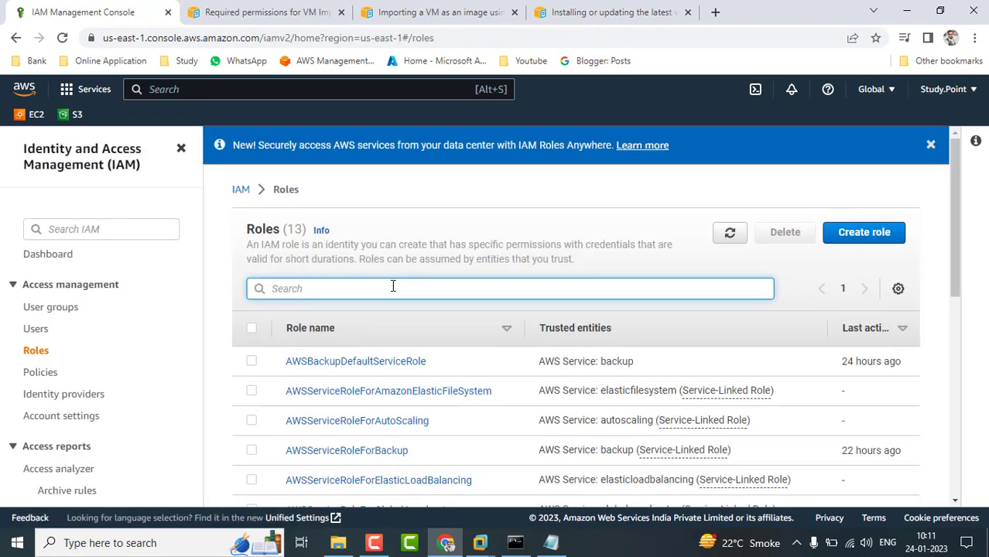
type("vm")
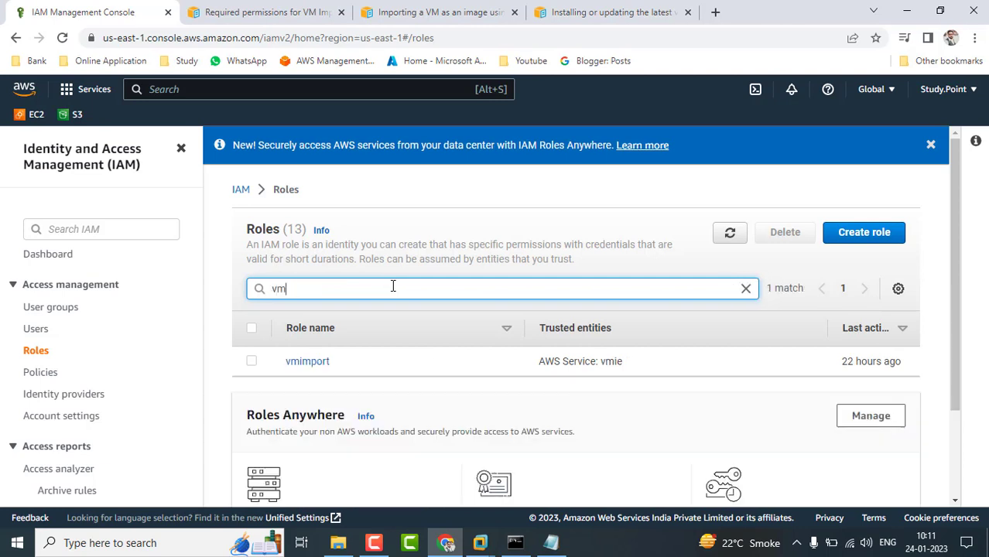
- Delete the existing vmimport role, confirming the deletion with the role name vmimport
left_click(251, 363)
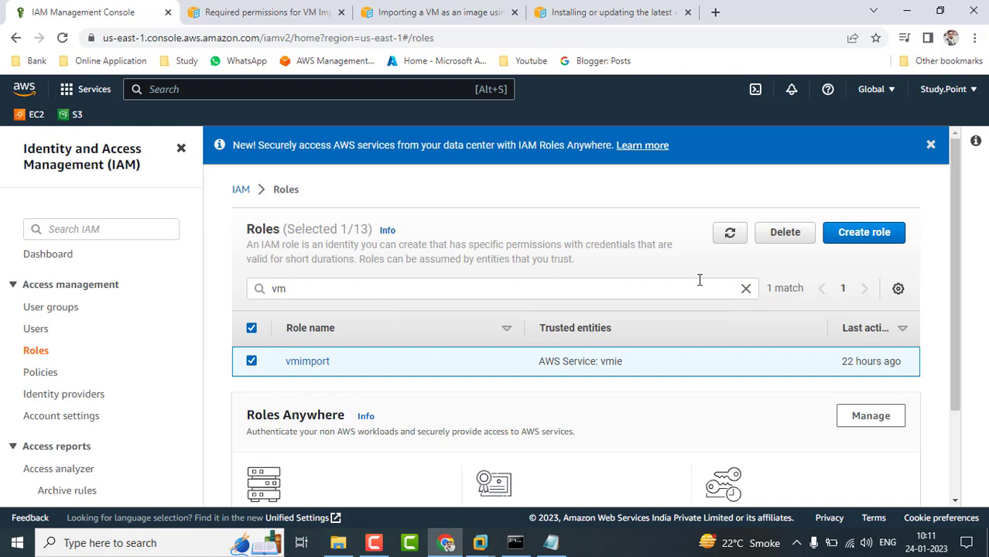
left_click(785, 233)
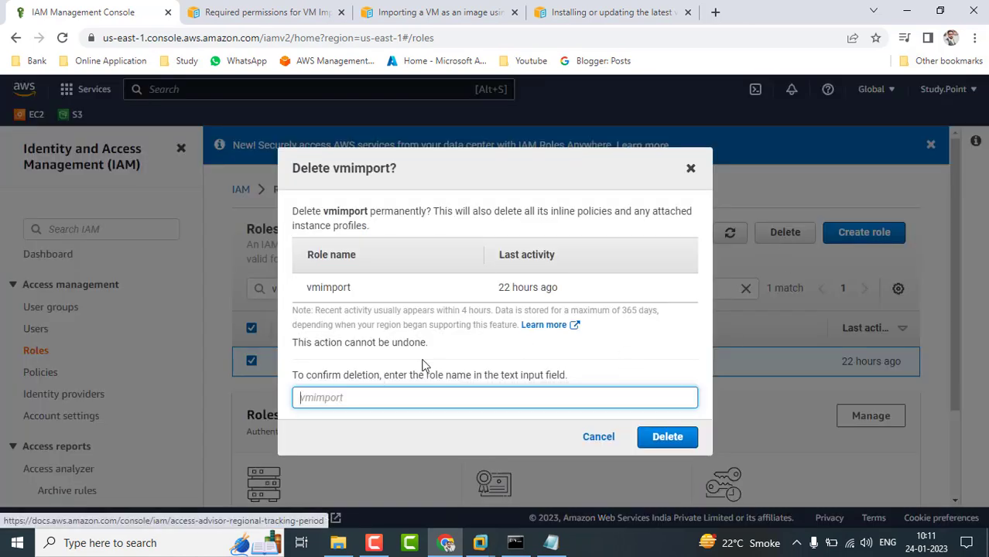
double_click(335, 287)
key("ctrl+c")
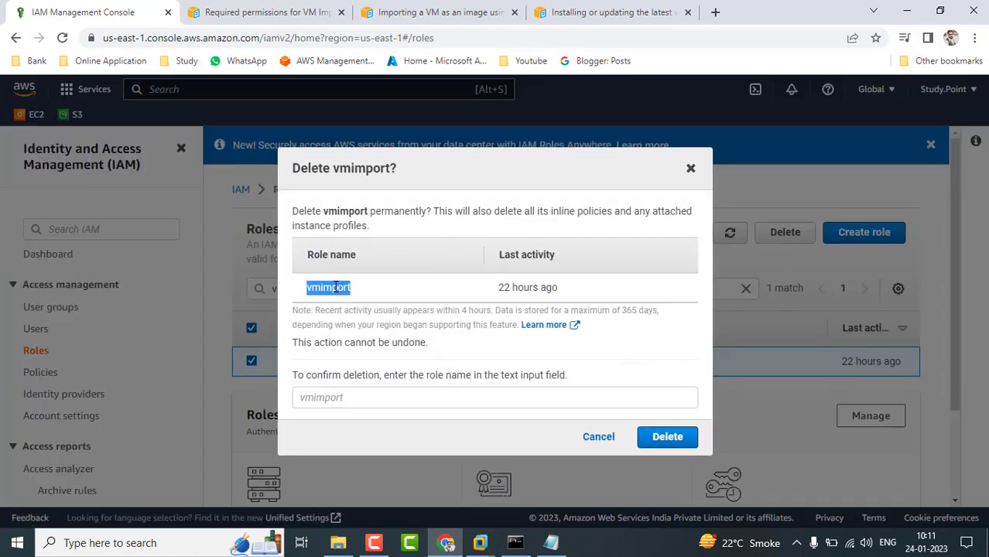
left_click(354, 401)
key("ctrl+v")
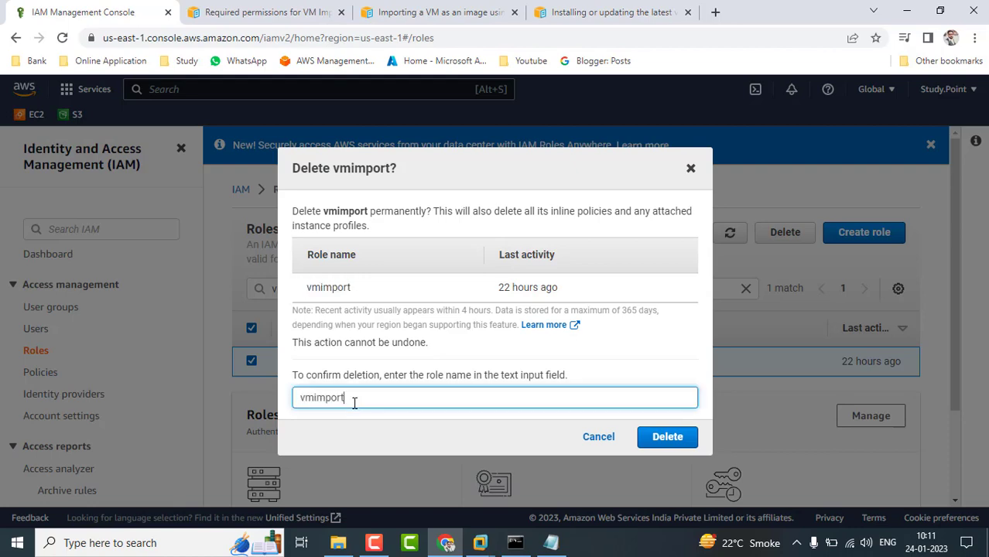
left_click(670, 437)
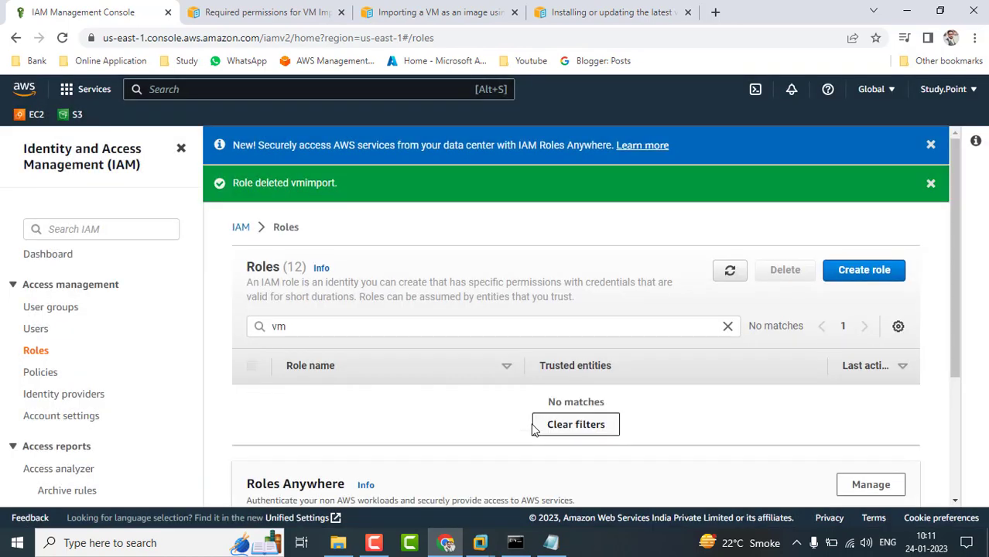
- Examine the Required permissions guide for VM Import/Export, especially the instructions for creating the vmimport service role
left_click(349, 329)
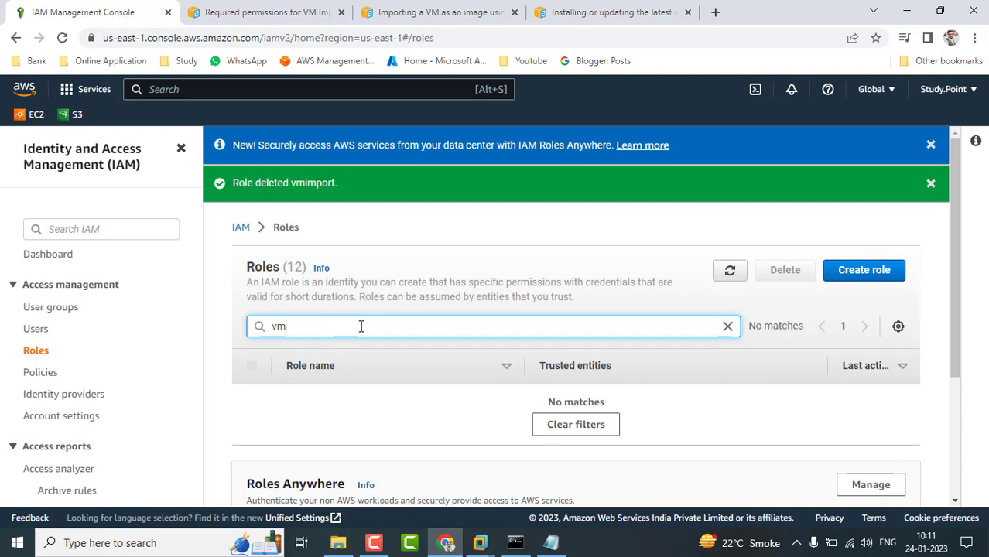
left_click(264, 11)
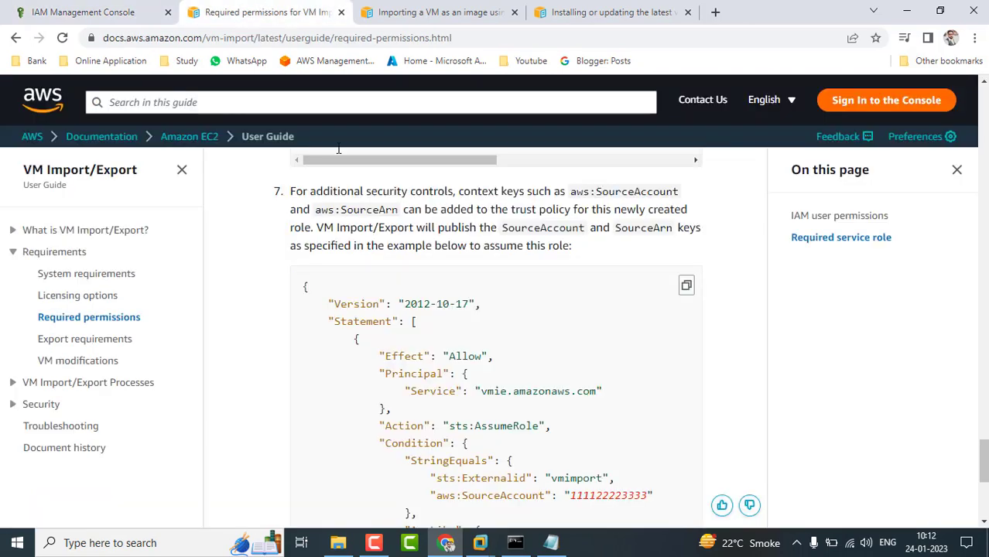
scroll(422, 395, "down", 5)
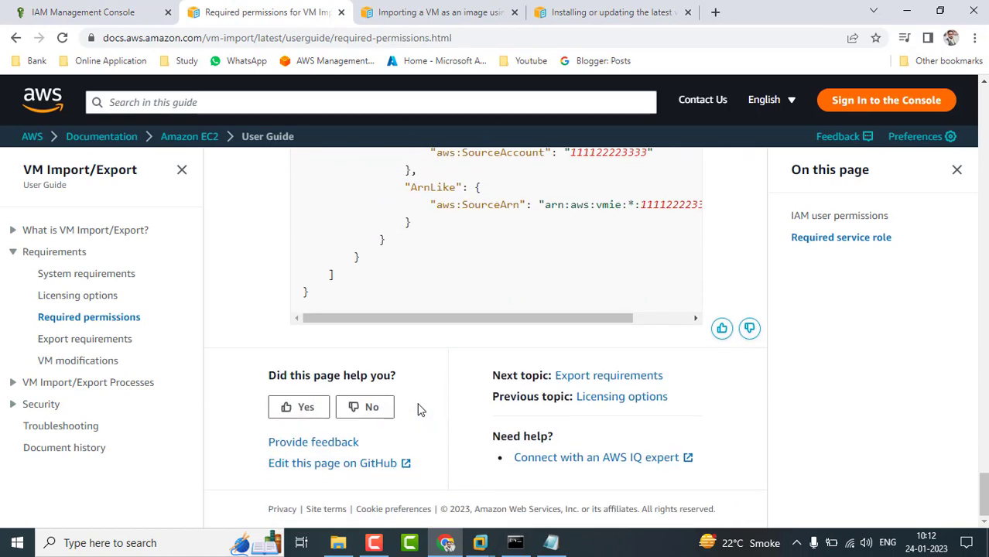
scroll(418, 410, "up", 10)
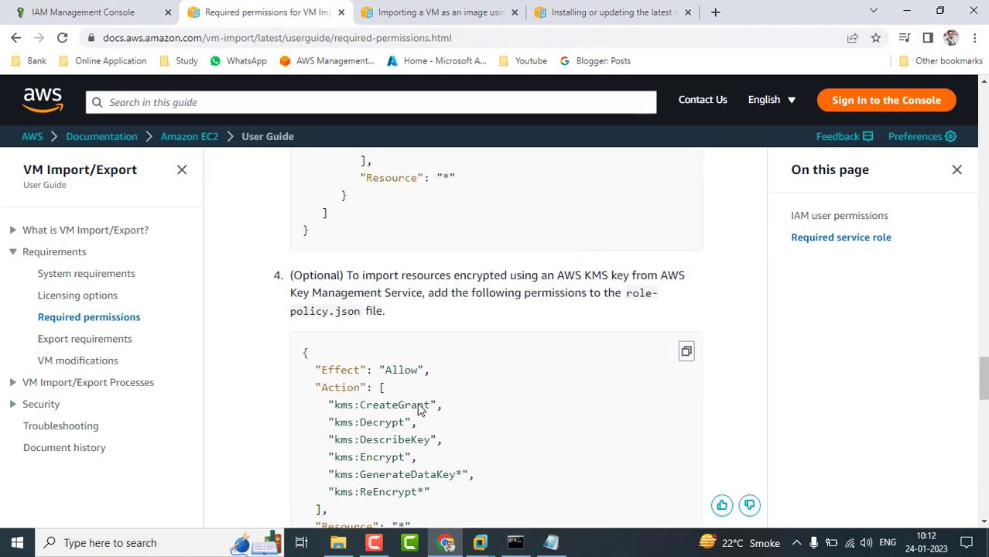
scroll(419, 406, "down", 2)
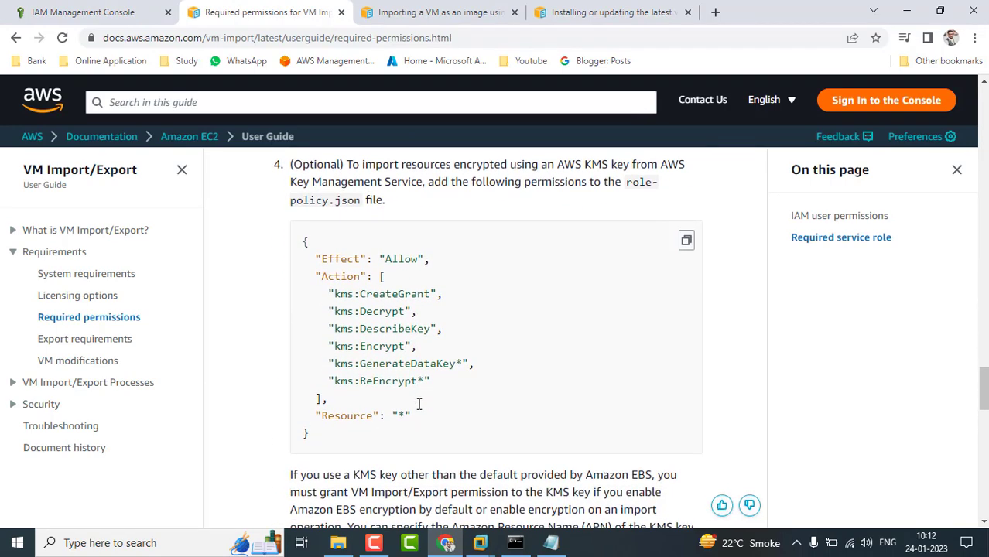
scroll(326, 309, "up", 4)
scroll(326, 310, "up", 8)
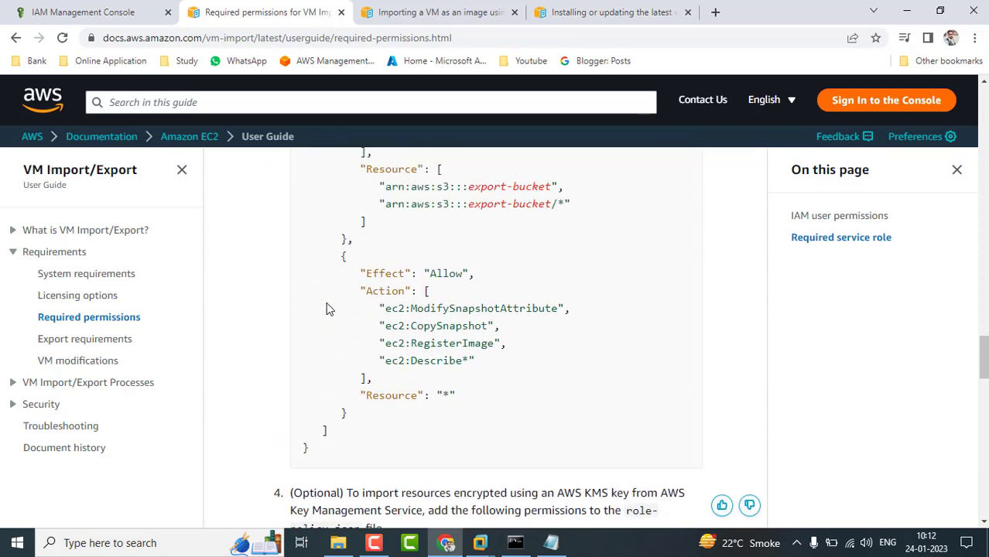
scroll(327, 304, "up", 5)
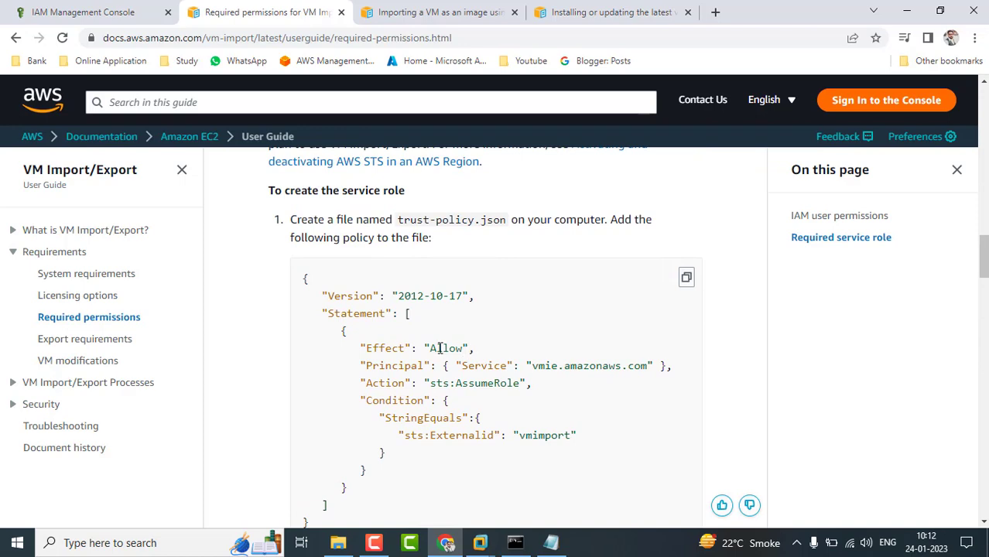
scroll(440, 348, "up", 10)
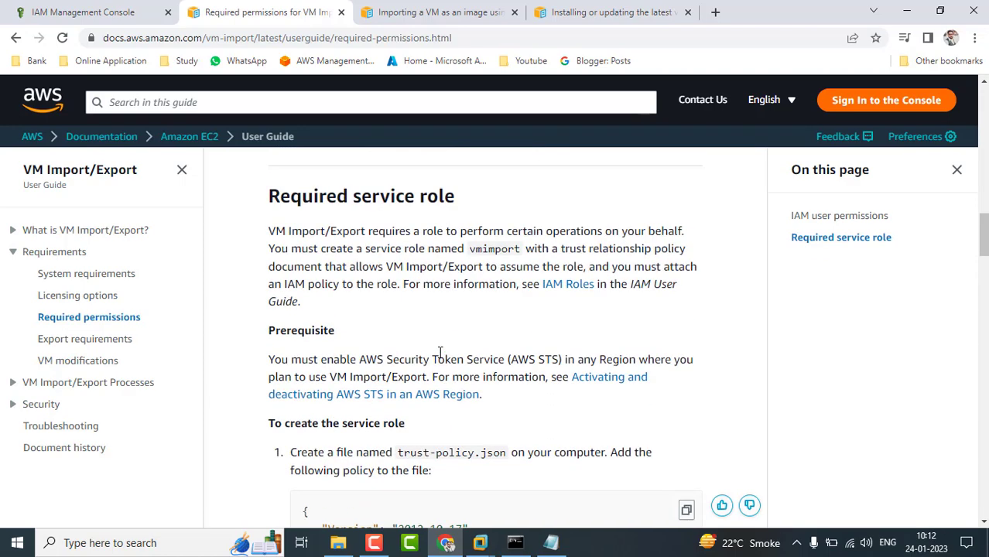
scroll(439, 367, "up", 10)
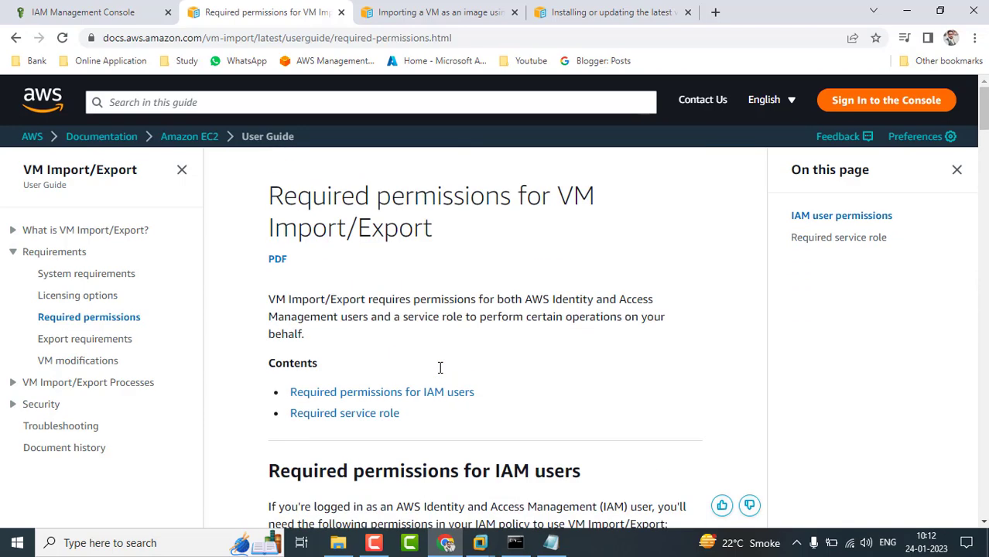
left_click(639, 554)
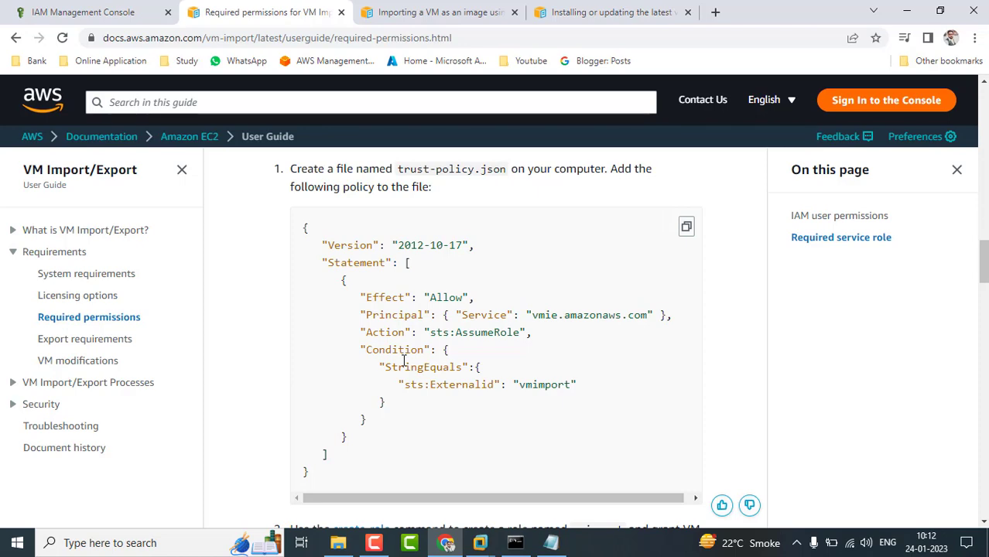
left_click(516, 544)
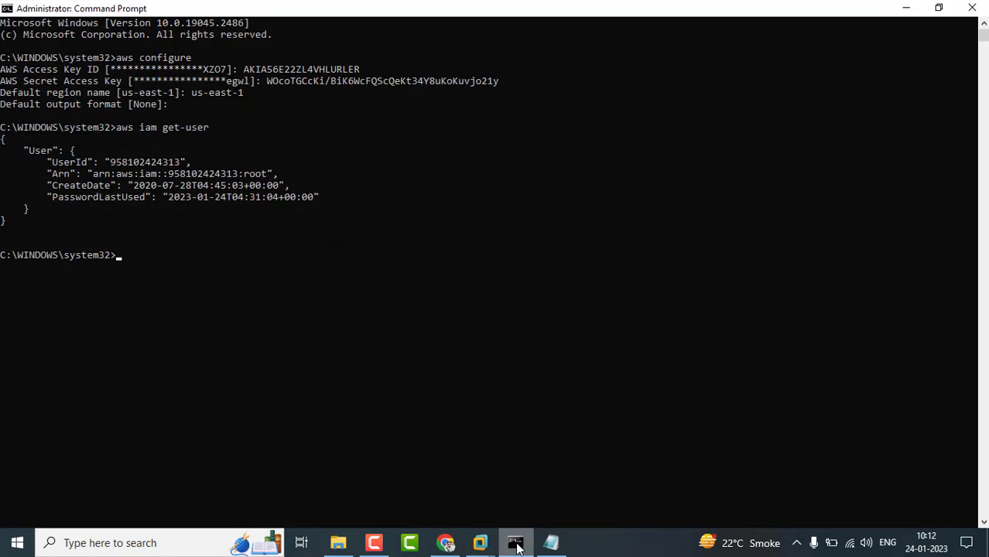
left_click(516, 544)
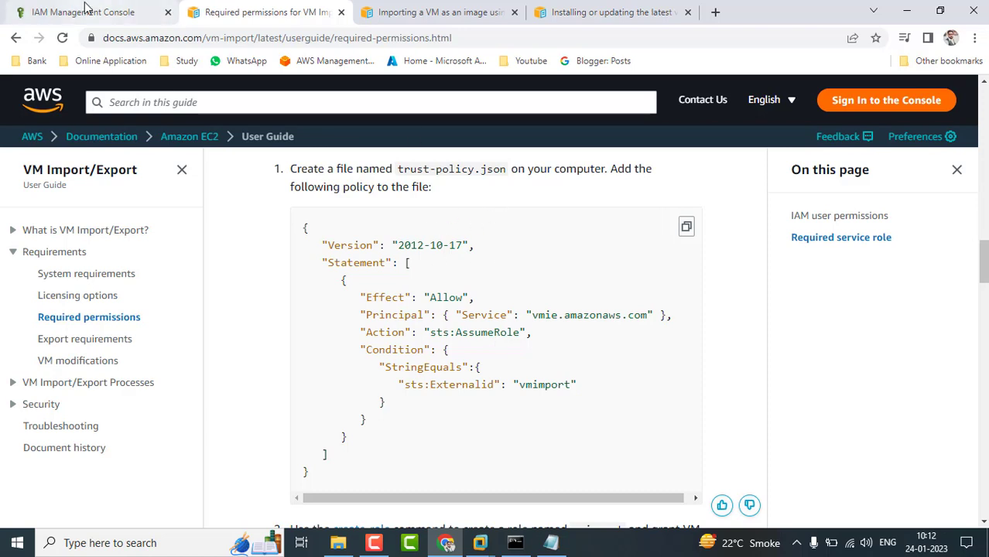
left_click(110, 11)
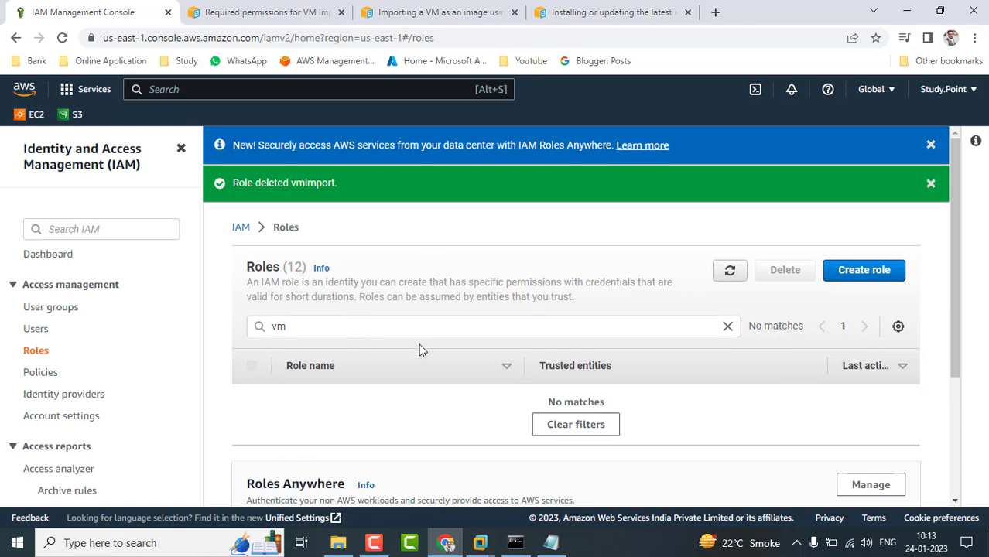
- Copy the trust policy JSON from the Required permissions guide and paste it into a new Notepad document
left_click(257, 10)
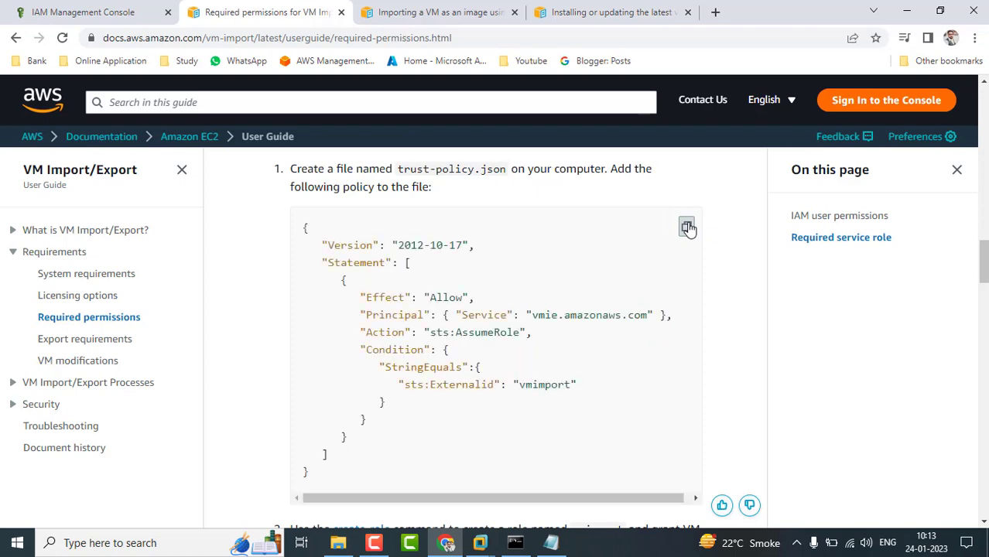
key("super+r")
type("notepad")
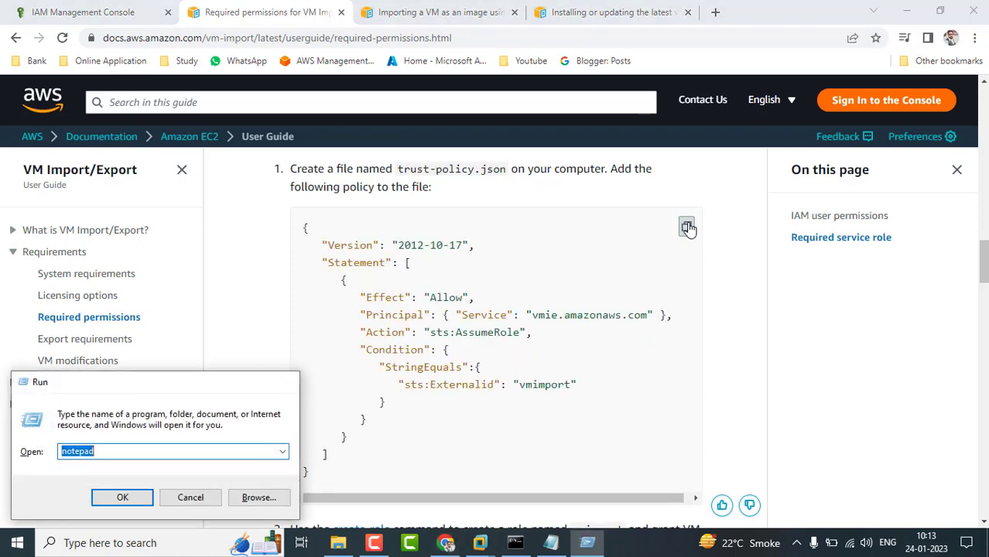
key("Return")
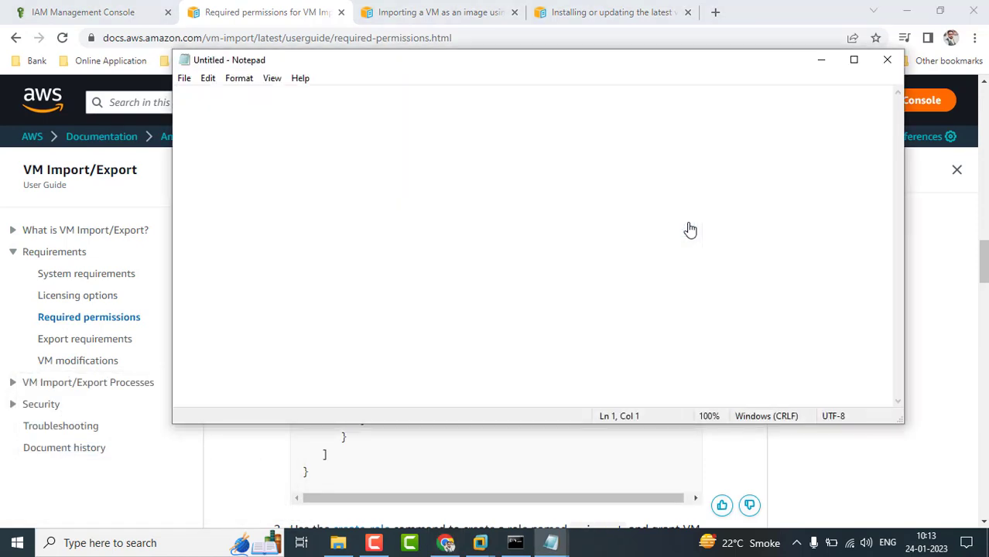
key("ctrl+v")
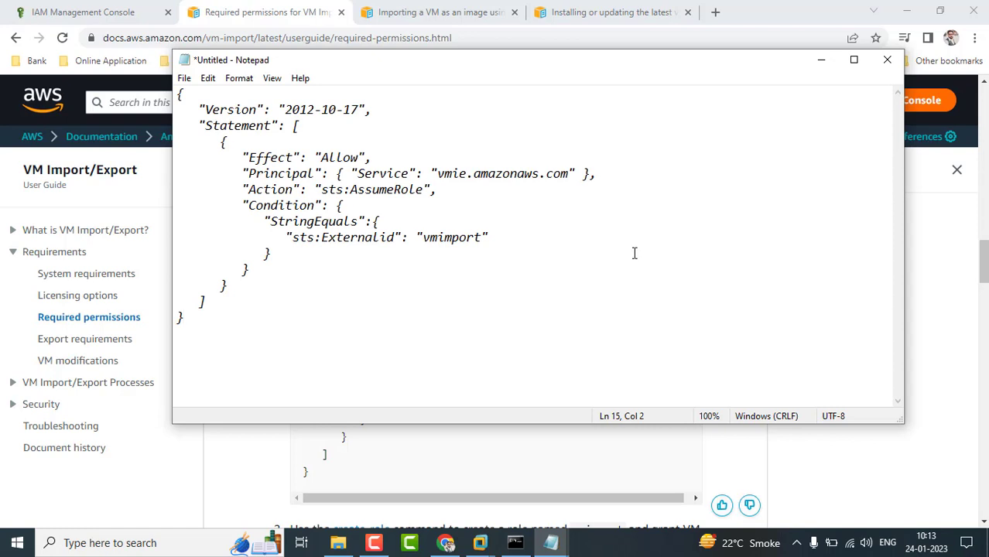
- Save the policy document in Documents as trust-policy.json, using the file name copied from the guide and replacing the existing file
left_click(864, 478)
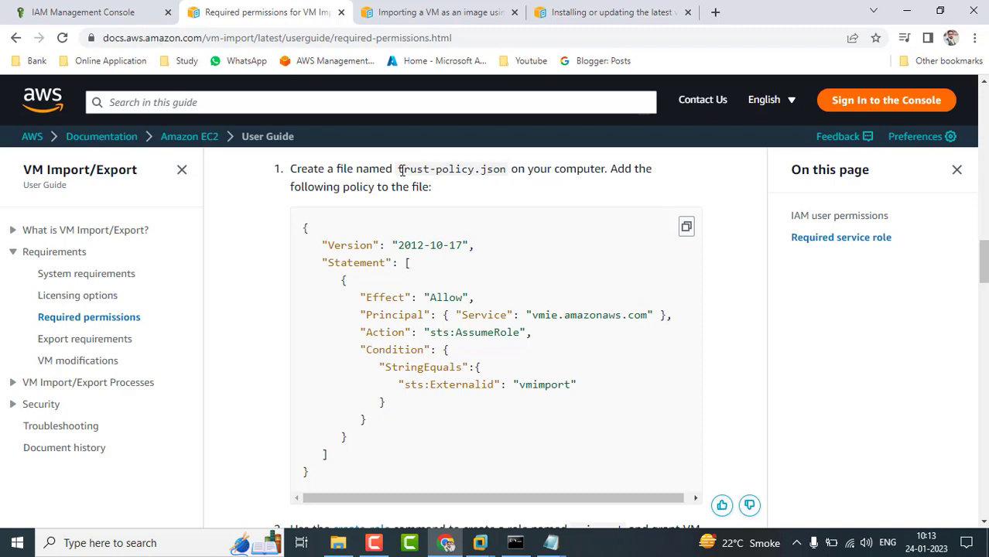
left_click_drag(402, 170, 507, 170)
double_click(454, 170)
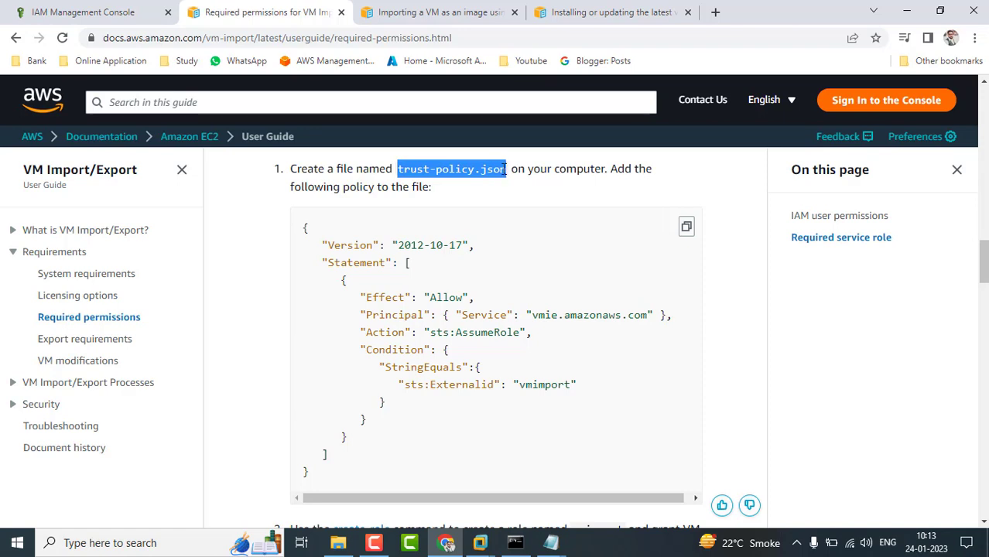
left_click(552, 542)
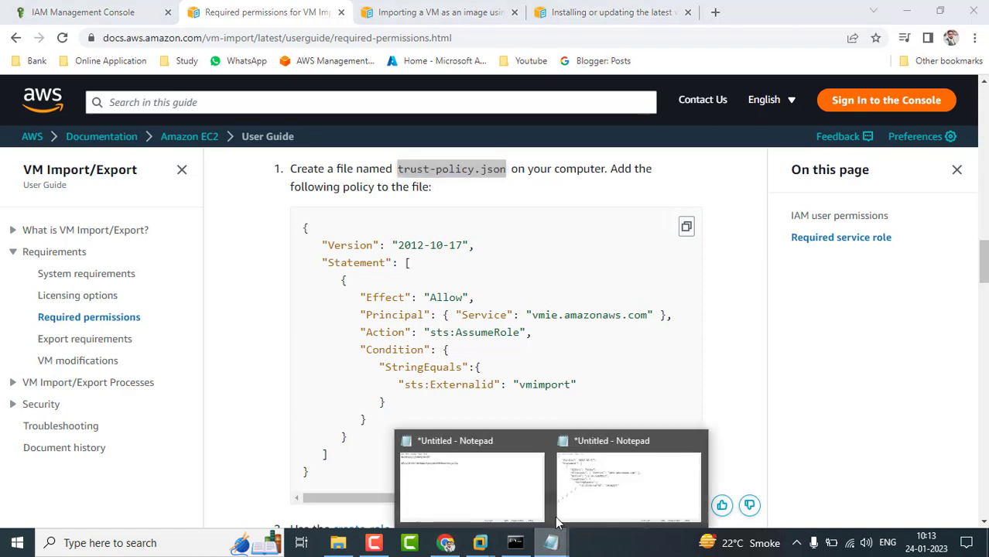
left_click(610, 487)
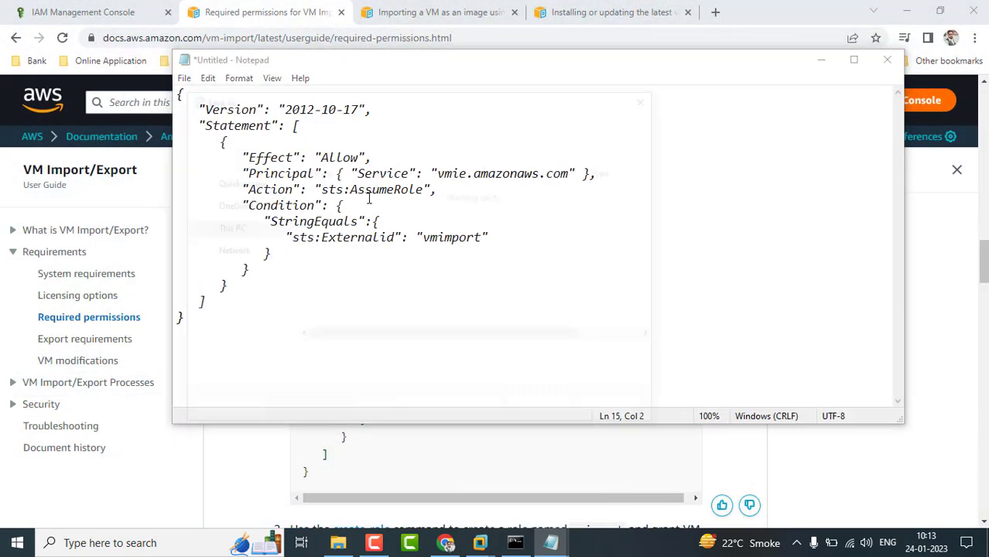
key("ctrl+s")
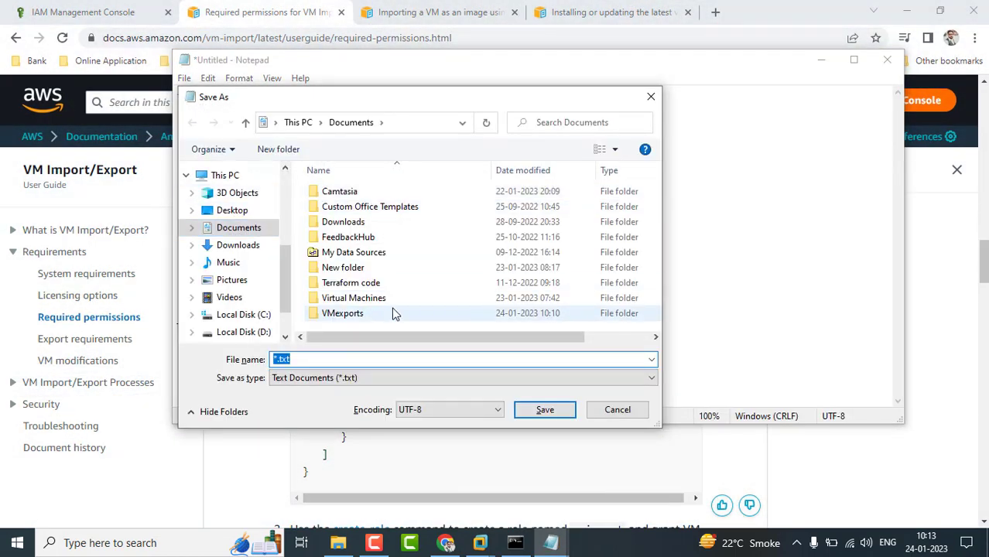
key("ctrl+v")
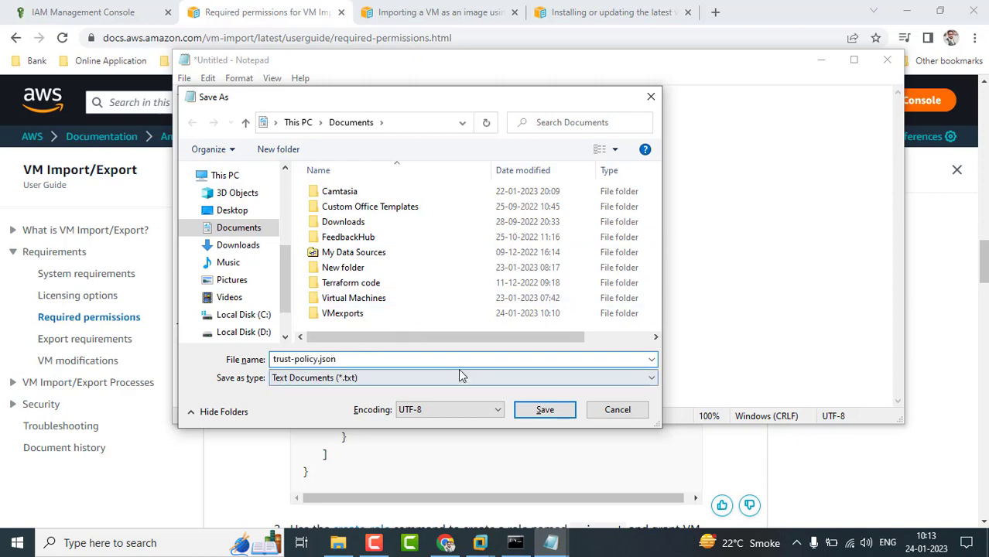
left_click(558, 412)
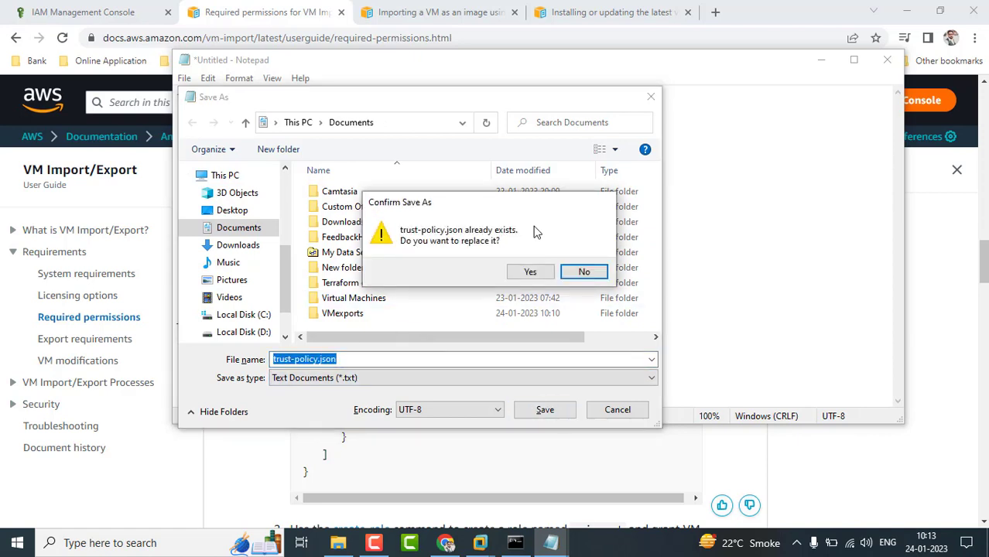
left_click(539, 274)
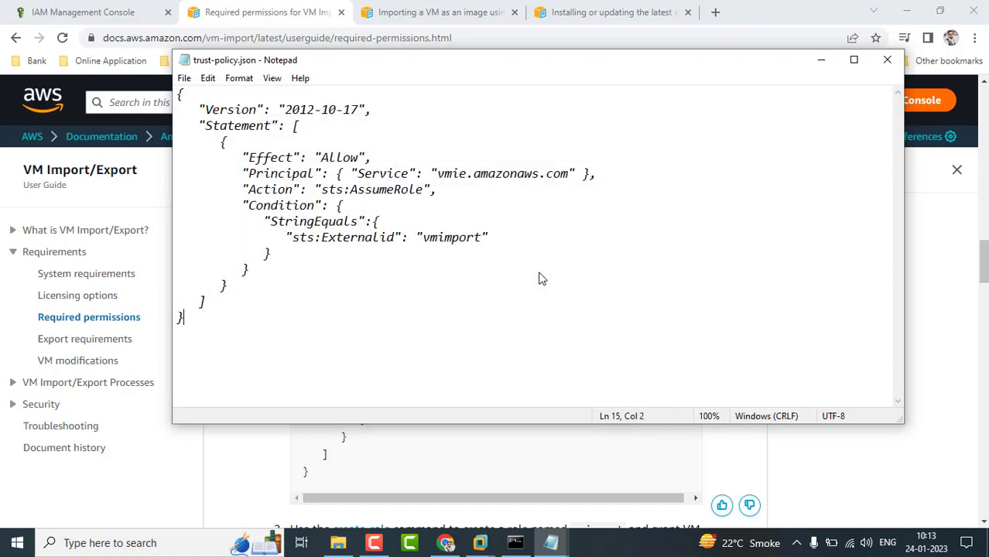
- Copy the aws iam create-role example command for vmimport from the guide and paste it into the Command Prompt
left_click(278, 6)
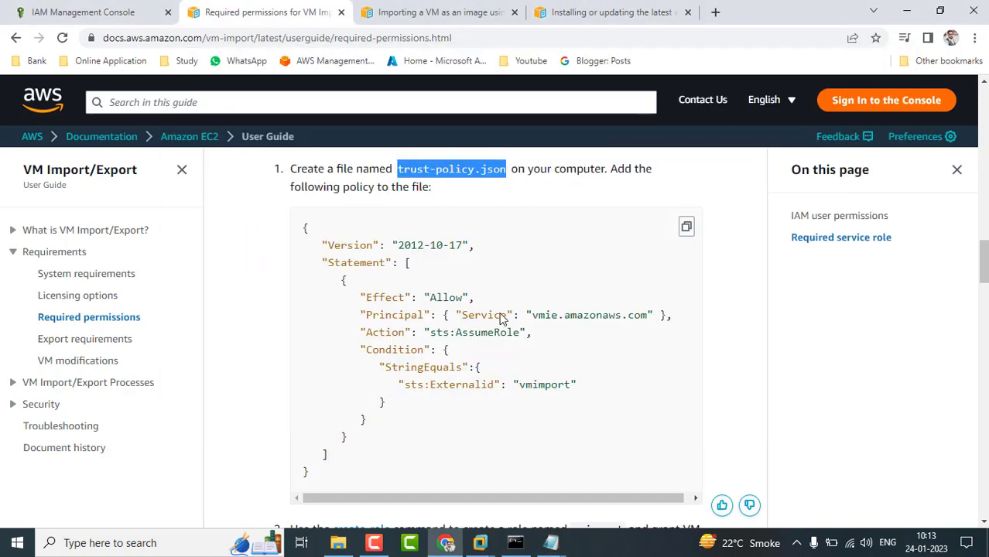
left_click(579, 222)
scroll(581, 224, "down", 3)
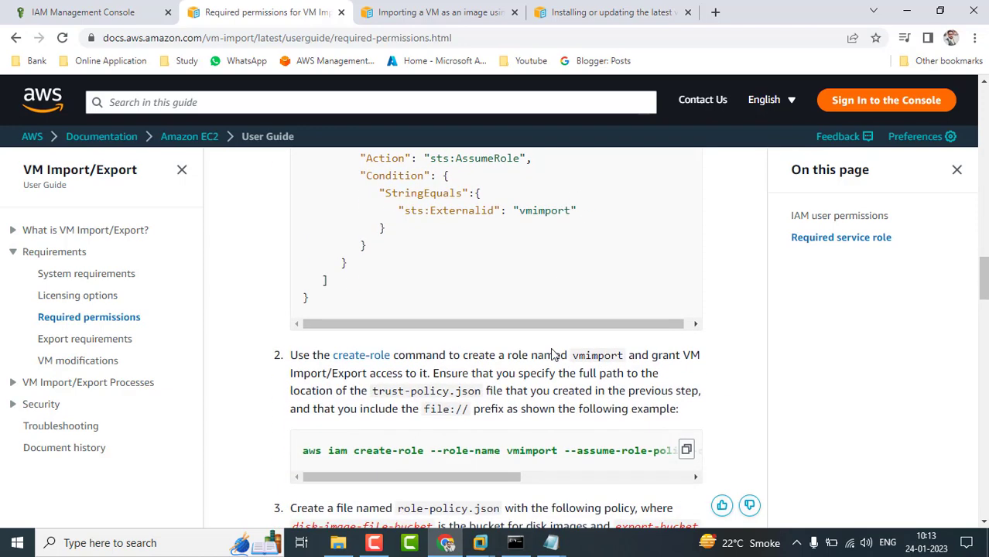
scroll(559, 348, "down", 1)
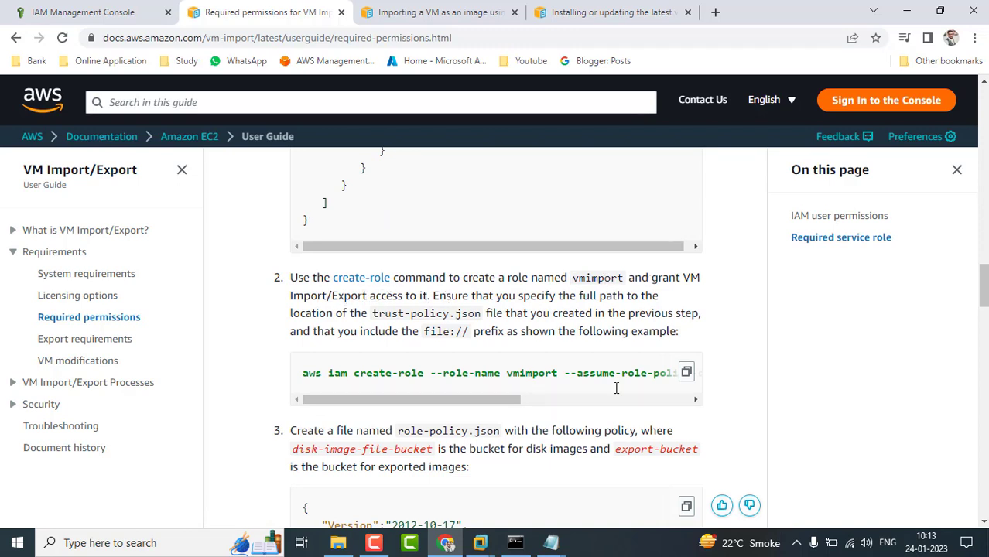
left_click(686, 375)
mouse_move(559, 544)
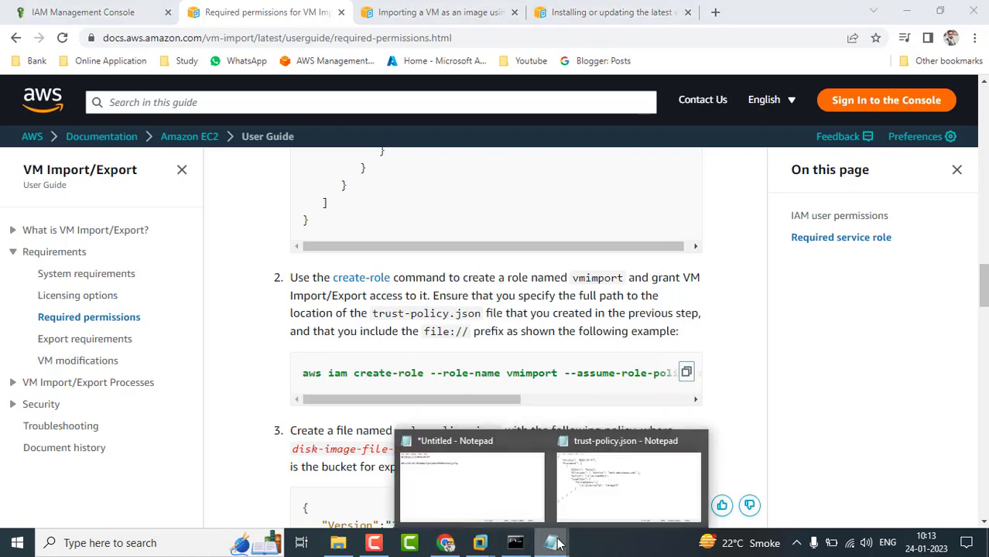
left_click(515, 542)
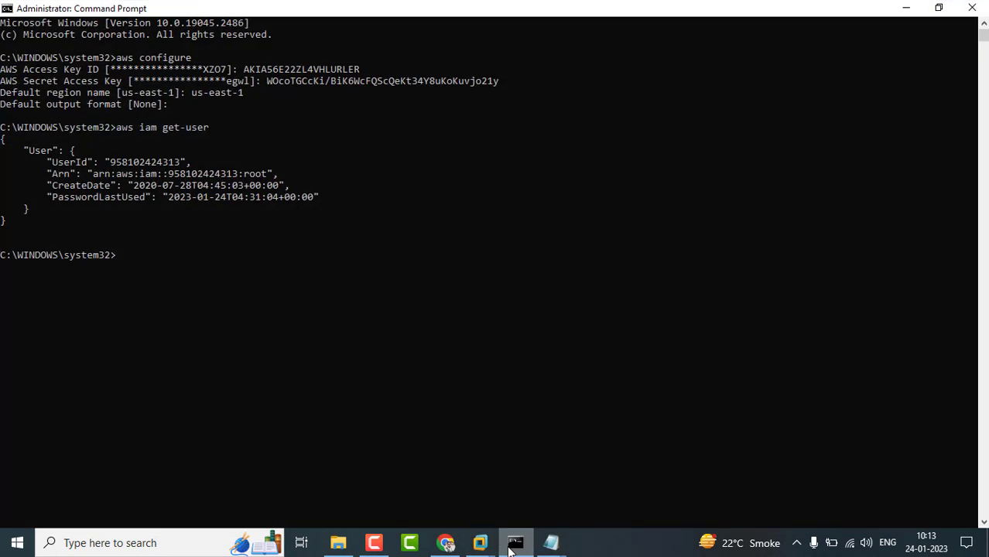
right_click(263, 255)
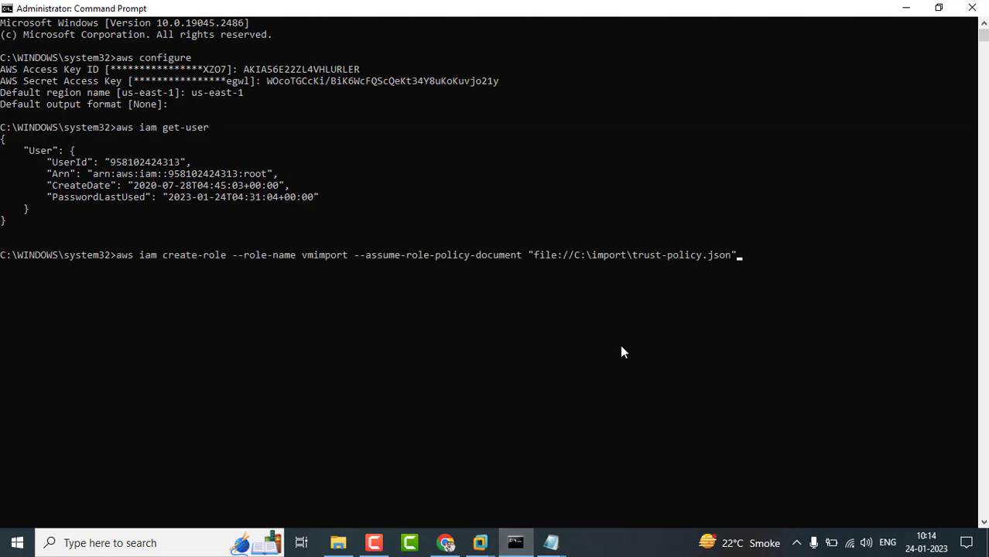
- Shorten the policy document path to file://trust-policy.json and try to create the vmimport role with the create-role command
key("Left")
key("Left")
key("Left")
key("Left")
key("Left")
key("Left")
key("Left")
key("Left")
key("Left")
key("Left")
key("Left")
key("Left")
key("Left")
key("Left")
key("Left")
key("Left")
key("Left")
key("Left")
key("BackSpace")
key("BackSpace")
key("BackSpace")
key("BackSpace")
key("BackSpace")
key("BackSpace")
key("BackSpace")
key("BackSpace")
key("BackSpace")
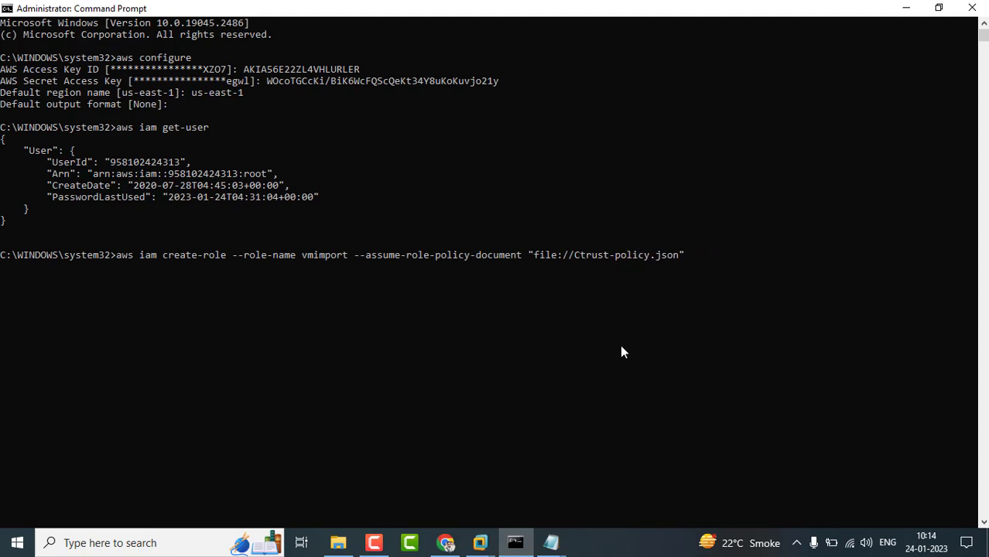
key("BackSpace")
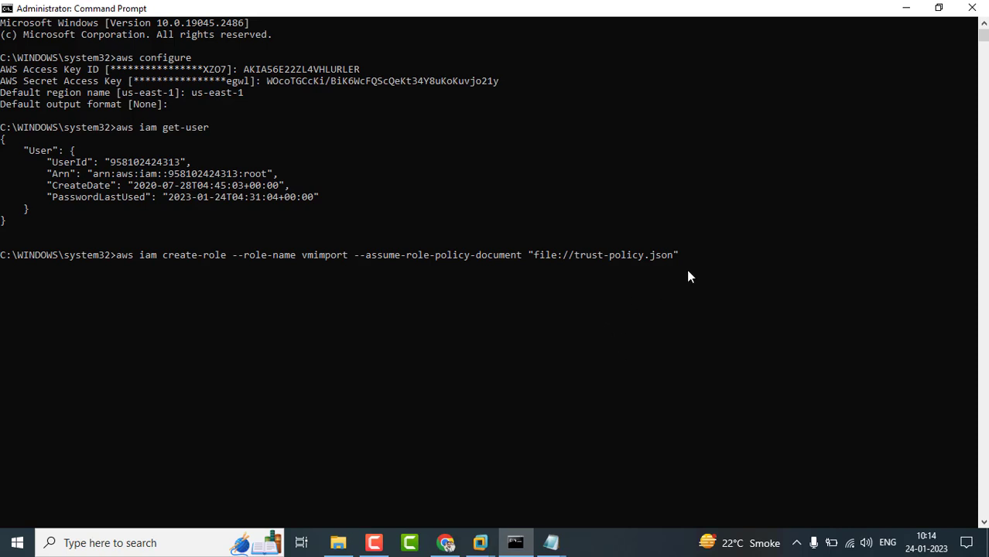
key("End")
key("Return")
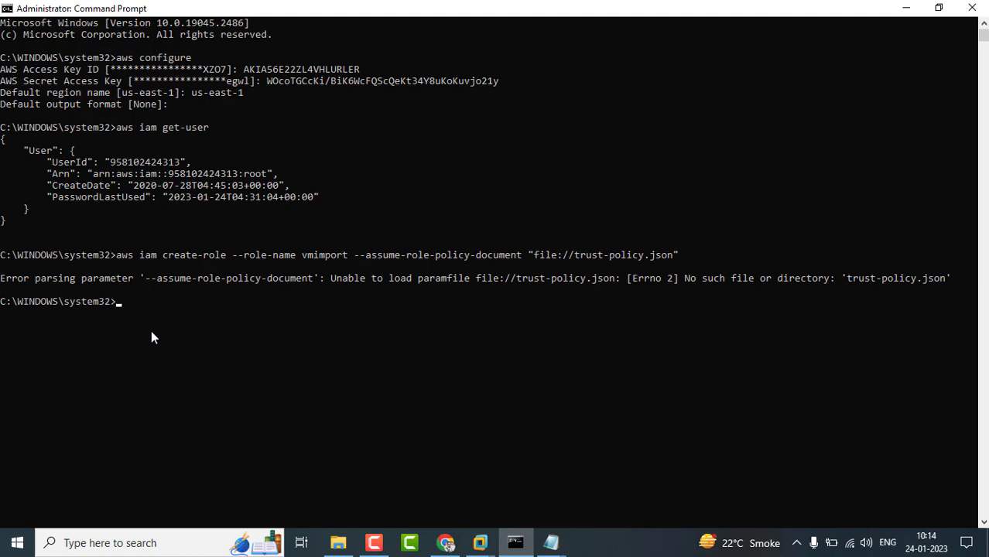
- Move the Command Prompt up two directory levels to C:\ with cd .
type("cd ..")
key("Return")
type("cd ..")
key("Return")
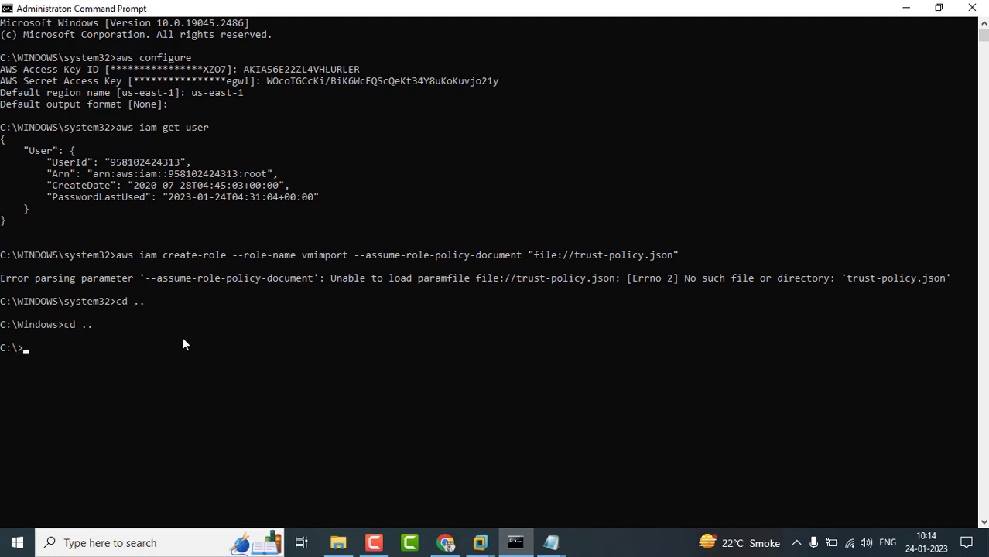
- Change the Command Prompt's directory to the user profile's Documents folder under C:\Users and list its files
type("cd use")
key("Tab")
key("Return")
type("cd av")
key("Tab")
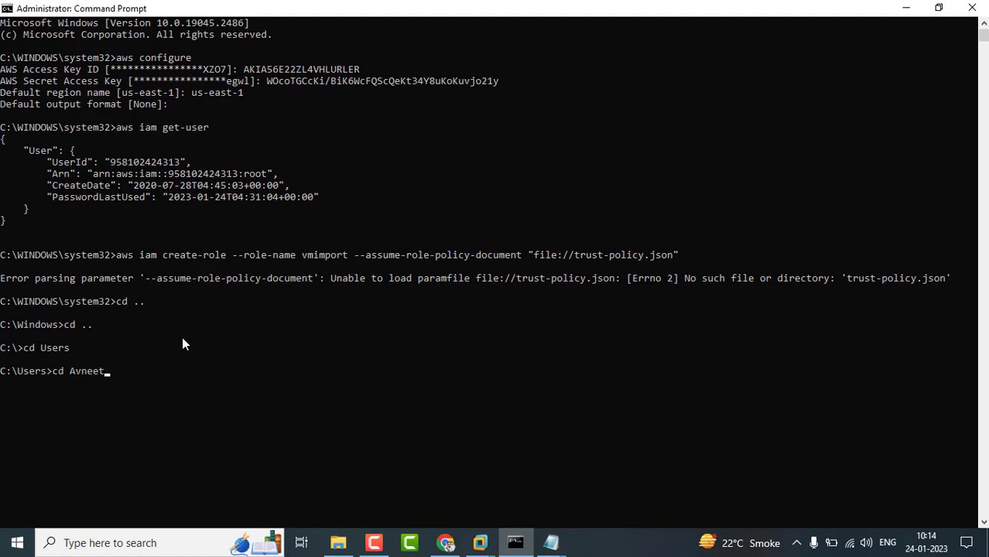
key("Return")
type("cd doc")
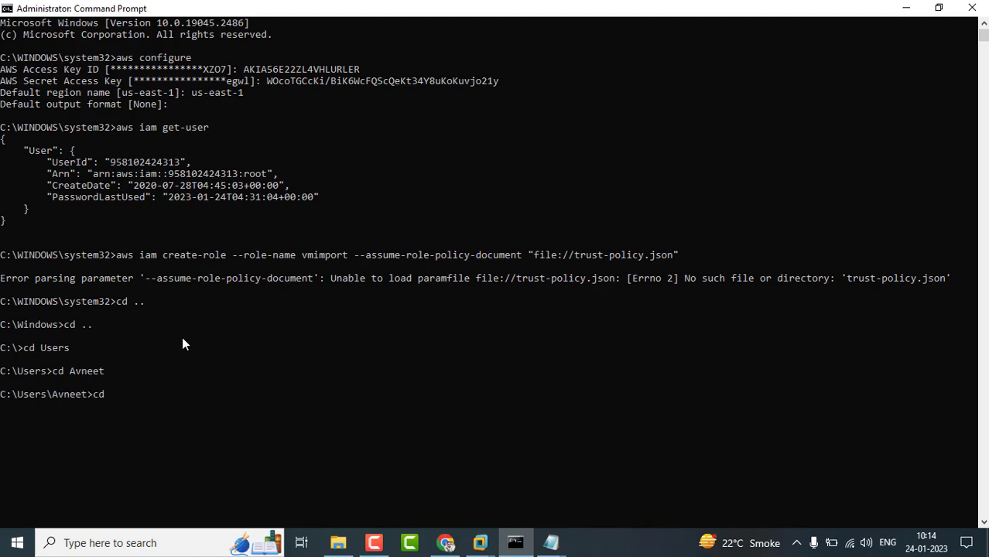
key("Tab")
key("Return")
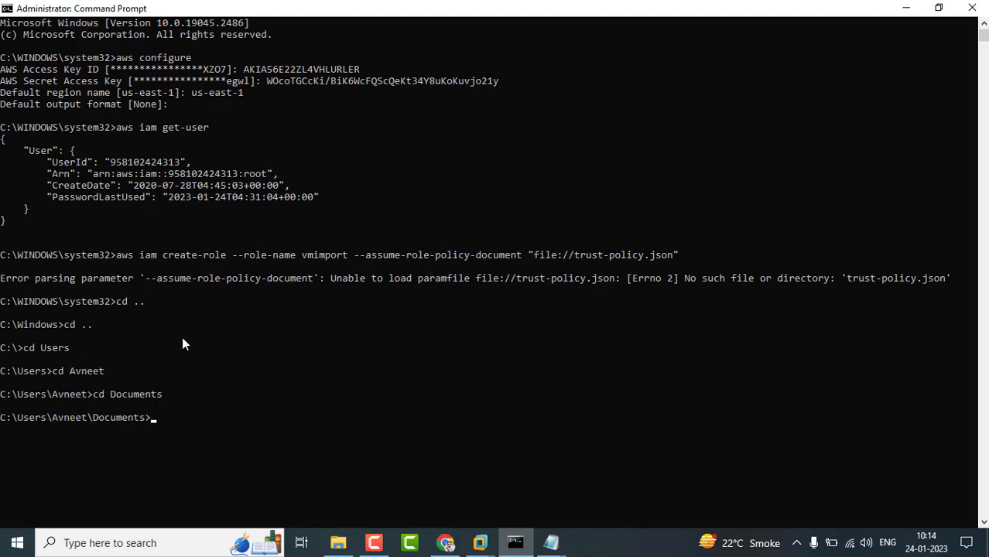
type("dir")
key("Return")
- Rerun the earlier aws iam create-role command for vmimport with file://trust-policy.json from the Documents folder
type("\\")
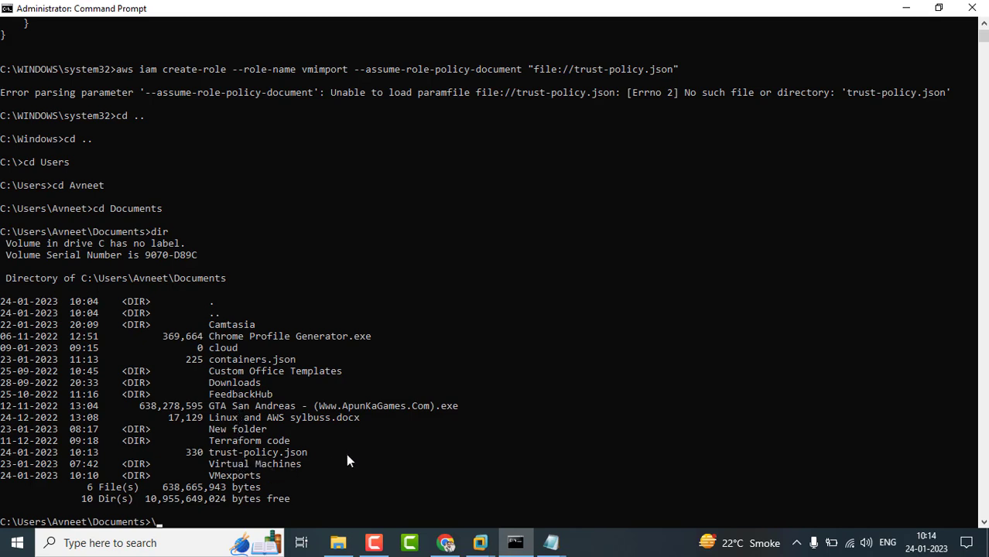
type("cd ..")
key("Up")
key("Up")
key("Up")
key("Up")
key("Up")
key("Up")
key("Up")
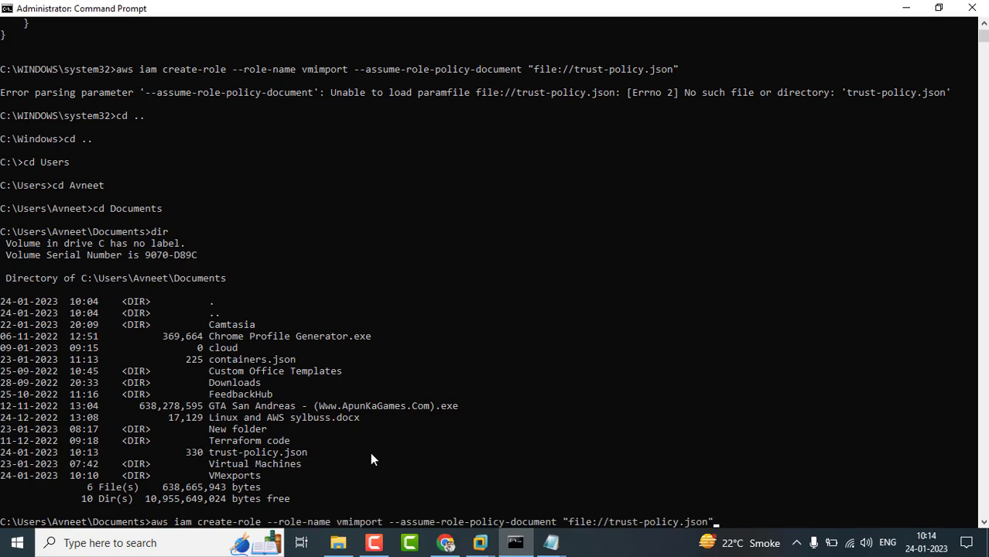
key("Return")
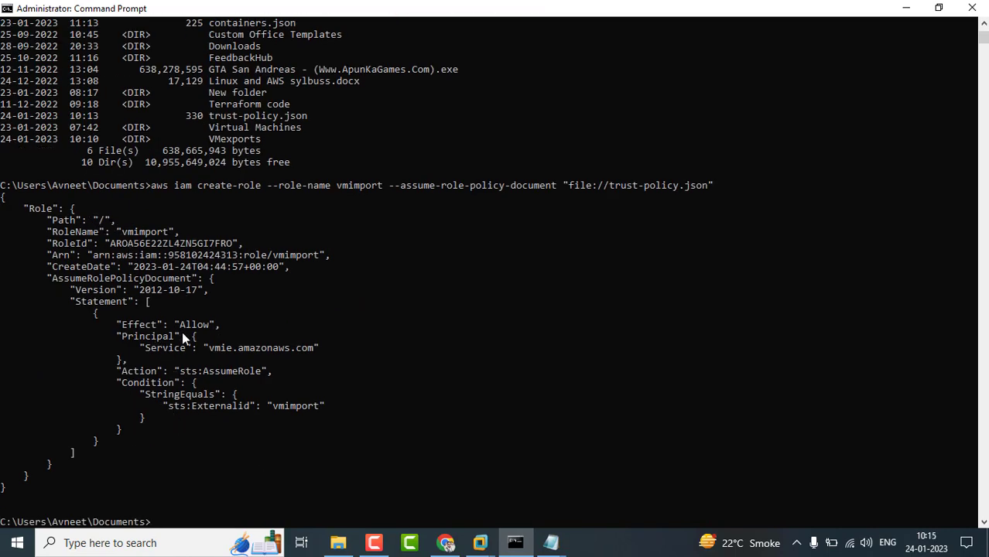
- Switch to the IAM console in Chrome, refresh the roles list and open the vmimport role
left_click(446, 542)
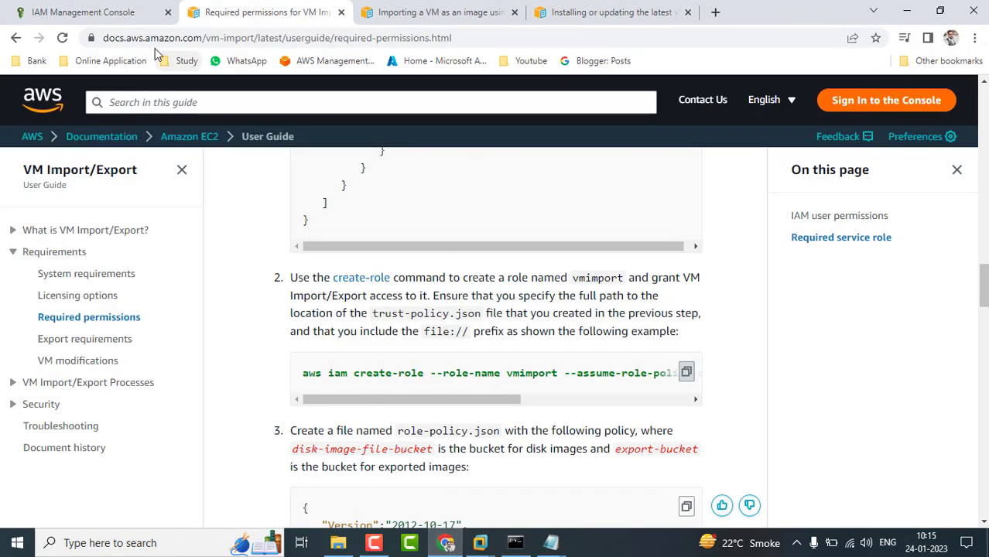
left_click(81, 11)
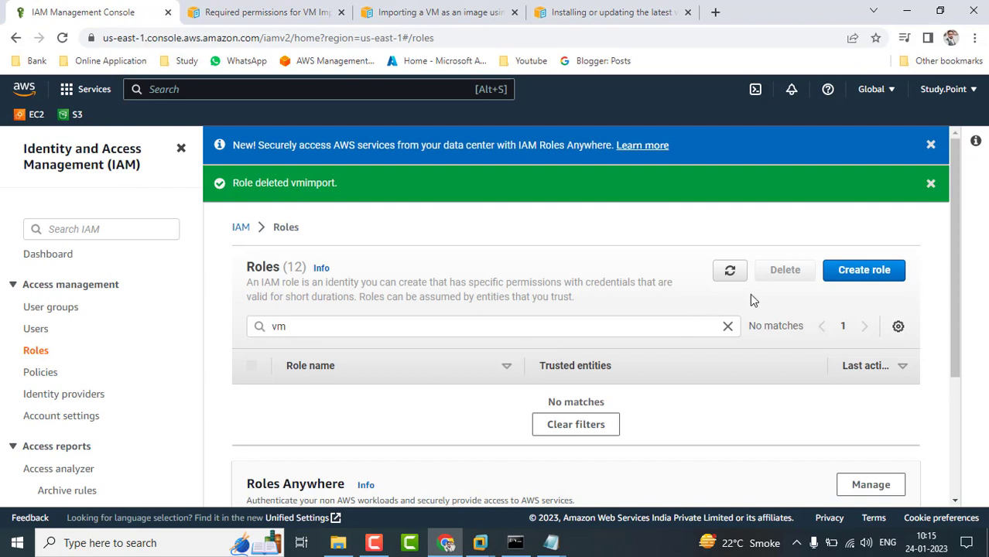
left_click(730, 275)
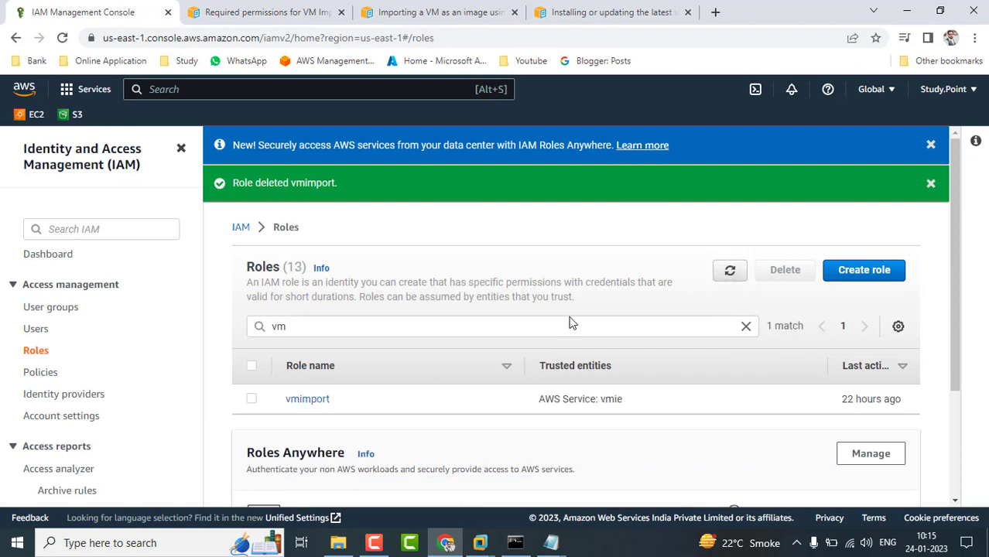
left_click(308, 404)
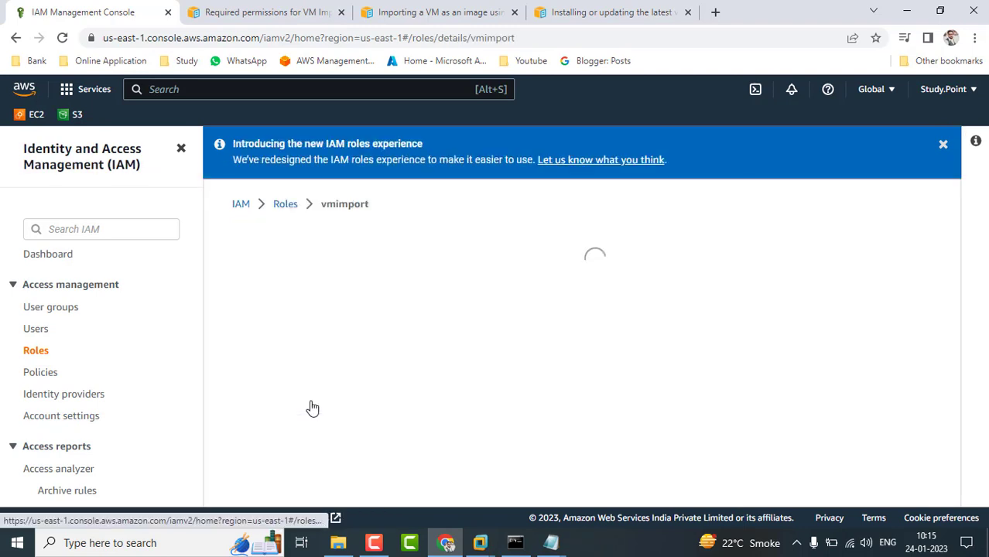
- Start attaching permissions policies to the vmimport role
scroll(552, 348, "down", 3)
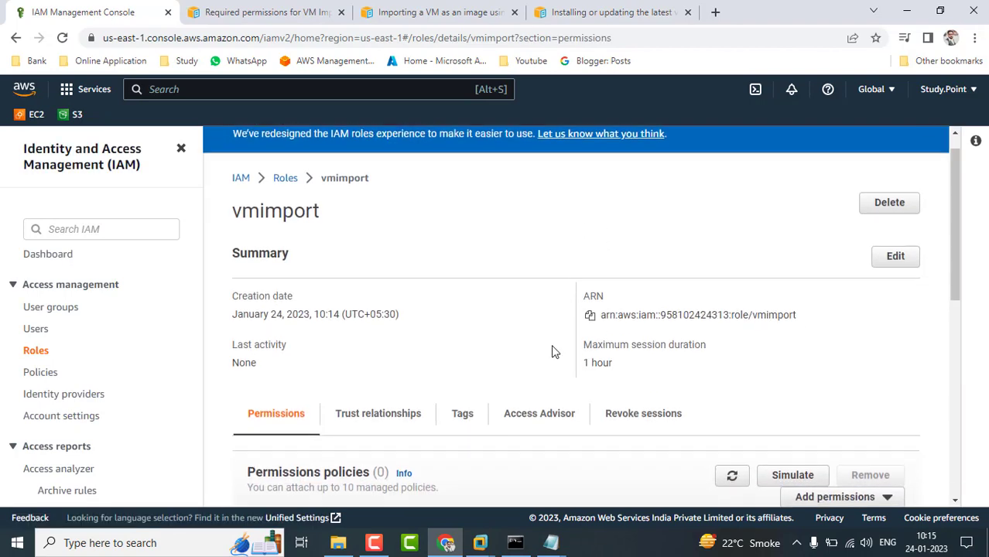
scroll(552, 349, "down", 2)
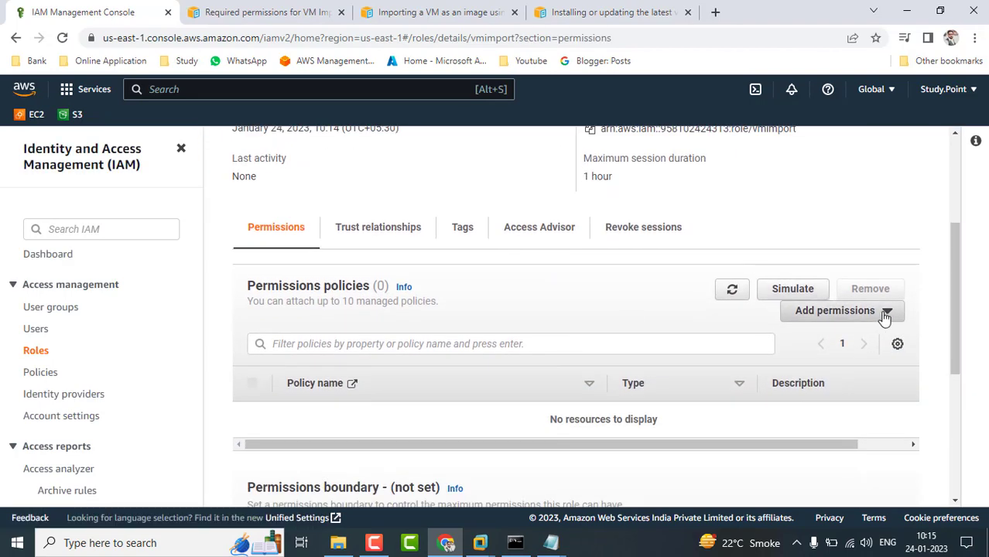
left_click(884, 318)
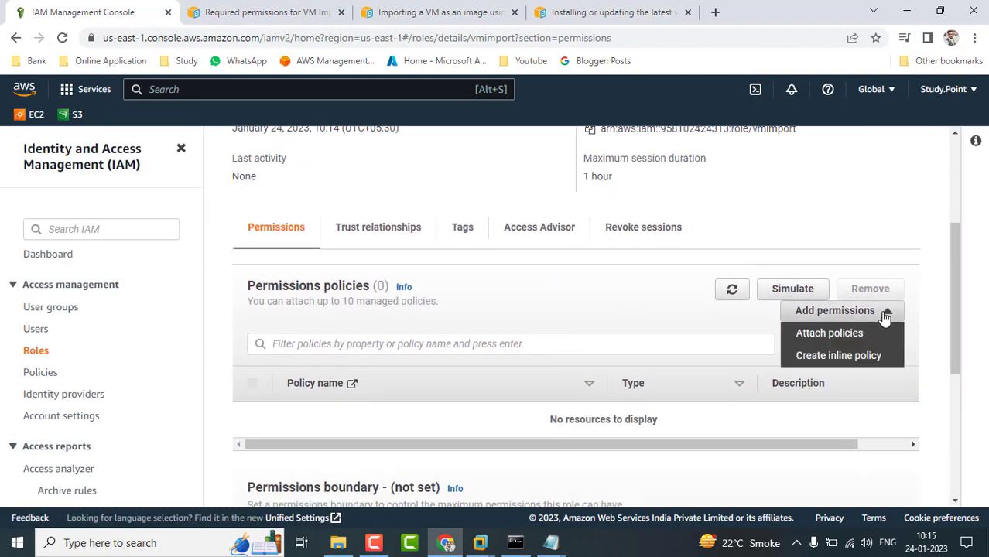
left_click(843, 337)
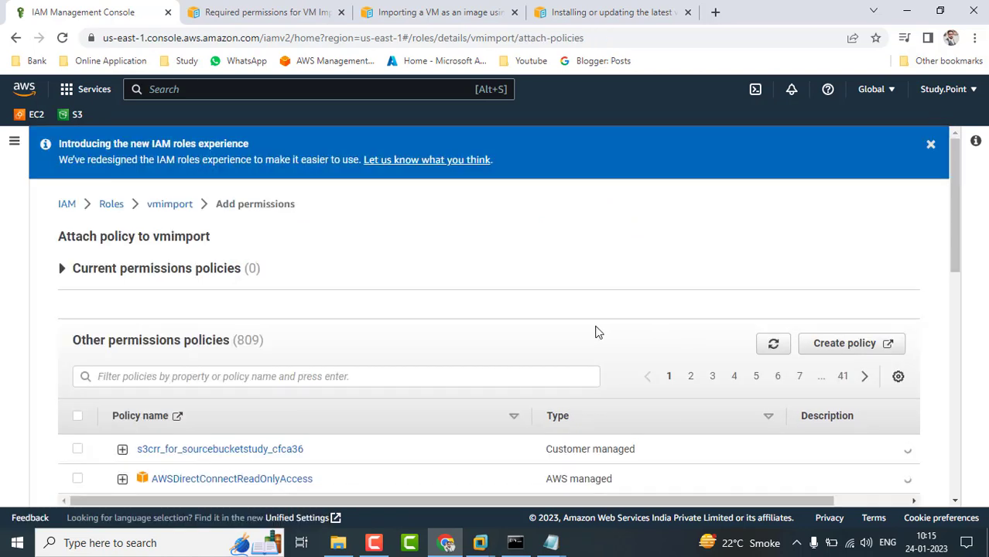
scroll(408, 359, "down", 1)
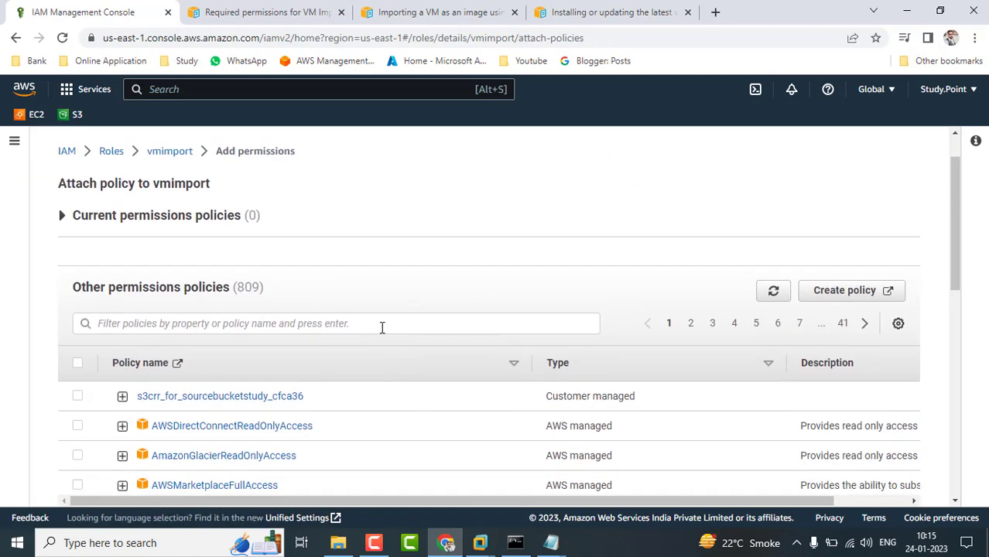
left_click(381, 327)
type("adminitsrat")
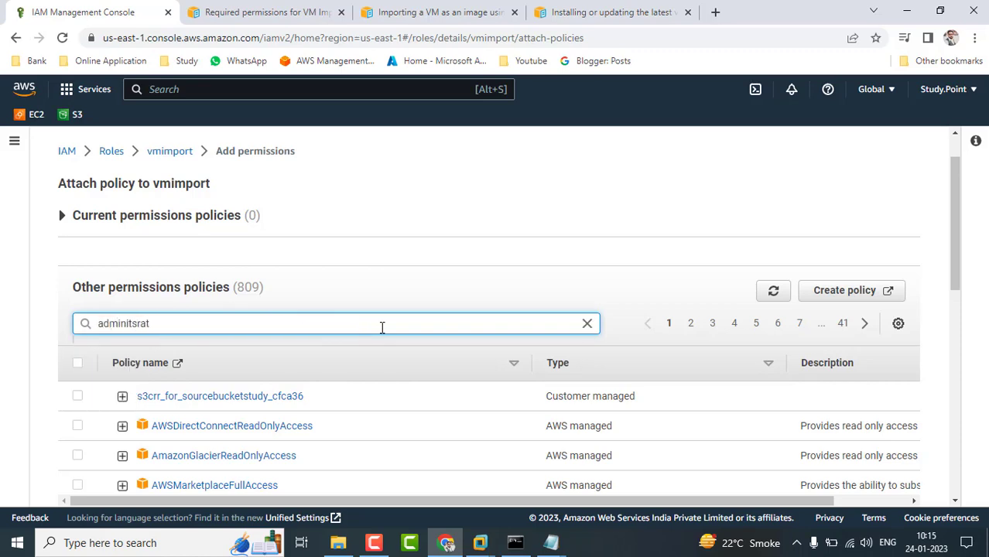
scroll(382, 328, "down", 2)
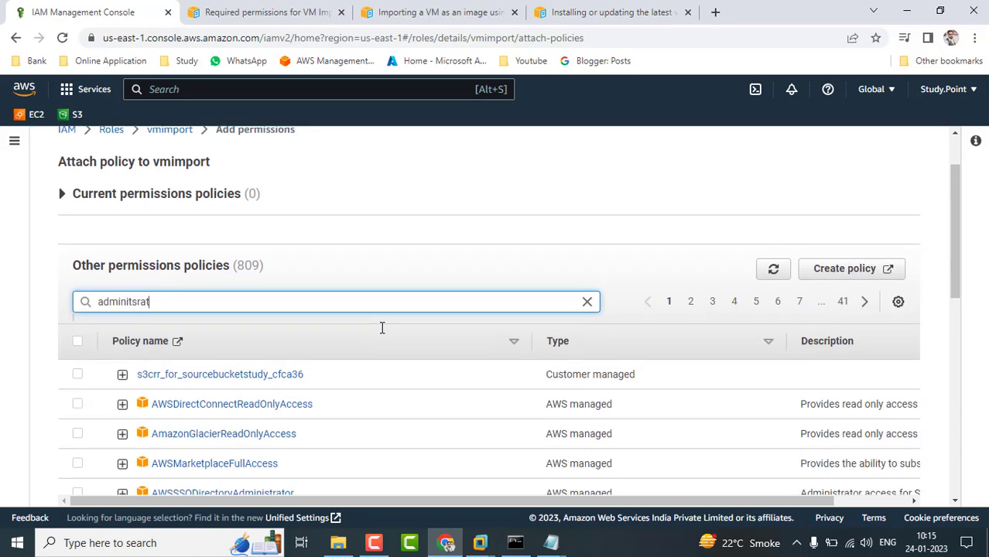
key("BackSpace")
key("BackSpace")
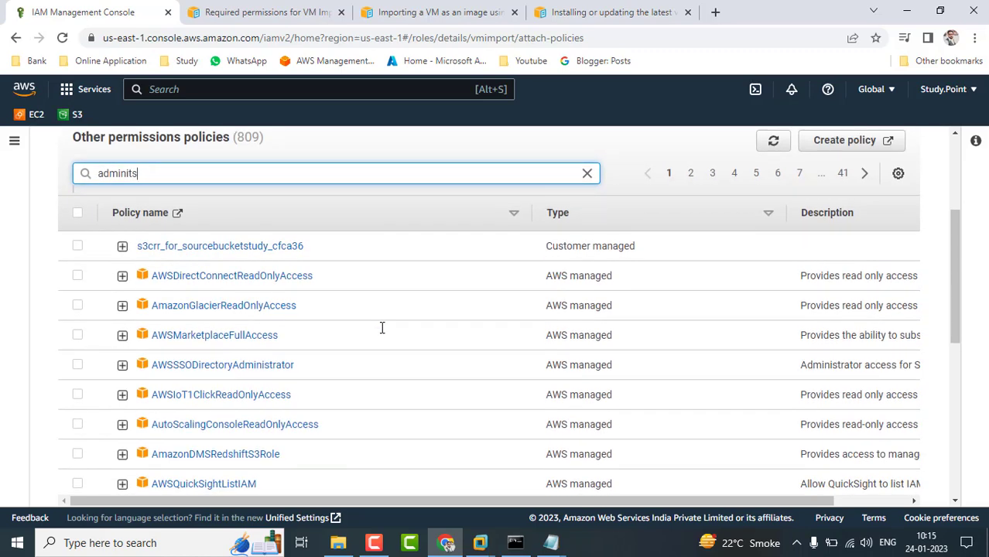
type("rator")
key("Return")
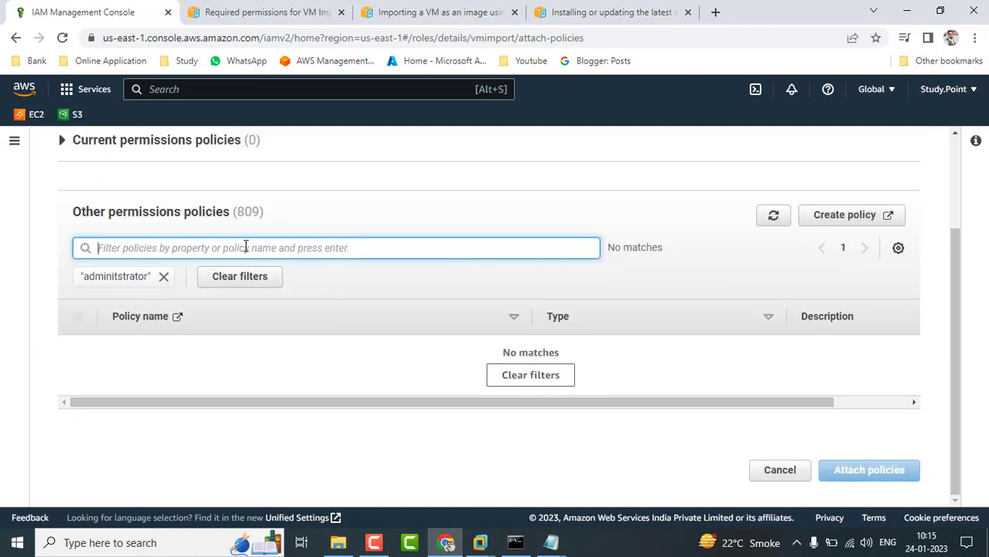
left_click(163, 276)
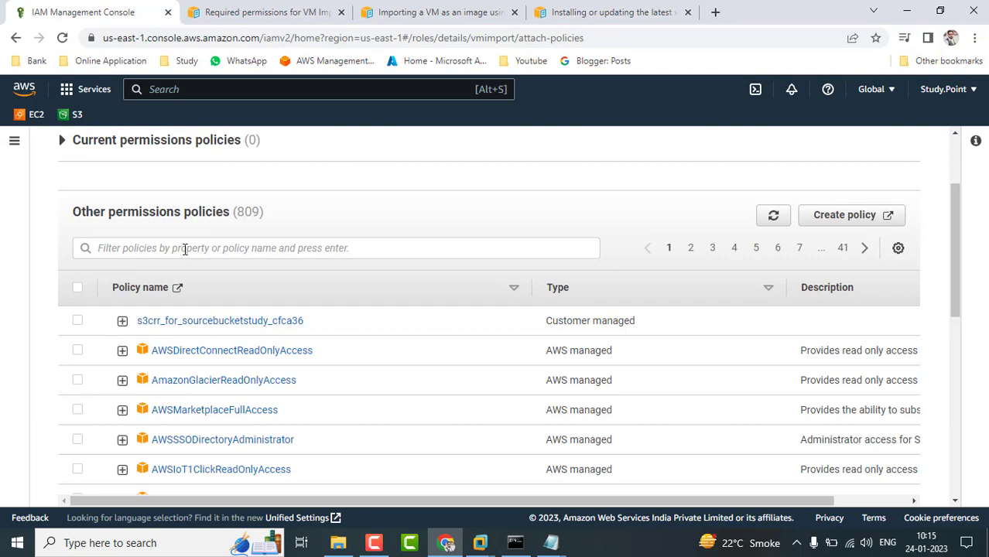
- Filter the policies by "administrator", attach AdministratorAccess to the vmimport role and check its permissions policies
left_click(184, 248)
type("administrator")
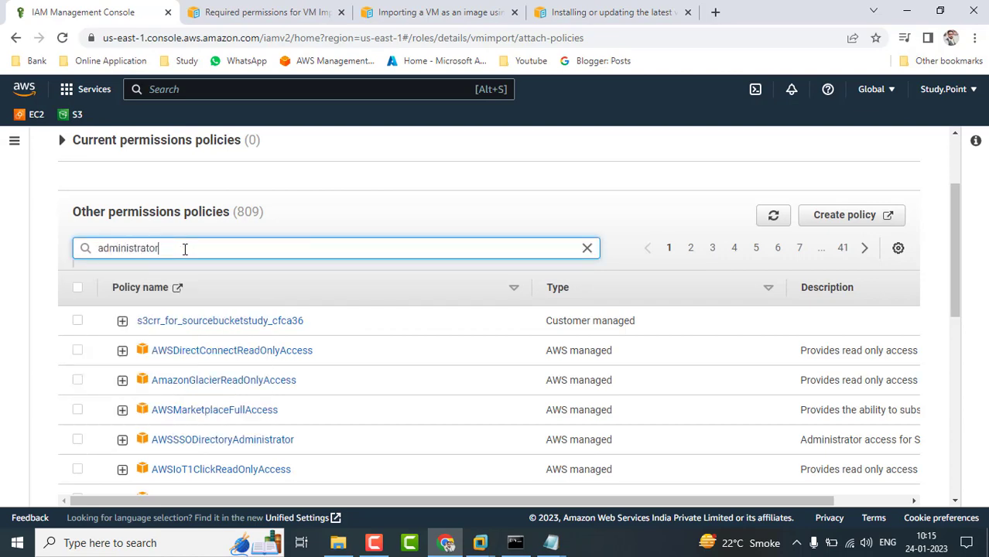
key("Return")
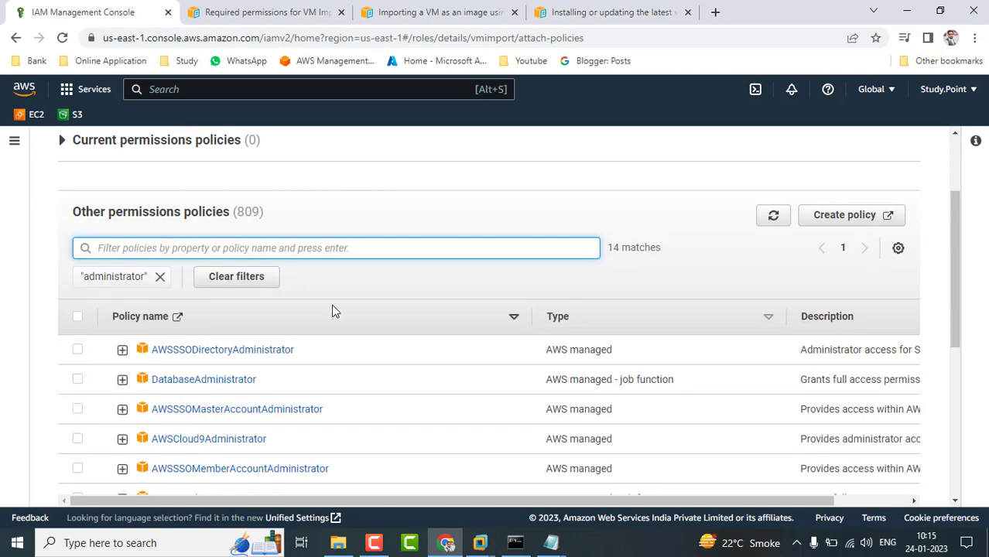
scroll(334, 311, "down", 2)
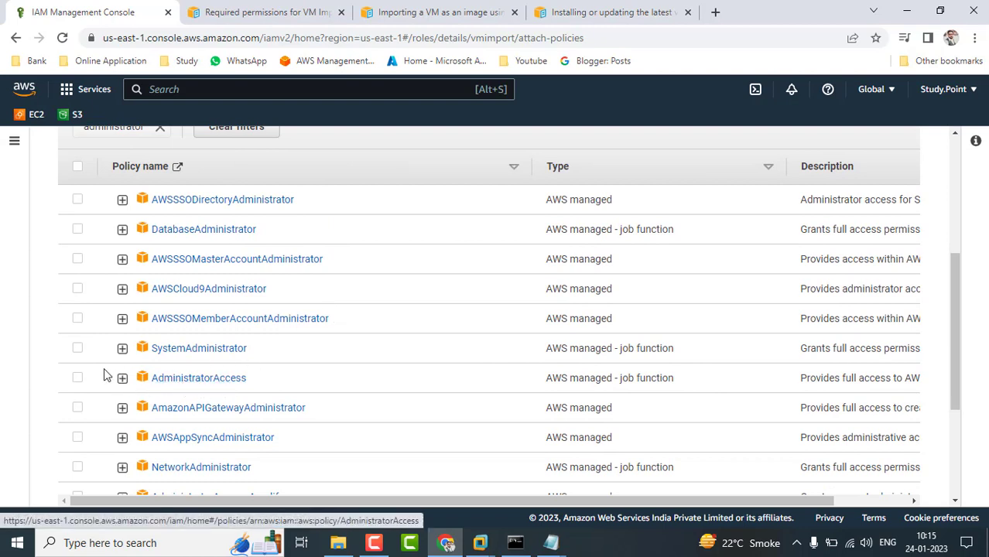
left_click(78, 379)
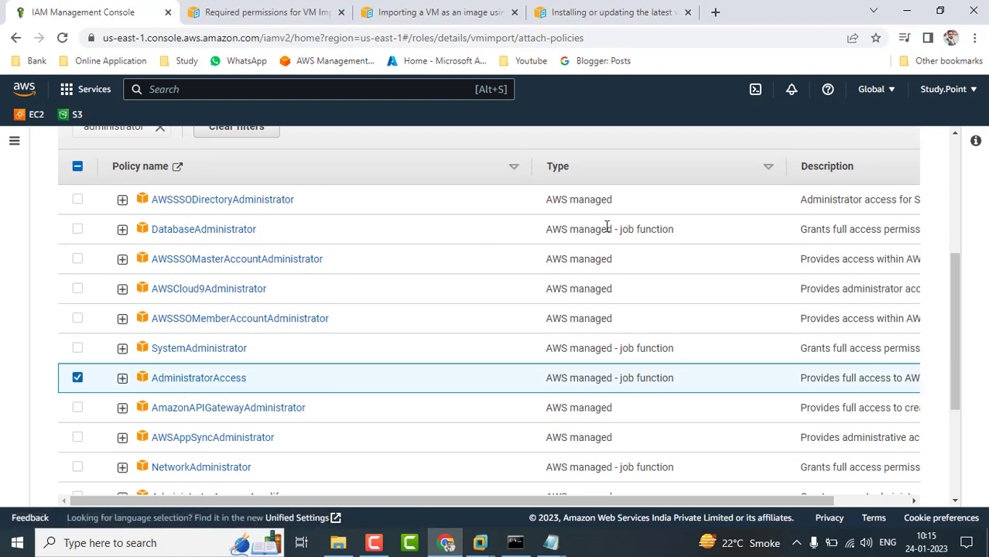
scroll(850, 244, "down", 3)
left_click(887, 468)
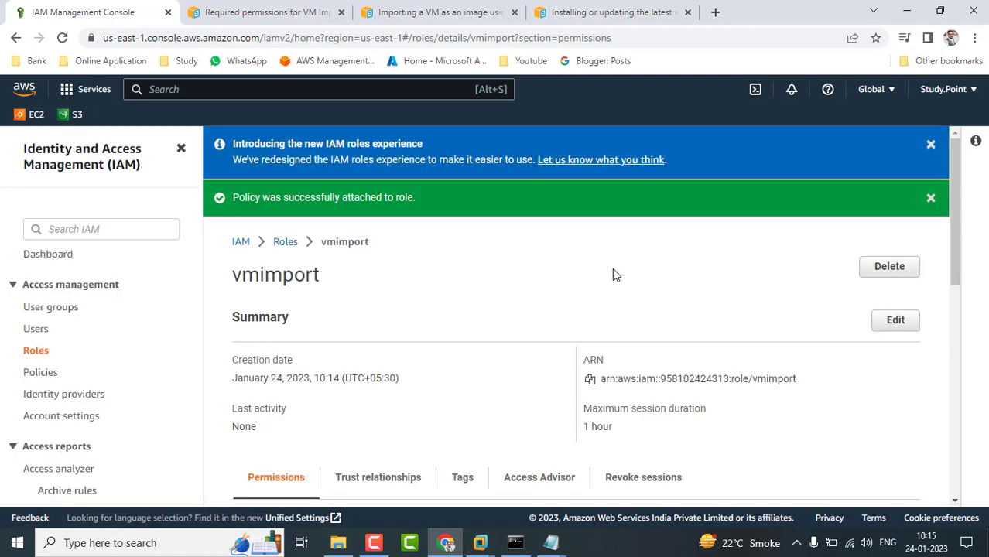
scroll(517, 335, "down", 1)
scroll(519, 343, "down", 3)
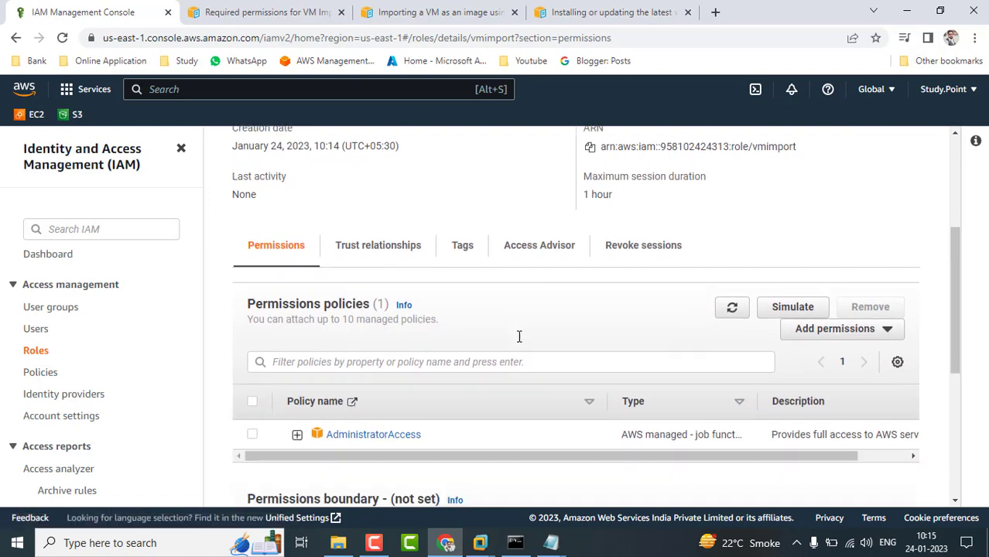
scroll(518, 343, "up", 5)
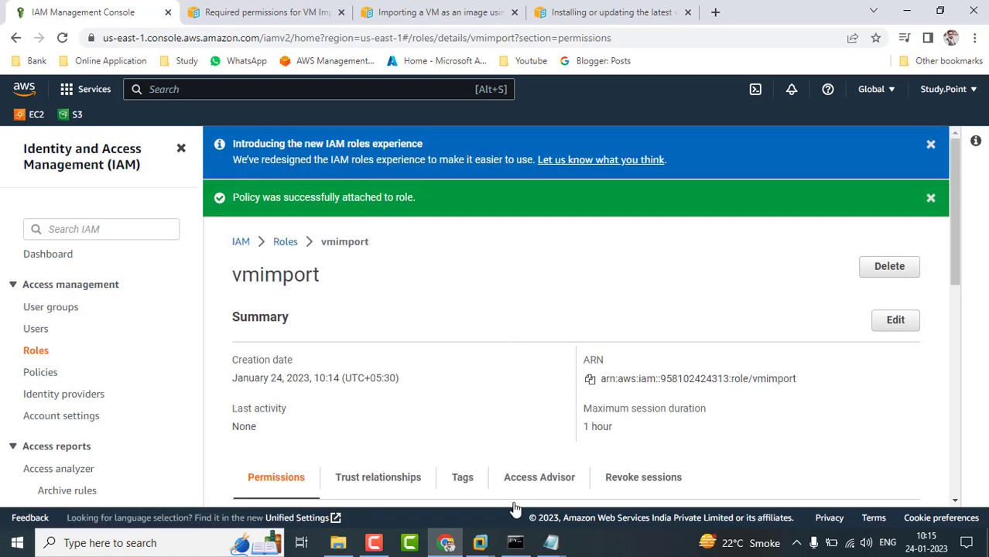
left_click(516, 544)
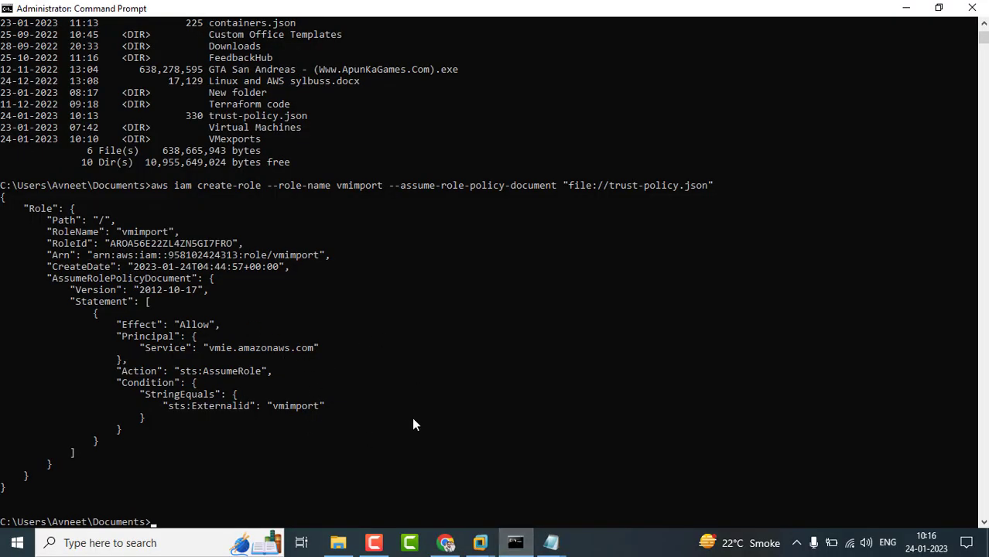
left_click(446, 542)
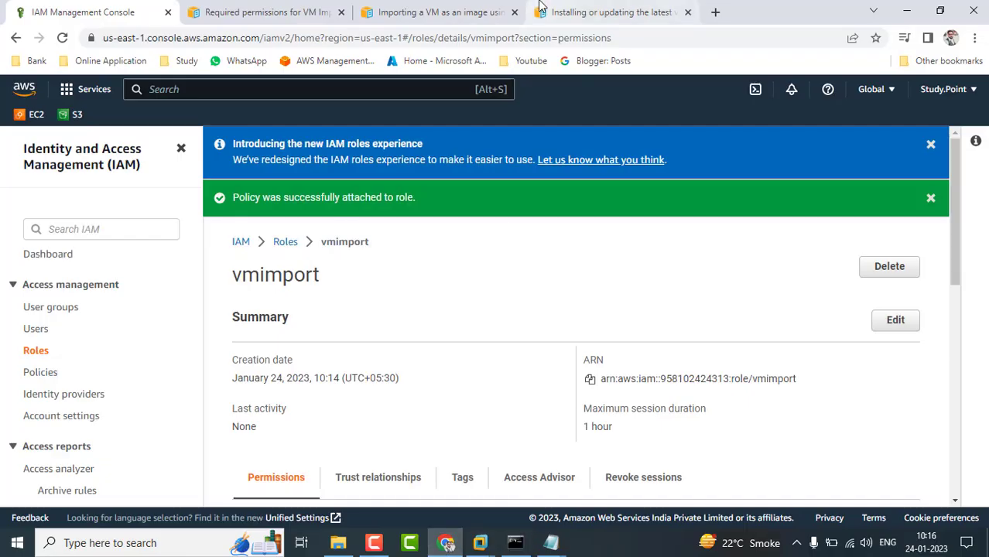
left_click(440, 13)
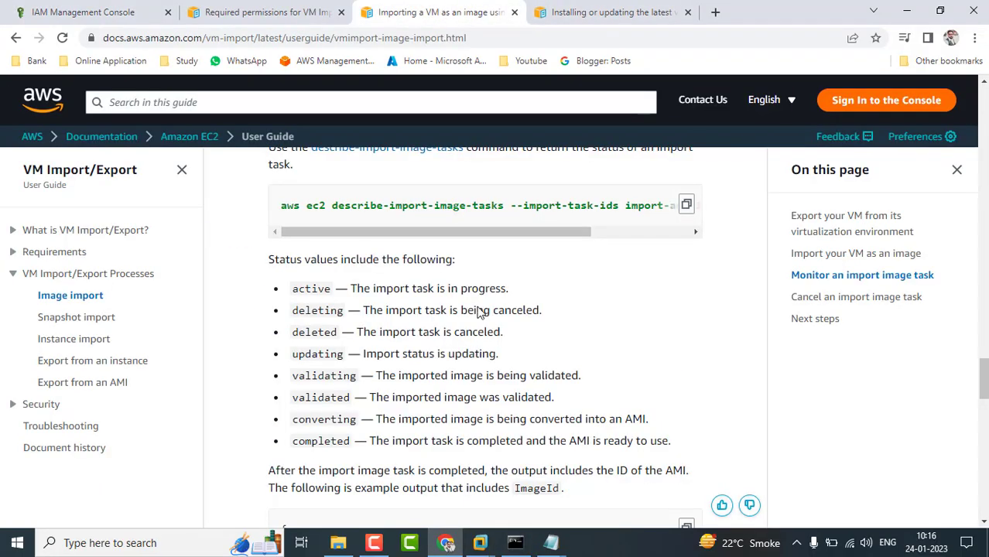
mouse_move(488, 544)
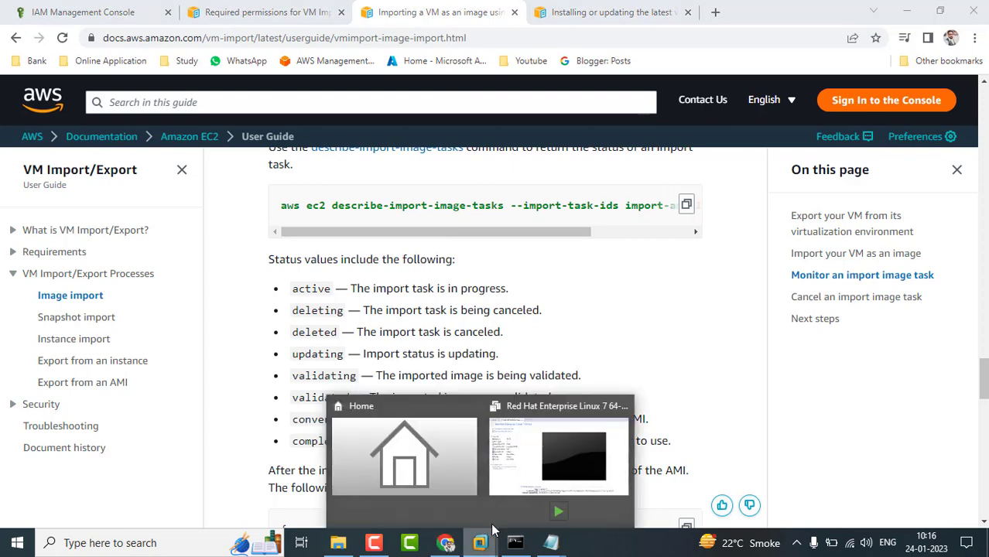
left_click(549, 462)
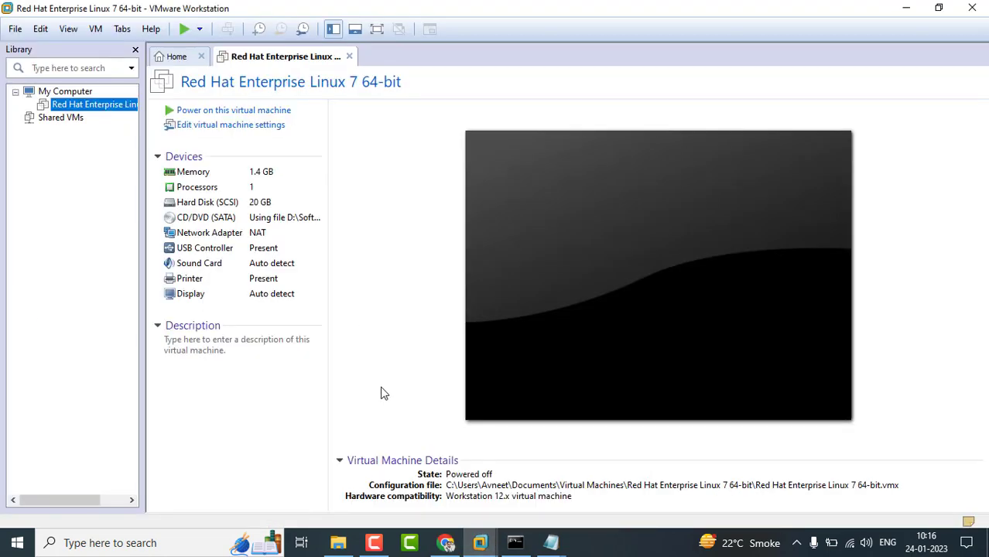
- Switch to Chrome, duplicate the IAM console tab and open the vmmigrationonprem bucket in S3 in the duplicate
left_click(446, 544)
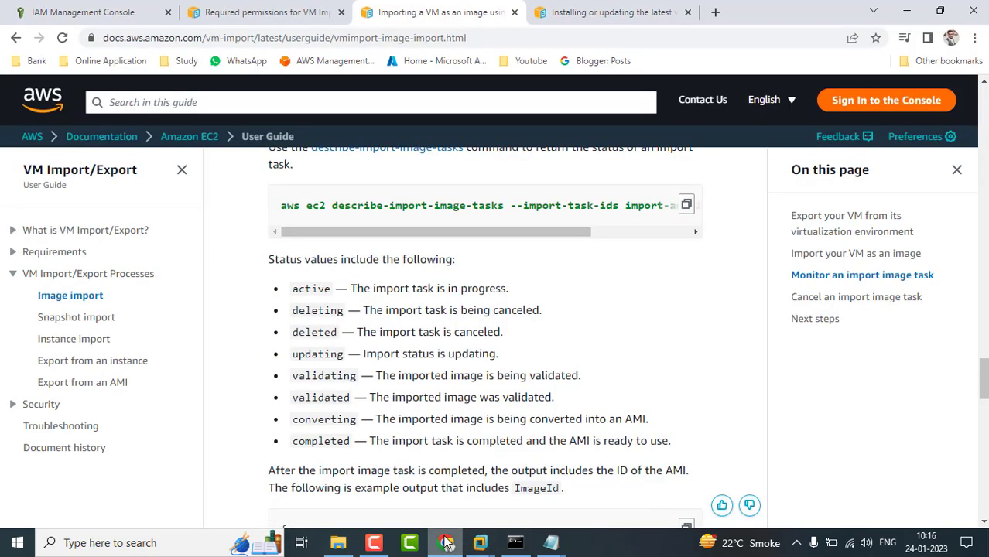
left_click(130, 11)
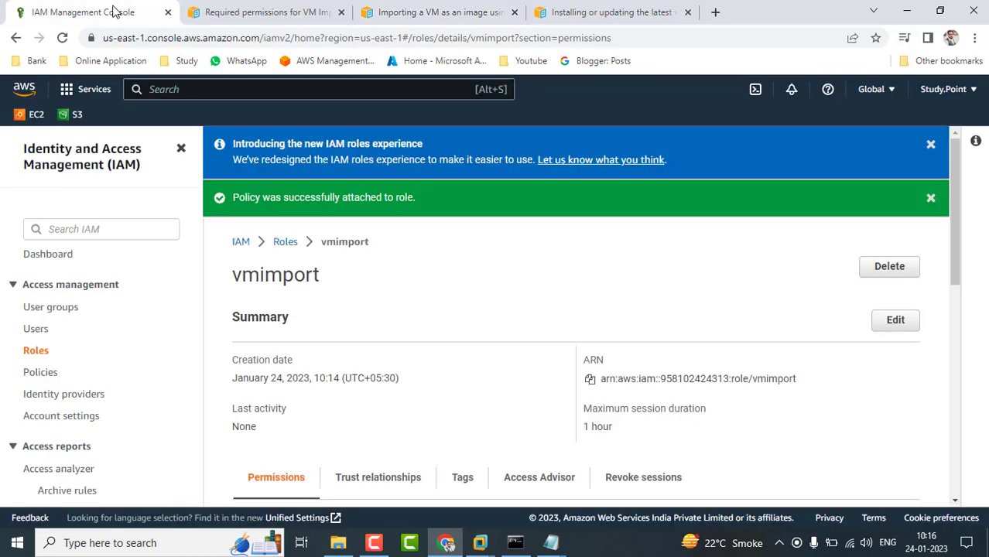
right_click(110, 9)
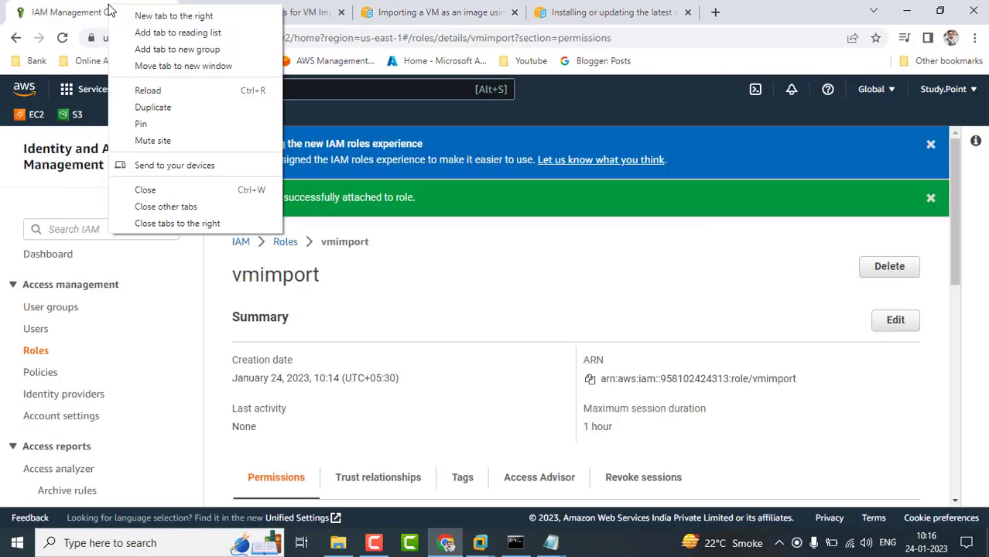
left_click(152, 106)
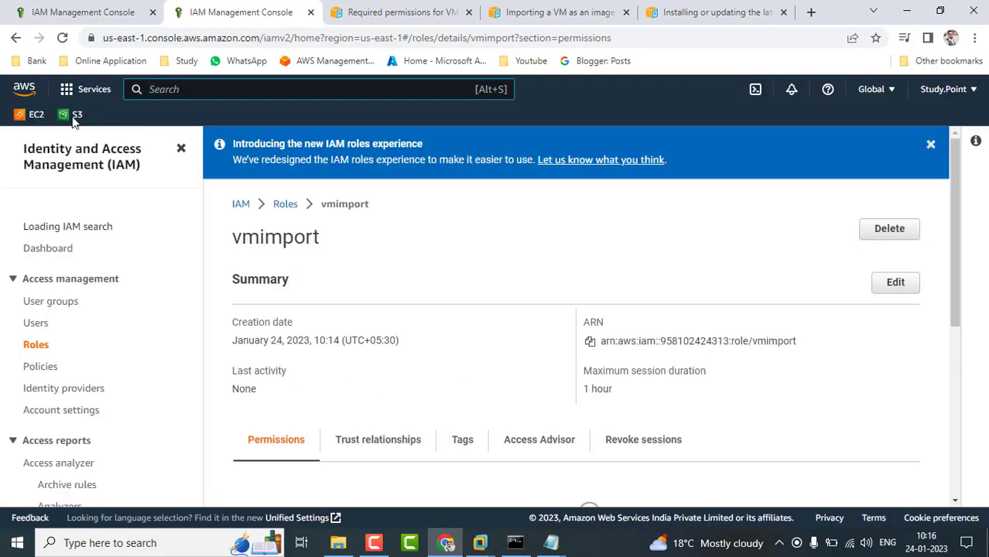
left_click(72, 116)
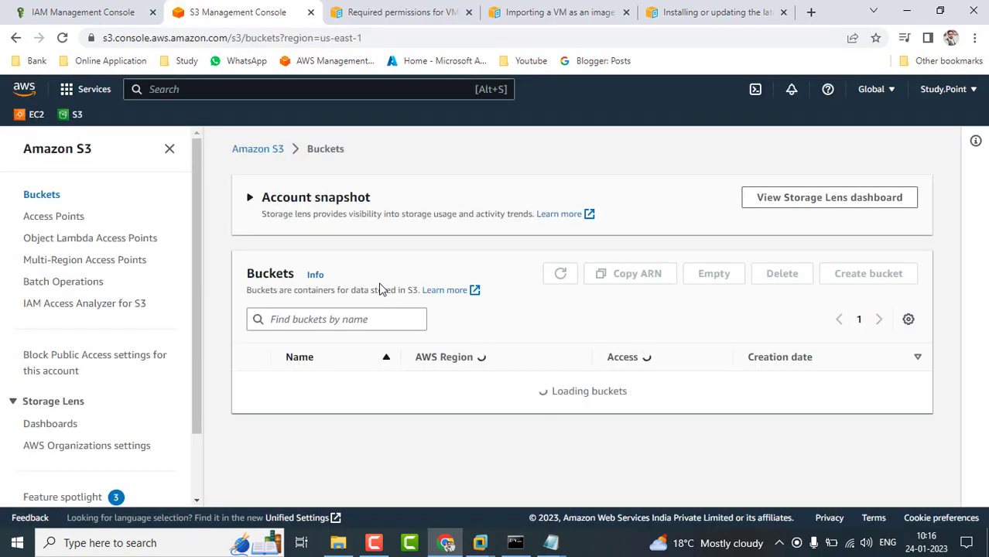
left_click(313, 394)
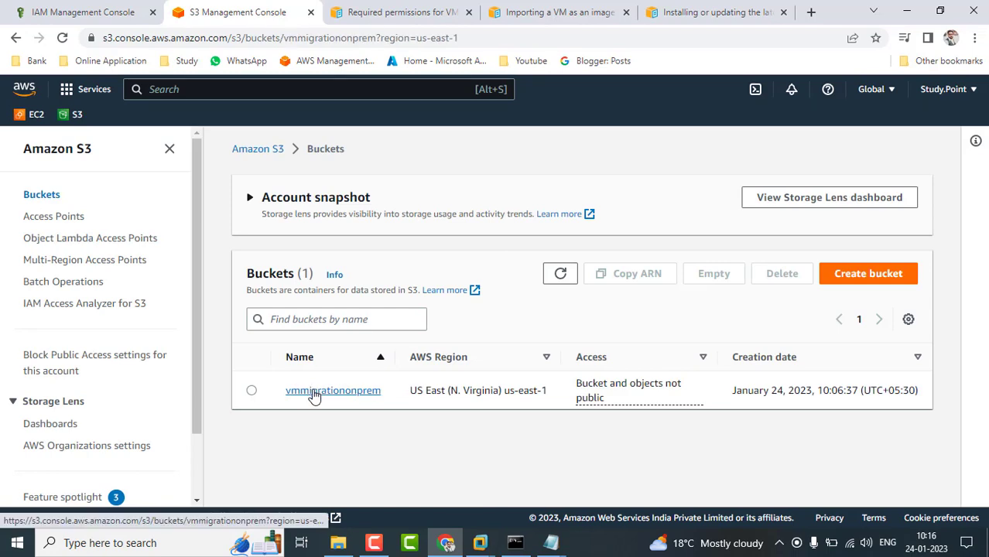
scroll(435, 343, "down", 2)
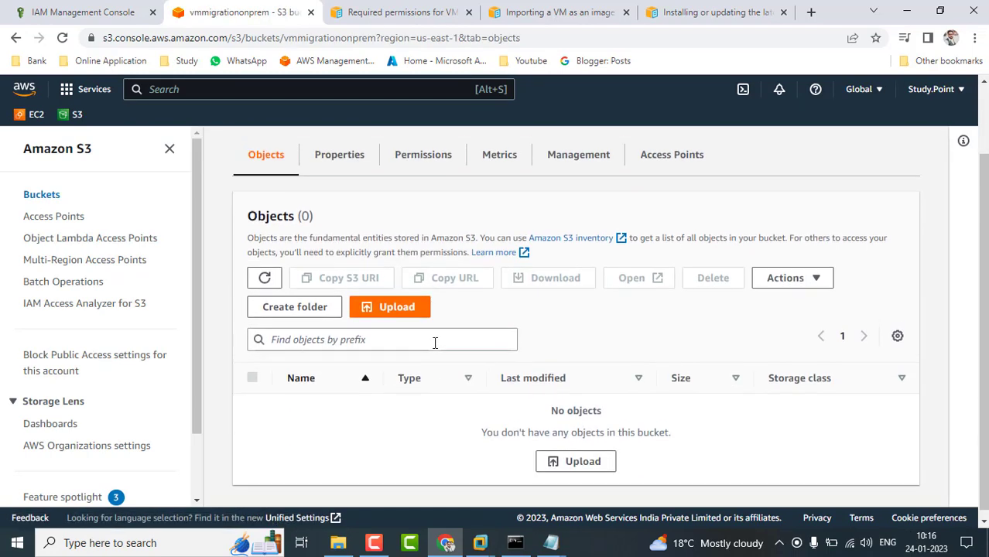
- Start an upload to the bucket and add all the exported files from the VMexports folder in Documents
left_click(405, 304)
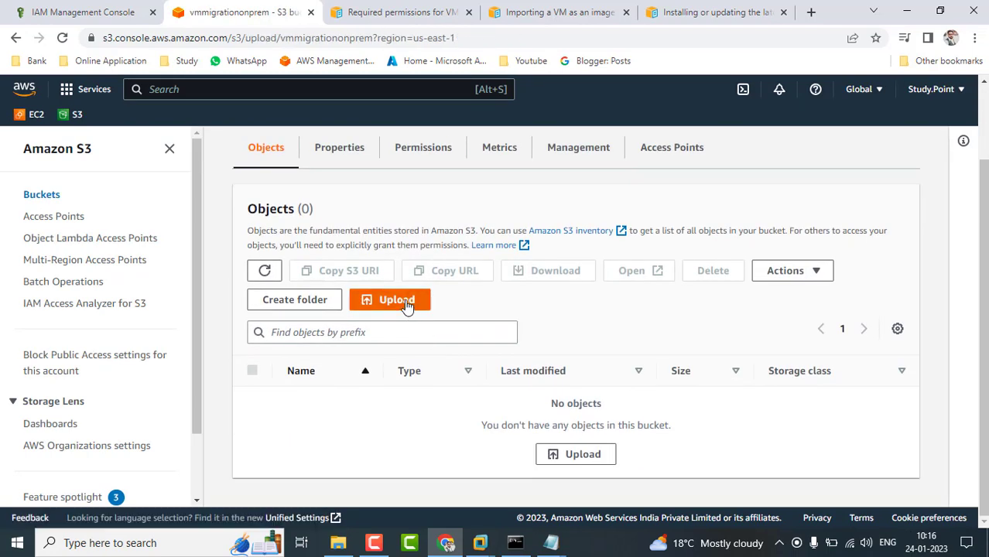
left_click(494, 330)
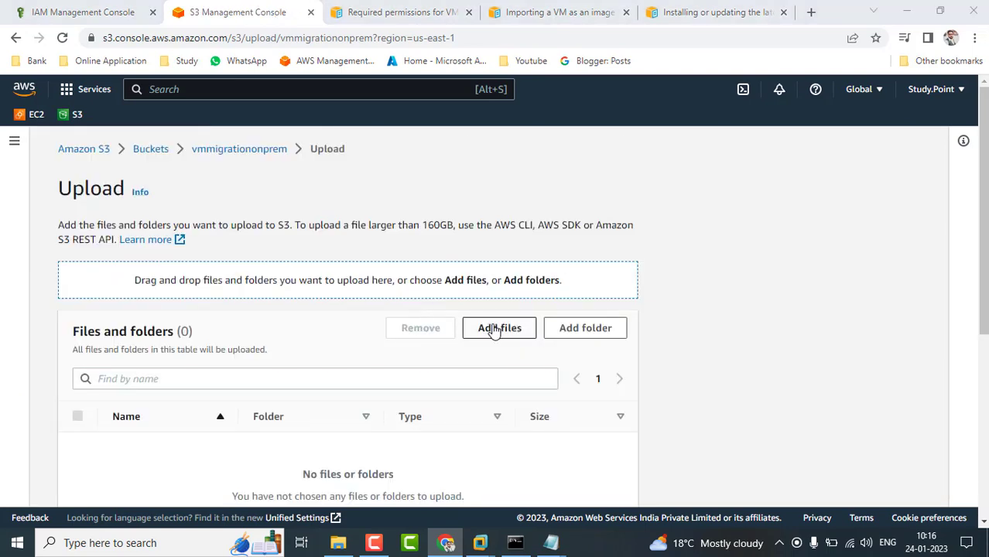
scroll(66, 124, "up", 2)
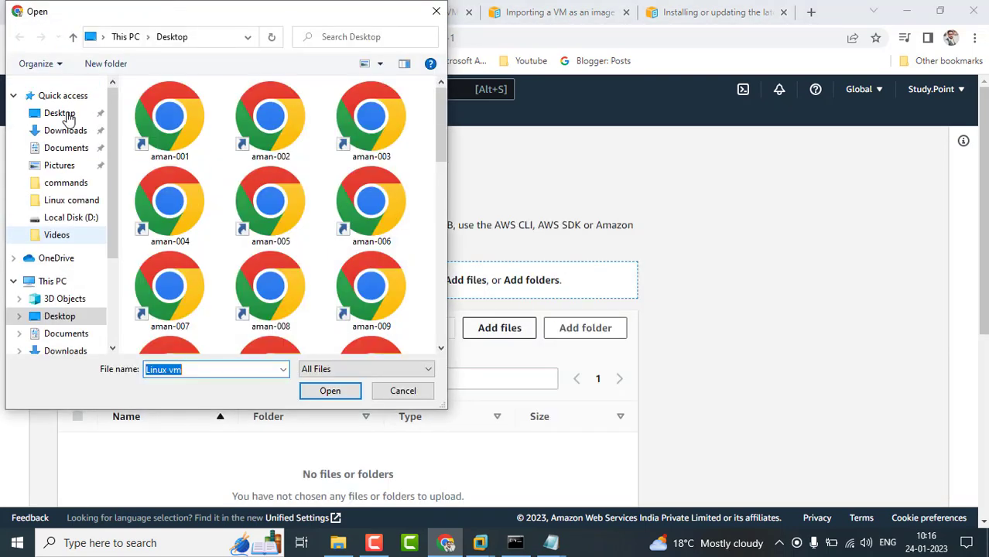
left_click(67, 147)
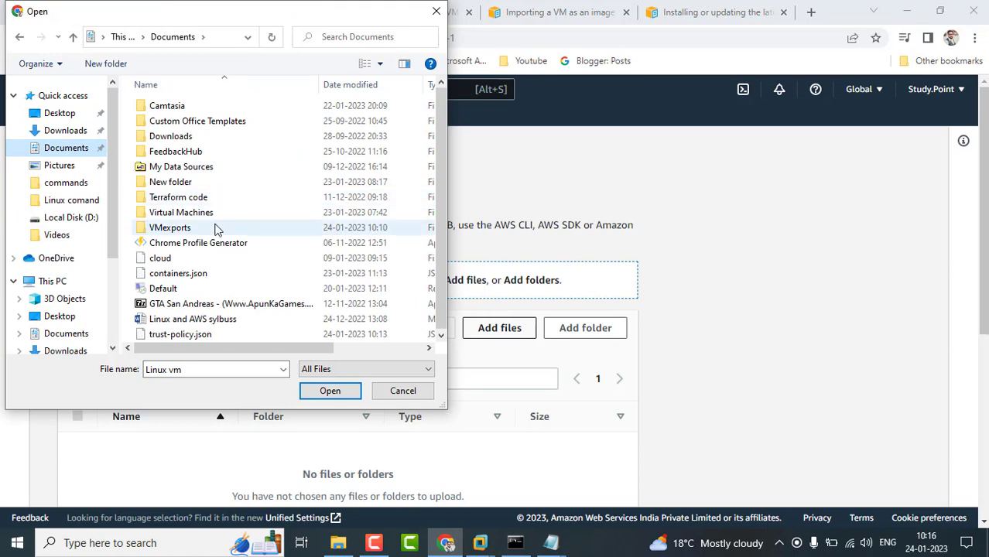
left_click(183, 230)
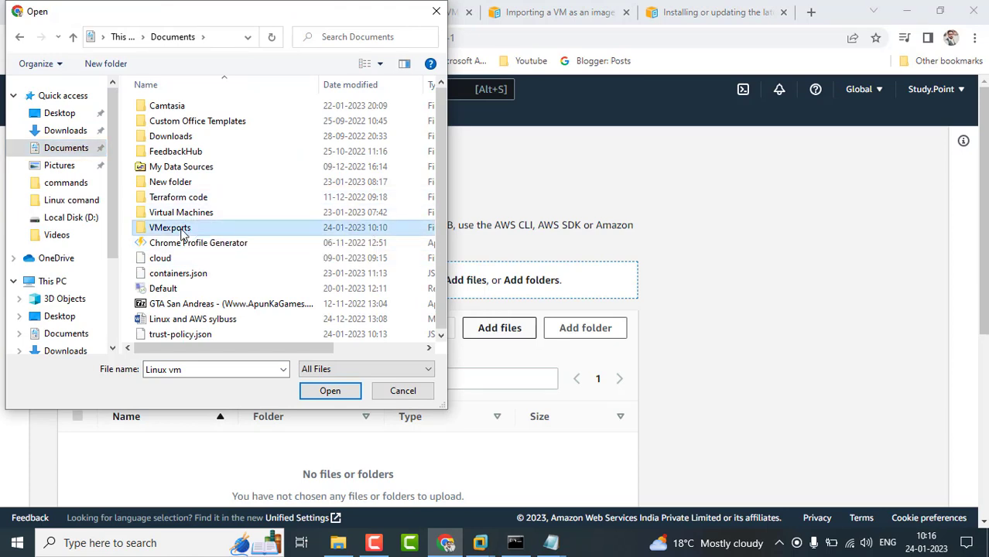
double_click(182, 231)
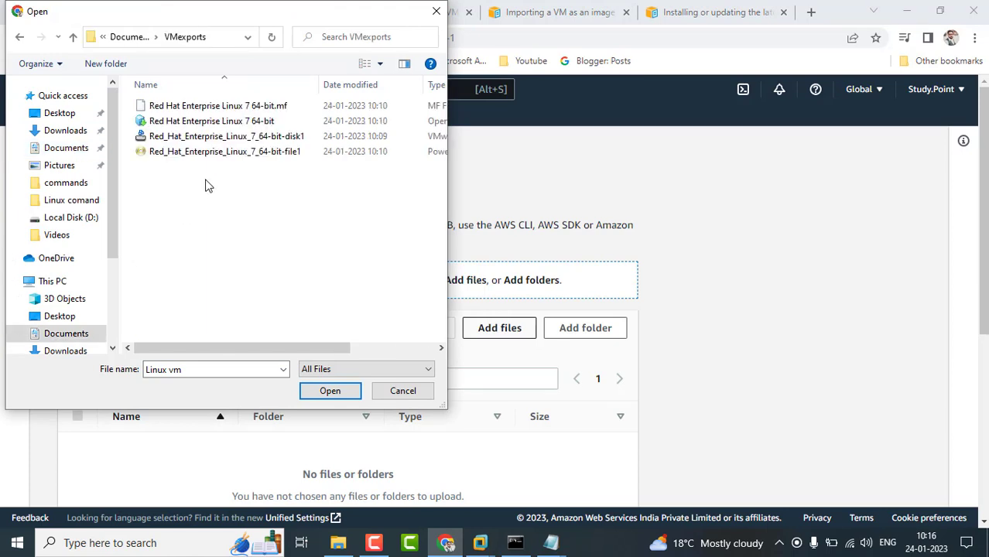
key("ctrl+a")
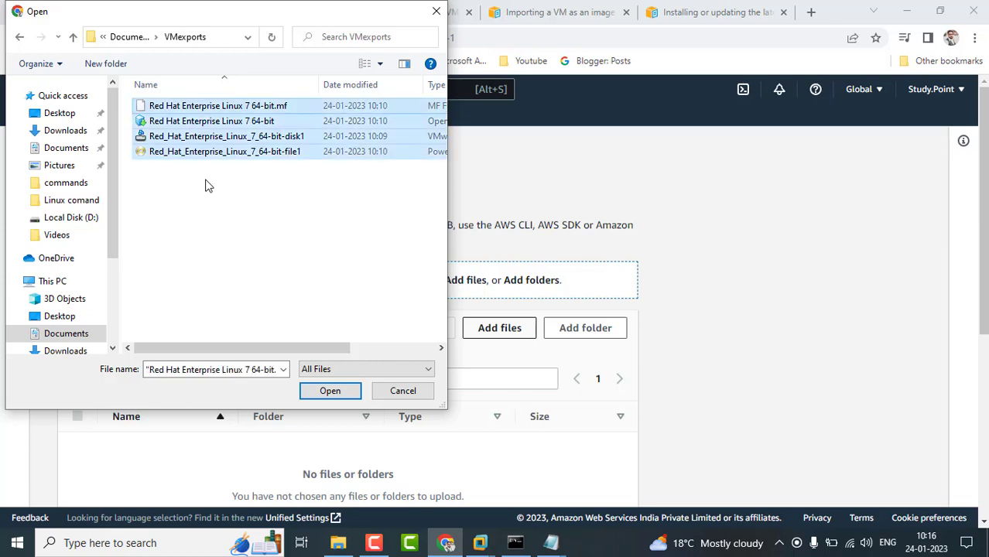
left_click(330, 392)
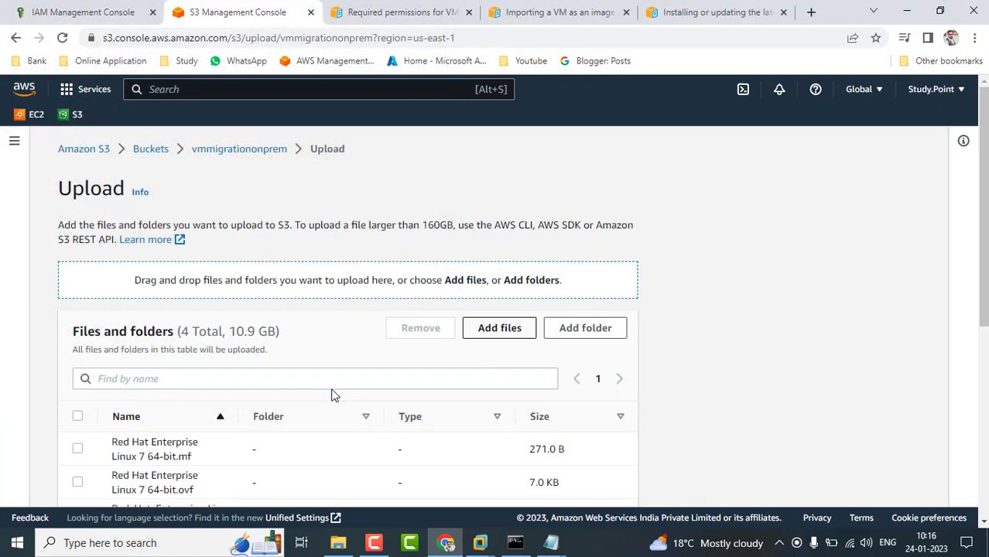
- Review the listed Red Hat Enterprise Linux export files, upload them to s3://vmmigrationonprem and check the upload status
scroll(375, 358, "down", 3)
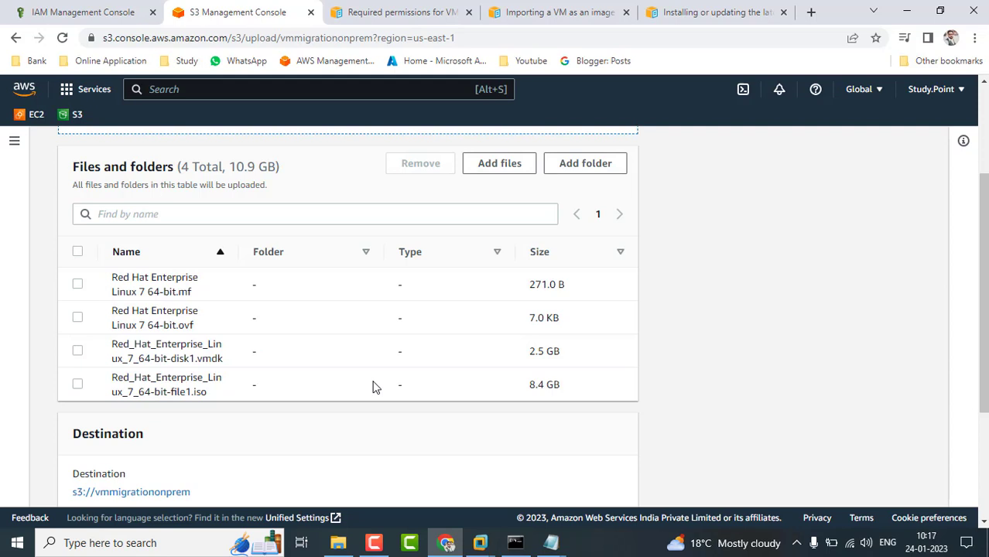
left_click(78, 384)
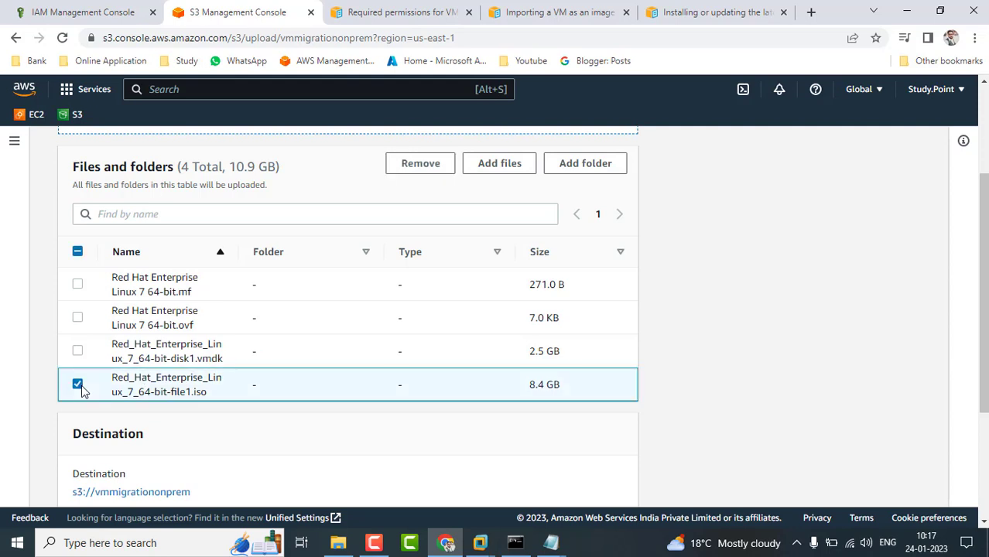
left_click(79, 385)
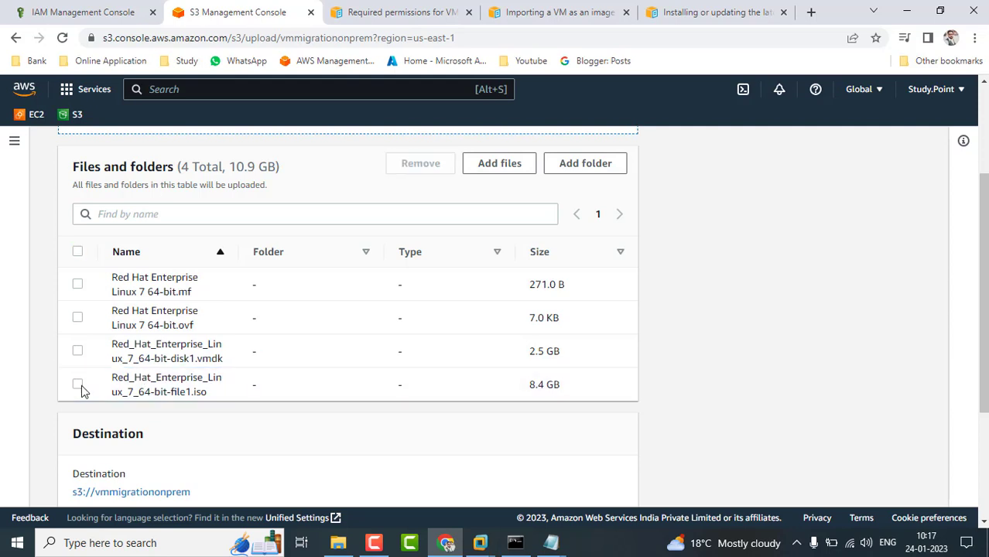
scroll(409, 399, "down", 3)
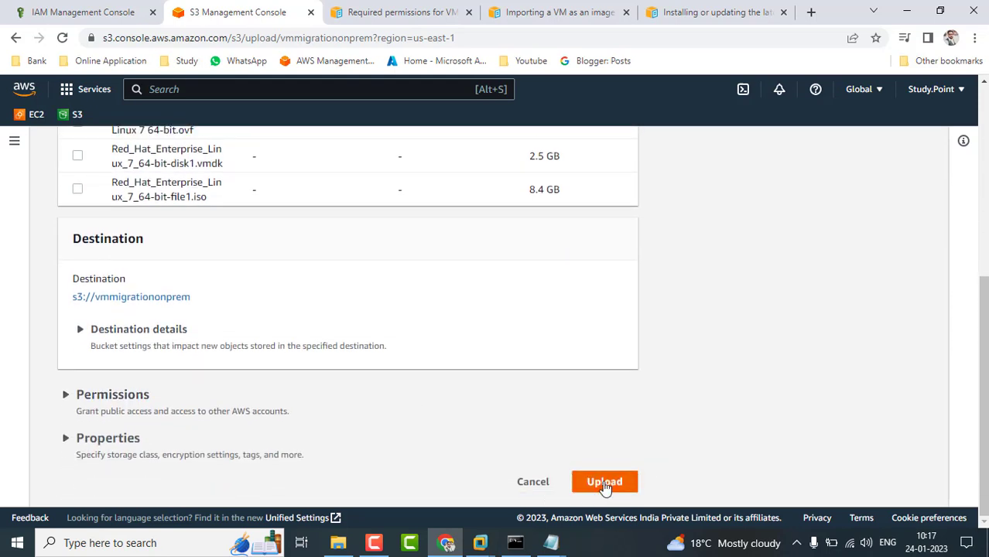
left_click(605, 483)
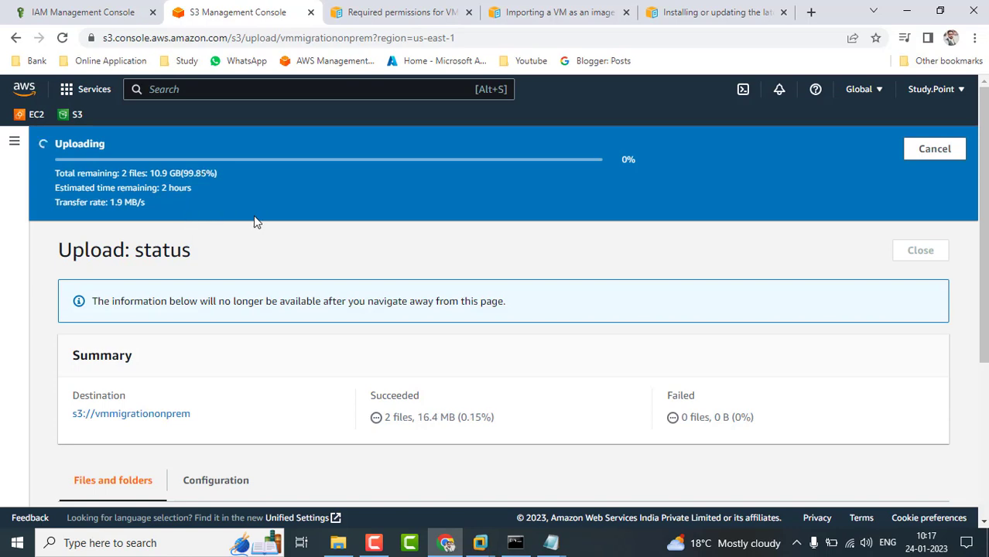
scroll(586, 409, "down", 3)
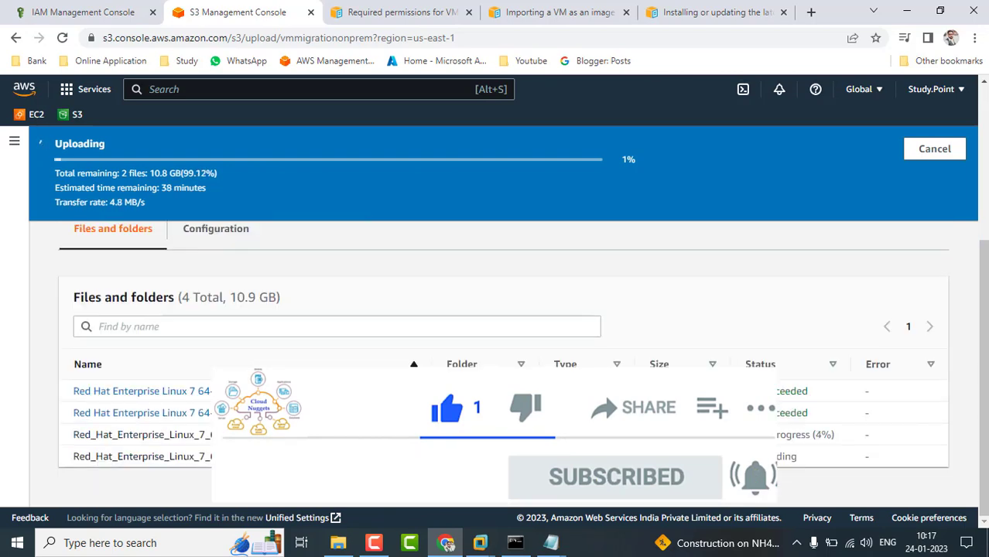
scroll(611, 488, "up", 3)
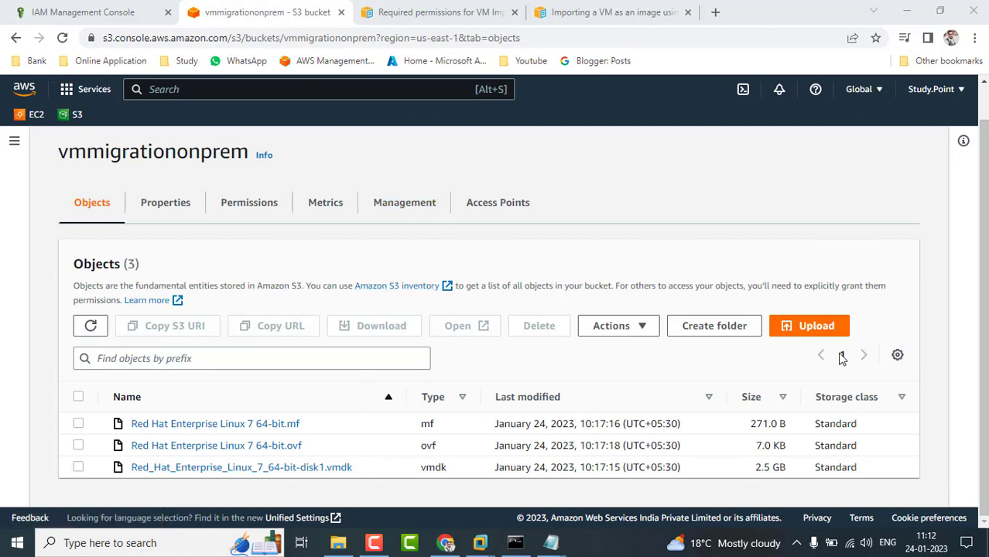
left_click(897, 357)
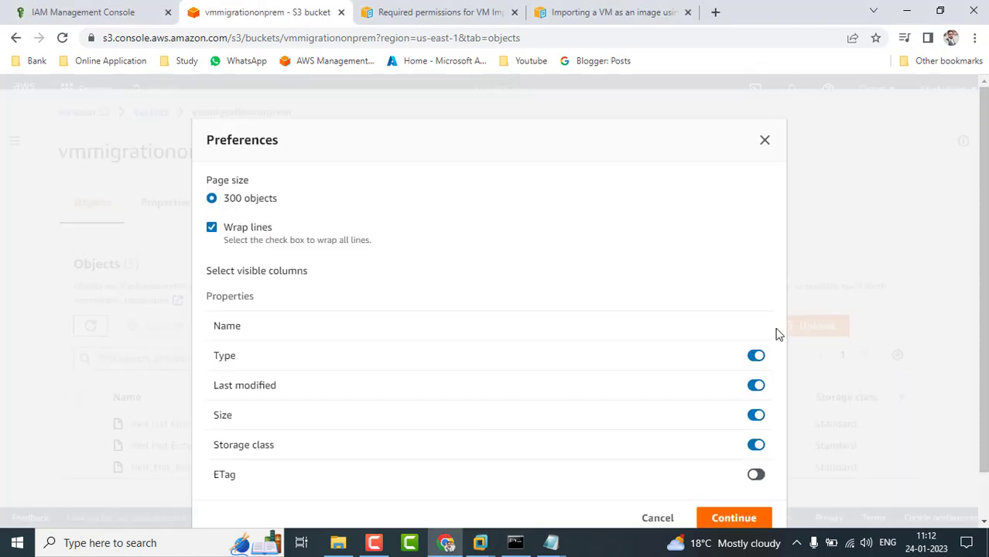
left_click(764, 142)
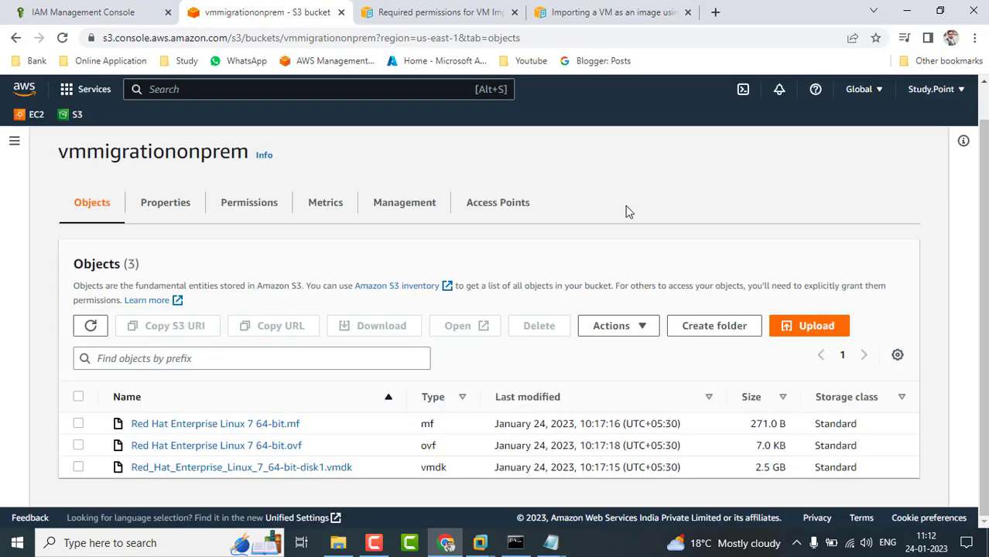
left_click(514, 205)
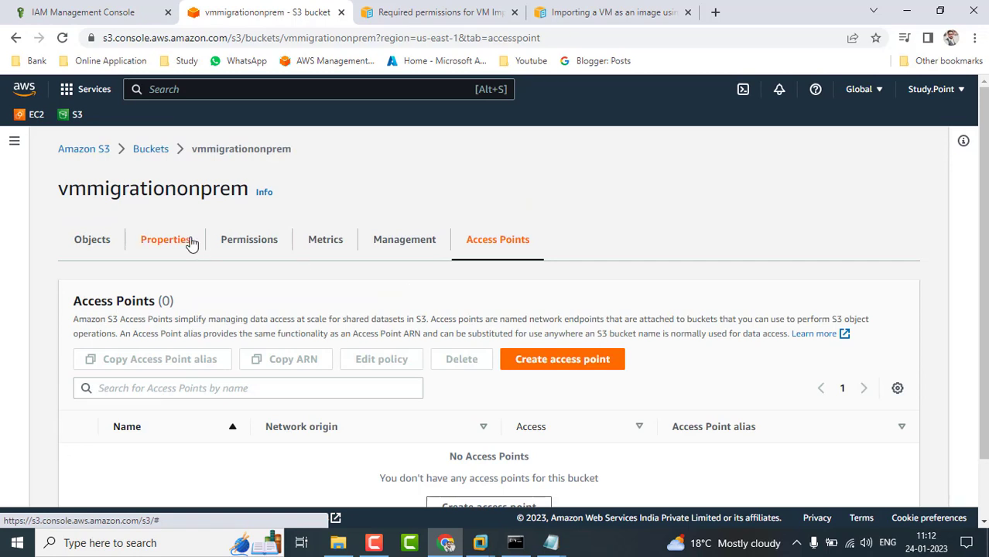
- Turn off Block all public access in the vmmigrationonprem bucket's permissions, confirm with "confirm" and return to the bucket list
left_click(248, 239)
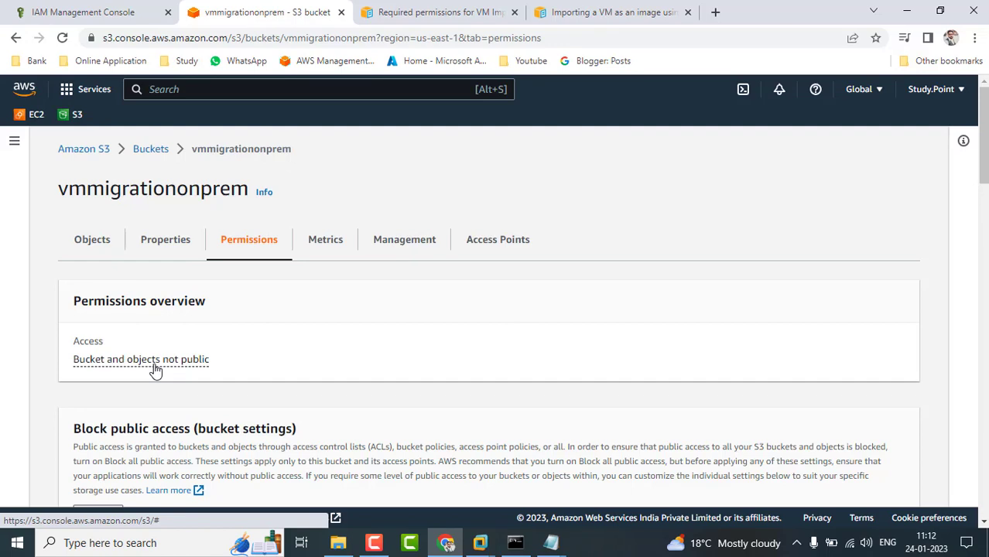
scroll(343, 394, "down", 2)
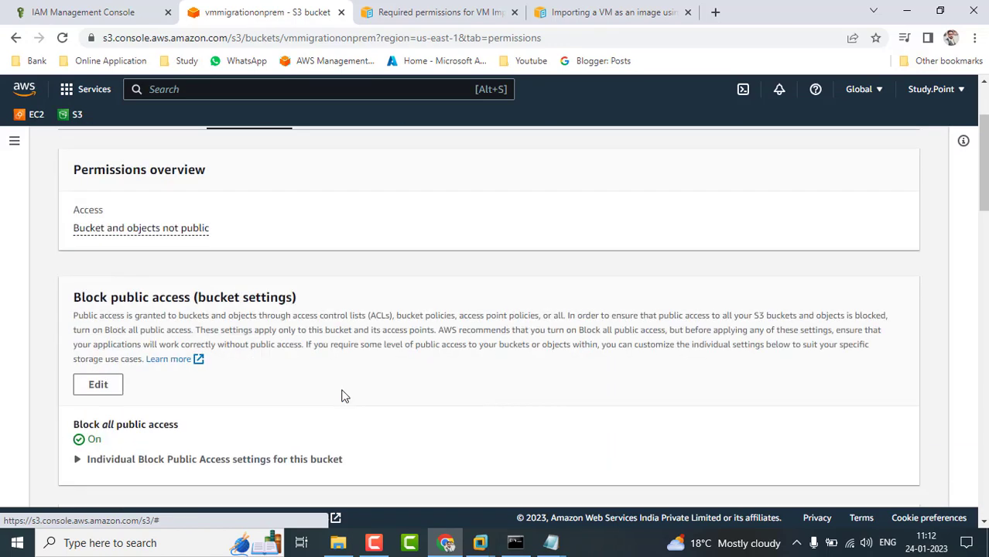
scroll(343, 394, "down", 2)
left_click(98, 262)
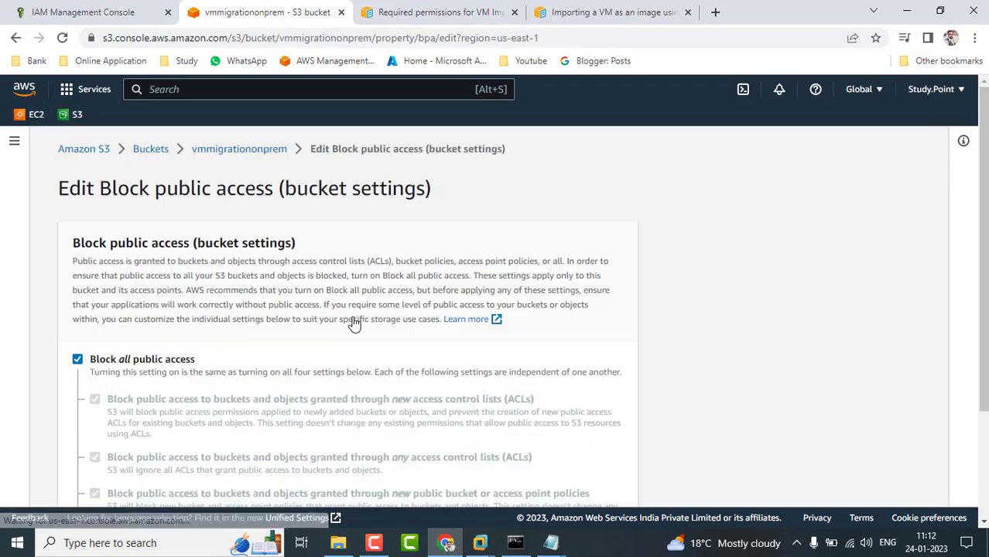
scroll(354, 323, "down", 2)
left_click(78, 214)
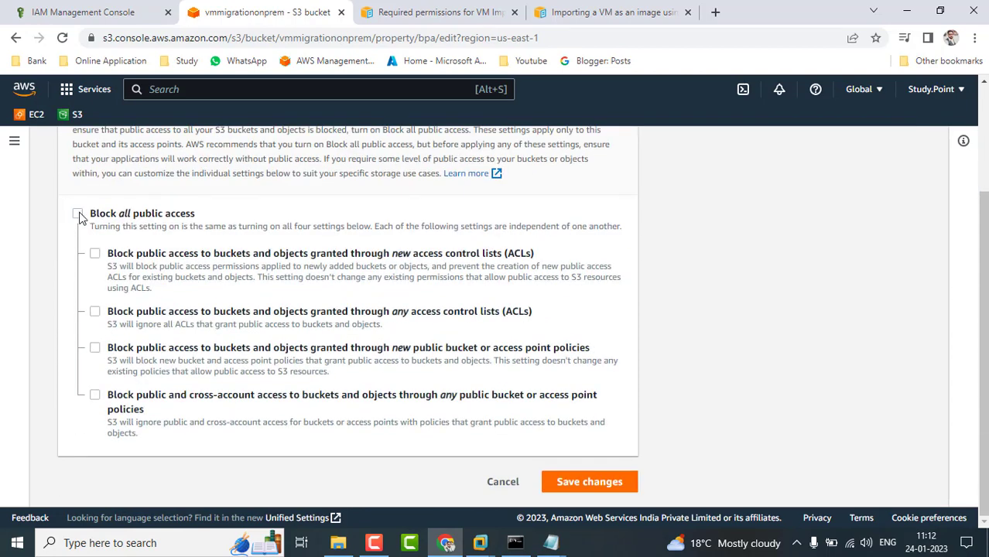
left_click(603, 484)
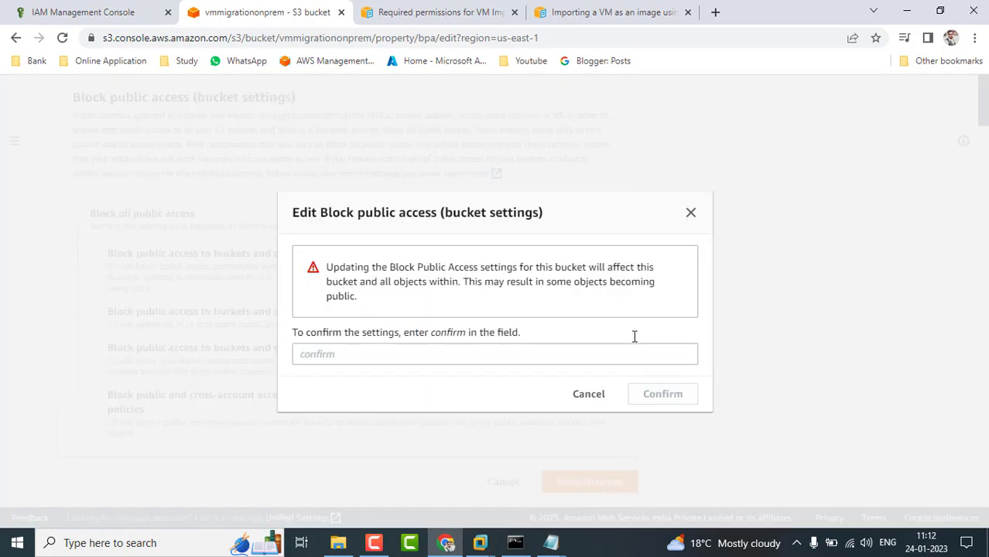
left_click(437, 354)
type("confirm")
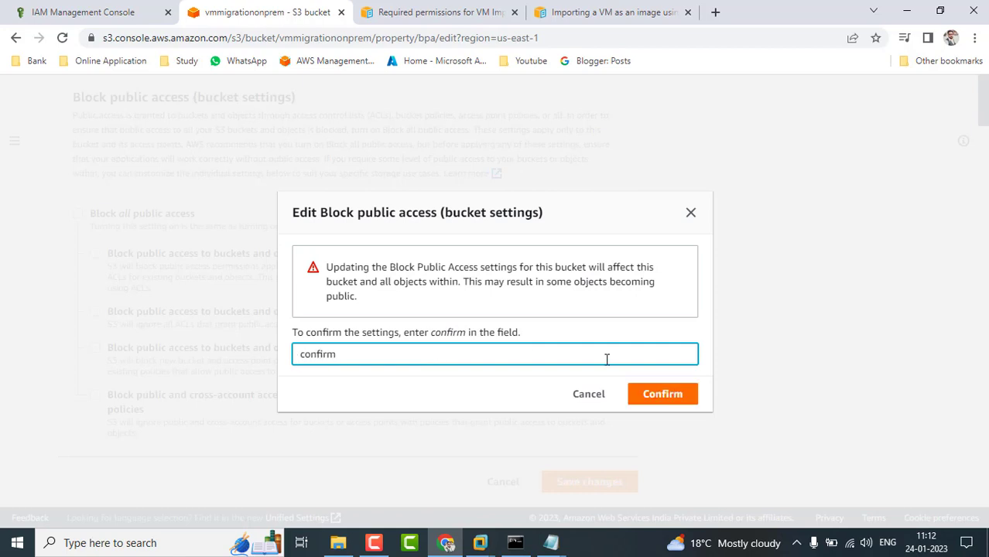
left_click(670, 395)
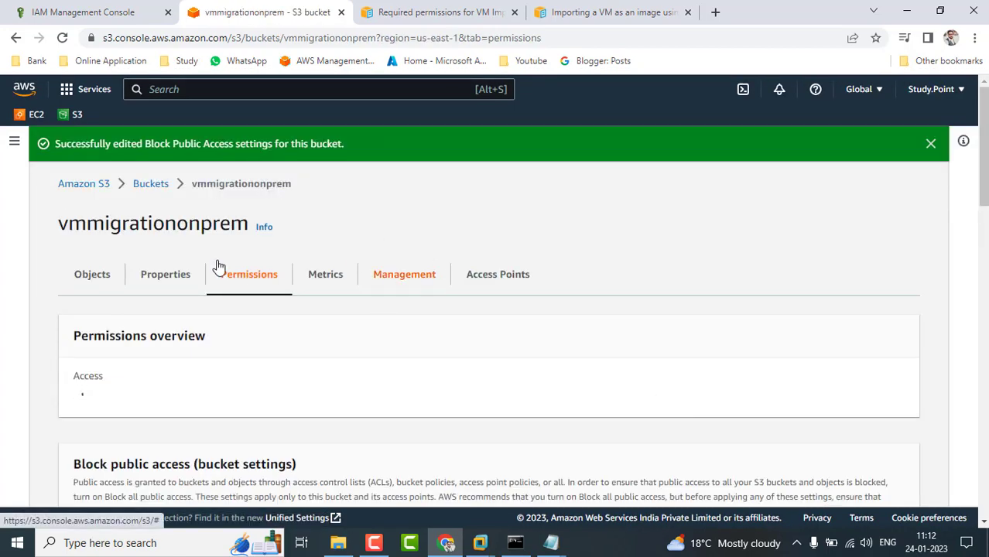
left_click(147, 191)
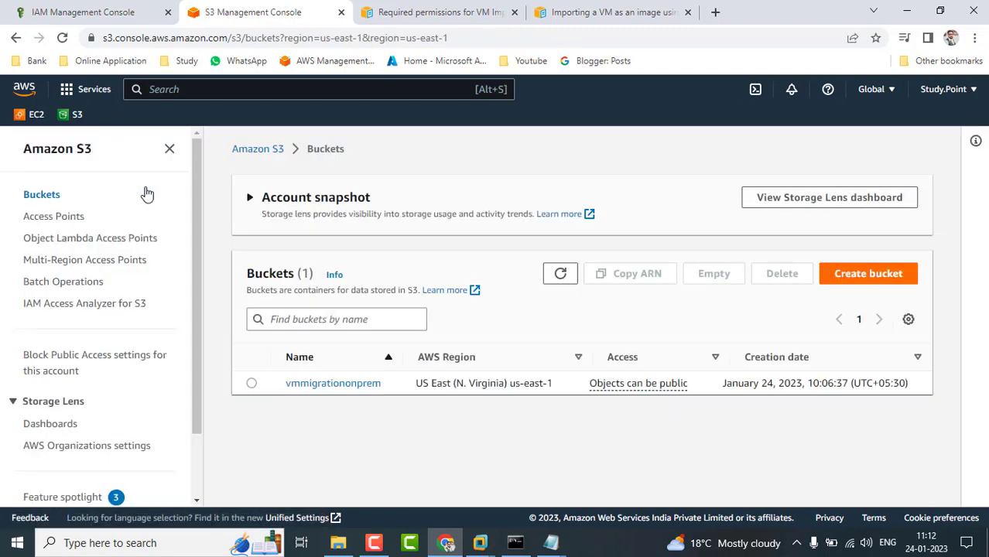
- Look over the required permissions guide and open the AWS guide page on importing a VM as an image
left_click(434, 12)
scroll(293, 310, "up", 3)
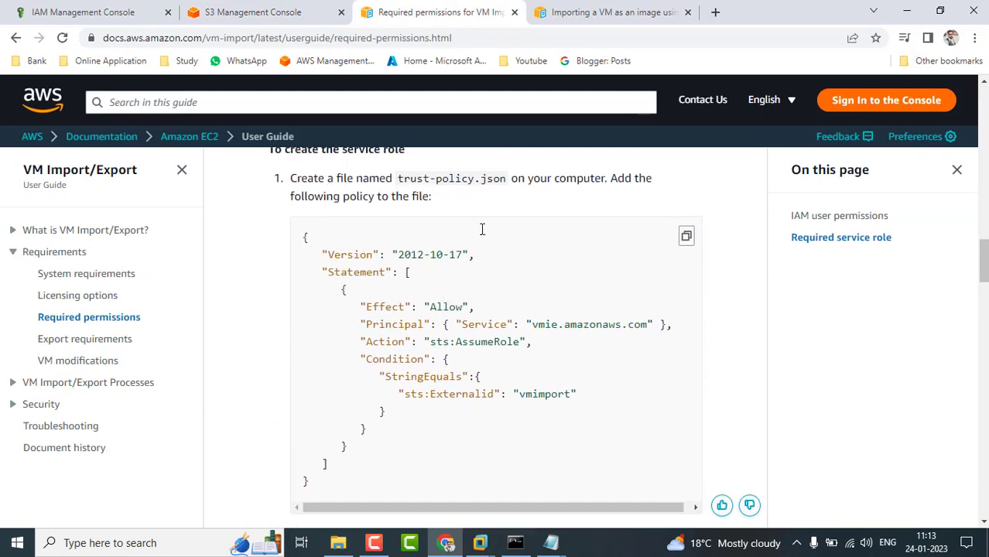
left_click(597, 13)
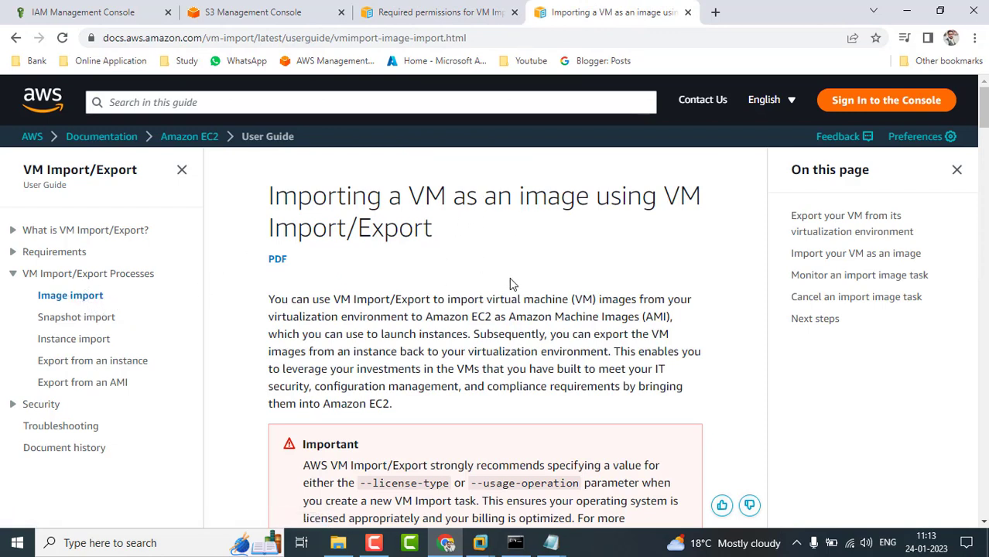
- Look through the guide's snapshot import, instance import and AMI export pages, and return to the image import page
left_click(68, 322)
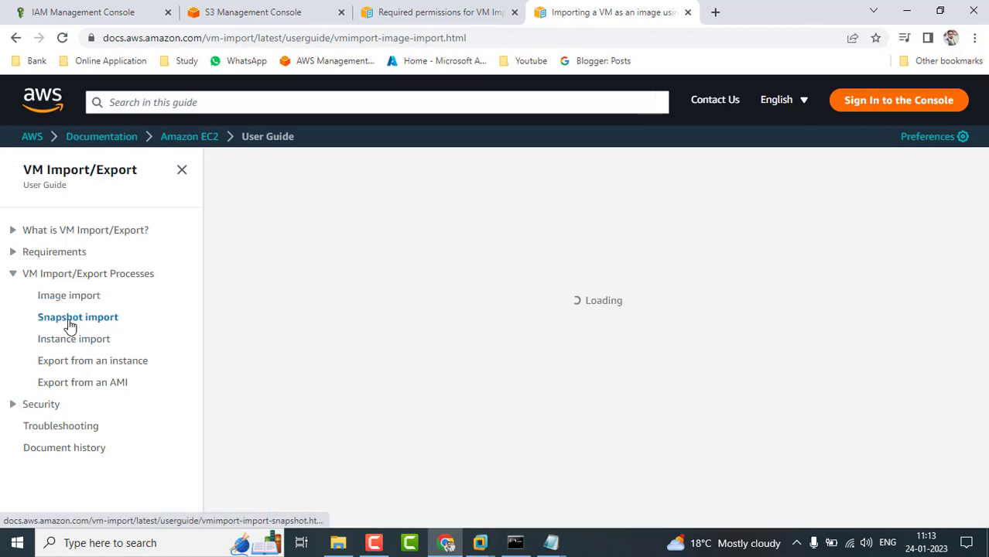
left_click(91, 341)
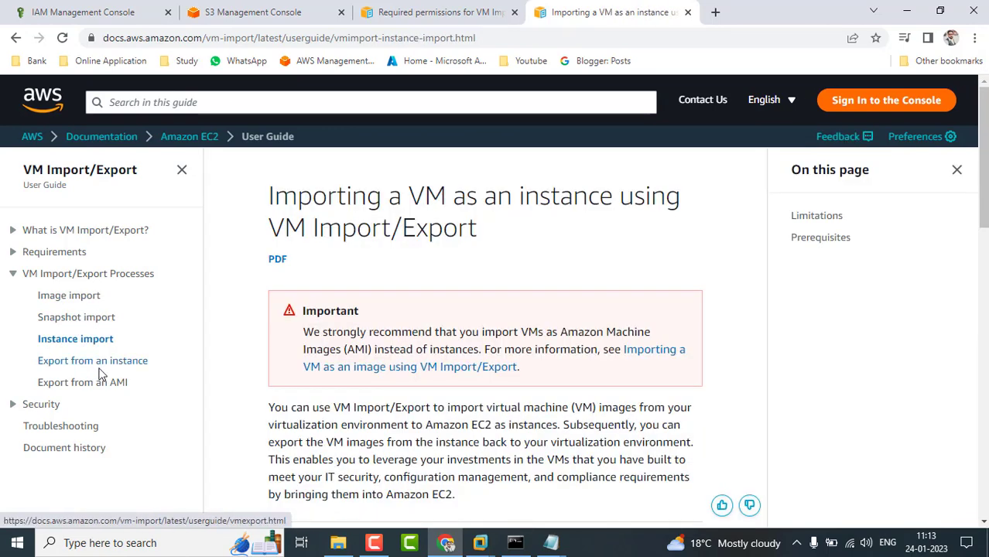
left_click(93, 386)
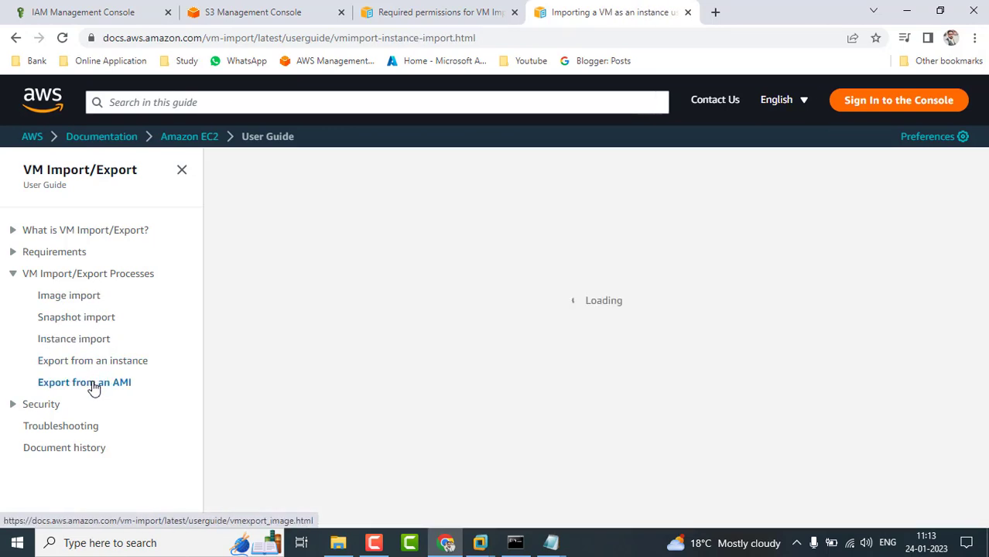
scroll(346, 408, "down", 1)
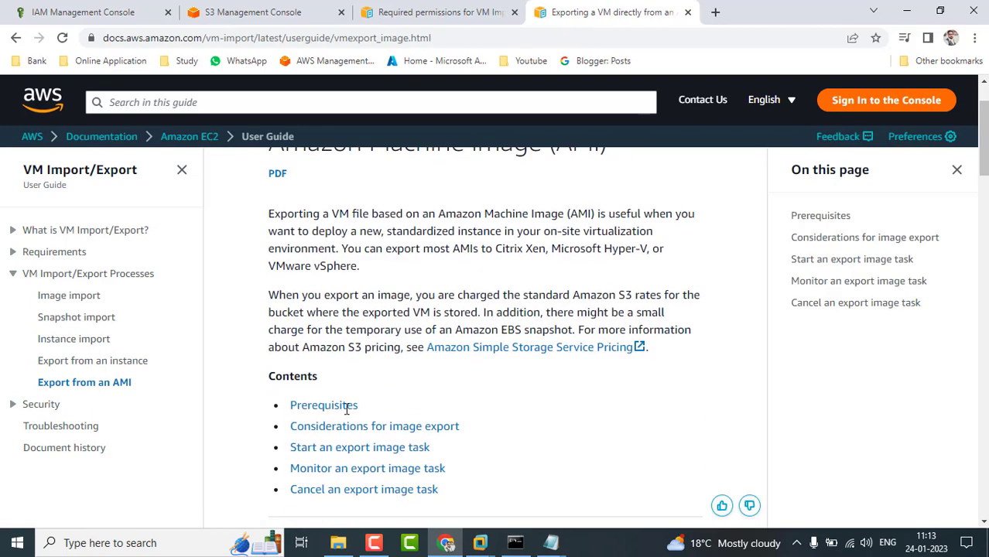
scroll(346, 409, "down", 2)
left_click(82, 302)
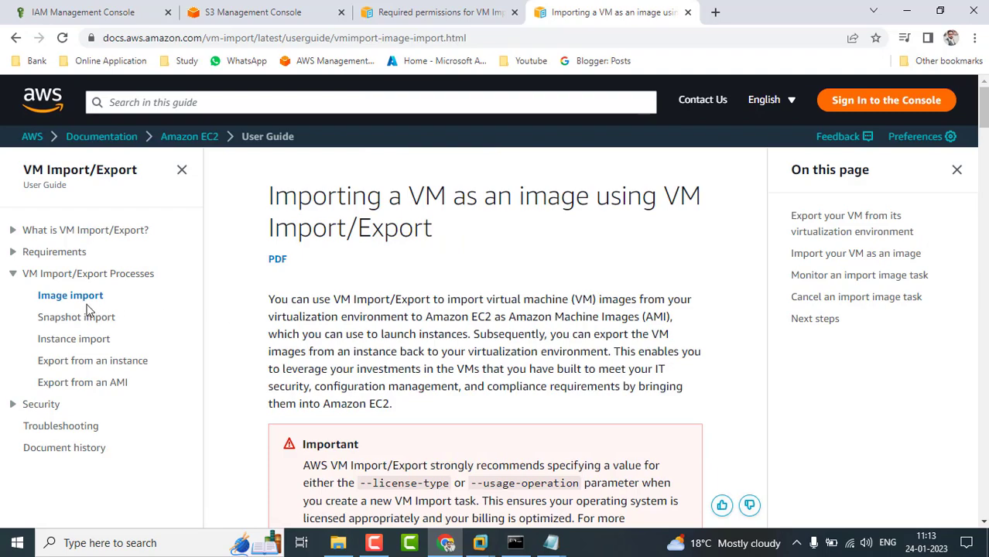
- Examine the guide page on exporting from an AMI, covering its prerequisites, image export considerations and task monitoring commands
left_click(104, 385)
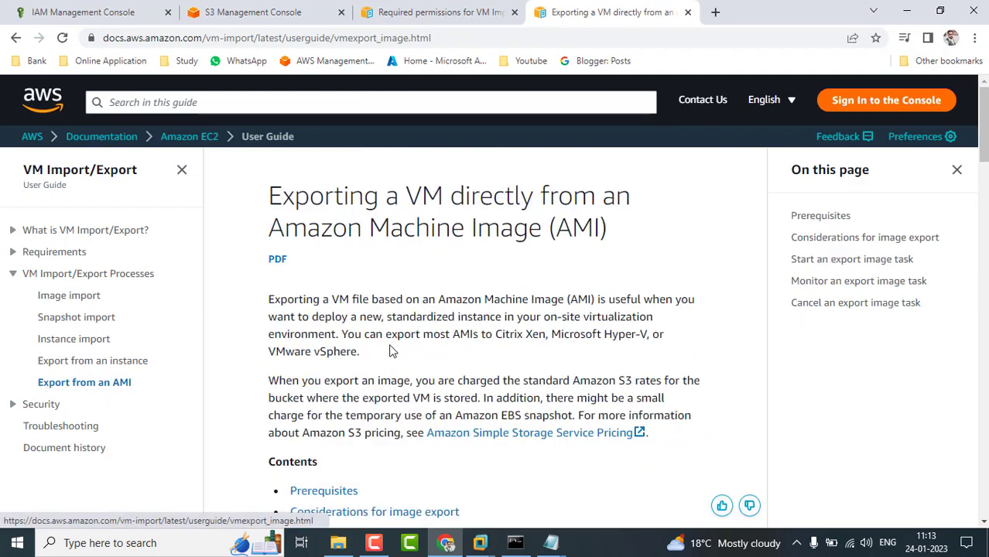
scroll(484, 374, "down", 10)
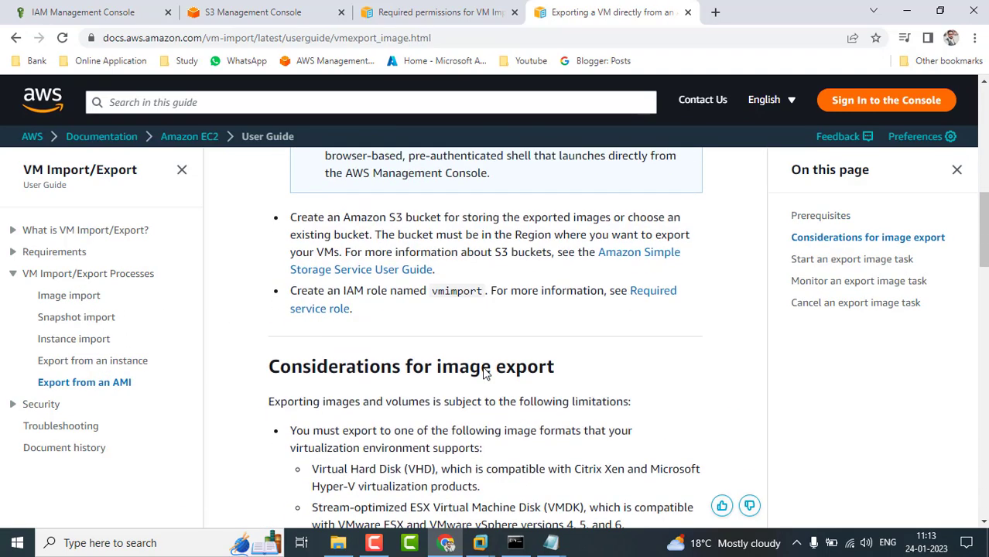
scroll(483, 371, "down", 2)
scroll(483, 369, "down", 1)
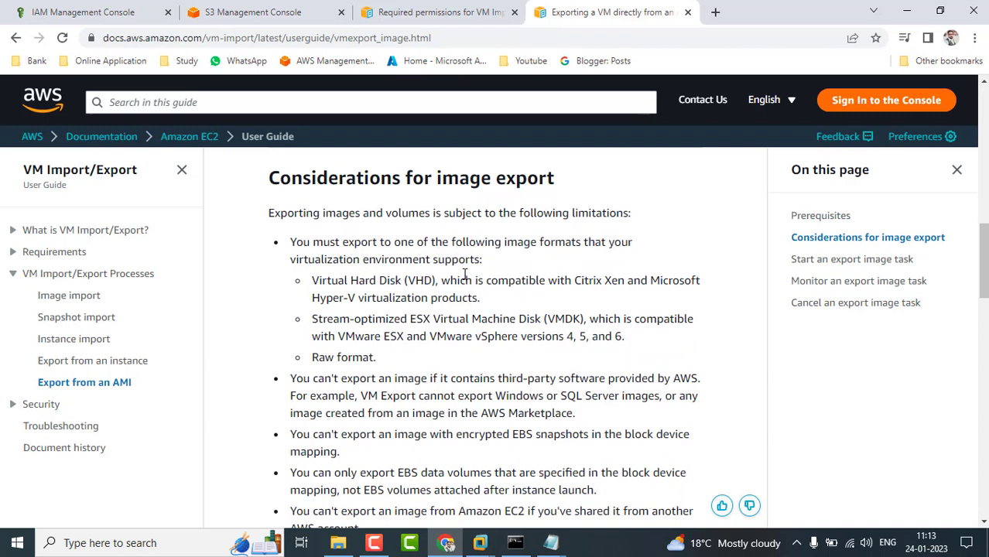
scroll(459, 396, "down", 10)
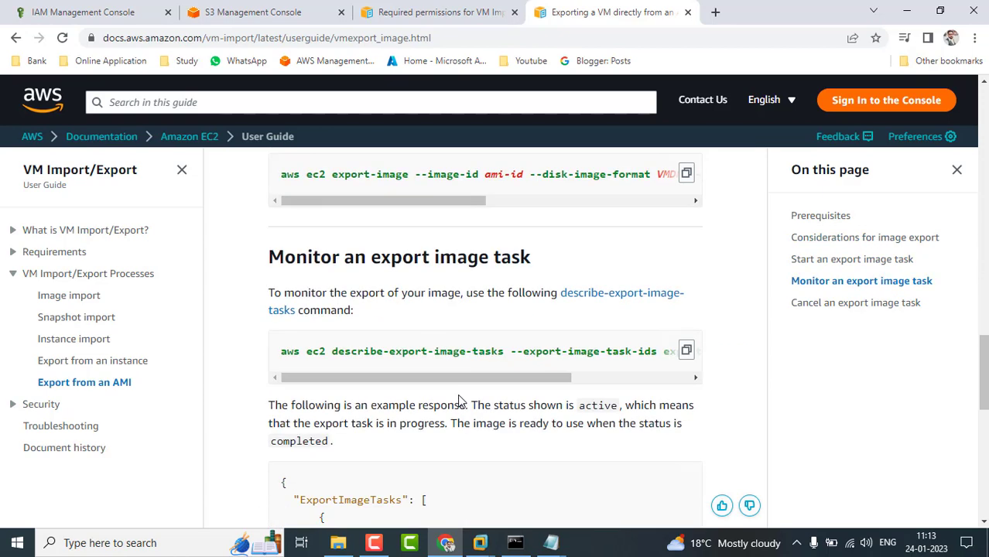
scroll(459, 397, "down", 1)
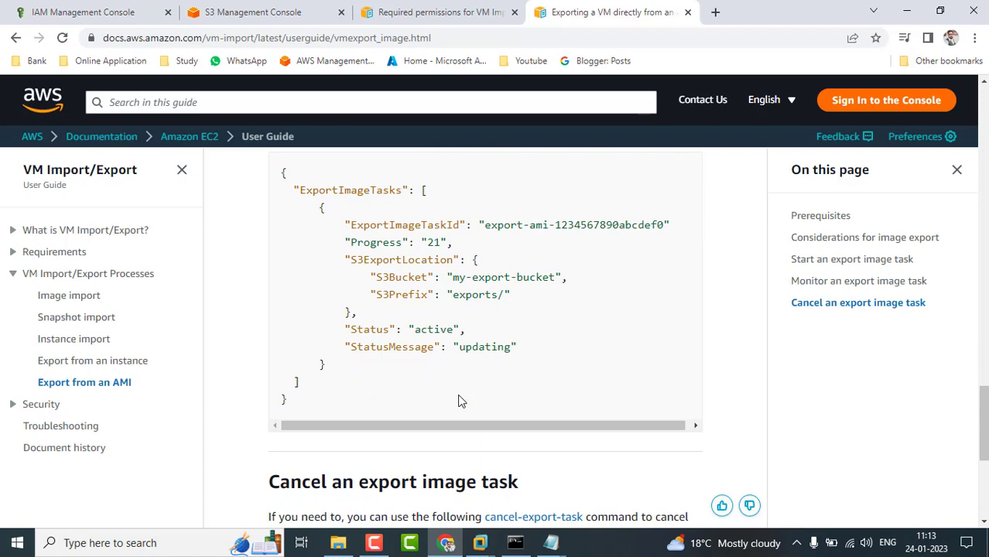
scroll(459, 401, "up", 15)
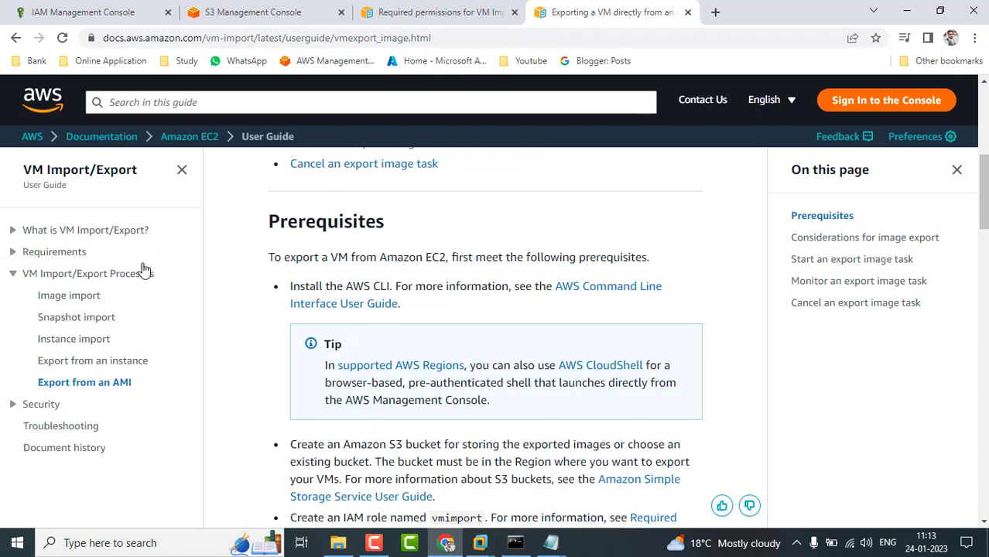
- Compare the guide's Image import and Snapshot import pages, finishing on Image import
left_click(70, 295)
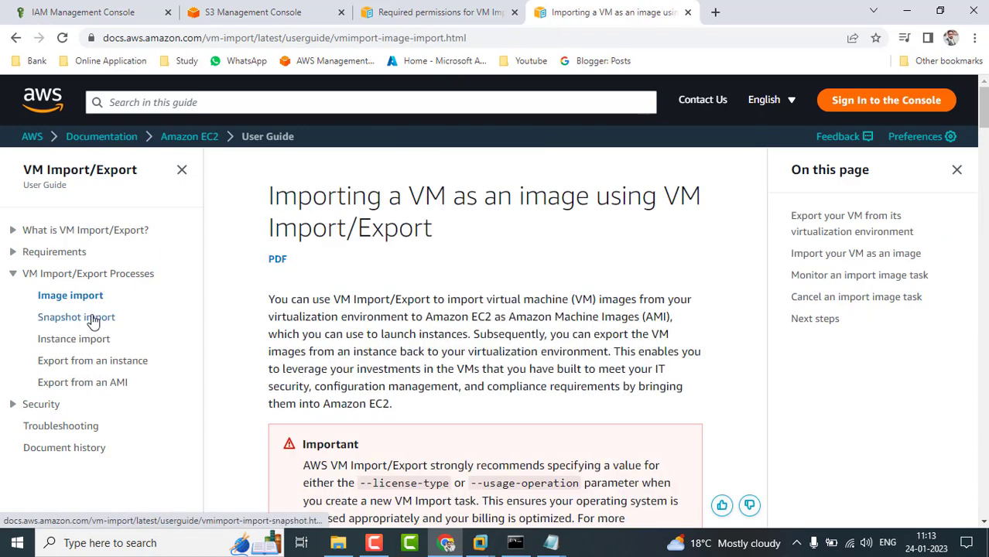
left_click(88, 317)
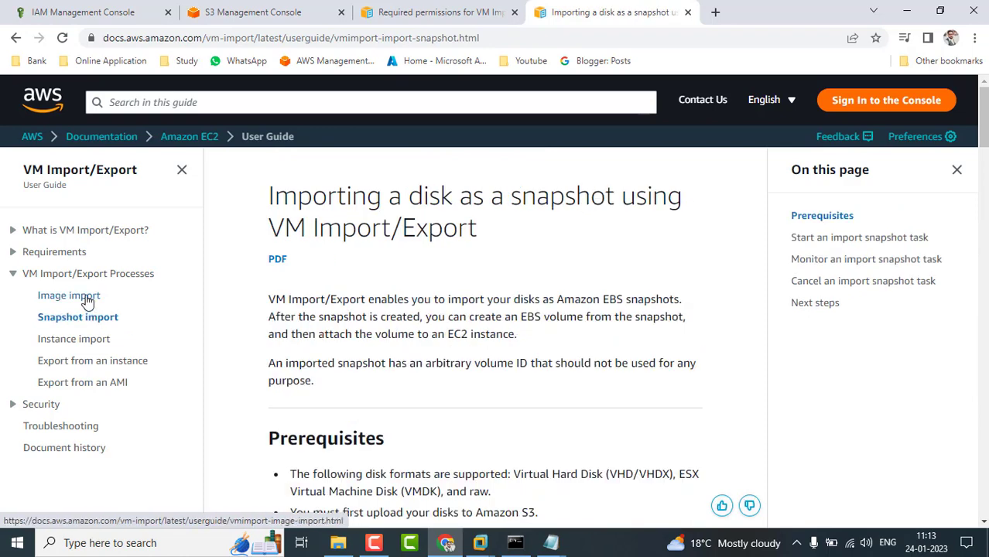
left_click(86, 299)
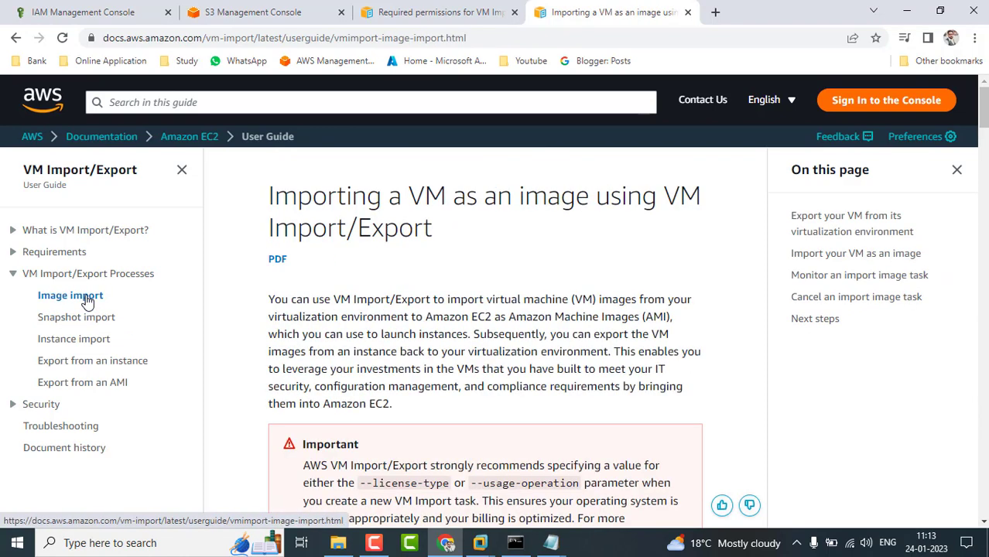
left_click(88, 319)
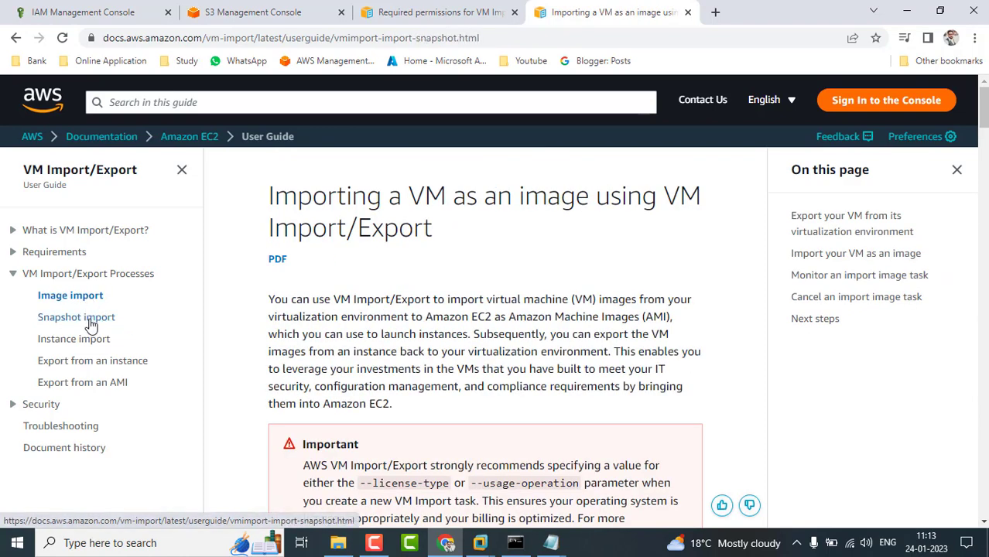
left_click(78, 297)
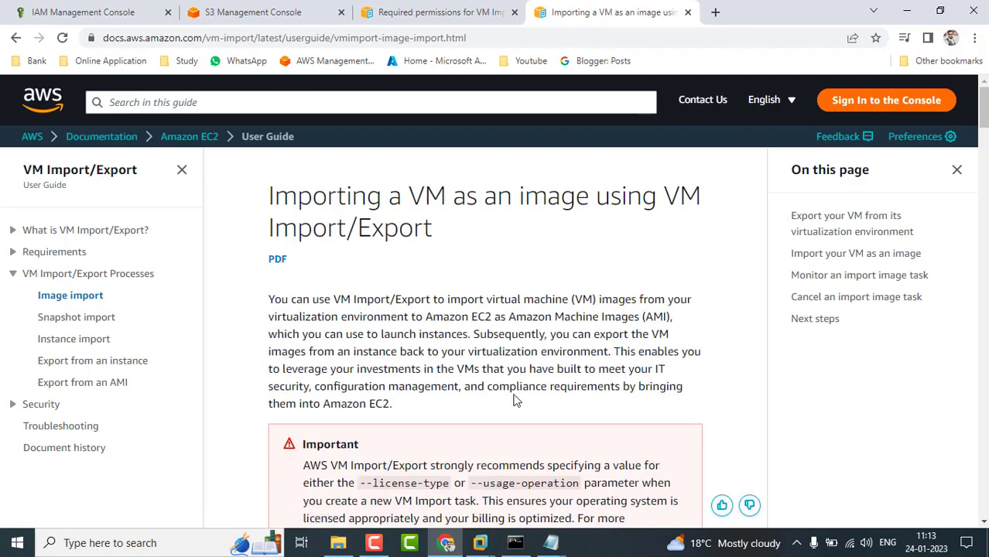
- Copy the single-disk OVA containers.json example that specifies an S3 bucket into a new Notepad document
scroll(514, 398, "down", 4)
scroll(514, 395, "down", 9)
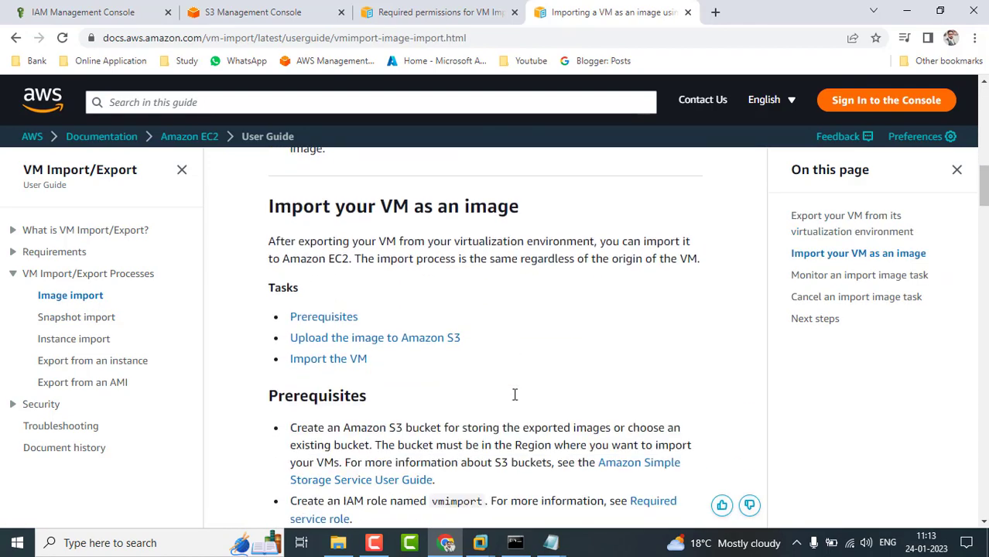
scroll(514, 396, "down", 10)
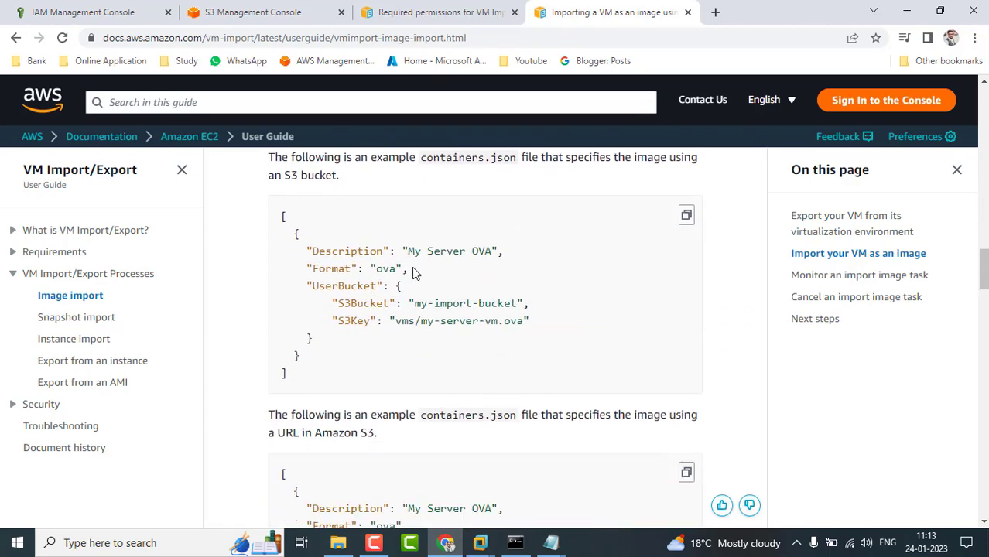
scroll(483, 364, "down", 3)
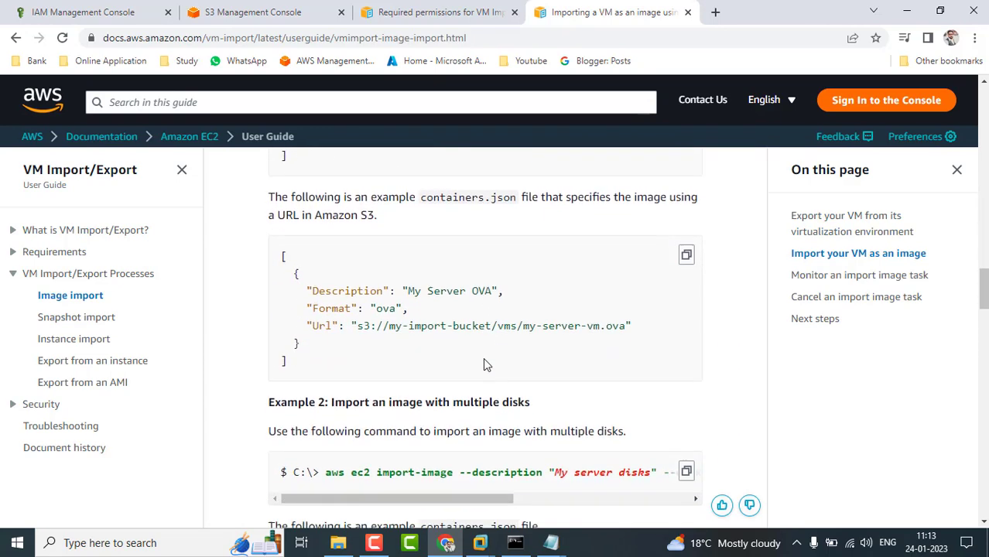
scroll(483, 365, "up", 4)
scroll(485, 364, "up", 1)
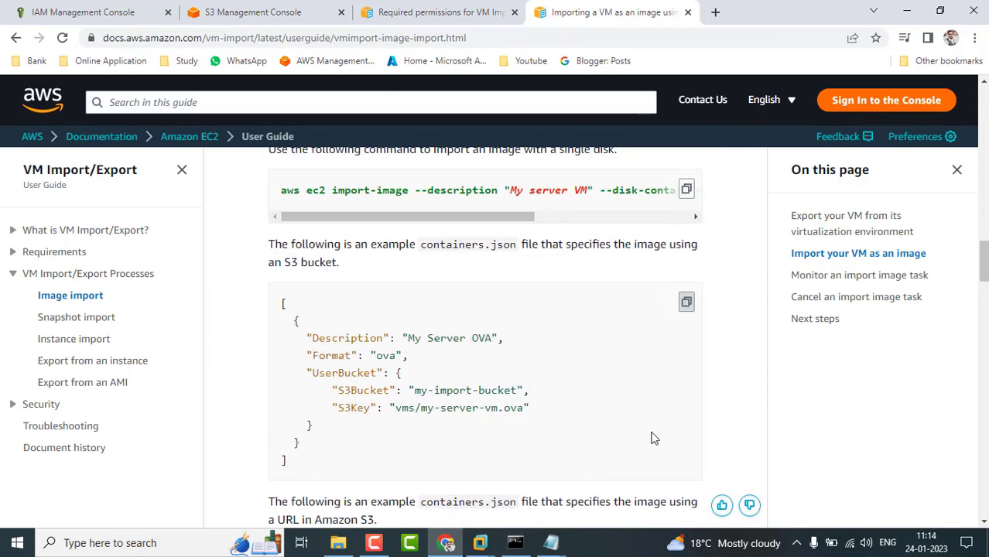
key("super+r")
type("notepad")
key("Return")
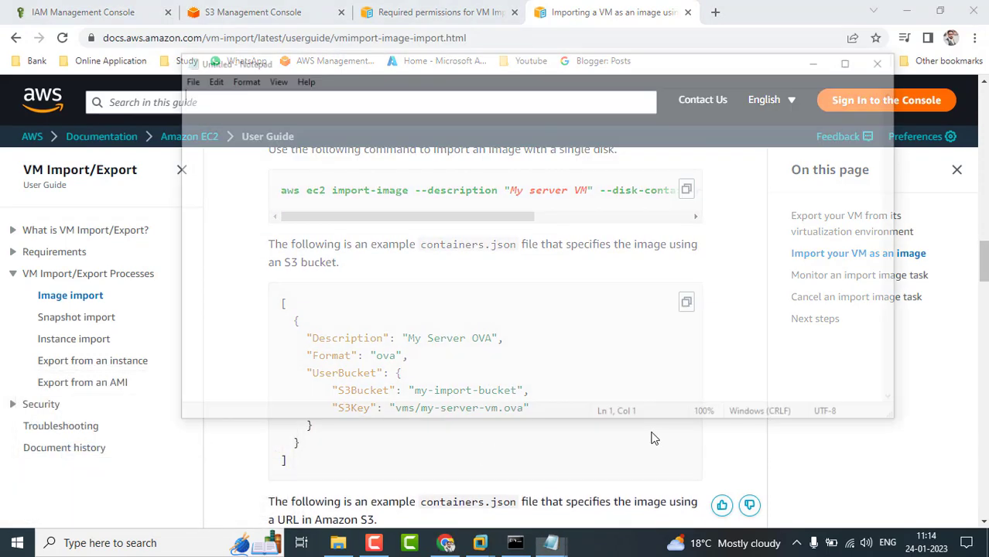
type("[   {     \"Description\": \"My Server OVA\",     \"Format\": \"ova\",     \"UserBucket\": {         \"S3Bucket\": \"my-import-bucket\",         \"S3Key\": \"vms/my-server-vm.ova\"     }   } ]")
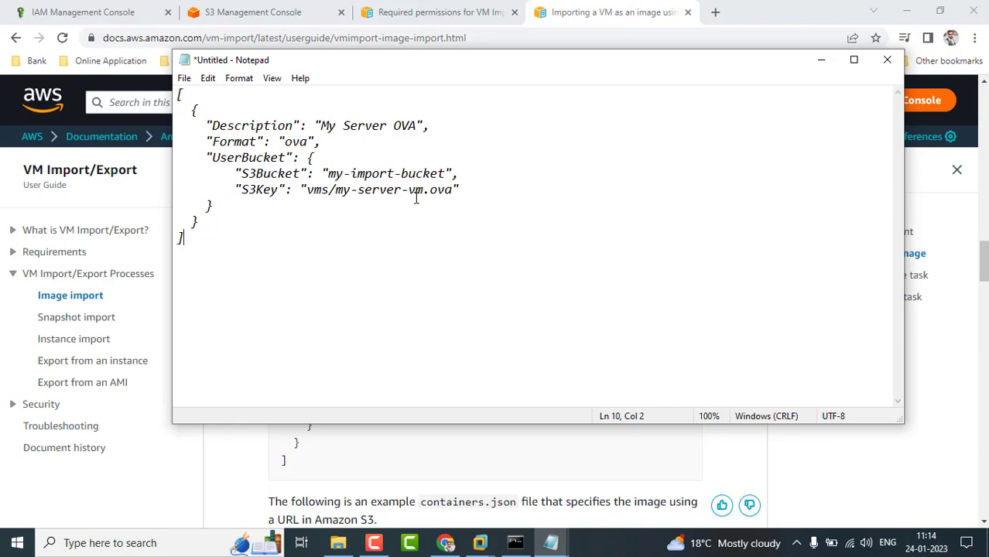
- Replace the Notepad text with the VMDK containers.json example from the Snapshot import guide page
left_click(74, 323)
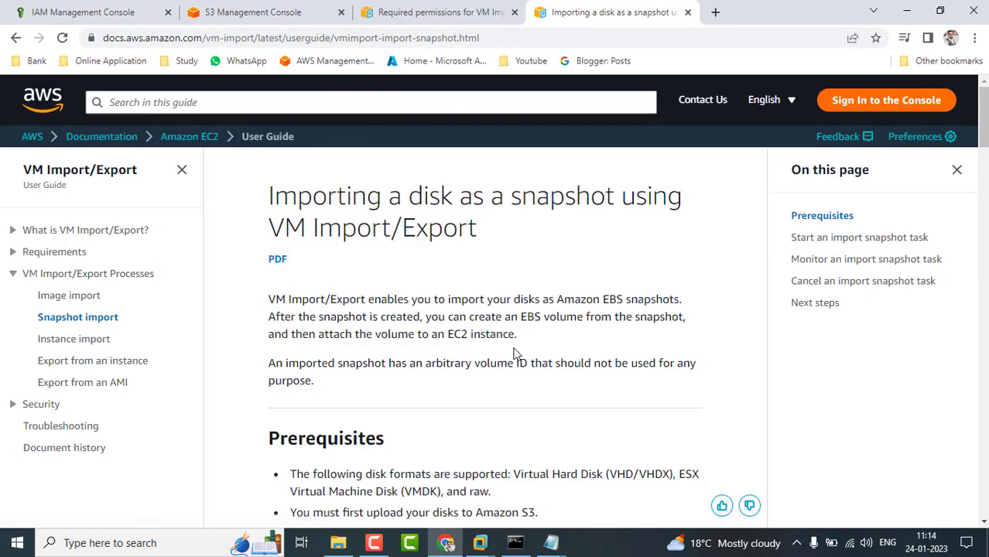
scroll(586, 383, "down", 10)
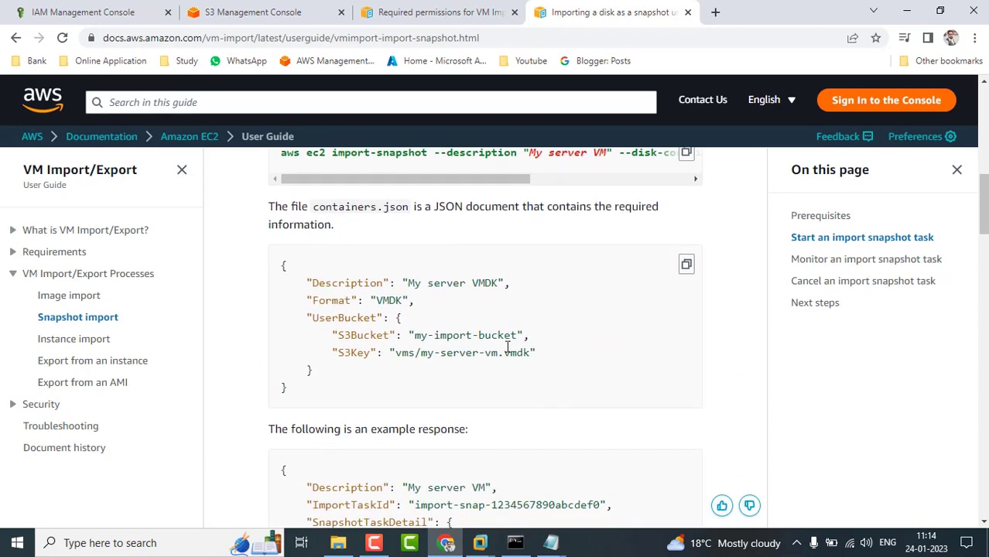
left_click(686, 264)
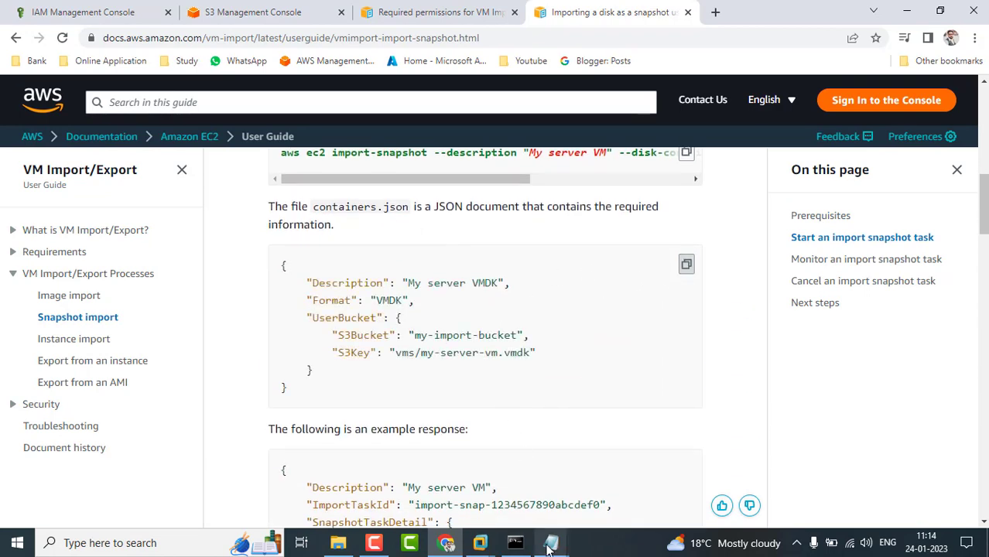
mouse_move(551, 543)
left_click(652, 493)
key("ctrl+a")
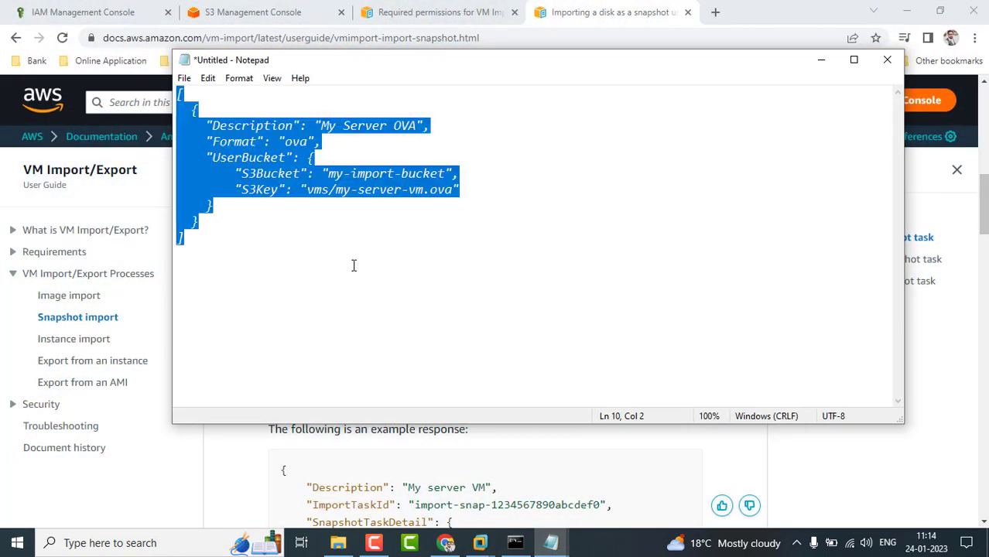
key("ctrl+v")
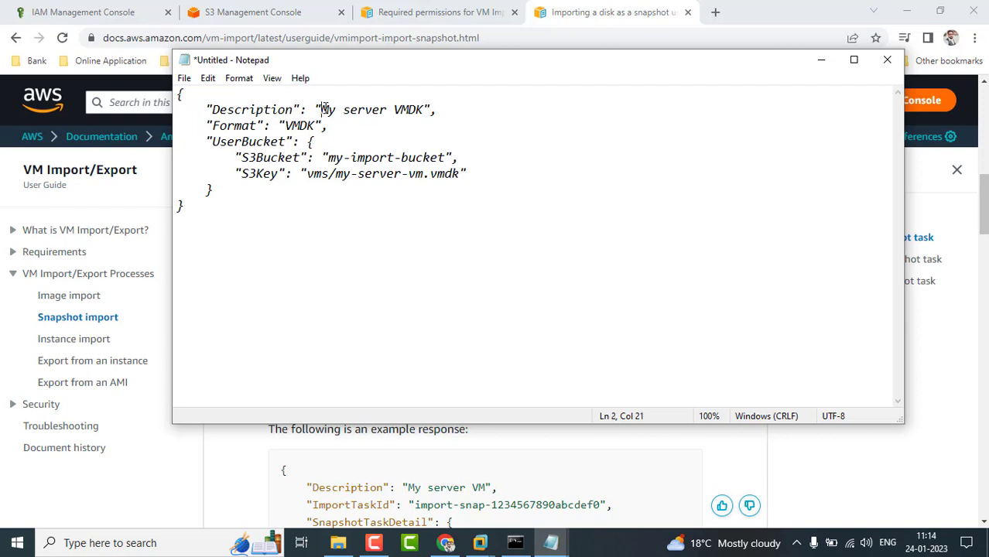
- Set the JSON's Description value to "my redhat" and its Format value to "vmdk"
left_click_drag(322, 109, 423, 111)
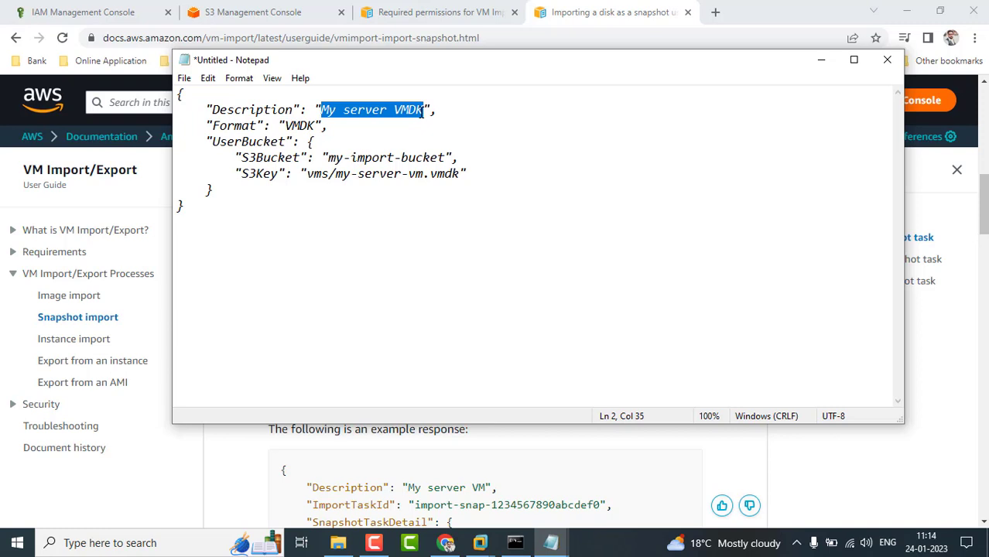
type("my re")
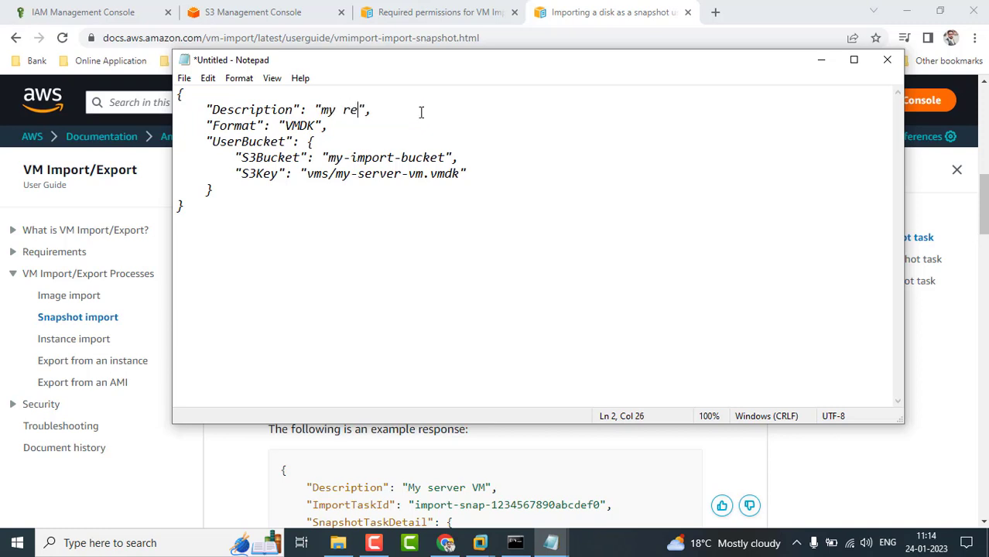
type("dhat")
key("BackSpace")
key("BackSpace")
key("BackSpace")
key("BackSpace")
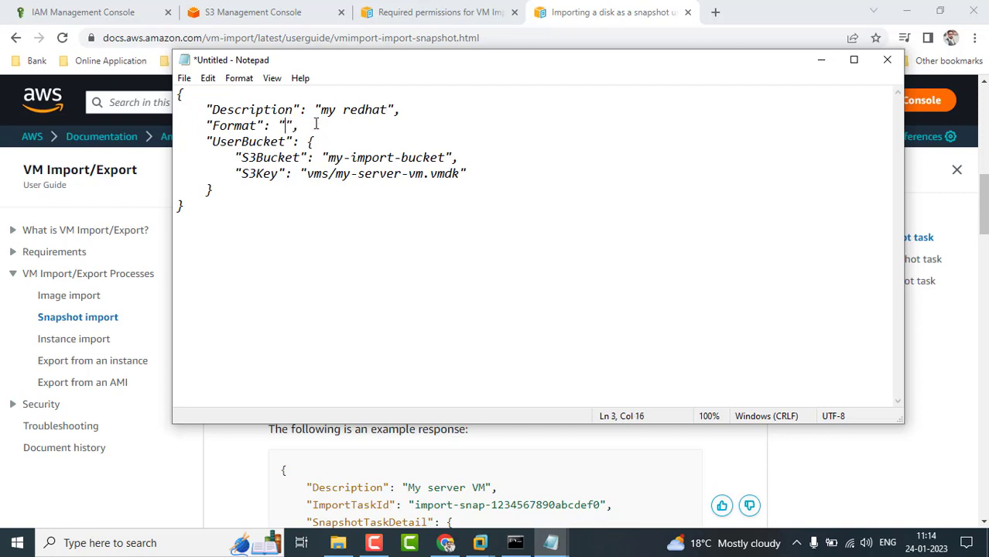
type("vmdk")
- Copy the bucket name vmmigrationonprem from the S3 console, open that bucket, and set the JSON's S3Bucket value to the copied name
left_click_drag(328, 157, 446, 157)
left_click(262, 14)
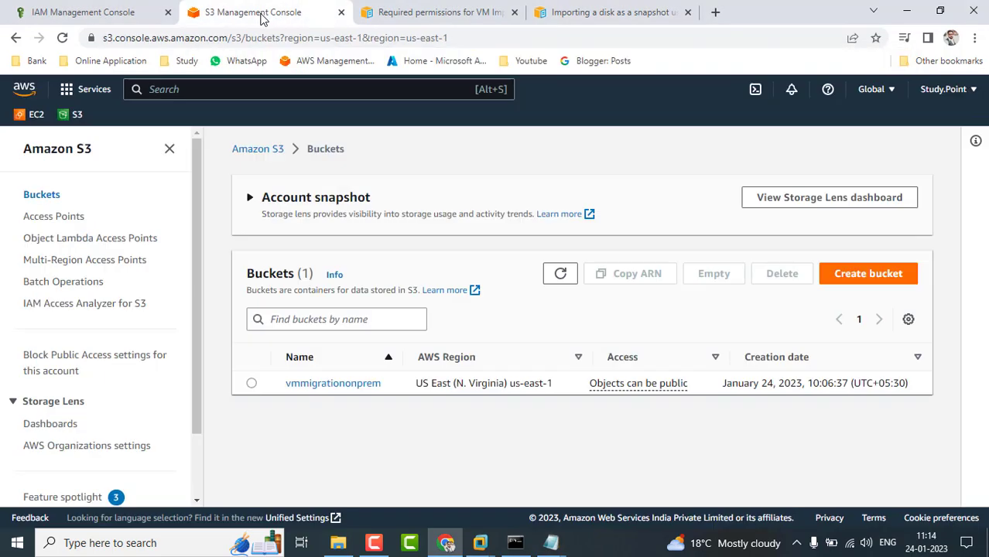
left_click_drag(390, 385, 292, 390)
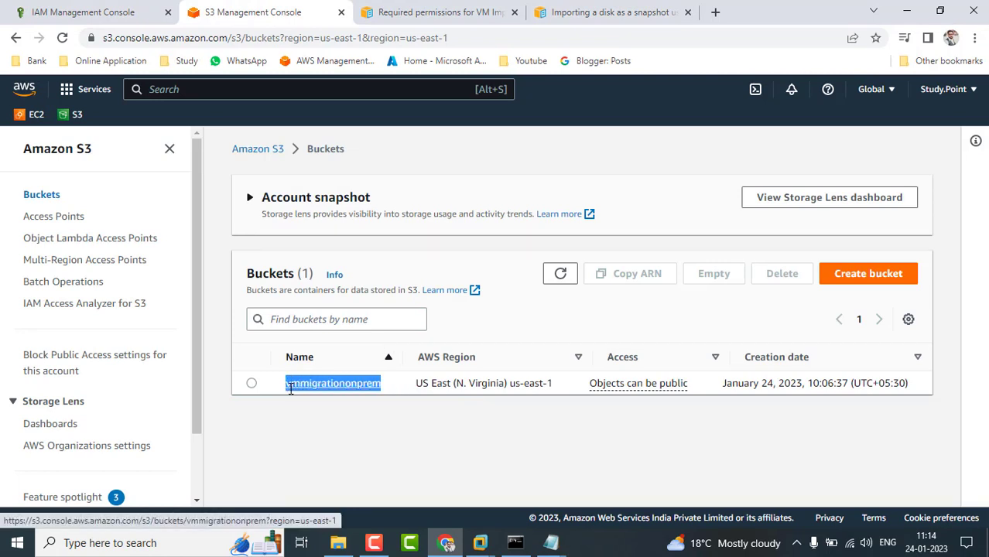
left_click(301, 391)
left_click(551, 543)
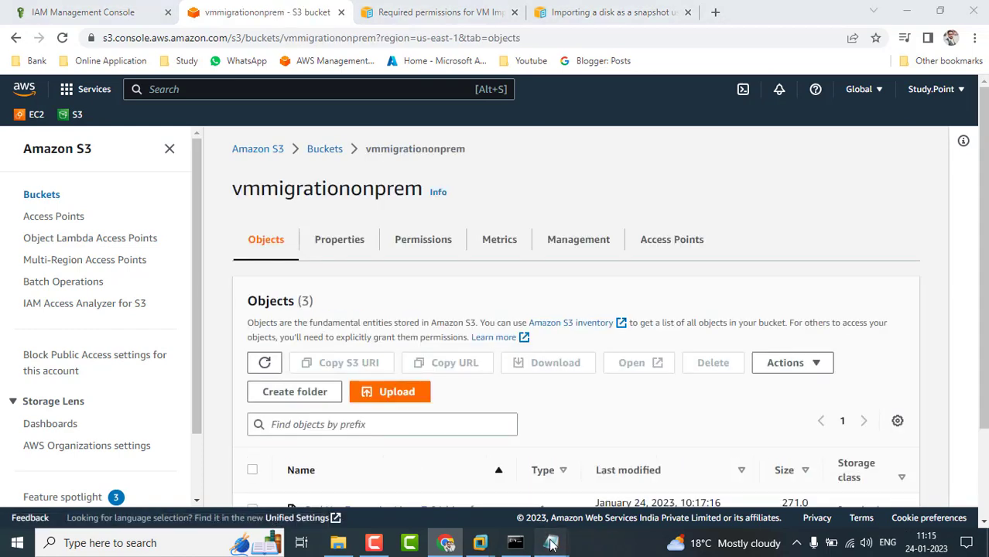
left_click(682, 453)
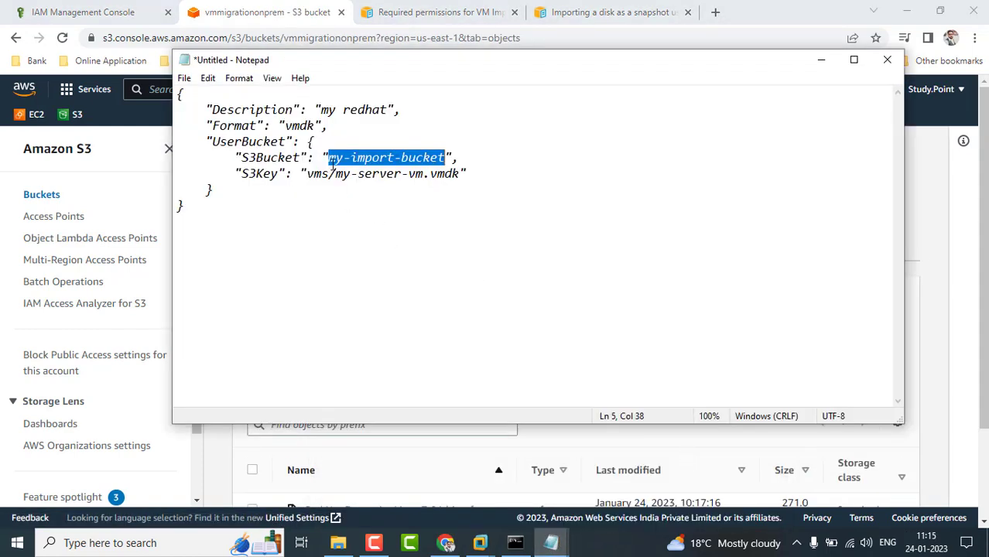
key("ctrl+v")
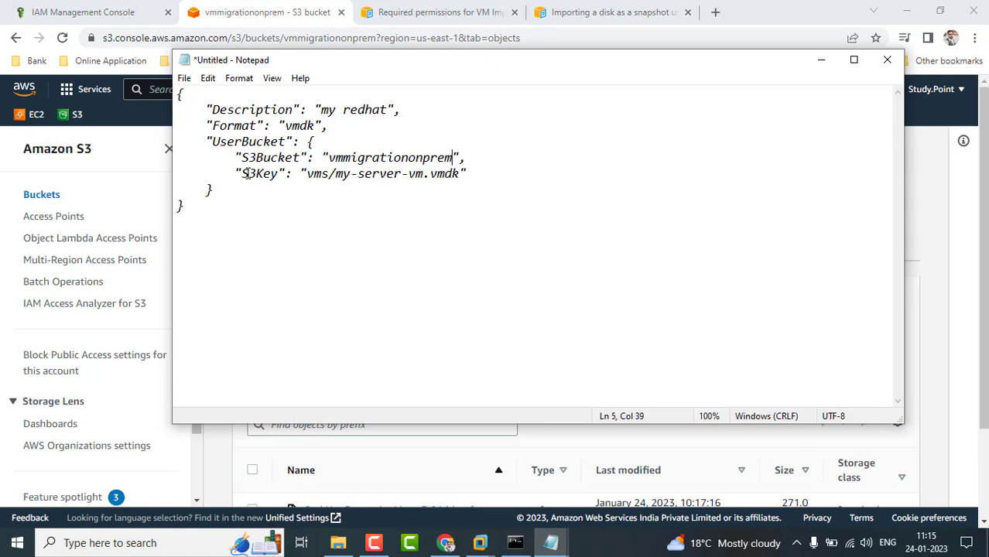
- Copy the key of Red_Hat_Enterprise_Linux_7_64-bit-disk1.vmdk from its S3 object details and set the JSON's S3Key value to it
left_click(445, 542)
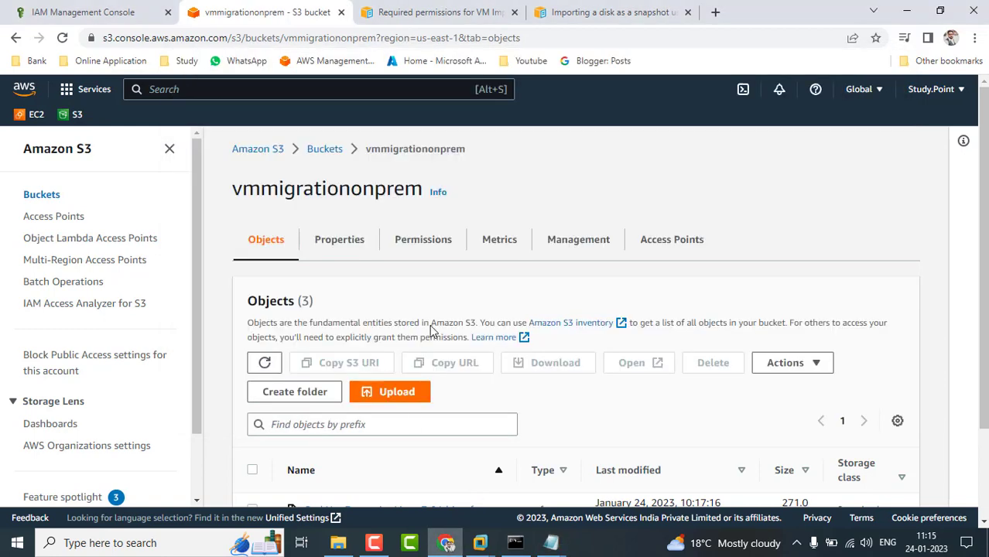
scroll(534, 397, "down", 2)
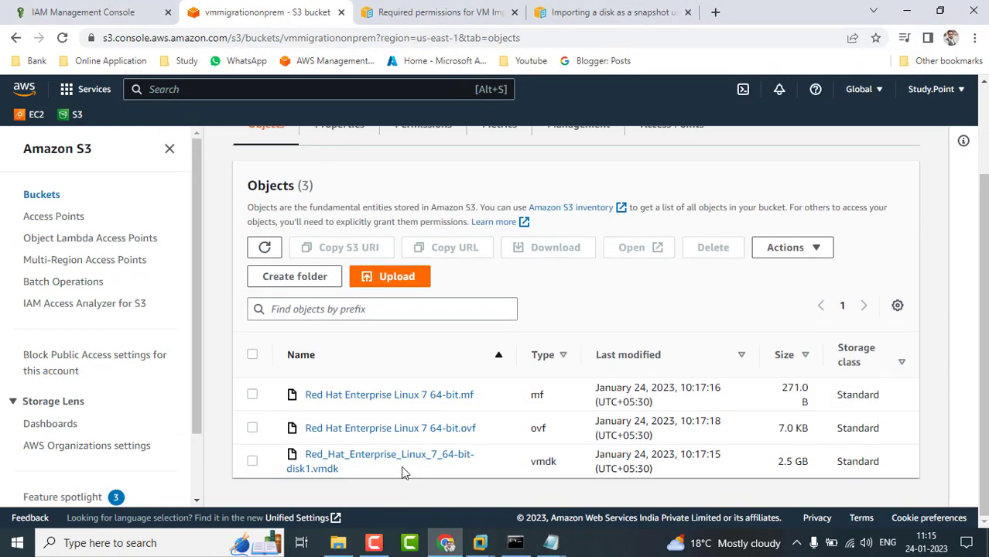
left_click(356, 462)
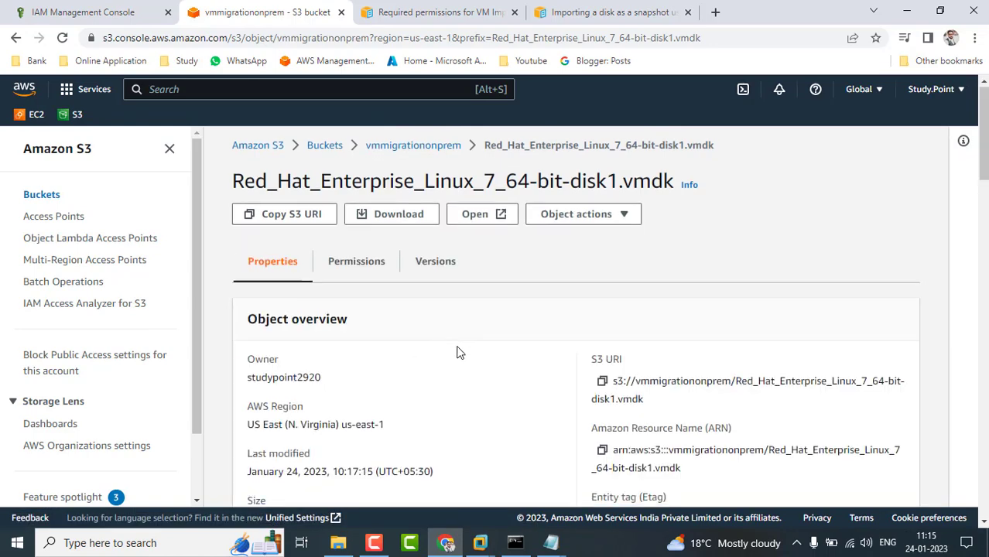
scroll(456, 353, "down", 4)
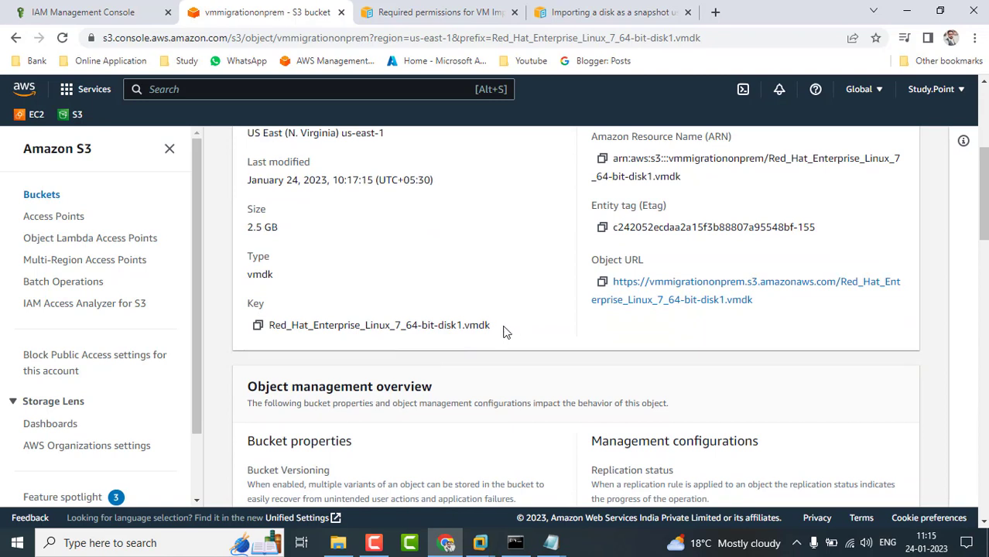
left_click(258, 325)
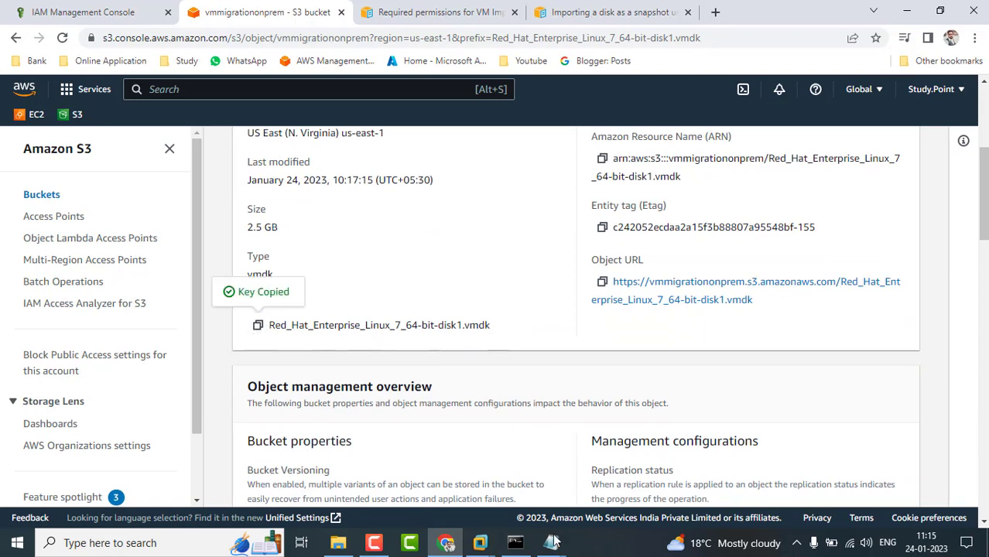
mouse_move(553, 541)
left_click(706, 474)
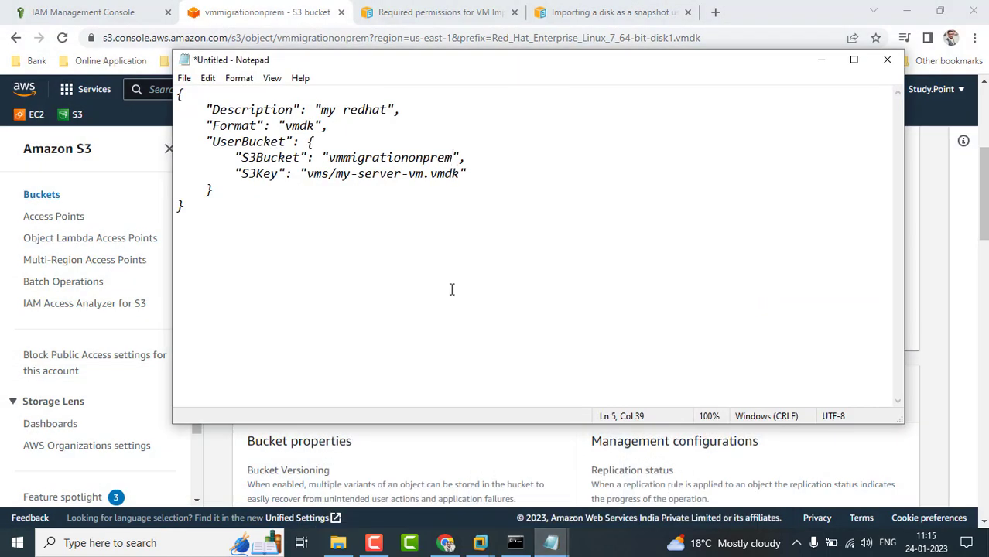
left_click_drag(307, 173, 460, 174)
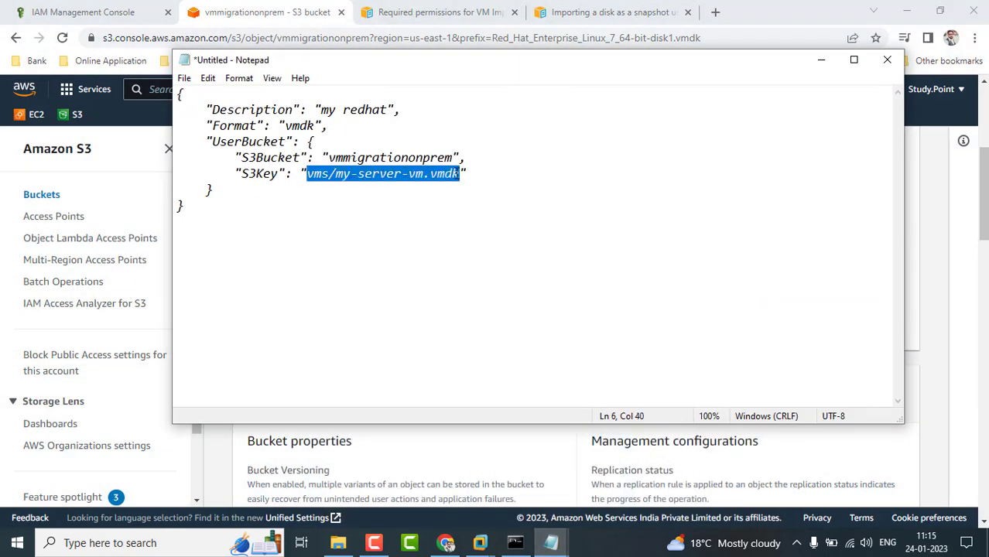
key("ctrl+v")
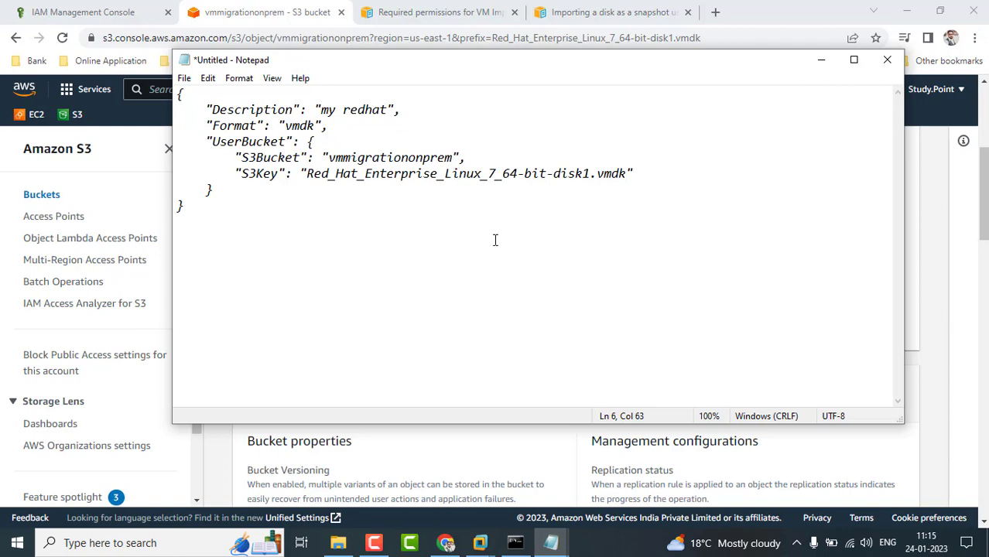
- Save the Notepad document as containers.json in Documents, using the file name from the guide, replace the existing file, and close the document
key("ctrl+s")
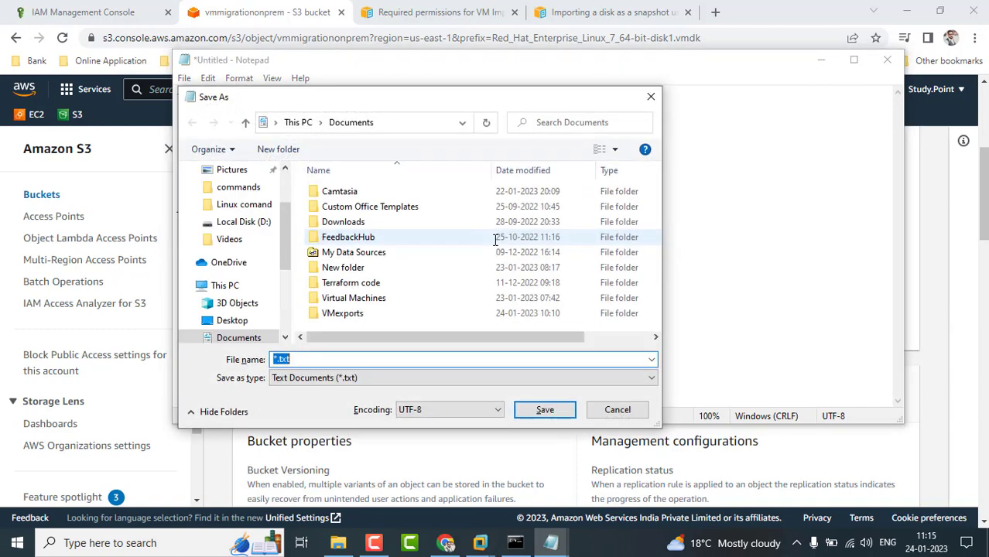
left_click(582, 11)
scroll(540, 332, "up", 2)
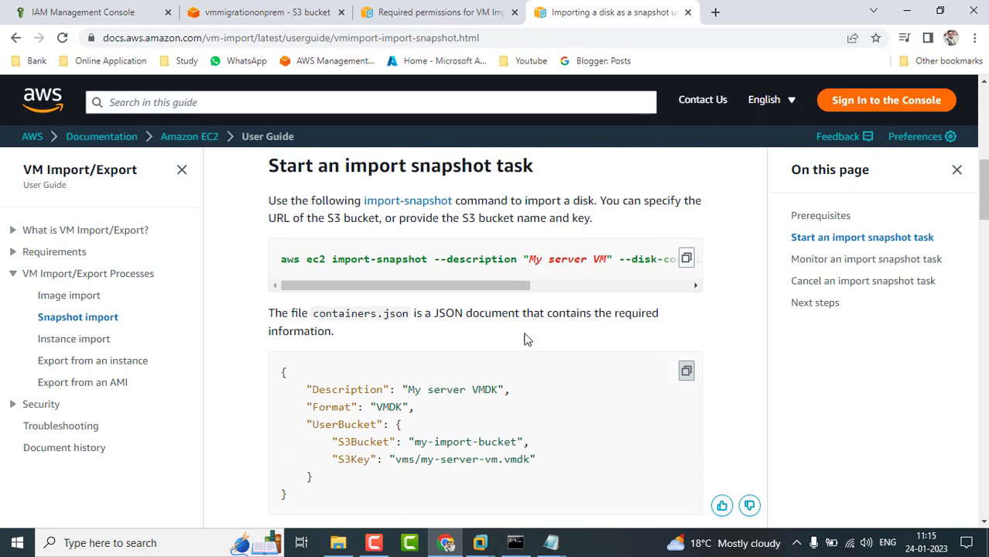
left_click_drag(314, 312, 407, 320)
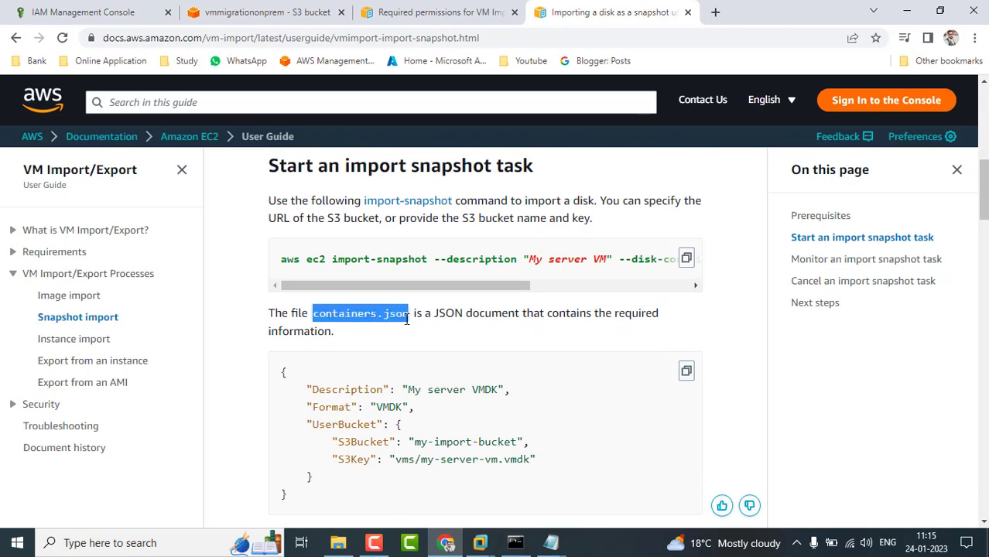
left_click(551, 543)
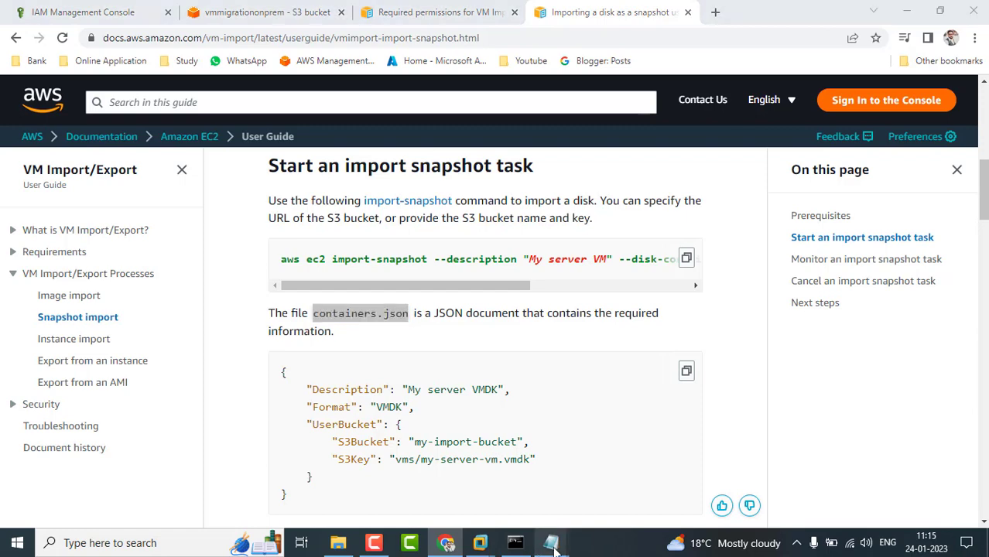
left_click(723, 484)
key("ctrl+v")
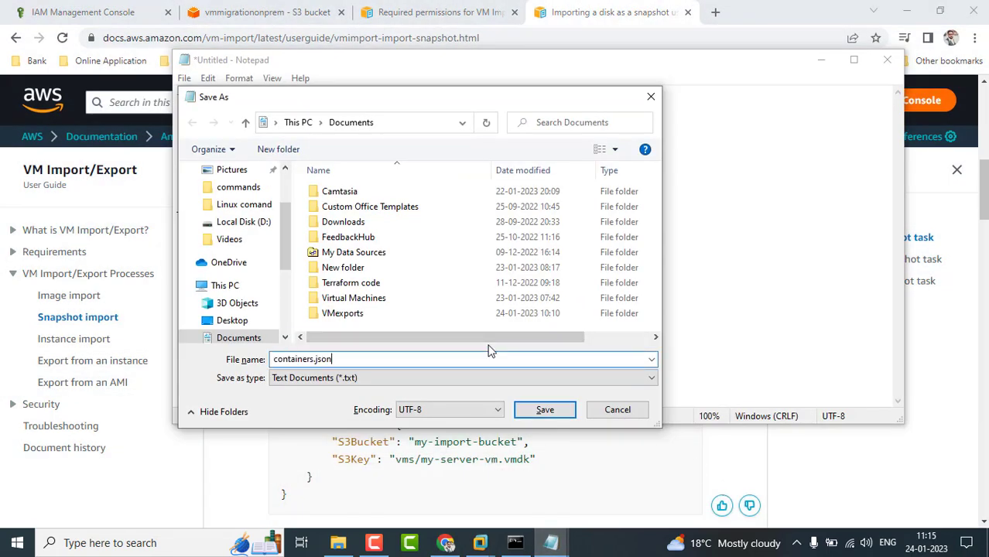
left_click(531, 409)
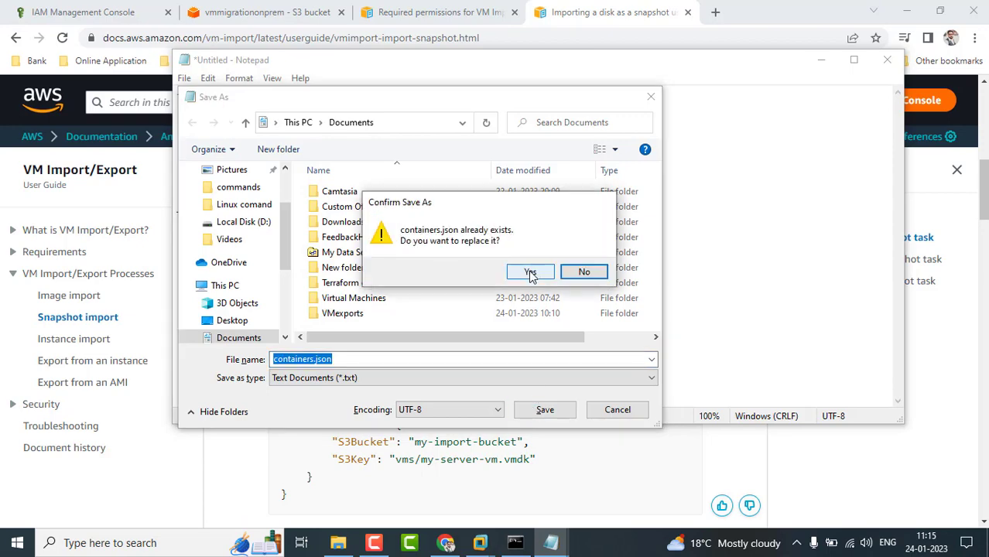
left_click(531, 271)
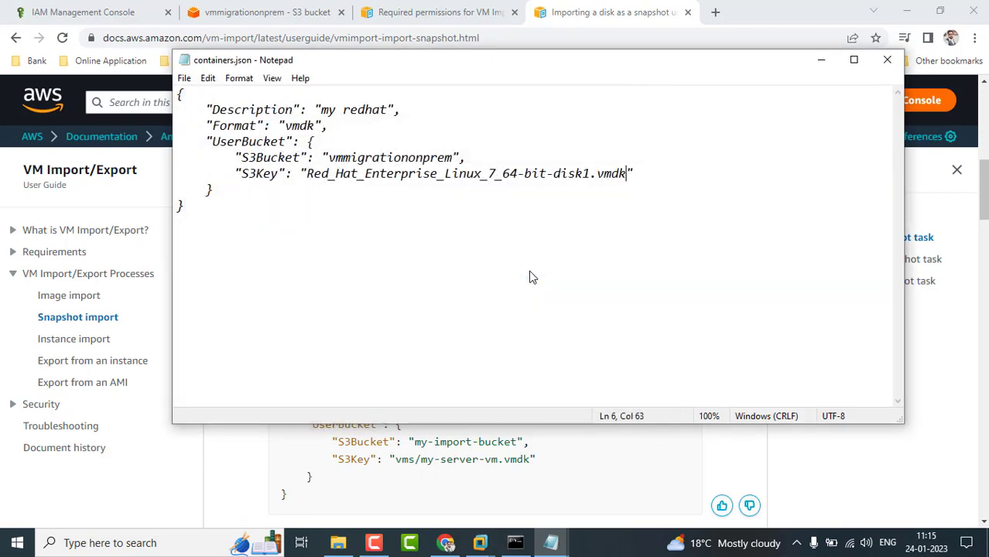
left_click(886, 61)
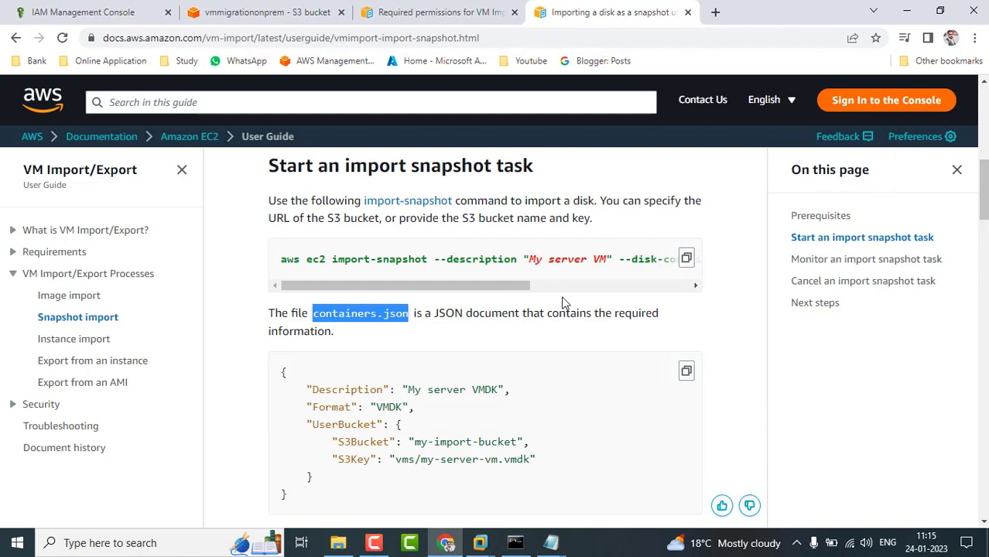
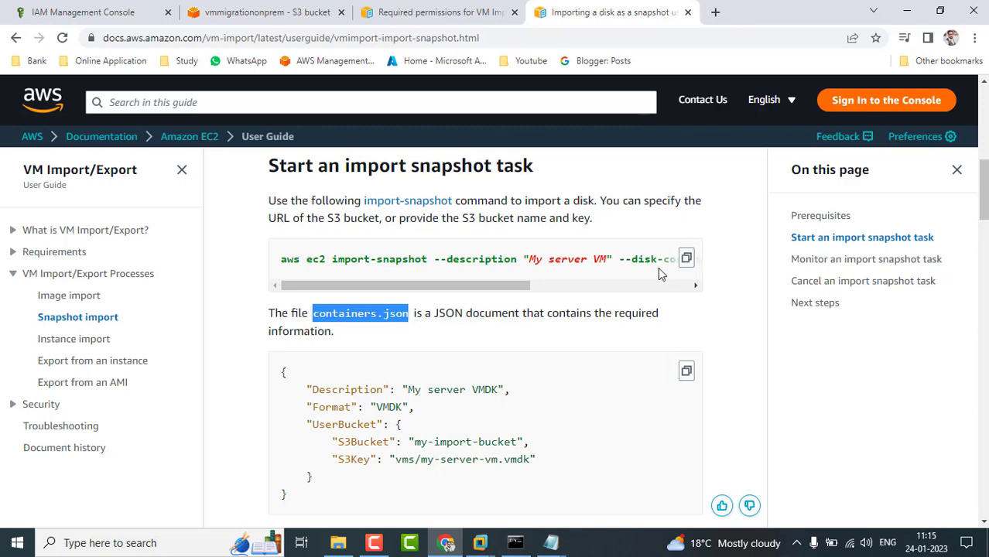
left_click(77, 295)
scroll(518, 360, "down", 10)
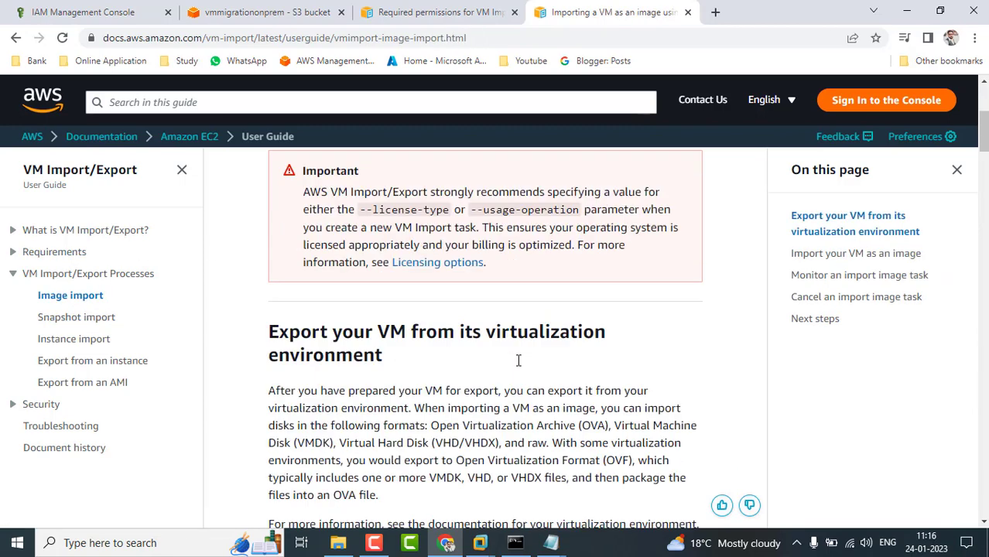
scroll(519, 360, "down", 10)
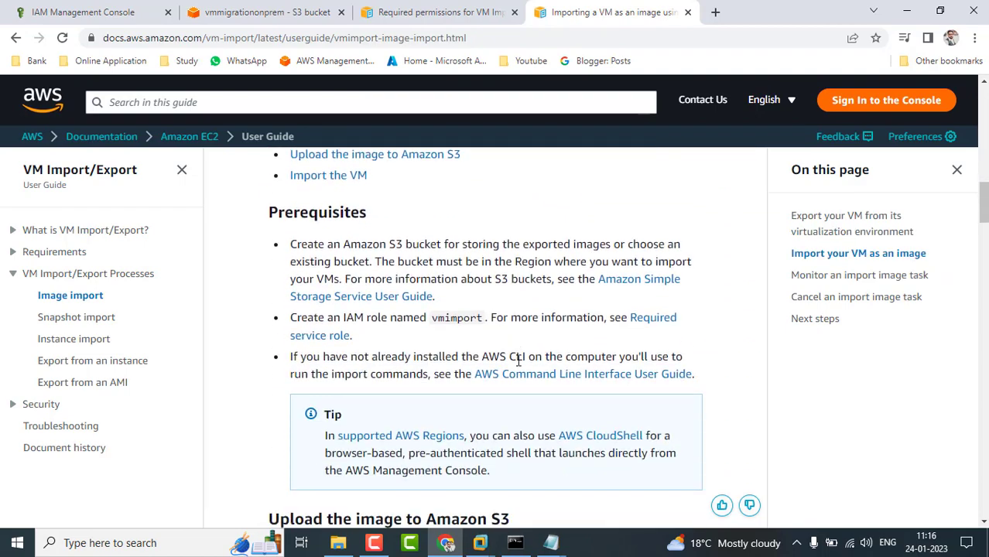
scroll(518, 360, "down", 3)
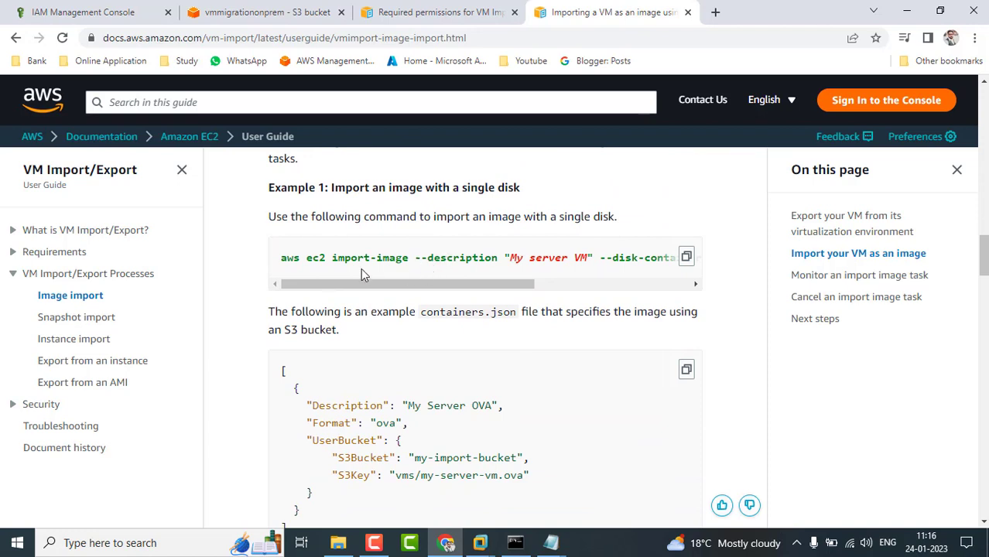
- Copy the aws ec2 import-snapshot command from the Snapshot import guide page into the untitled Notepad document, below the stored access keys
left_click(80, 324)
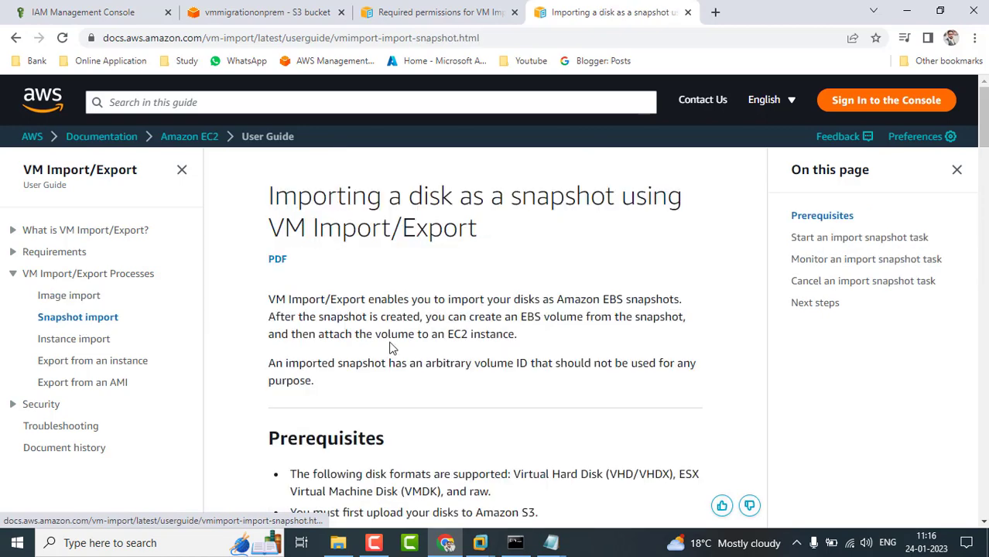
scroll(602, 400, "down", 5)
scroll(602, 400, "down", 3)
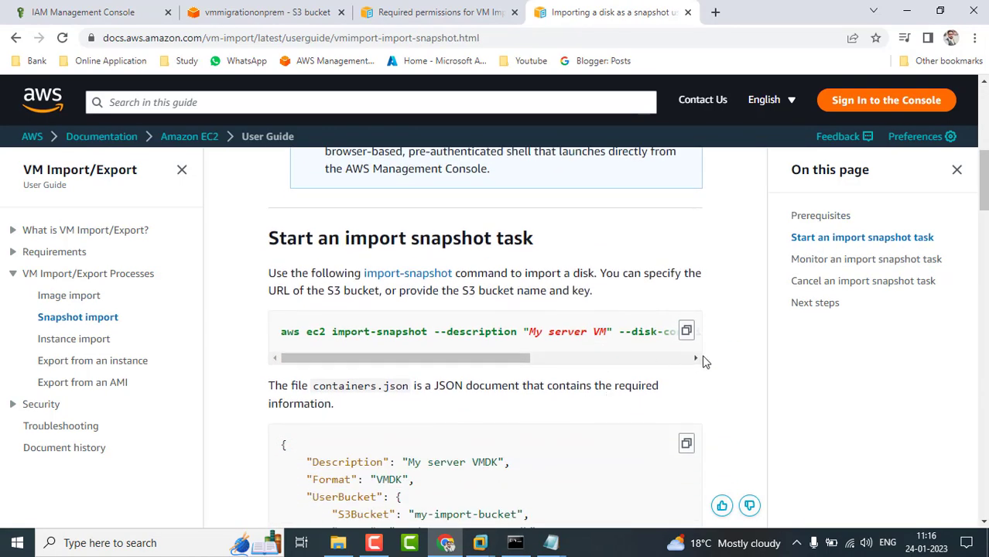
left_click(686, 334)
mouse_move(551, 542)
left_click(629, 493)
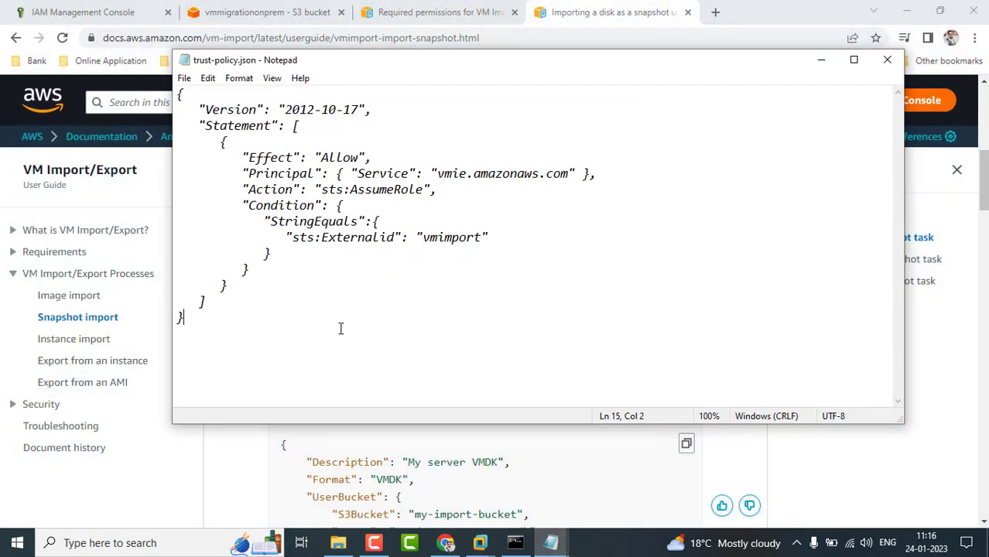
left_click(194, 319)
mouse_move(553, 541)
left_click(473, 467)
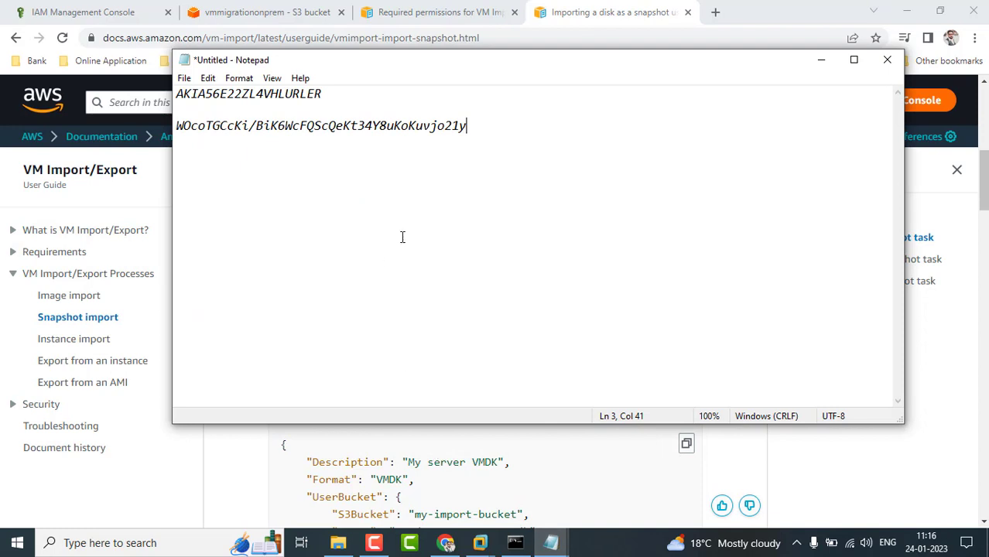
key("Return")
key("Return")
key("ctrl+v")
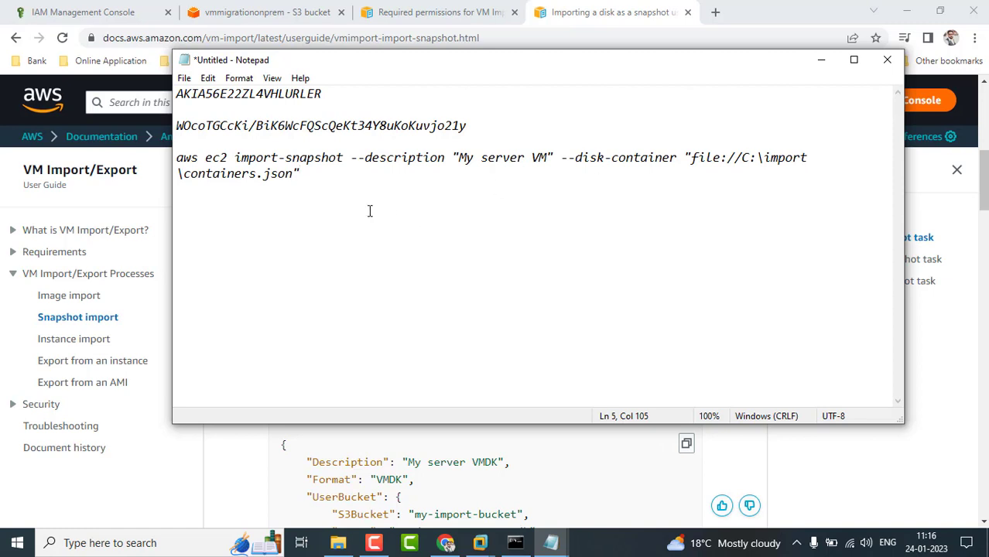
- Set the import-snapshot command's disk-container path to "file://containers.json" and its description to "My redhat"
left_click(184, 174)
key("BackSpace")
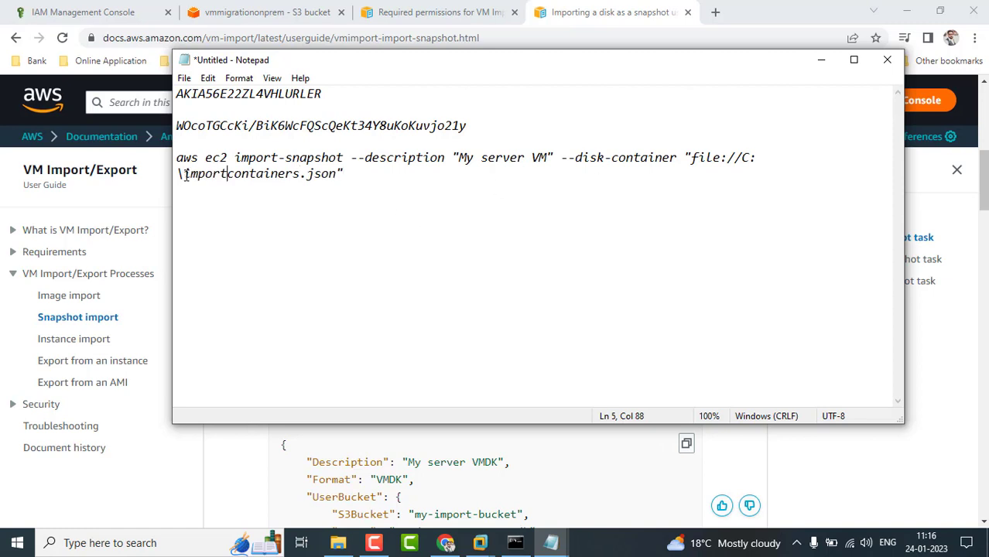
key("BackSpace")
key("BackSpace")
key("BackSpace")
key("BackSpace")
key("BackSpace")
key("BackSpace")
key("BackSpace")
key("BackSpace")
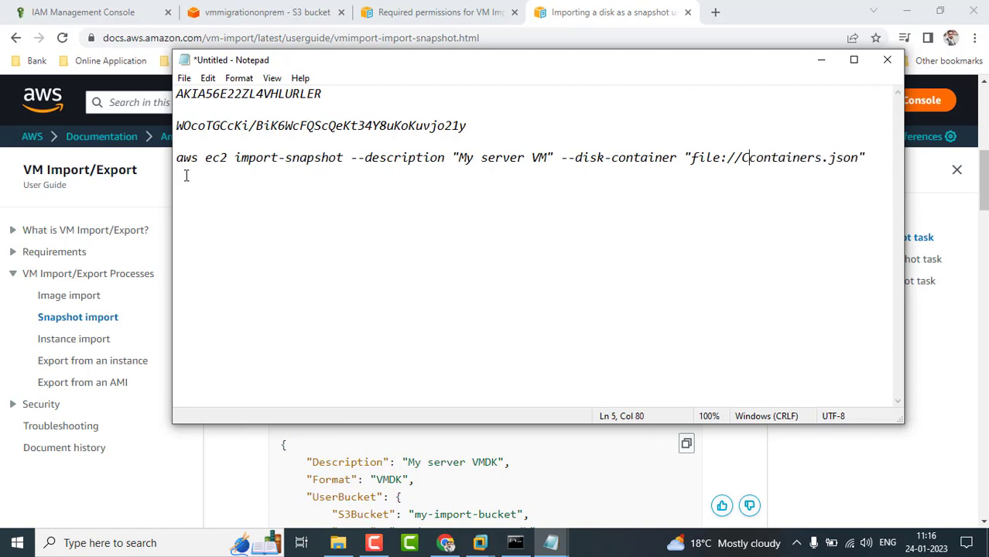
key("BackSpace")
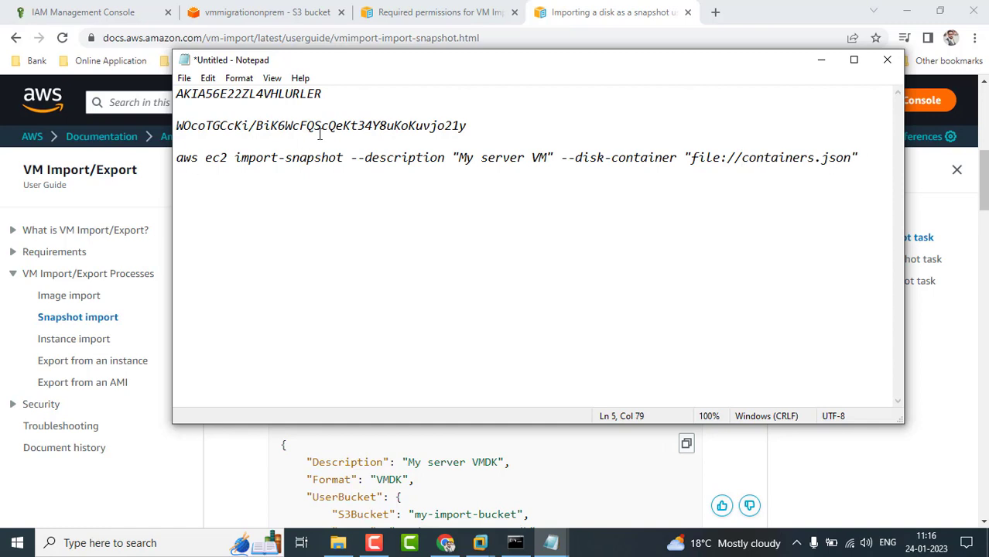
left_click_drag(461, 160, 547, 159)
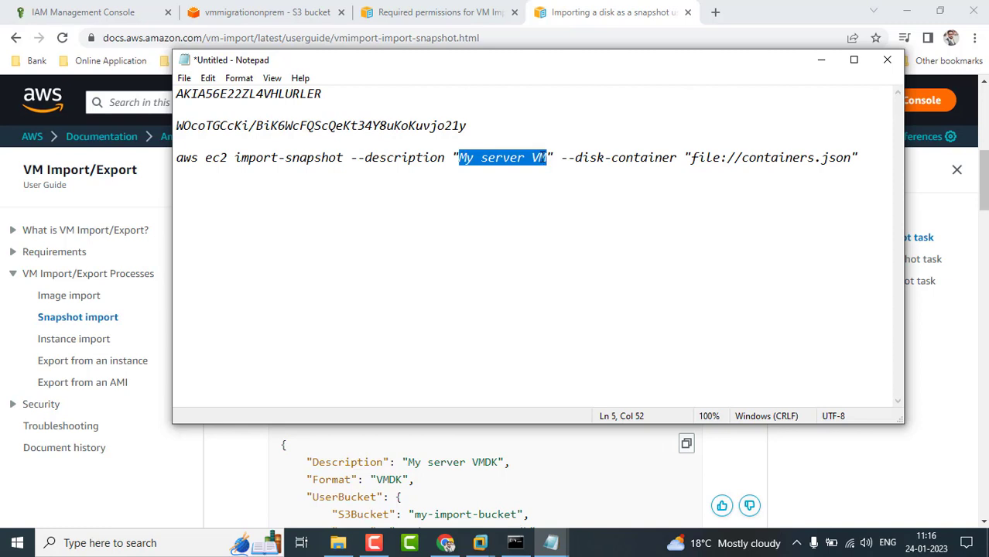
type("My redhat")
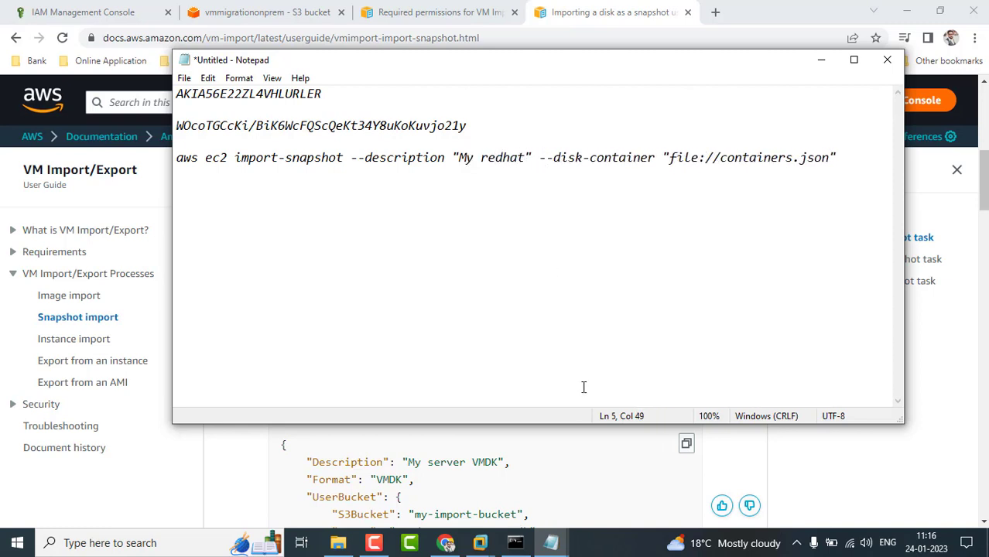
- Bring up the trust-policy.json document in Notepad and close it
mouse_move(551, 542)
left_click(604, 478)
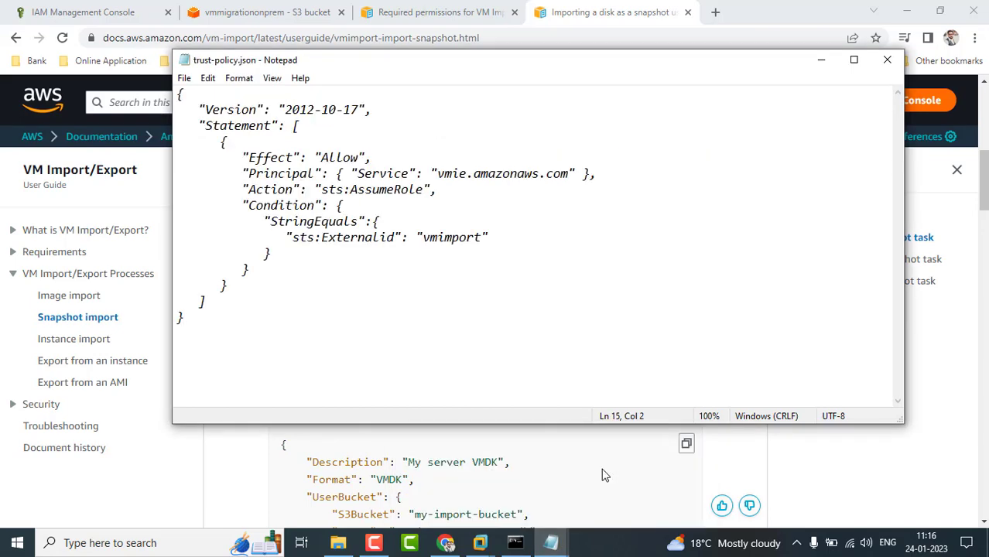
left_click(886, 65)
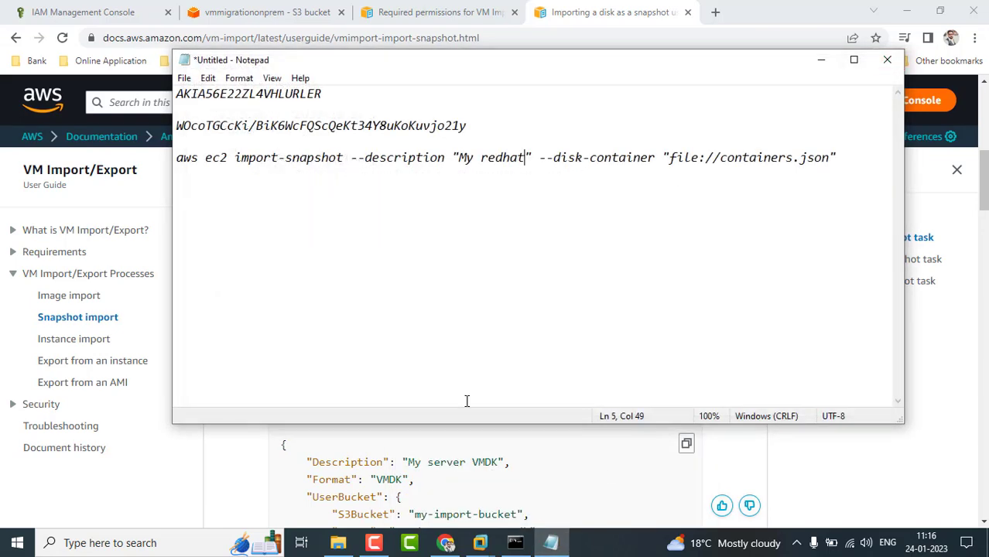
- Open containers.json from the Documents folder in Notepad, making Notepad the default app for .json files
left_click(338, 542)
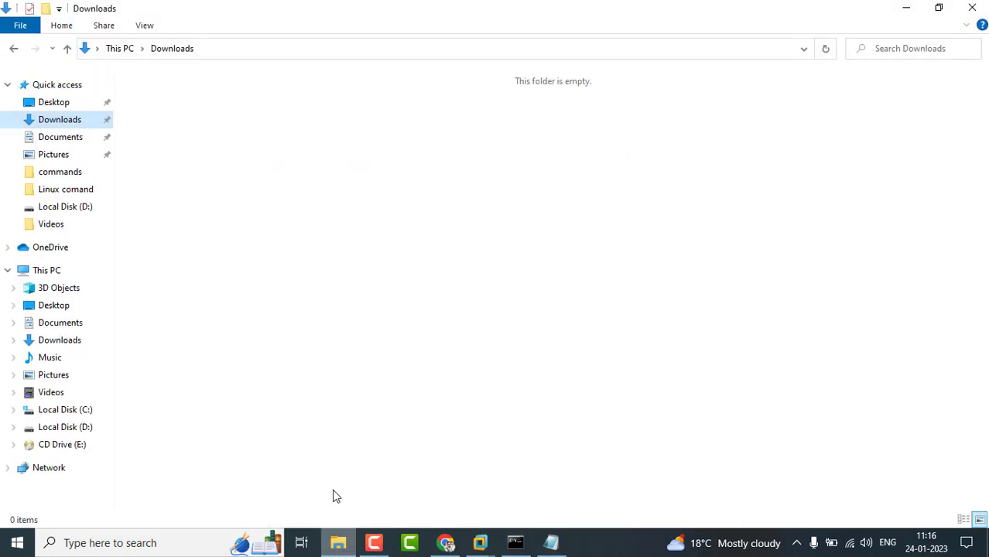
left_click(60, 137)
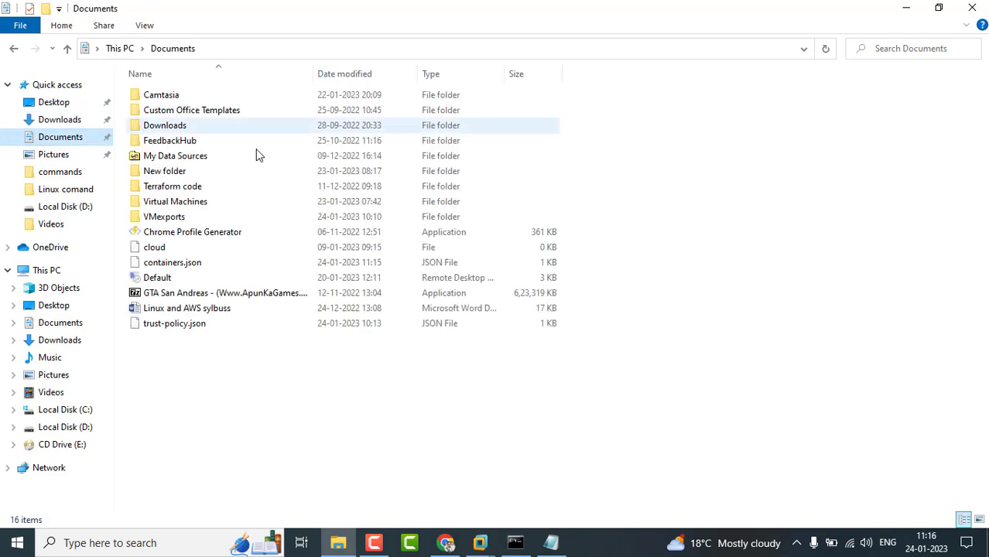
left_click(190, 267)
right_click(189, 268)
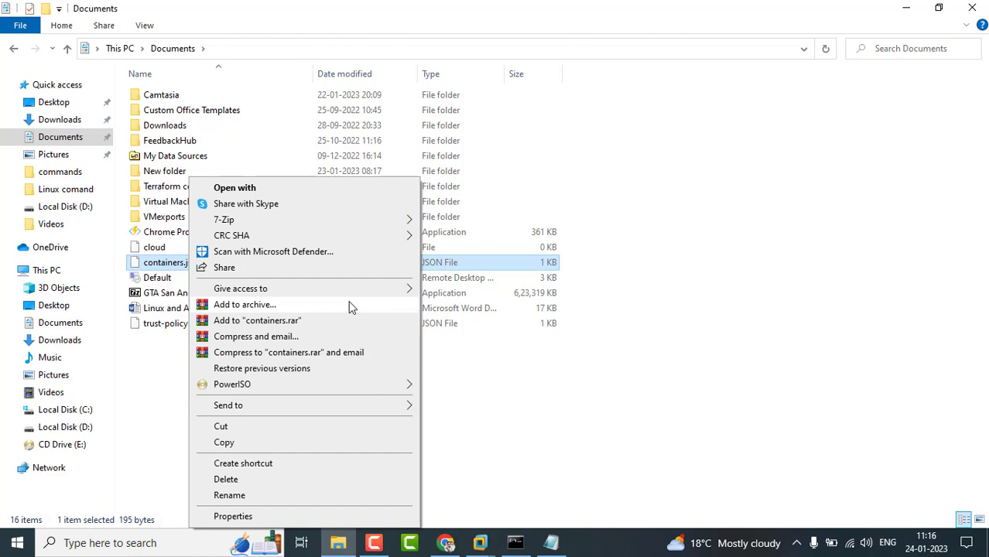
left_click(283, 187)
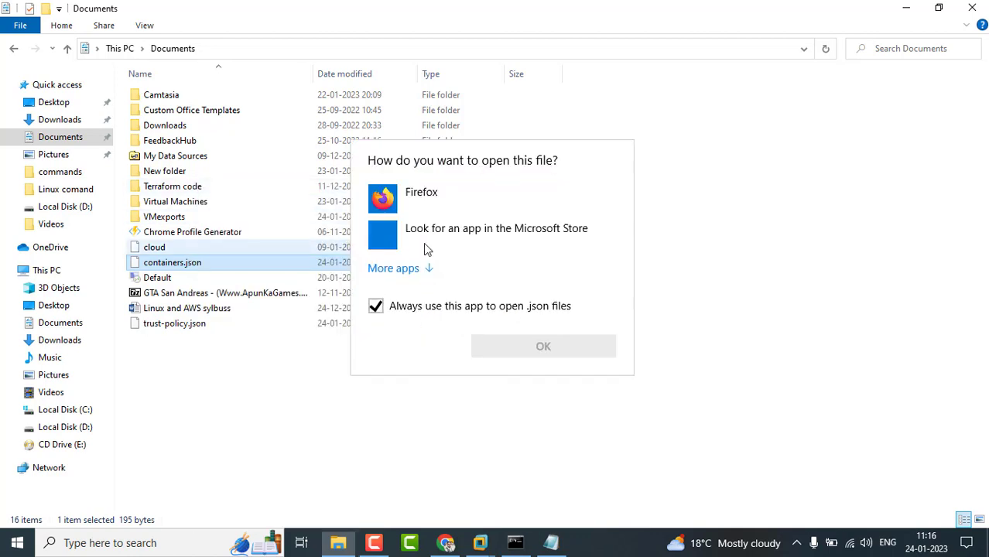
left_click(409, 271)
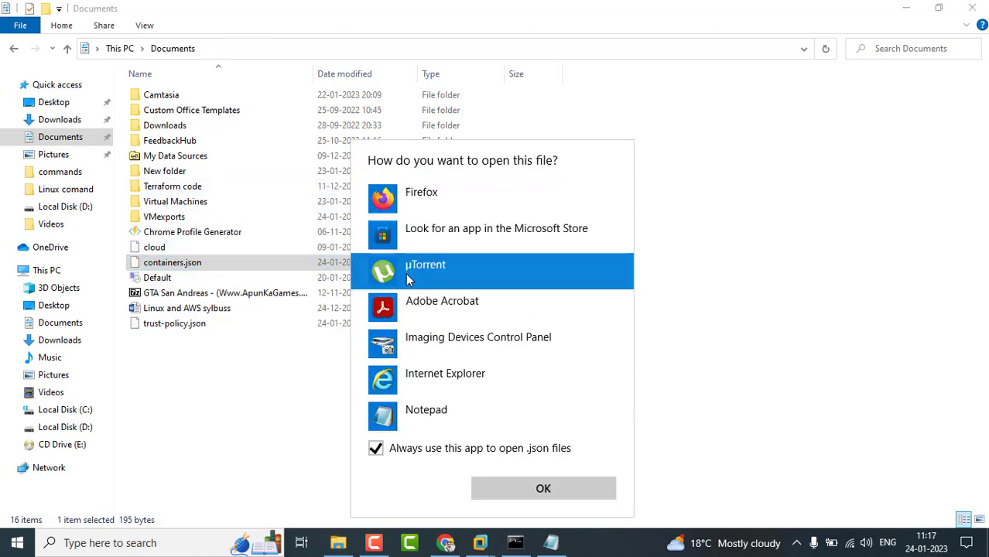
double_click(440, 409)
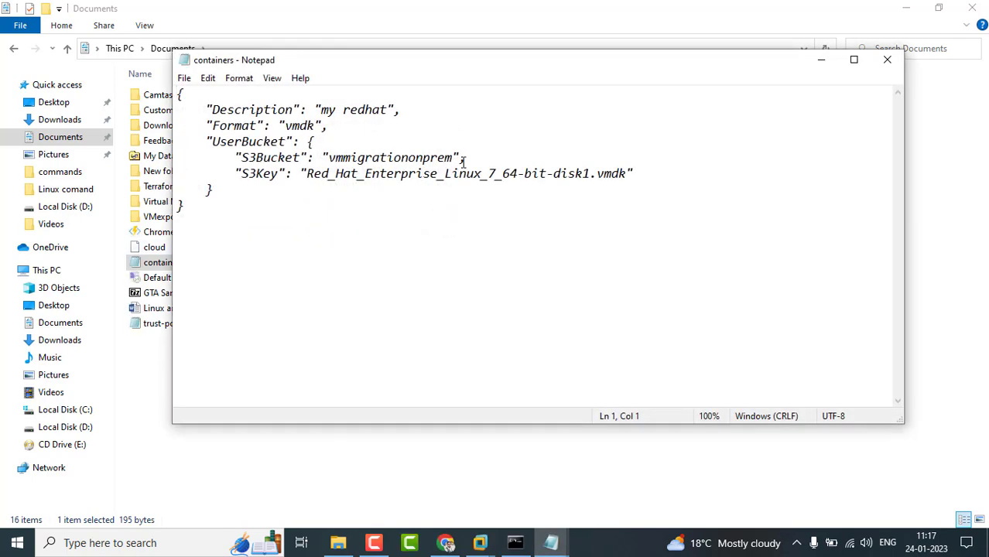
- Check the Description value in containers.json and close the document
left_click_drag(328, 110, 396, 109)
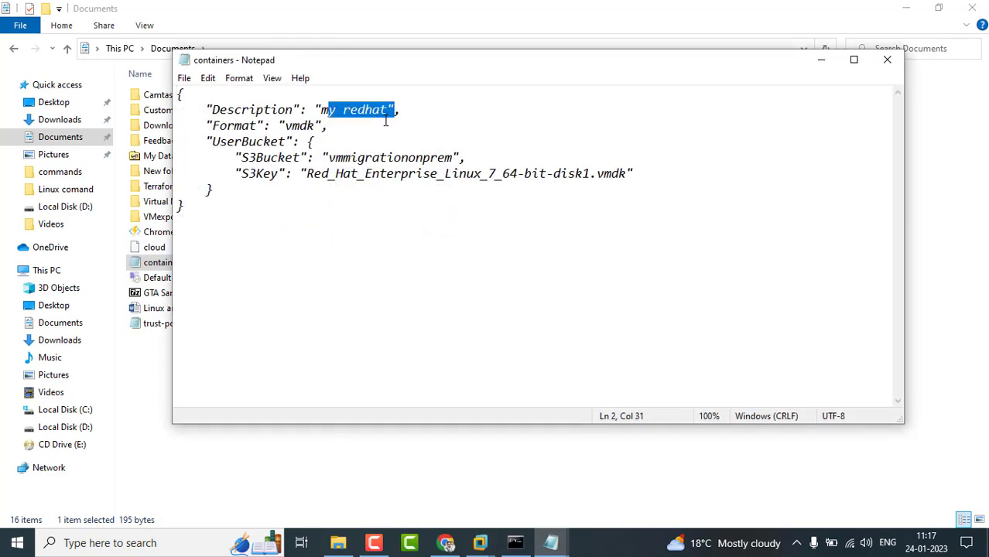
left_click(386, 122)
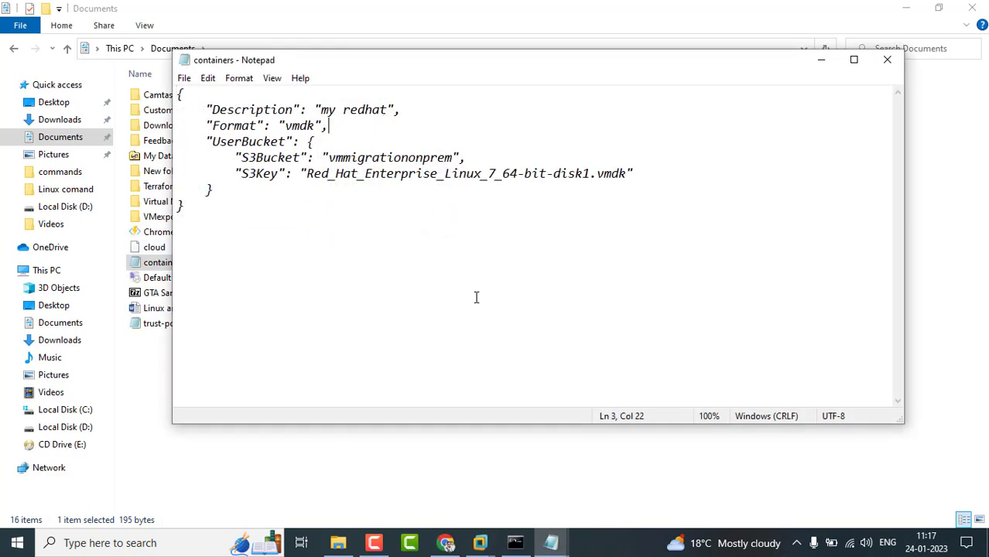
left_click(895, 68)
- In the untitled Notepad document, change the import-snapshot command's description to lowercase "my redhat"
key("alt+Tab")
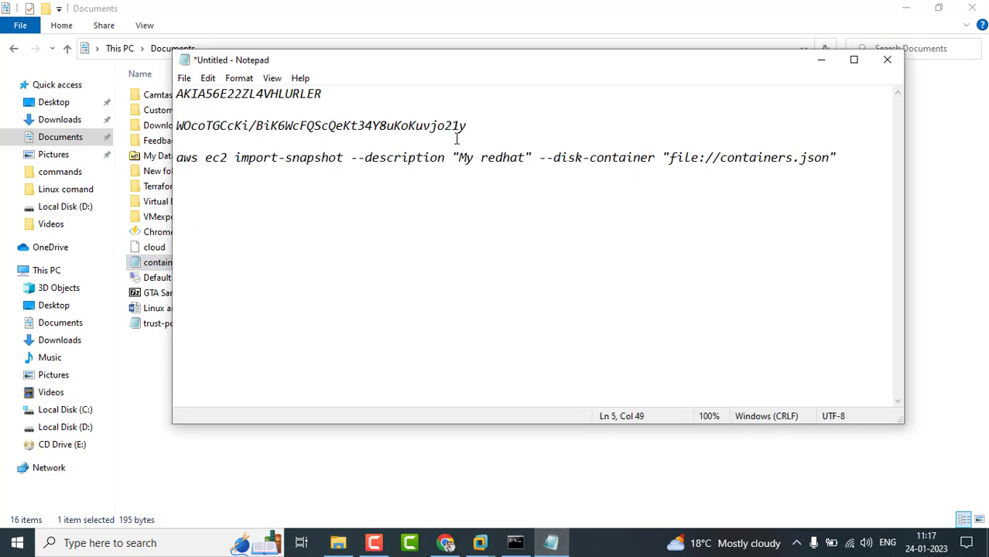
key("BackSpace")
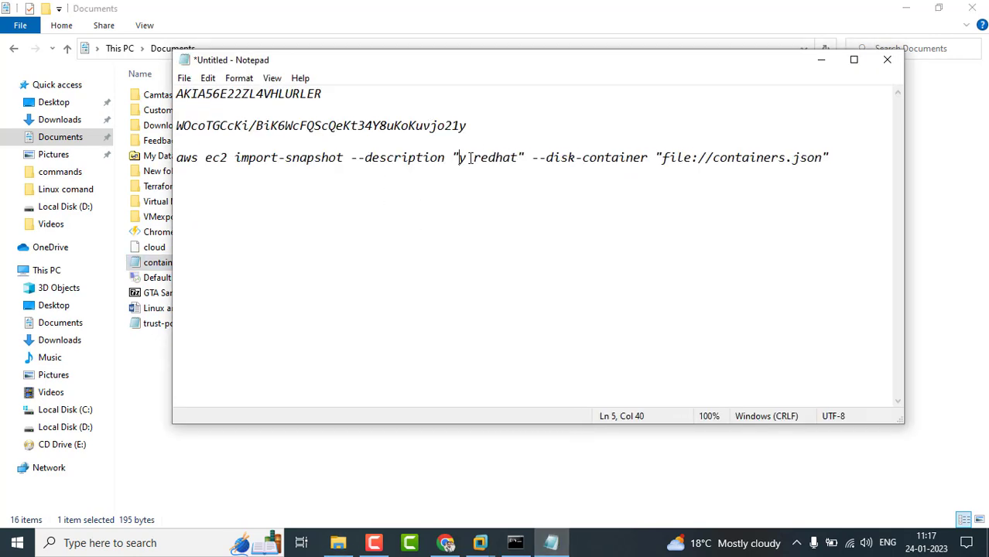
type("m")
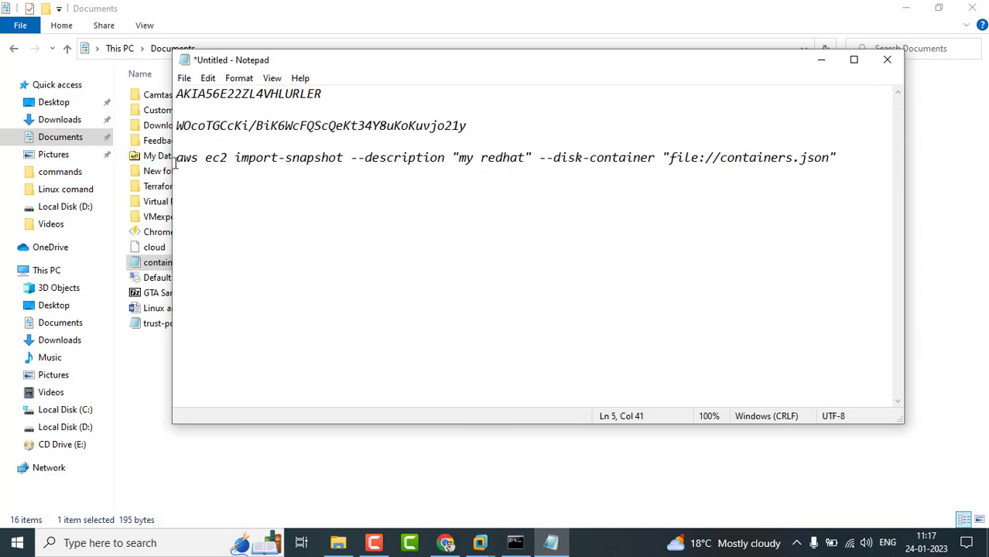
- Copy the complete aws ec2 import-snapshot command from Notepad and run it in the Command Prompt from the Documents folder
left_click_drag(178, 158, 838, 171)
key("ctrl+c")
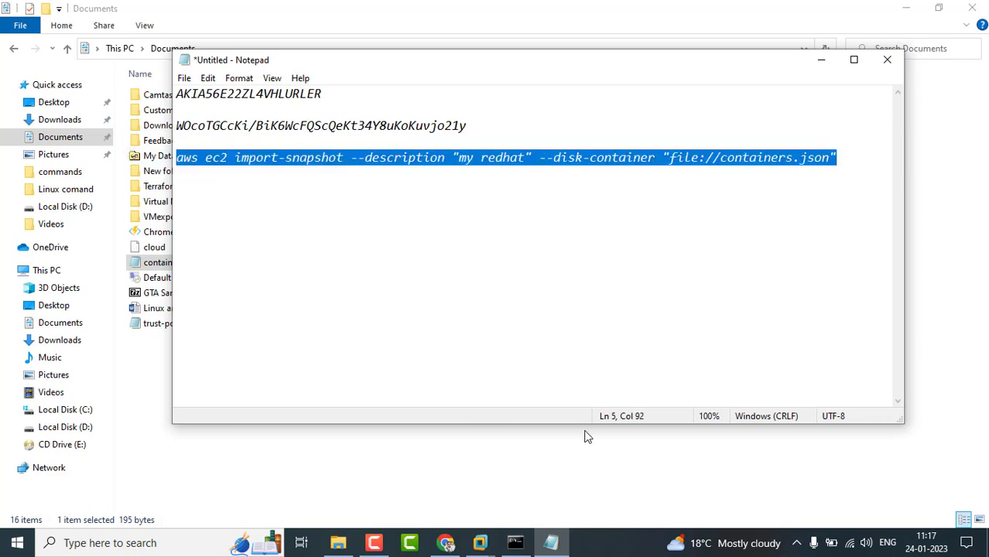
left_click(515, 540)
left_click(373, 383)
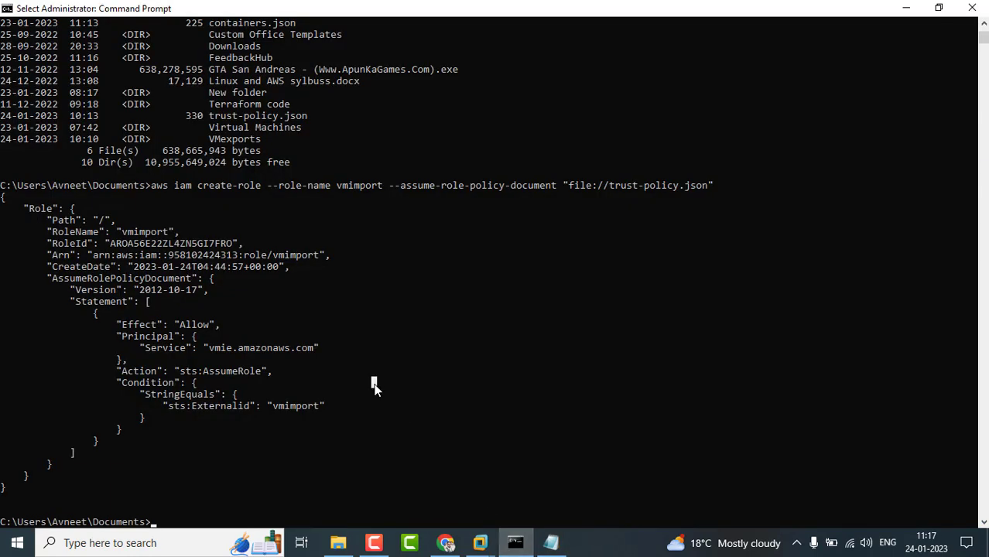
key("Escape")
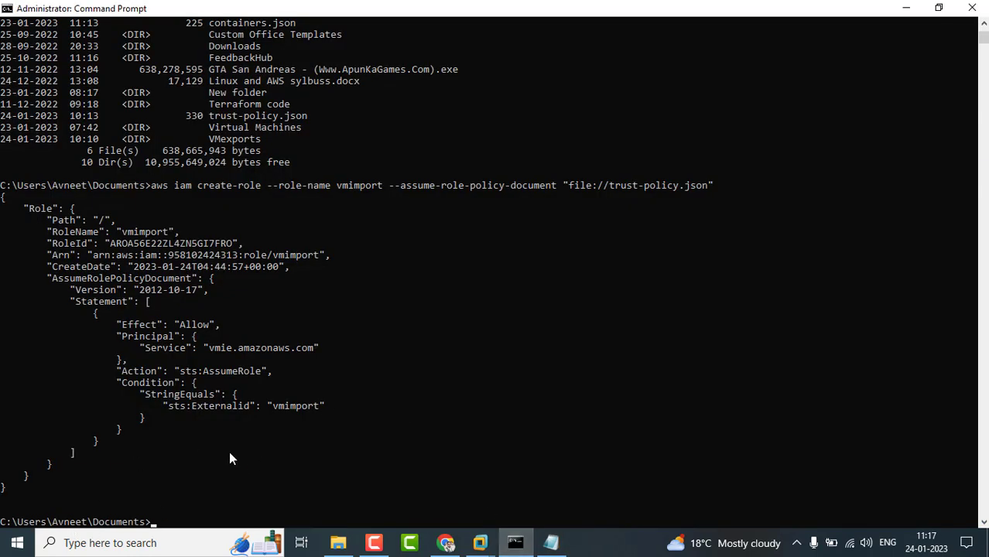
left_click(551, 542)
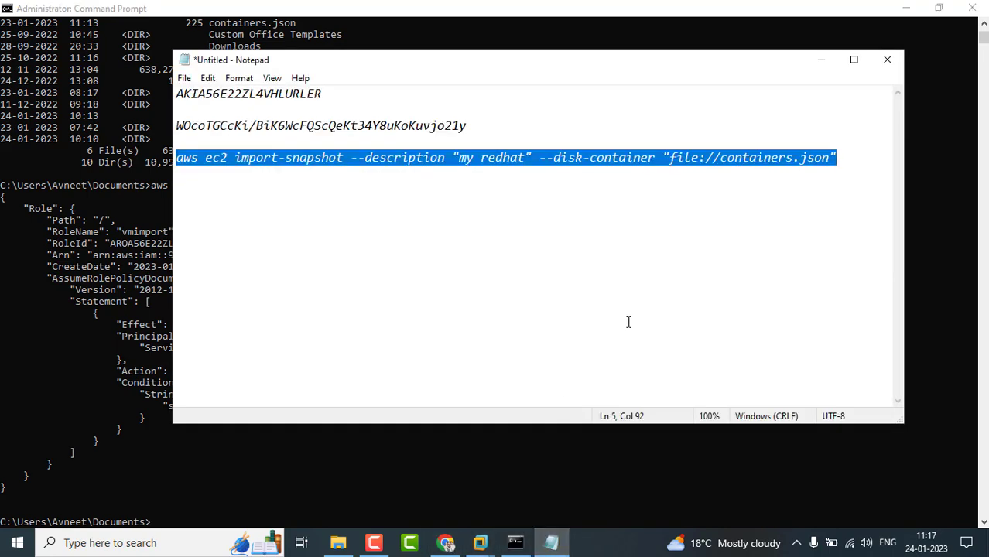
left_click(218, 472)
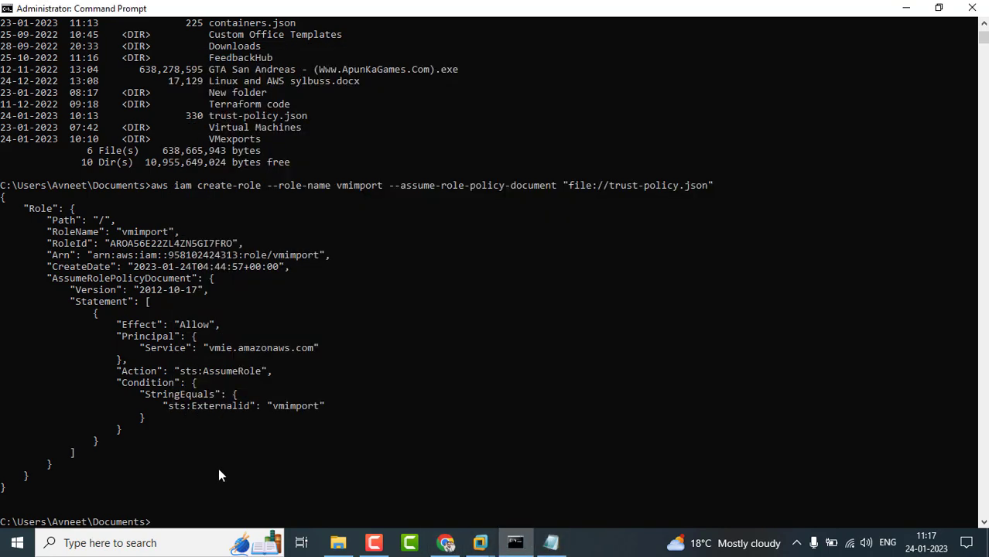
key("Return")
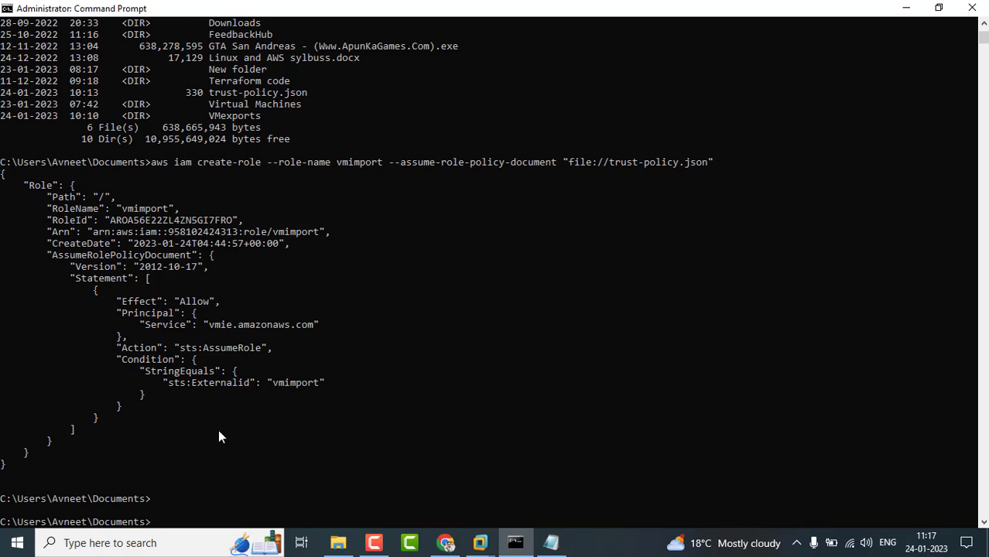
key("ctrl+v")
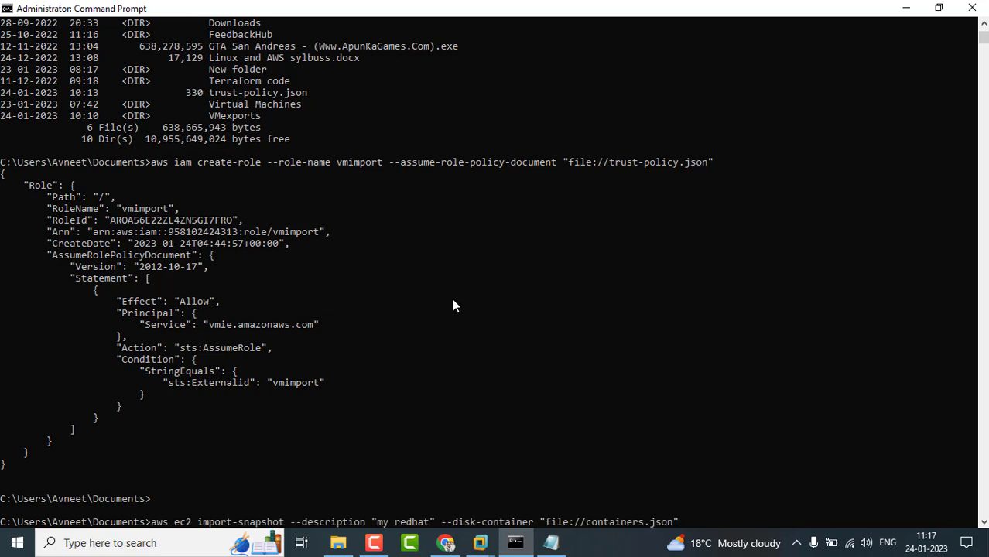
key("Return")
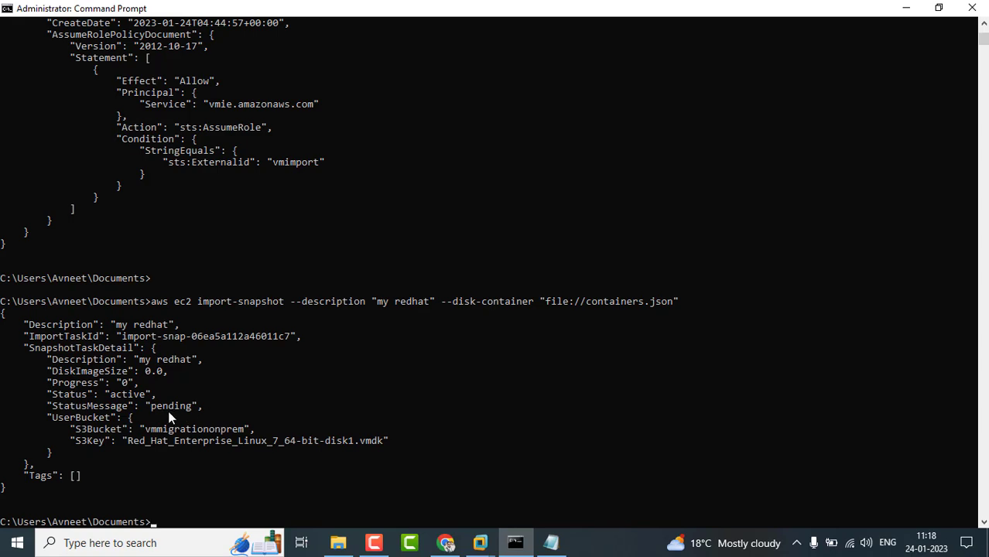
- Switch to Chrome and open the Elastic Block Store Snapshots list in the EC2 console, using the IAM console's tab
left_click(447, 544)
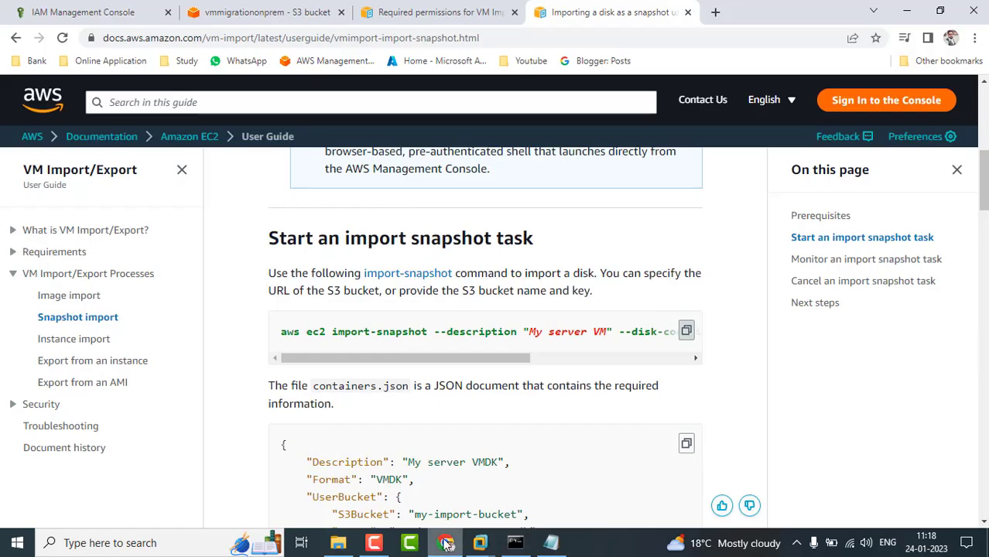
left_click(93, 11)
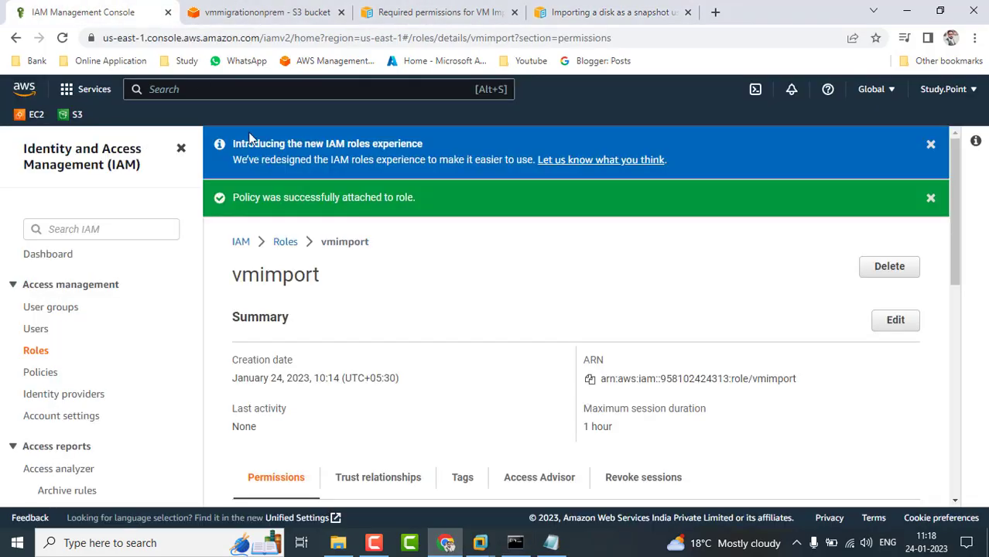
left_click(34, 116)
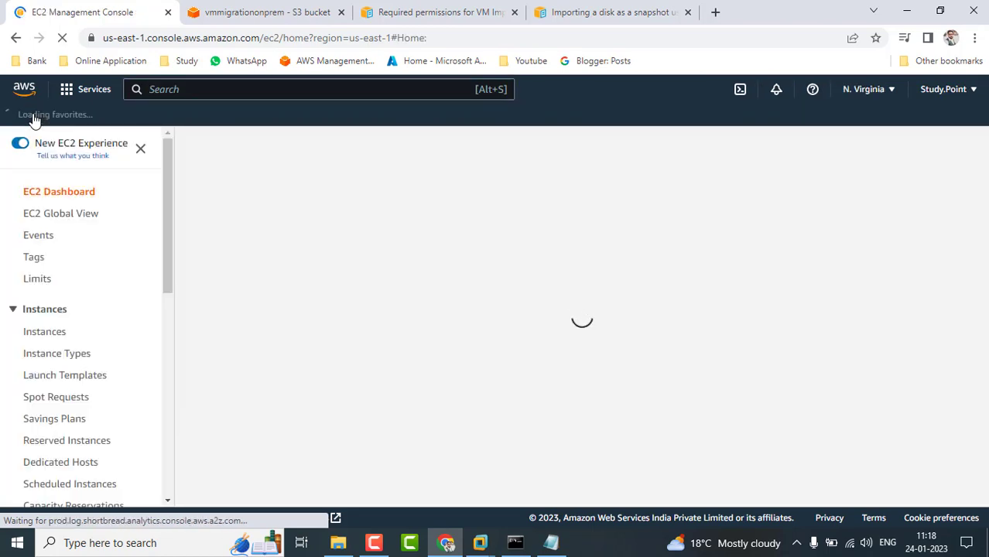
scroll(65, 394, "down", 5)
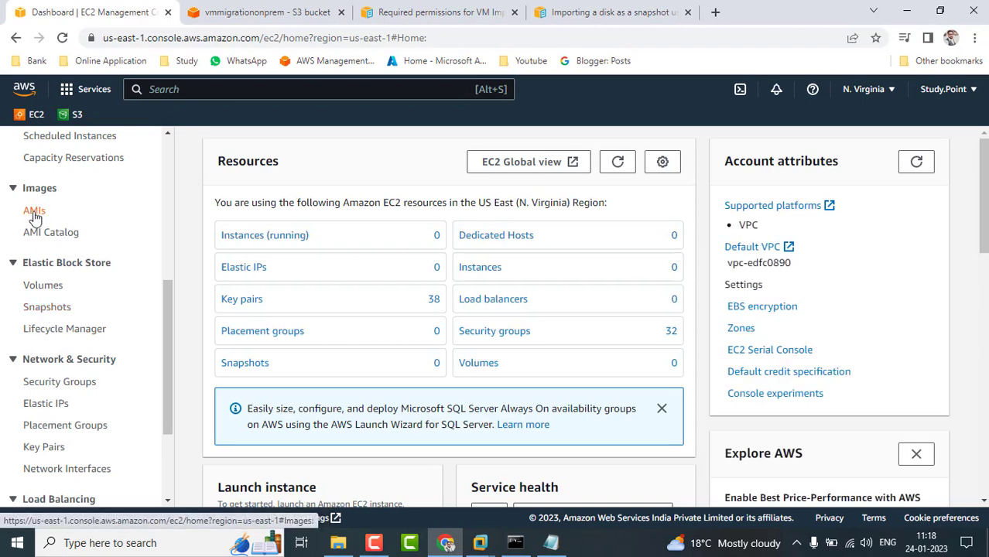
left_click(64, 313)
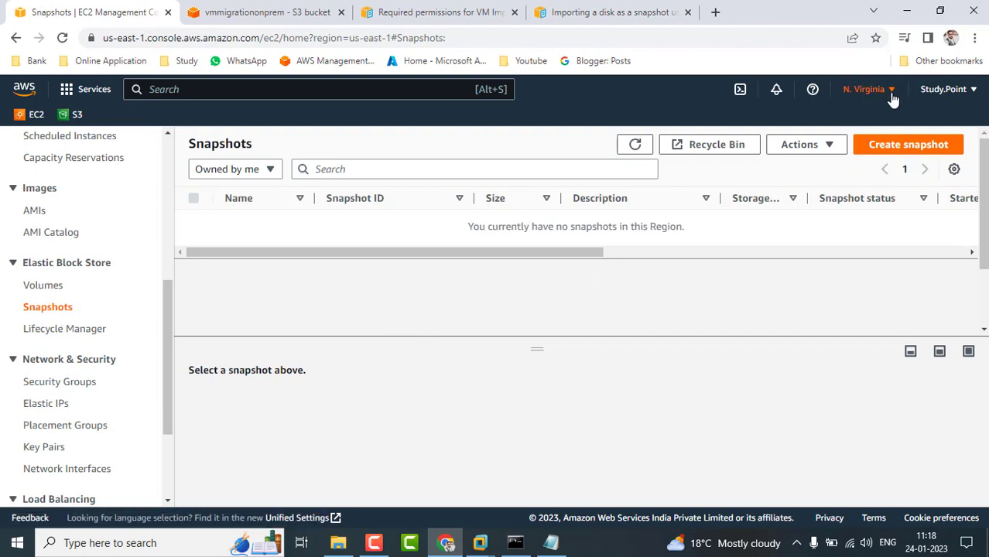
- Check the default region in the Command Prompt's earlier aws configure output, and refresh the EC2 snapshots list in Chrome
left_click(514, 543)
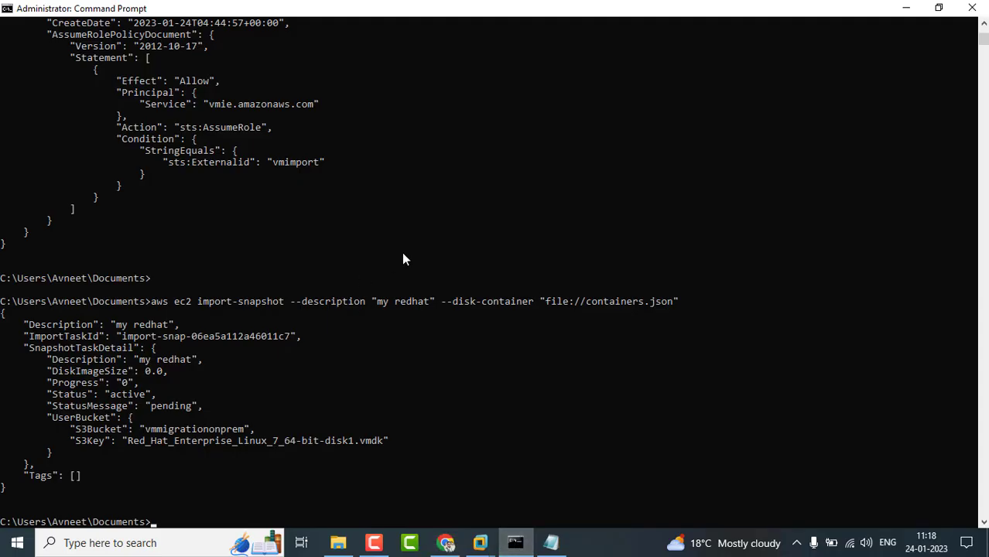
scroll(380, 286, "up", 20)
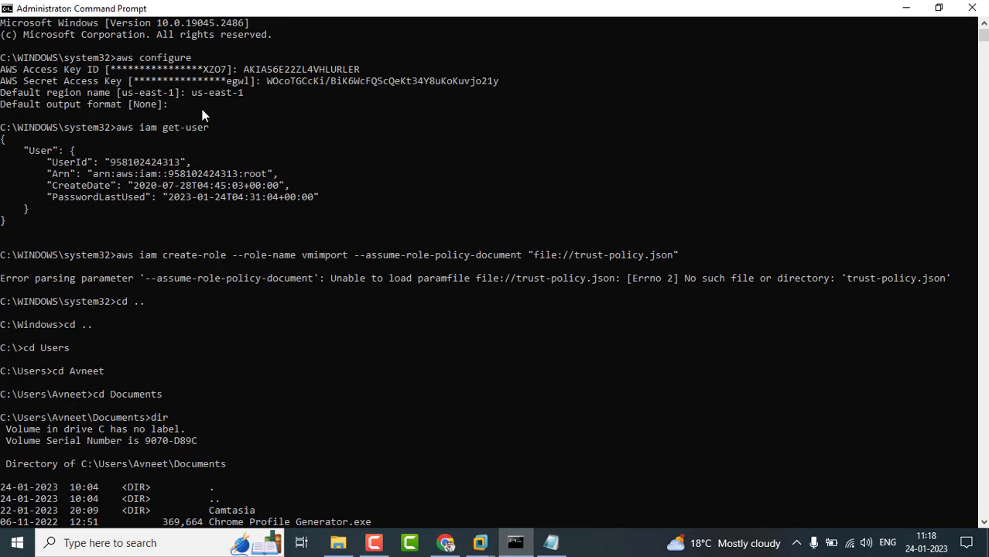
scroll(326, 245, "down", 15)
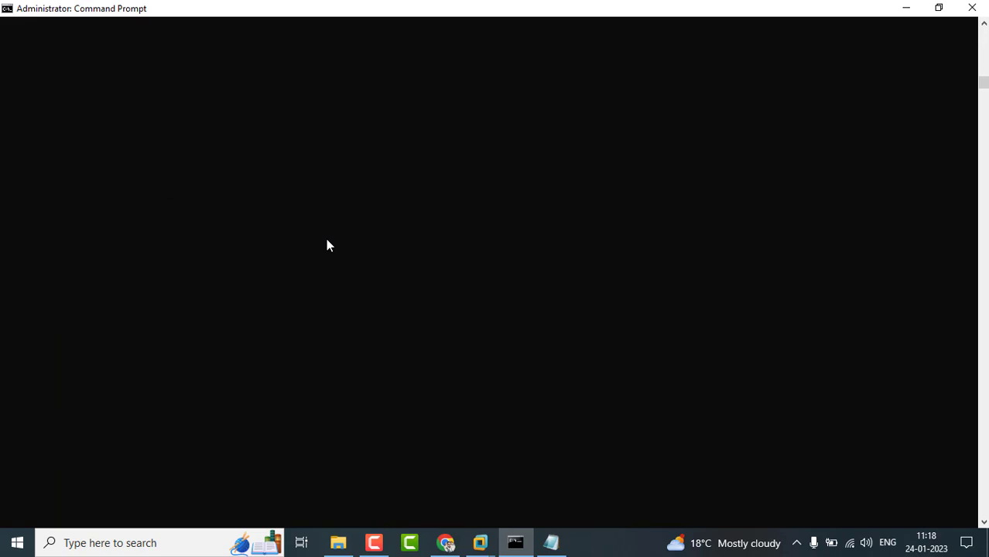
scroll(327, 244, "up", 15)
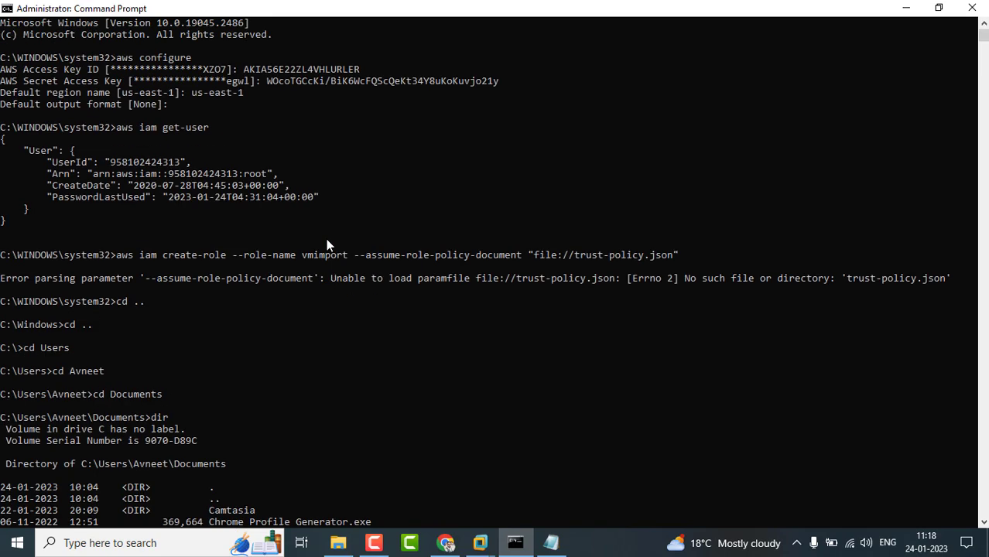
scroll(327, 246, "down", 15)
scroll(327, 245, "up", 3)
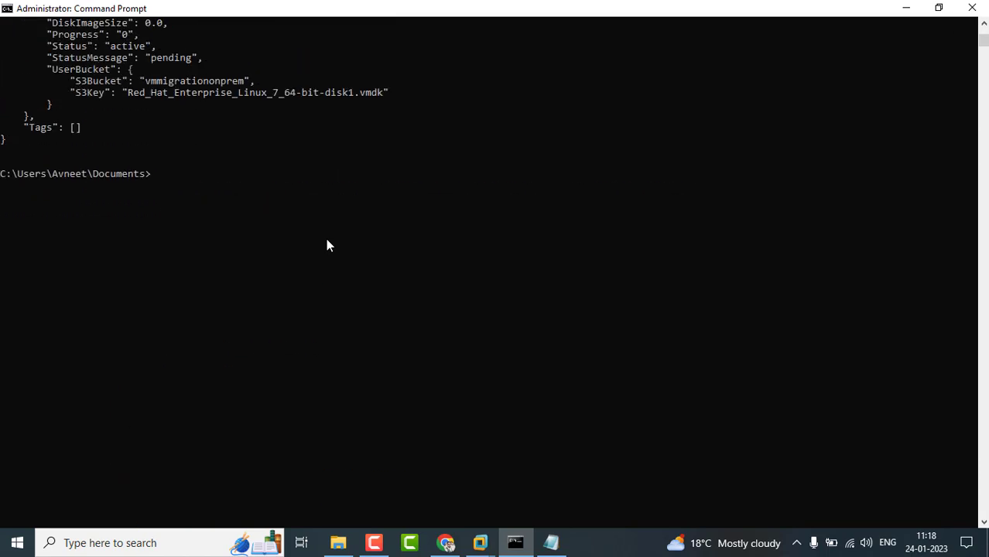
left_click(446, 542)
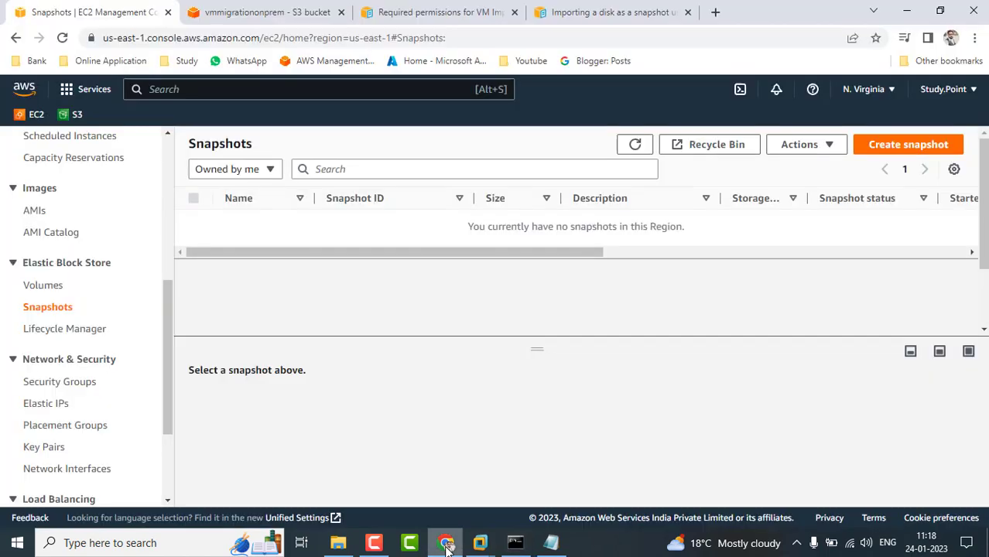
left_click(637, 145)
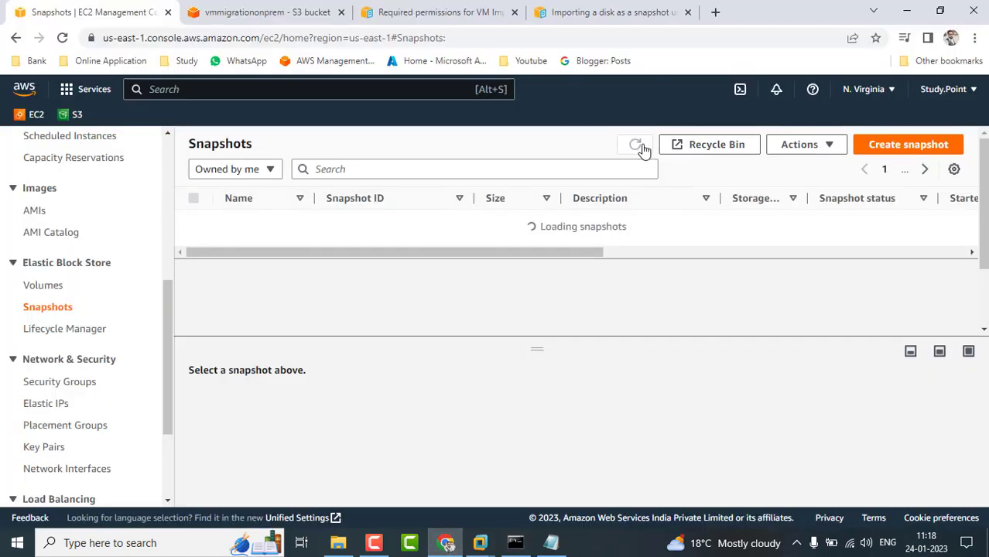
- Copy the describe-import-snapshot-tasks command from the AWS snapshot import guide into Notepad, two lines below the import-snapshot command
left_click(571, 11)
scroll(572, 371, "down", 10)
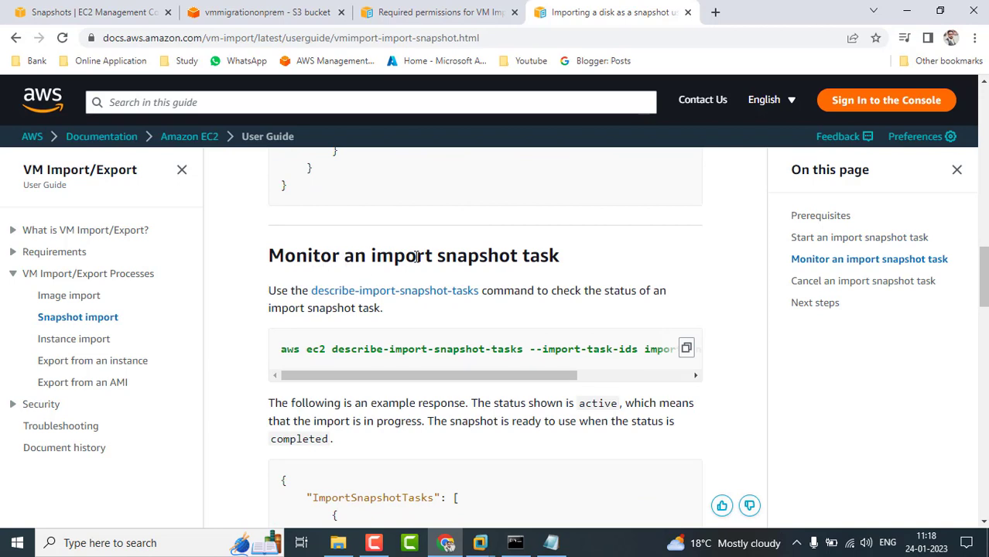
left_click(686, 352)
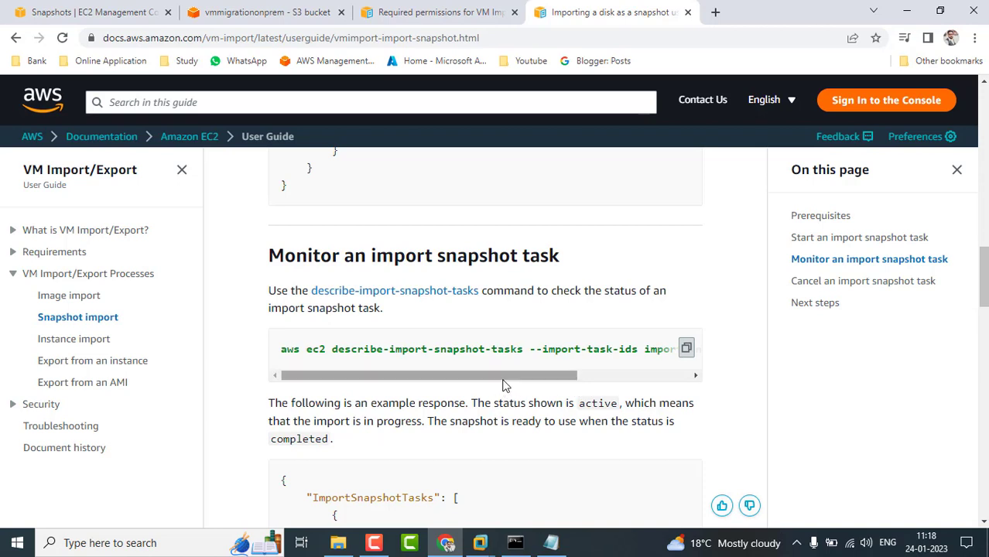
left_click_drag(504, 378, 433, 418)
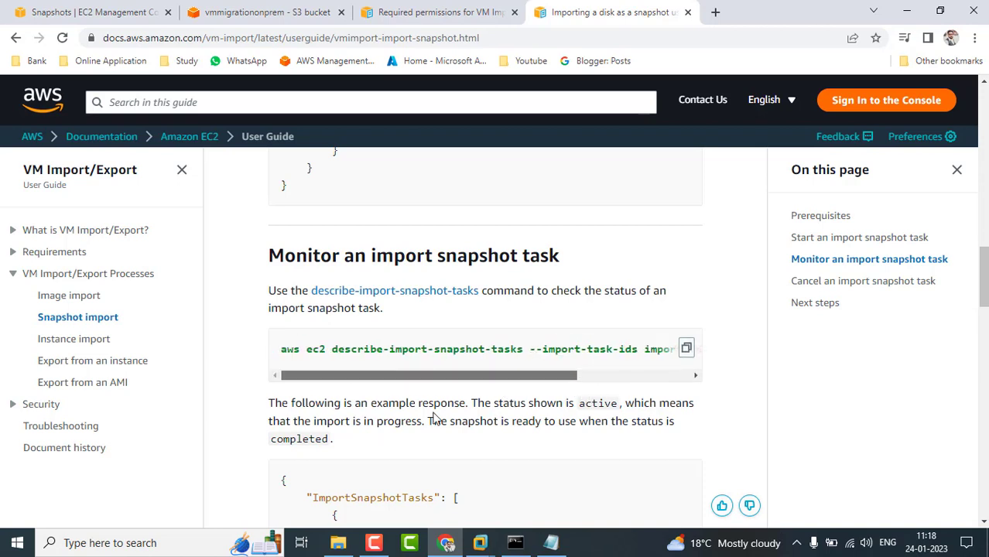
left_click(551, 542)
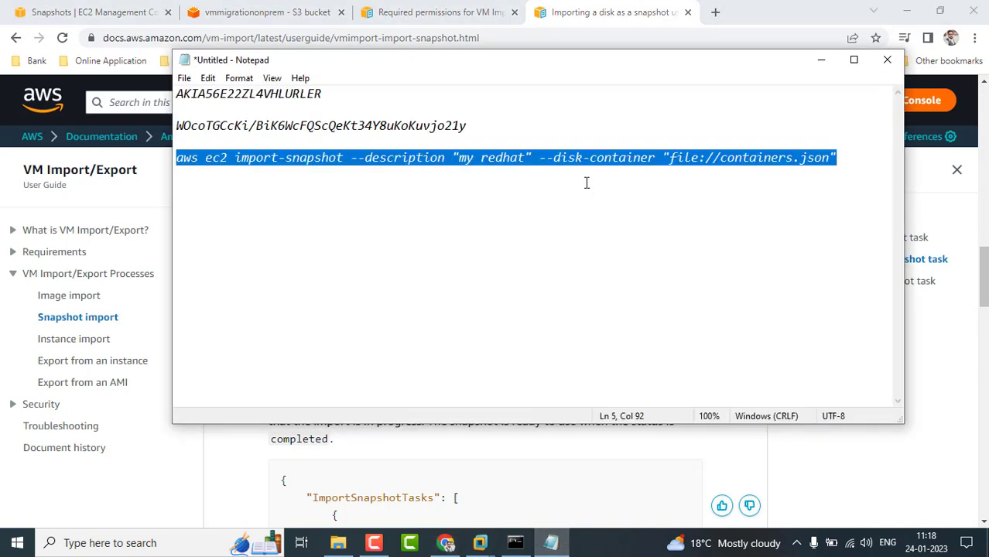
left_click(843, 155)
key("Return")
key("Return")
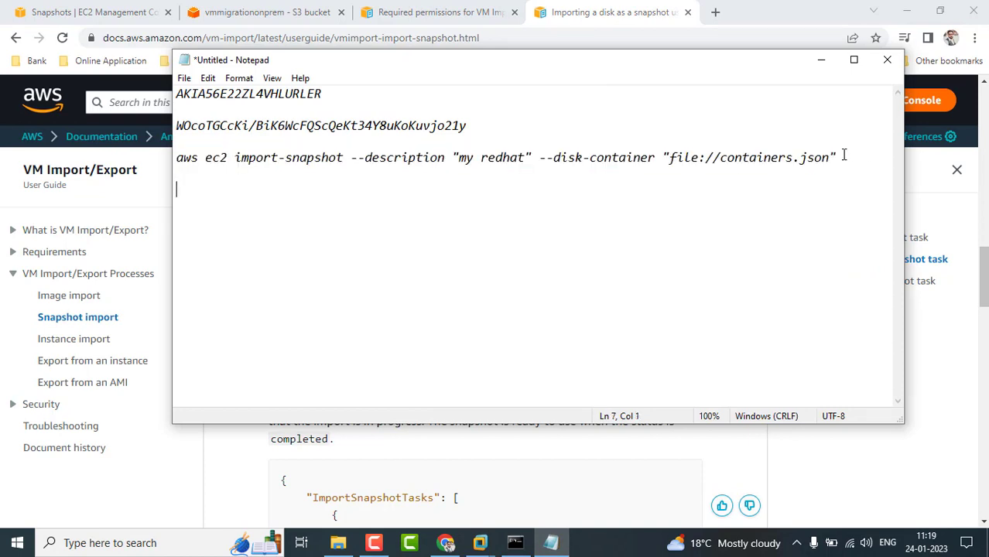
key("ctrl+v")
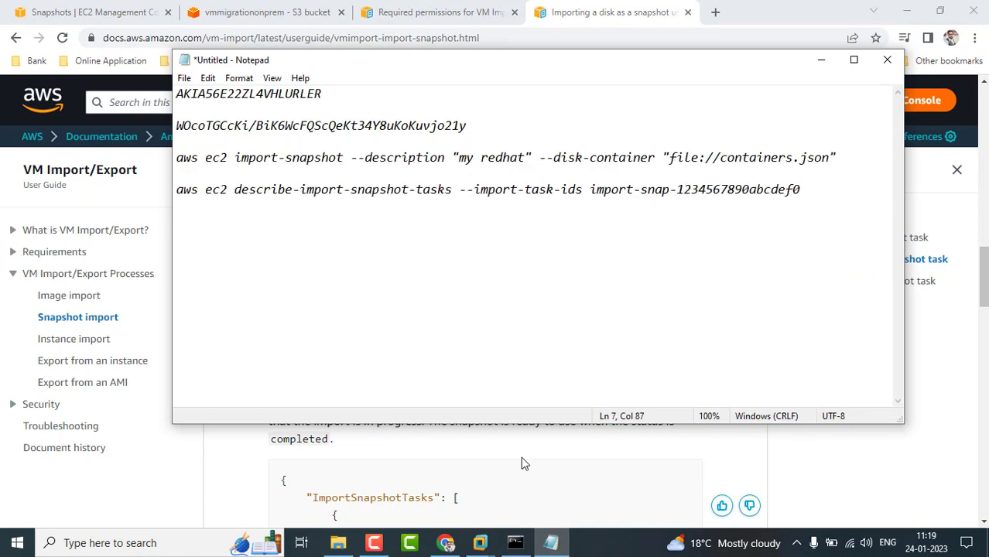
- Replace the sample task ID in Notepad's describe-import-snapshot-tasks command with import-snap-06ea5a112a46011c7, copied from the Command Prompt's ImportTaskId
left_click(515, 542)
scroll(324, 127, "up", 2)
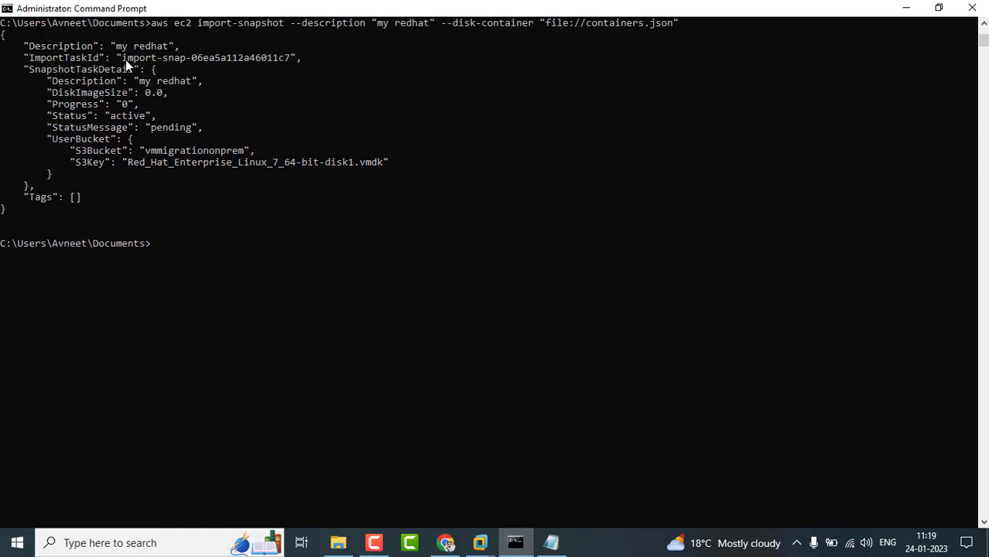
left_click_drag(124, 60, 289, 58)
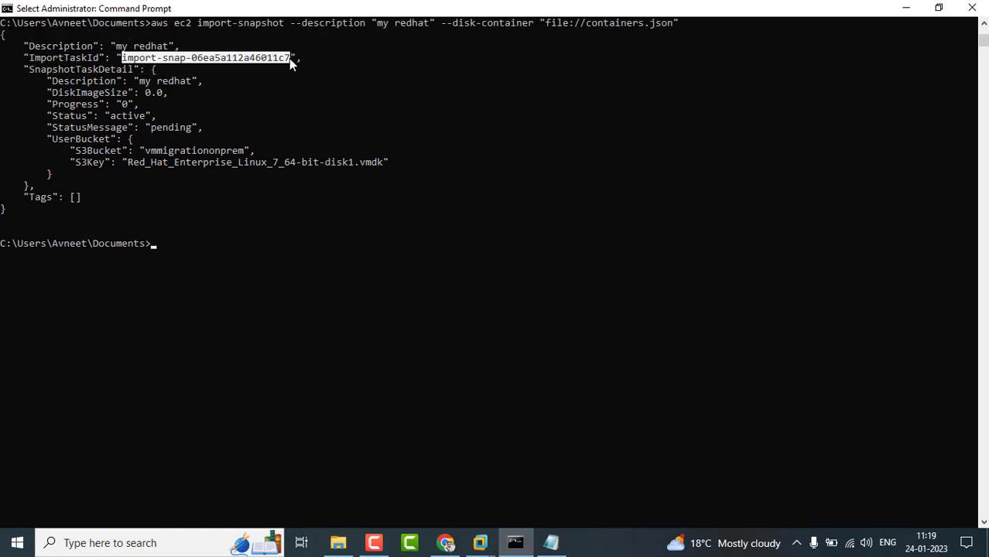
key("Return")
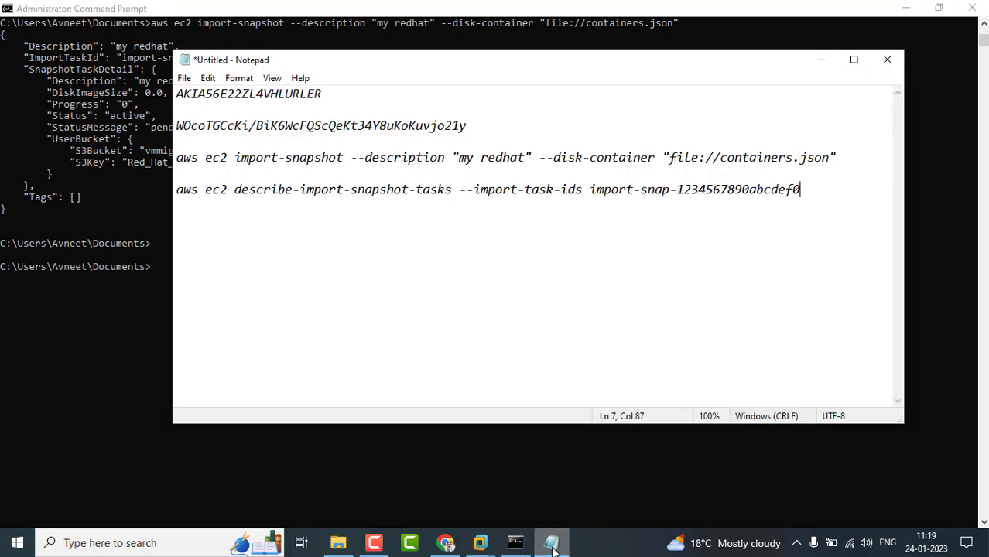
left_click(551, 542)
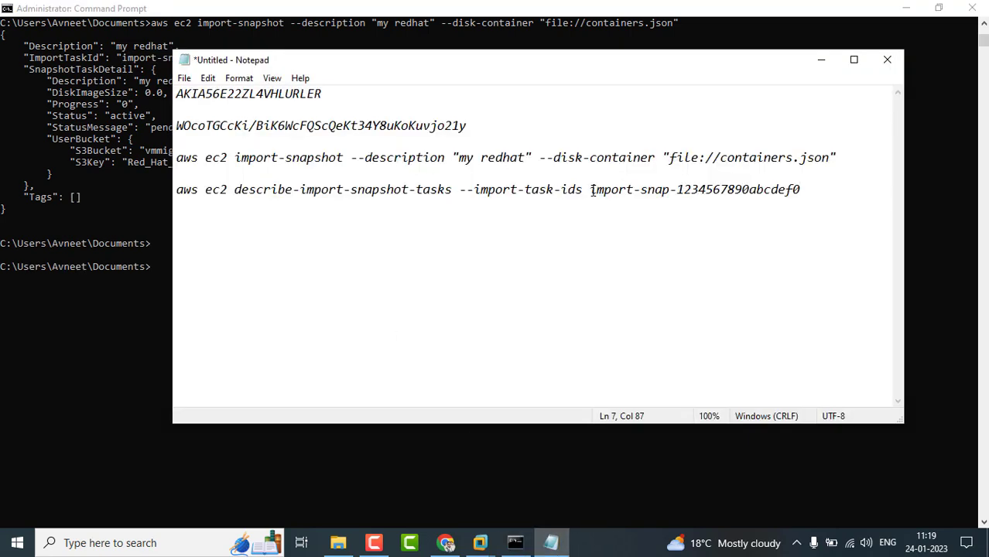
left_click_drag(591, 190, 808, 195)
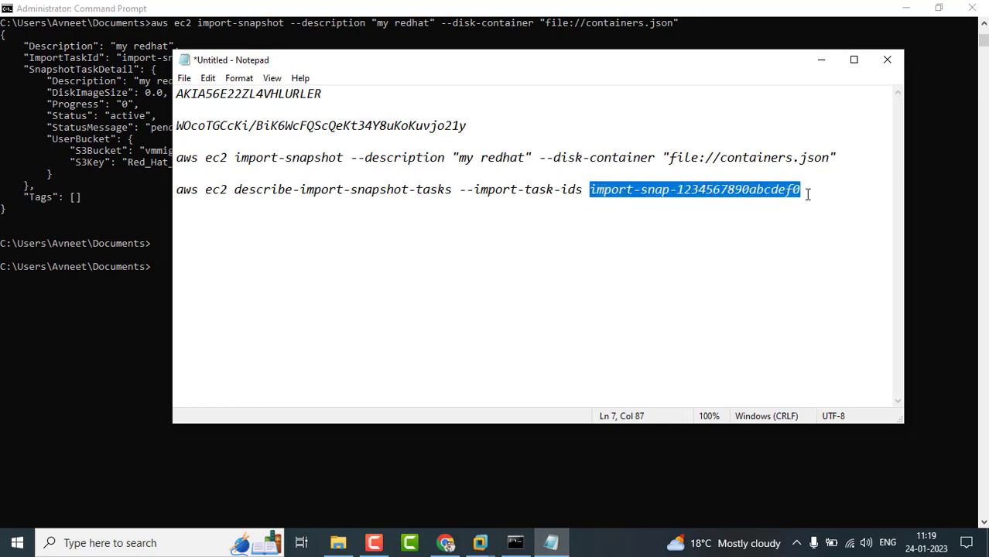
key("ctrl+v")
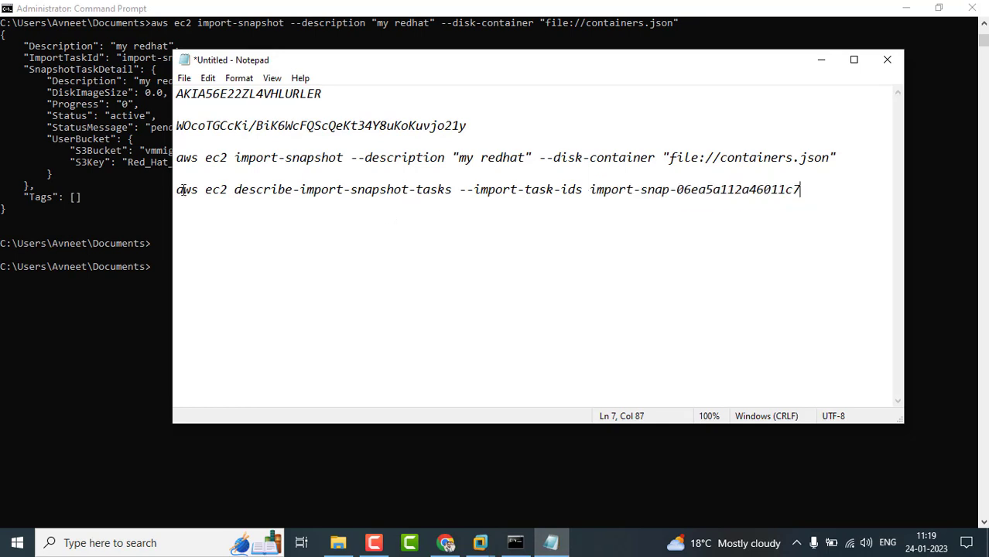
- Copy the complete describe-import-snapshot-tasks command from Notepad and run it in the Command Prompt
left_click_drag(177, 190, 802, 189)
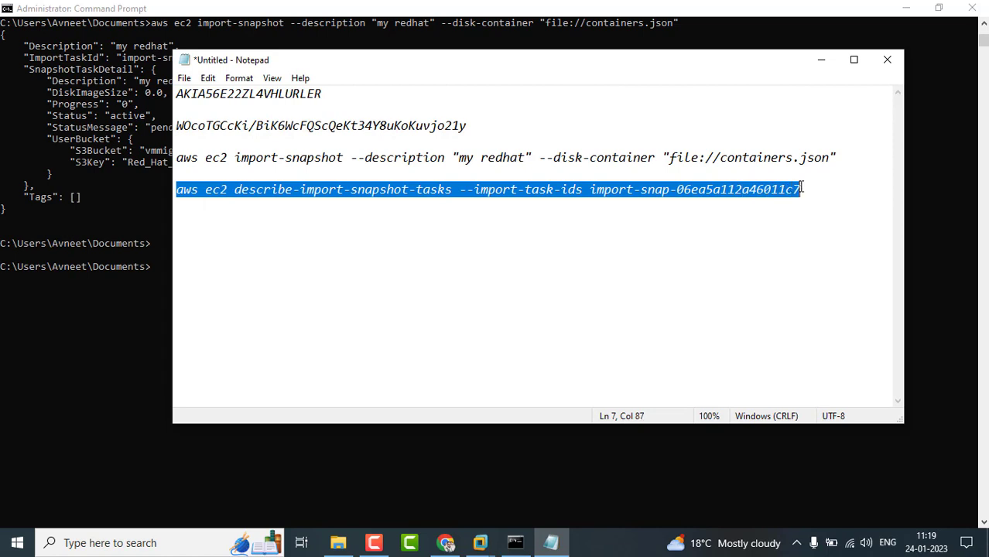
left_click(105, 327)
key("ctrl+v")
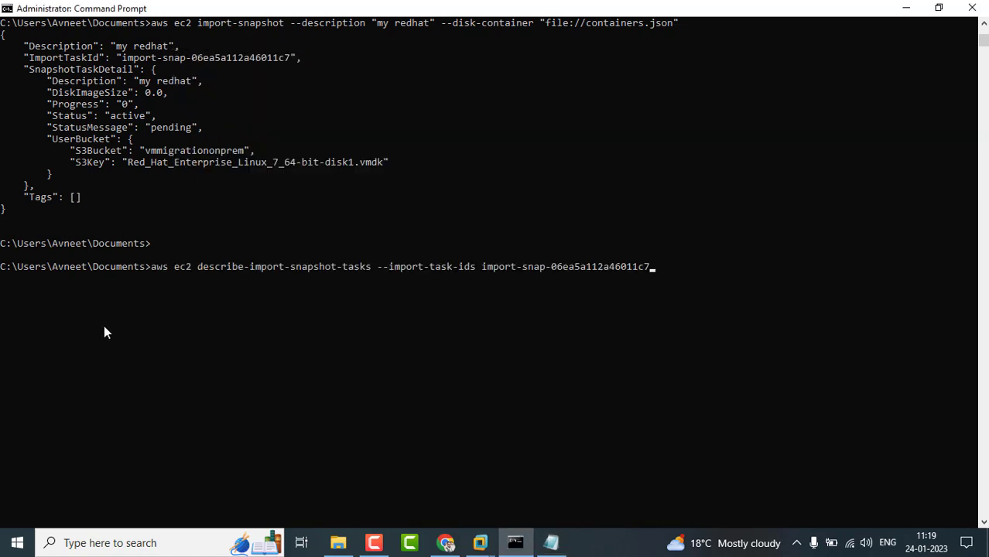
key("Return")
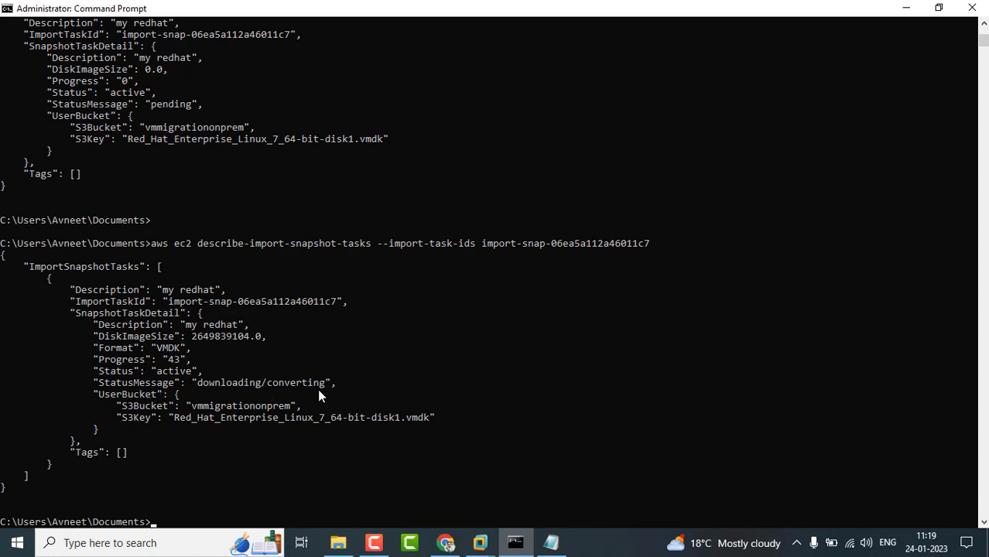
- Switch to Chrome and refresh the EC2 Snapshots list to look for the imported snapshot
left_click(446, 544)
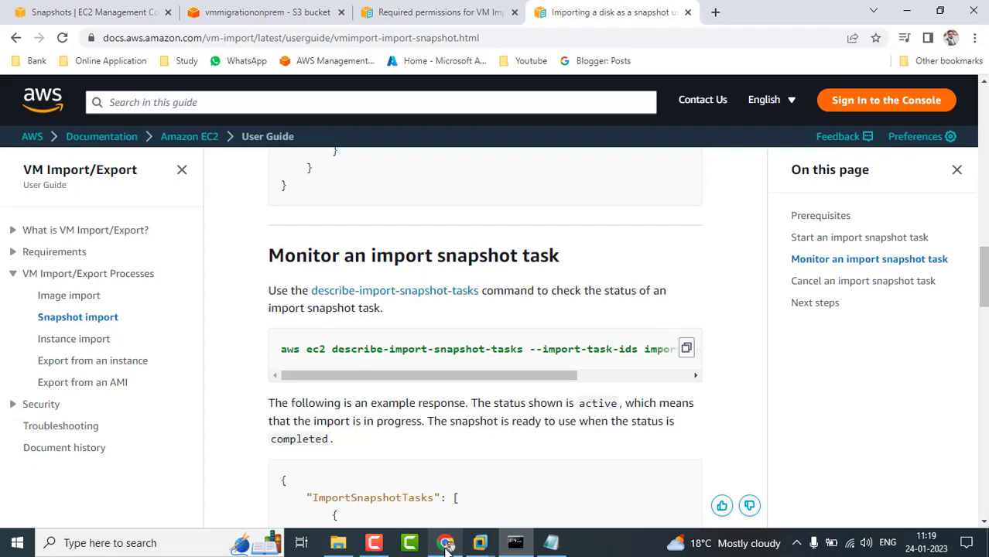
left_click(48, 11)
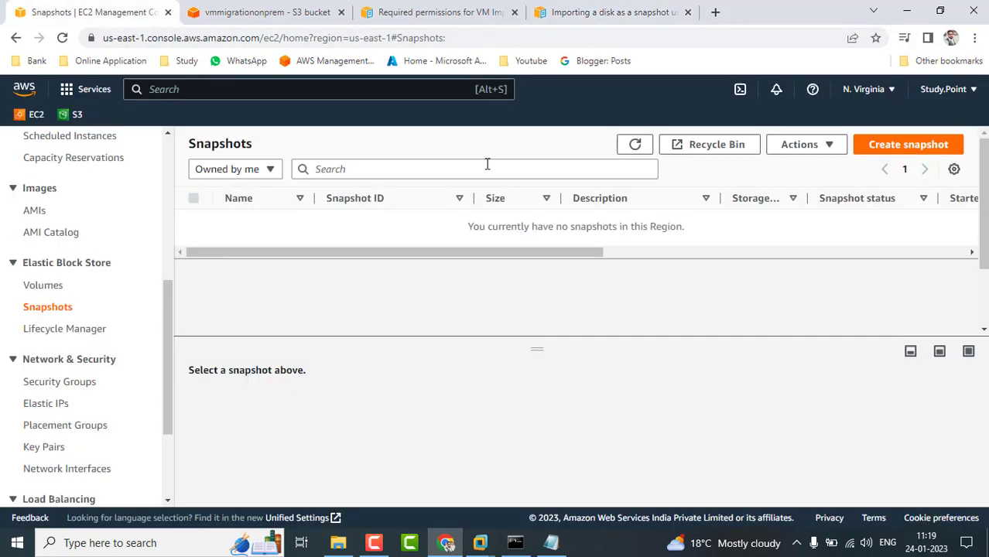
left_click(634, 145)
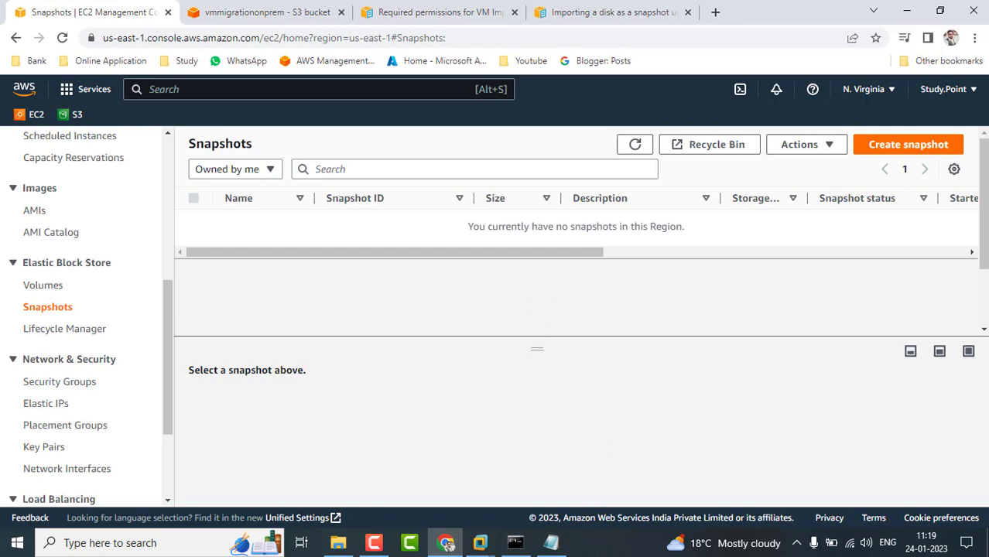
- Check the import task's status again in the Command Prompt, and refresh the EC2 Snapshots list in Chrome
left_click(515, 545)
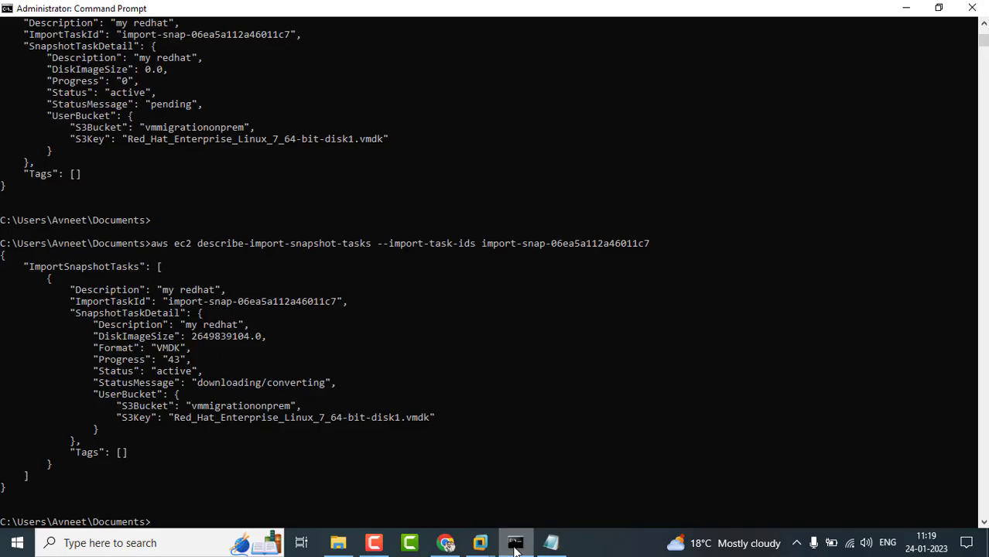
left_click(626, 547)
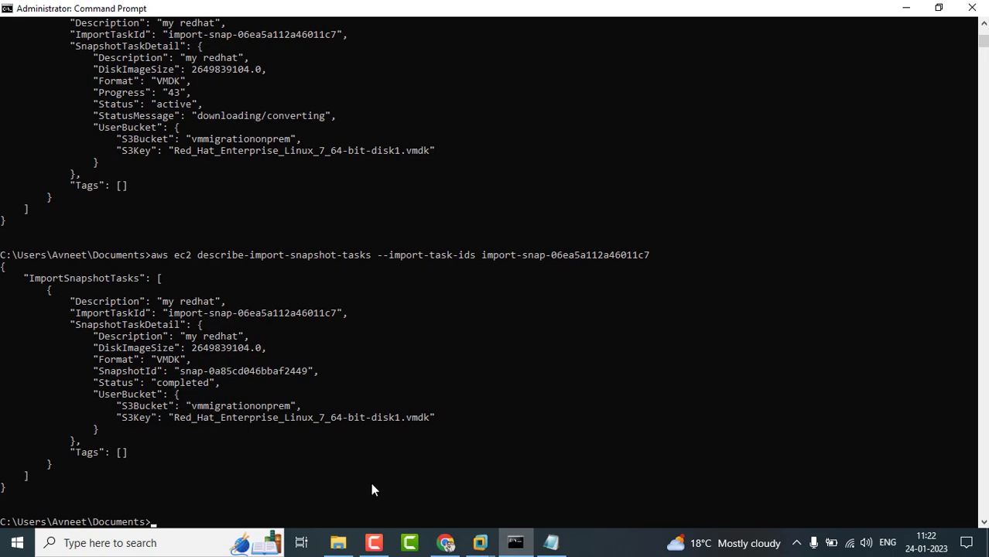
left_click(446, 542)
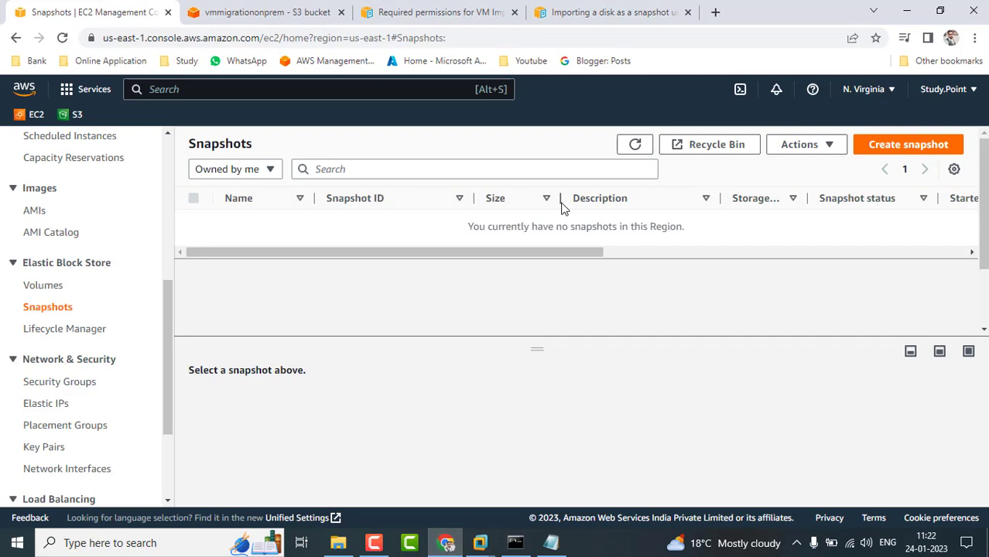
left_click(634, 147)
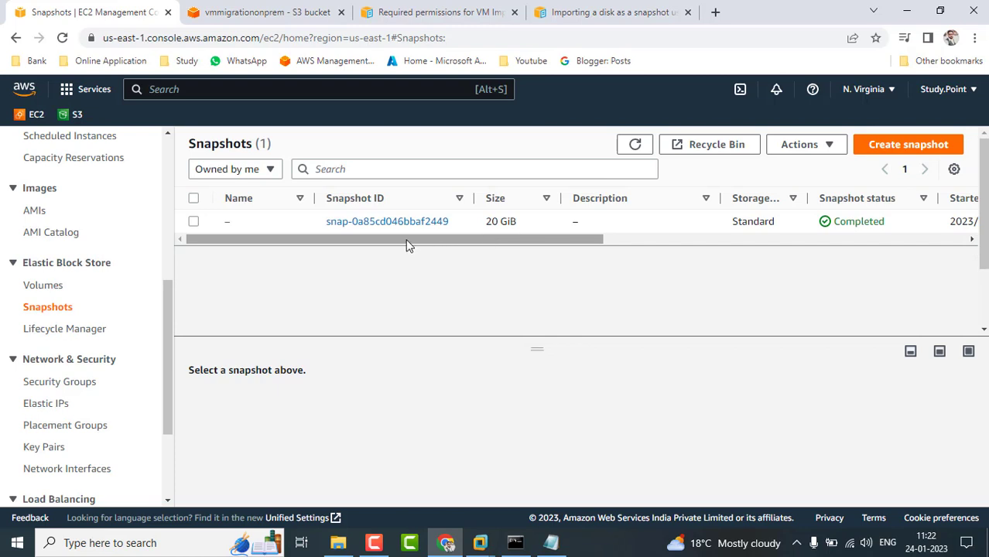
- Select the imported 20 GiB snapshot and open the form for creating an image from it
left_click_drag(411, 245, 315, 322)
left_click(195, 222)
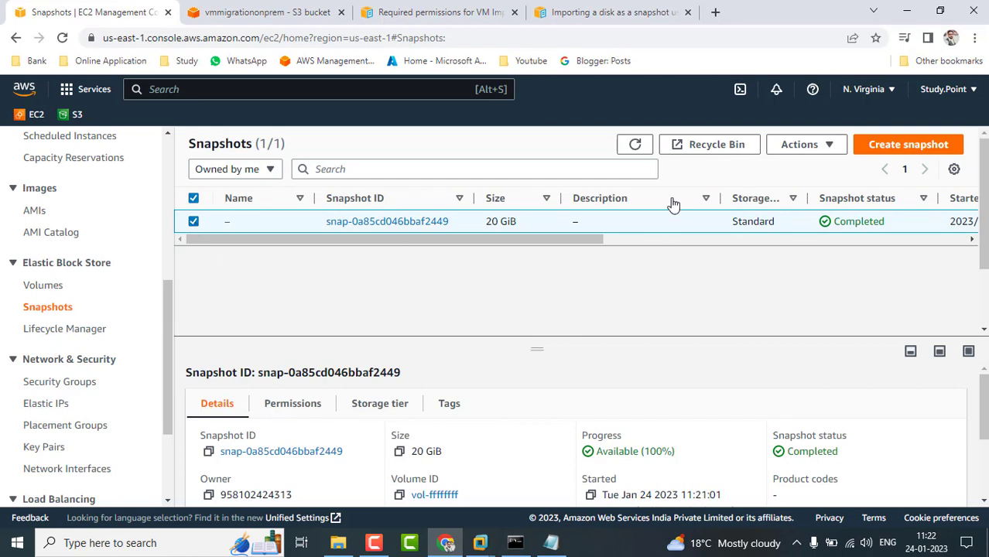
left_click(828, 147)
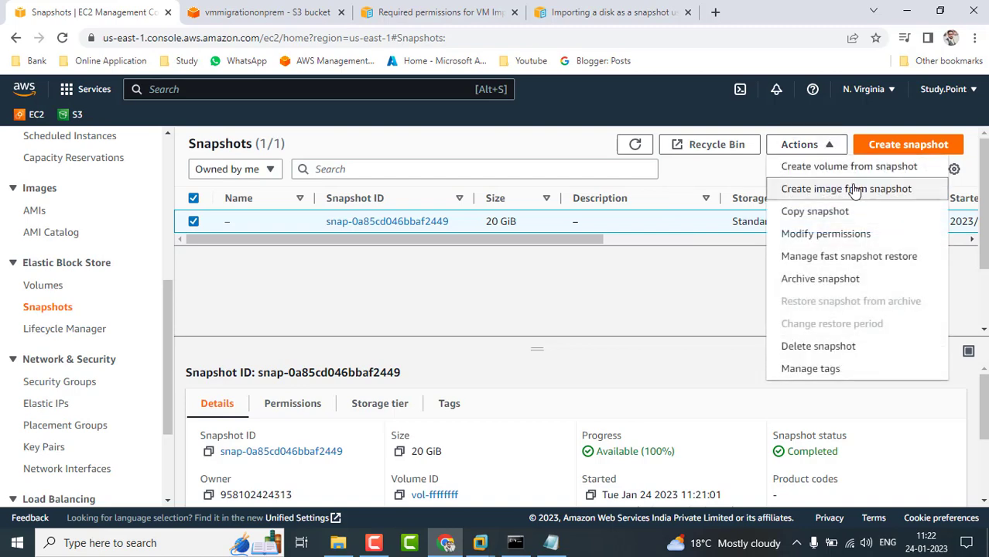
left_click(822, 196)
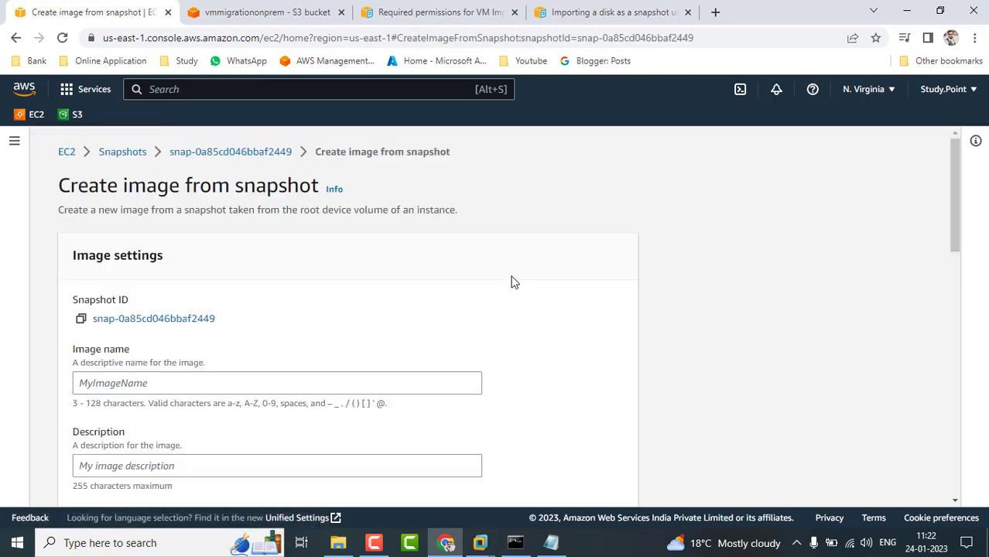
- Name the new image "my redhat" in the image settings, leaving the description empty
scroll(334, 349, "down", 2)
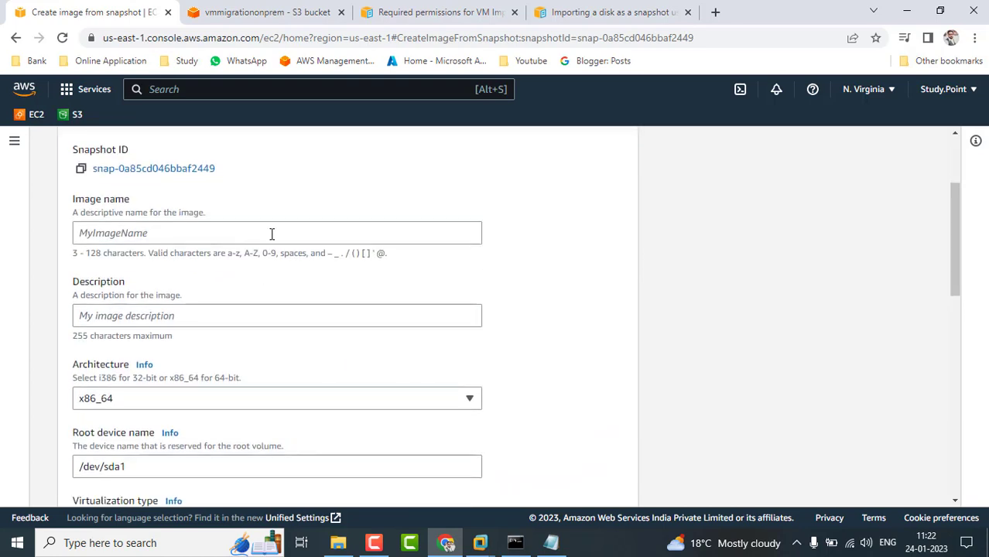
left_click(271, 233)
type("my redhat")
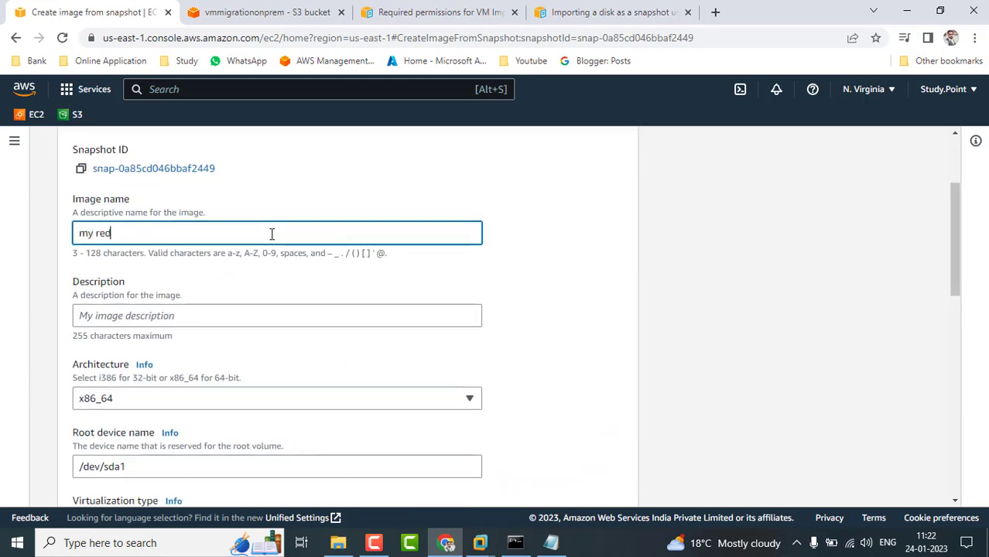
left_click(241, 317)
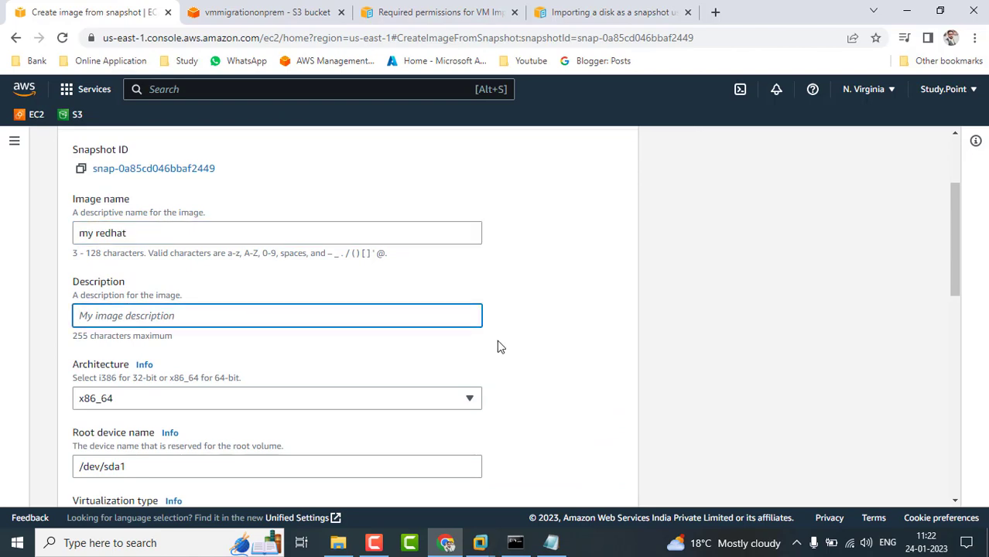
- Review the remaining image settings and block device mappings, keep their defaults, and create the image
scroll(555, 360, "down", 3)
scroll(555, 360, "down", 3)
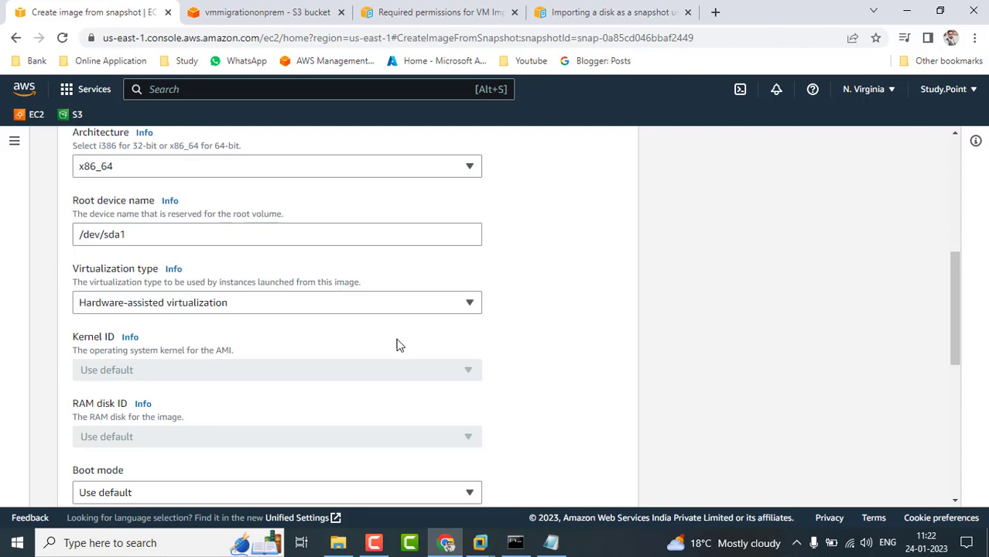
scroll(636, 410, "down", 5)
scroll(636, 408, "down", 1)
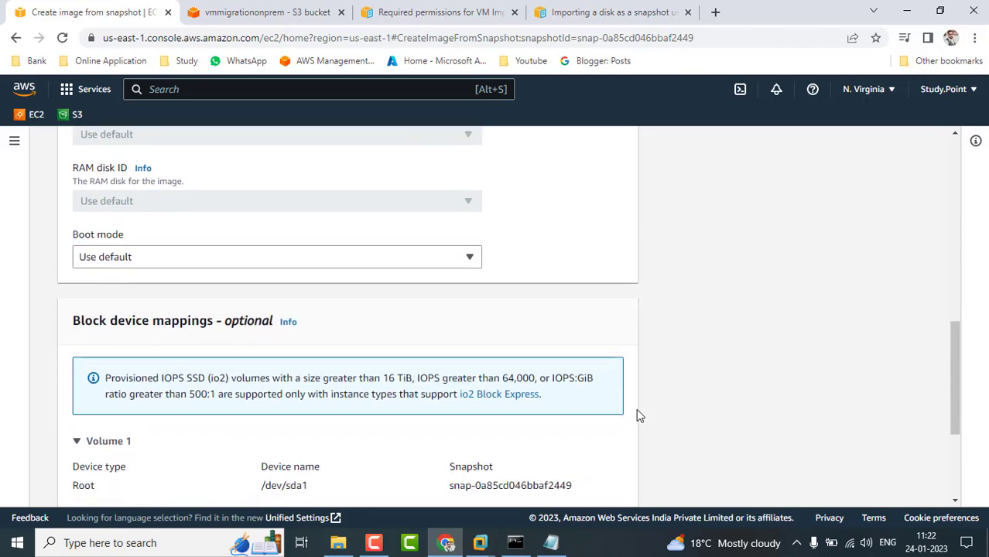
scroll(636, 408, "up", 1)
scroll(636, 409, "down", 2)
scroll(636, 409, "up", 6)
scroll(636, 408, "down", 10)
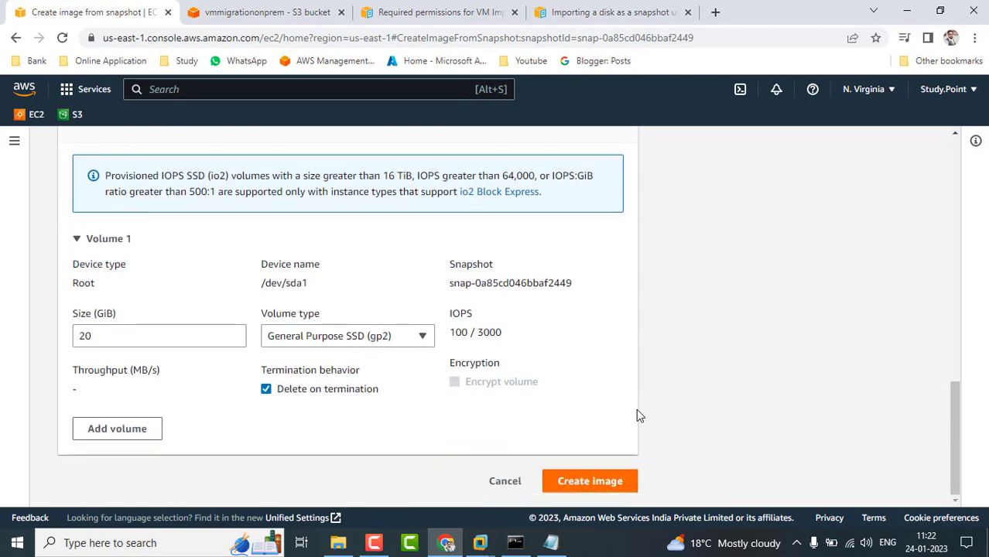
left_click(584, 485)
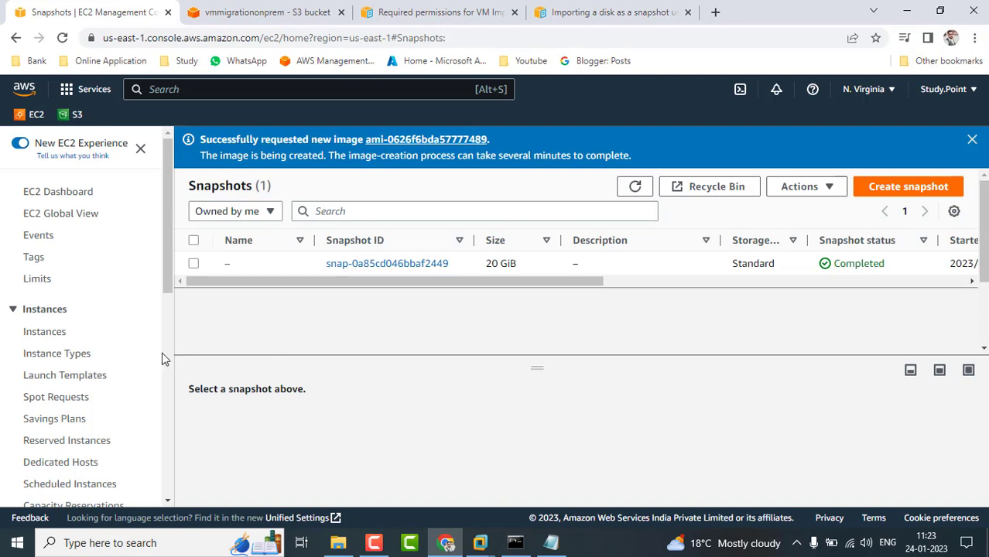
- Open the list of owned AMIs in the EC2 console and select the "my redhat" image
scroll(77, 359, "down", 4)
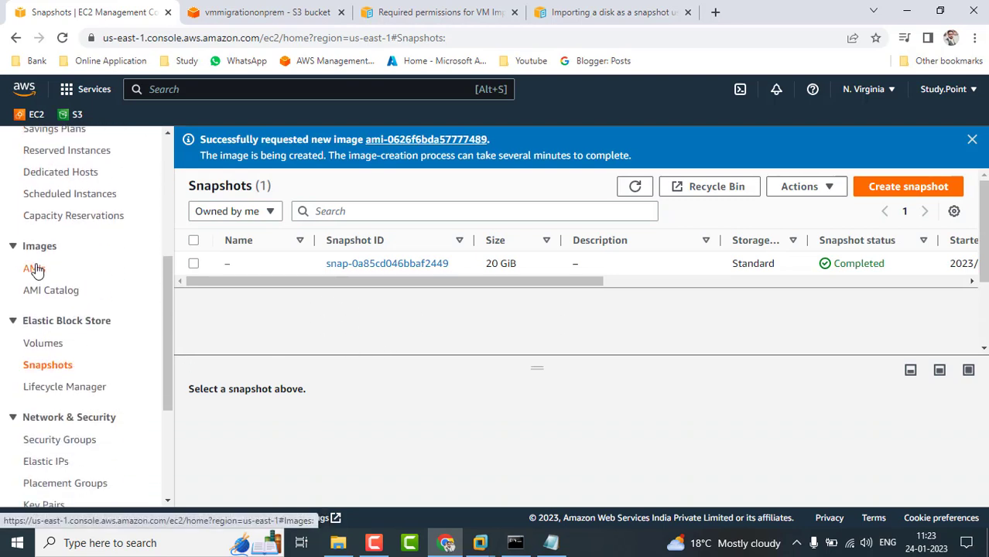
left_click(35, 270)
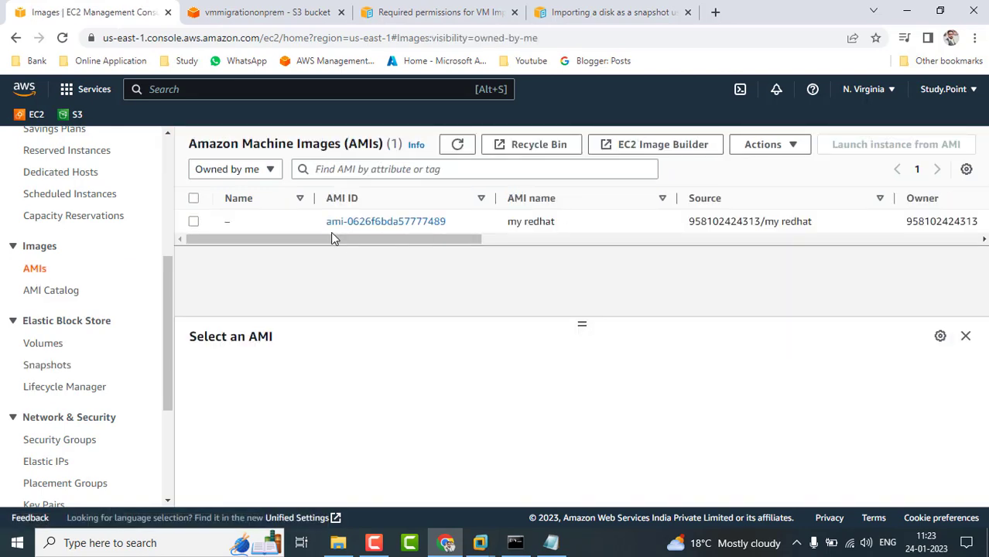
left_click(194, 222)
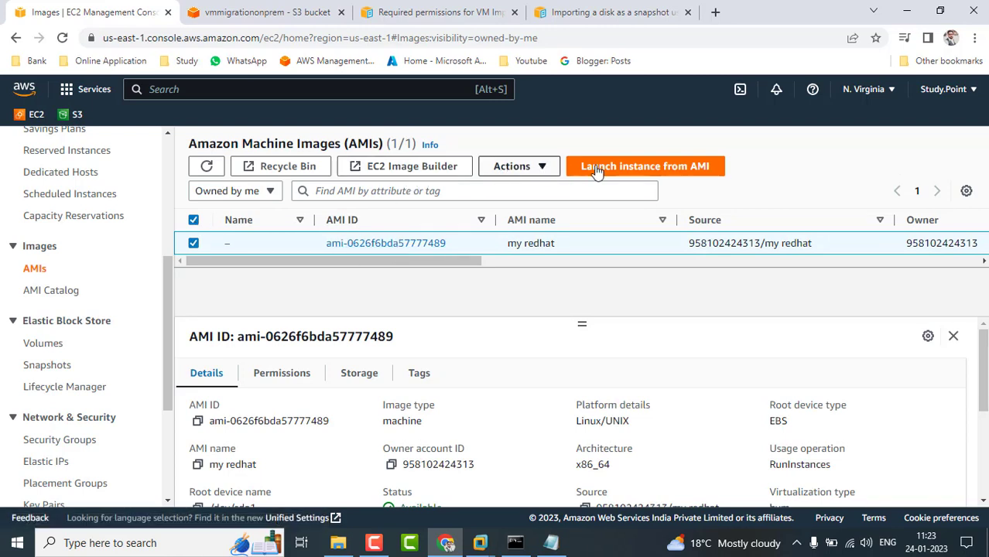
- Start launching an instance from the "my redhat" AMI and name it "vmmigration"
left_click(625, 167)
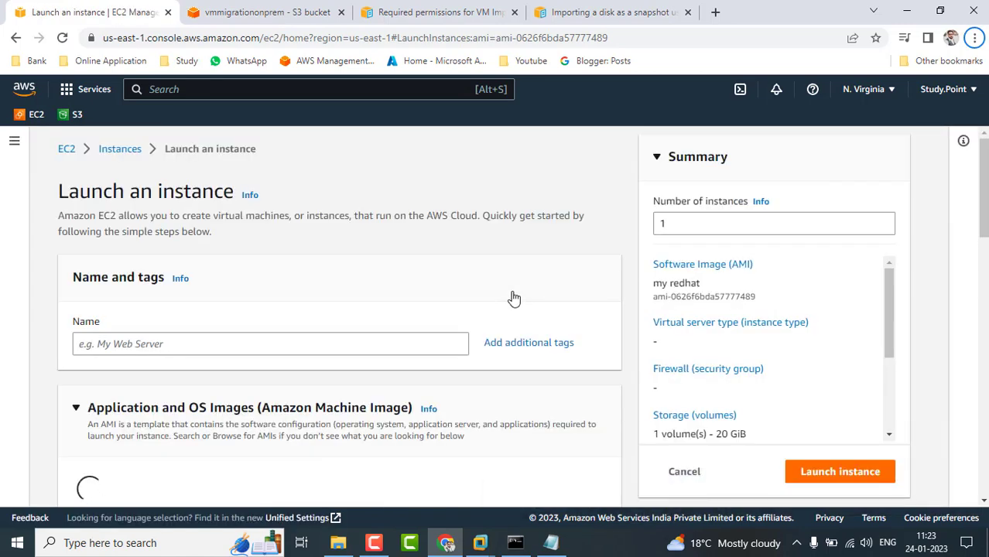
left_click(283, 338)
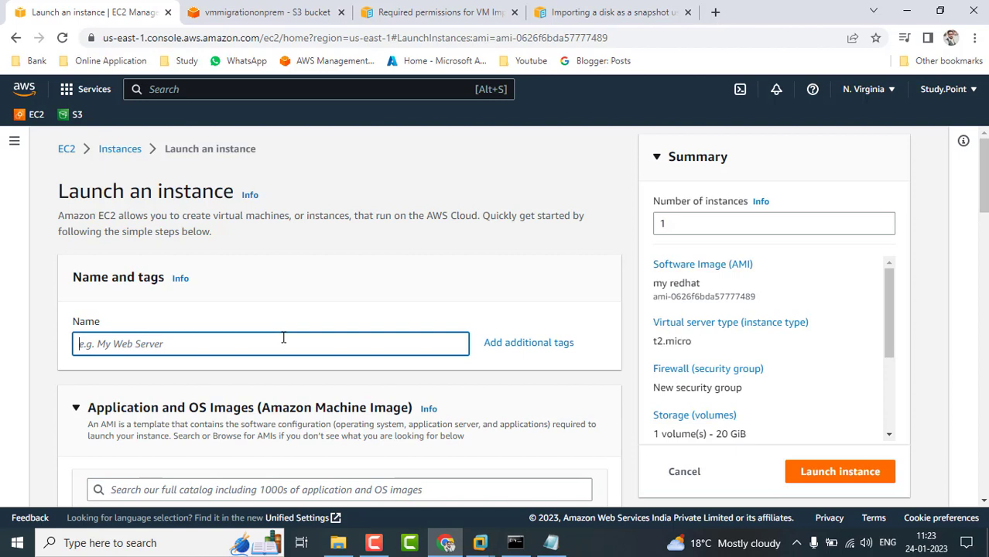
type("i")
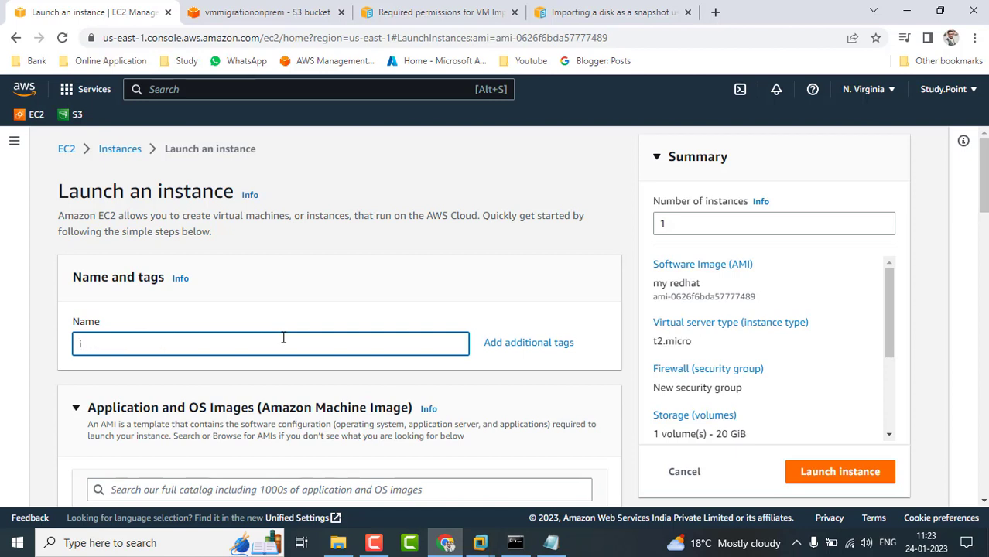
type("vm")
key("BackSpace")
key("BackSpace")
key("BackSpace")
type("vmmigration")
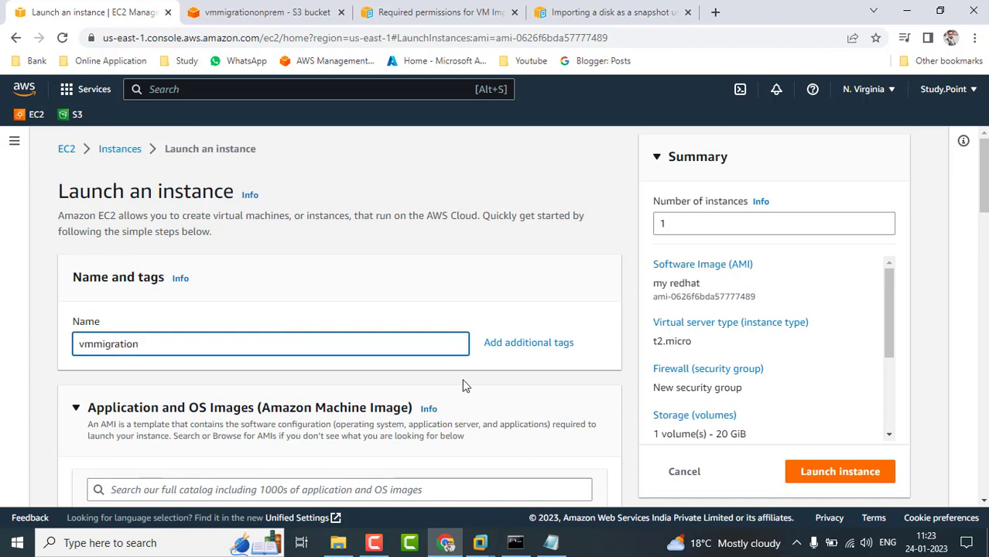
- Keep t2.micro as the instance type and choose to proceed without a key pair
scroll(494, 404, "down", 3)
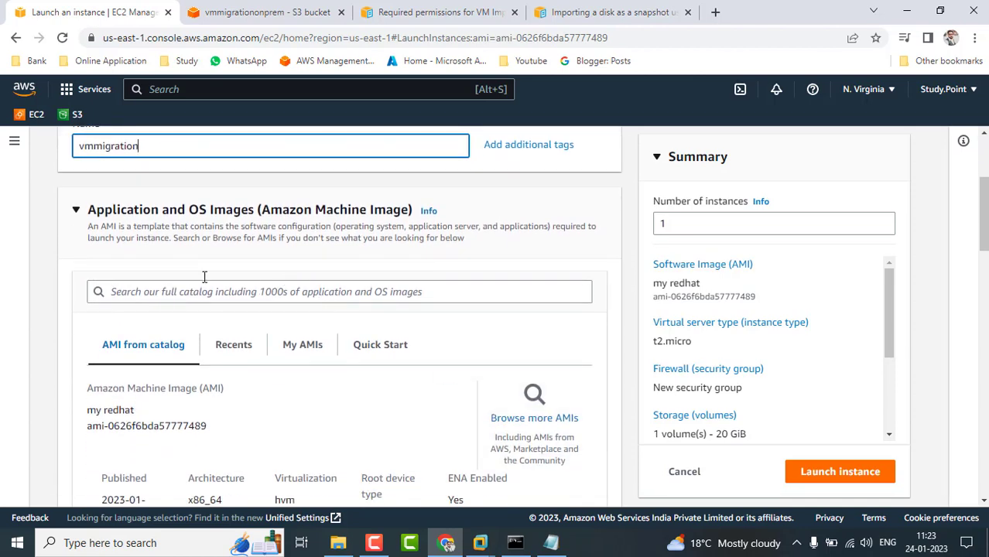
scroll(284, 426, "down", 2)
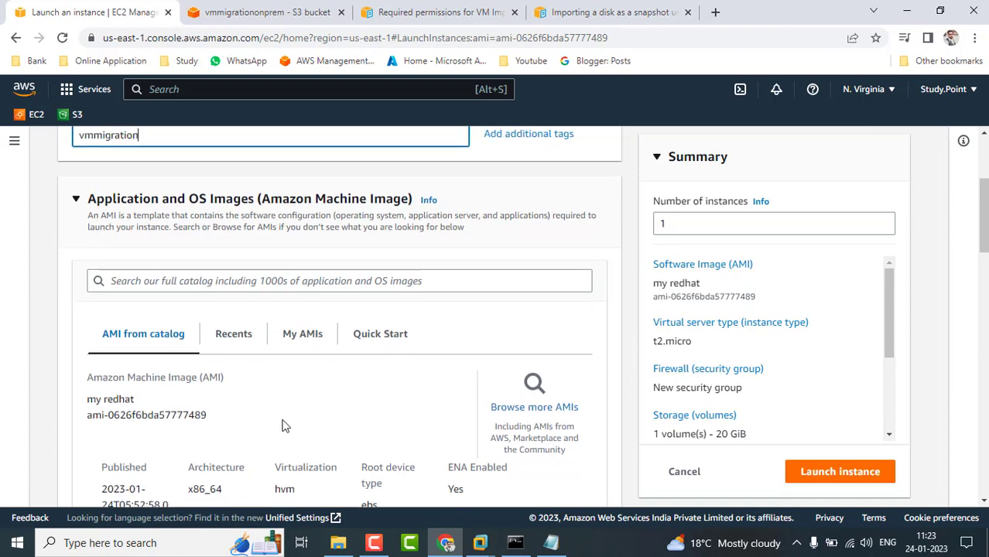
scroll(283, 425, "down", 4)
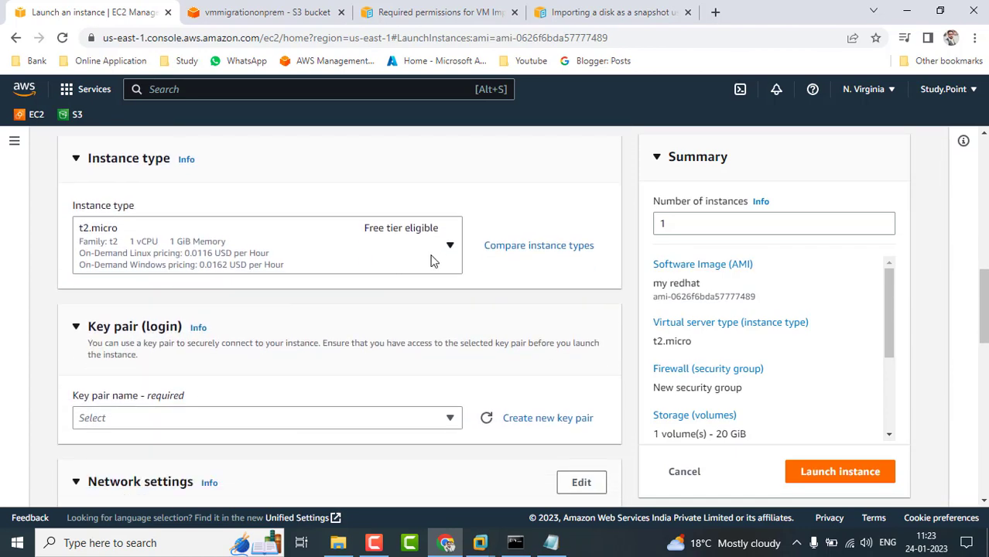
left_click(449, 247)
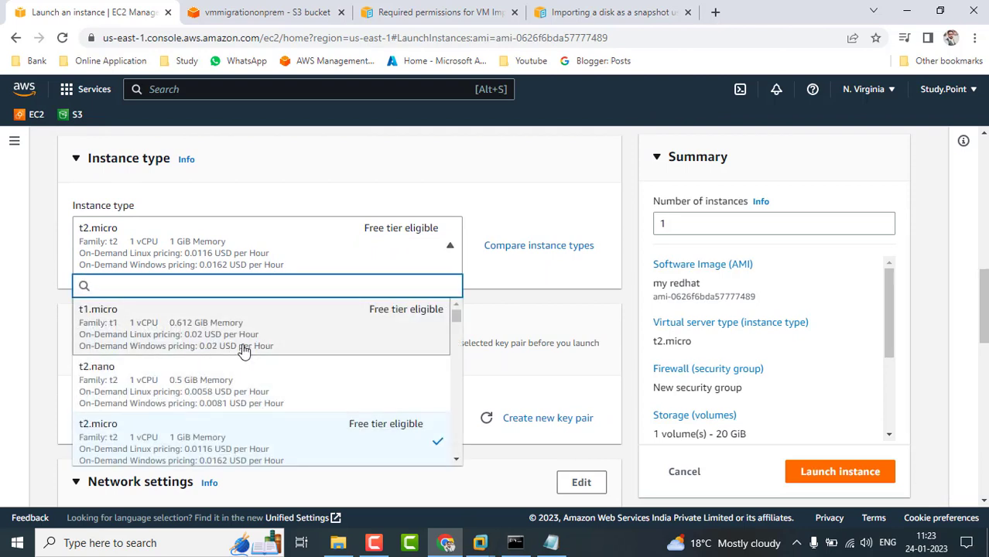
left_click(200, 441)
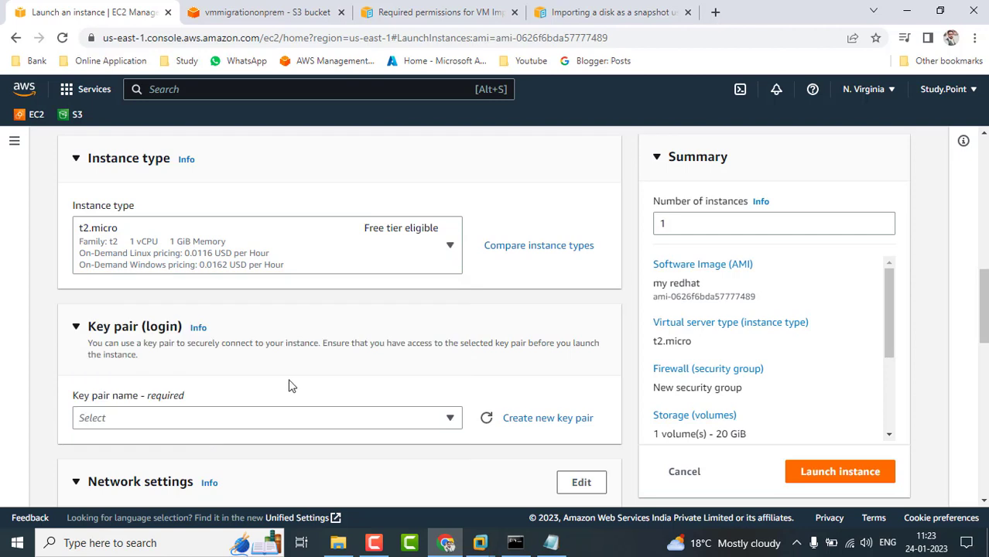
scroll(375, 362, "down", 1)
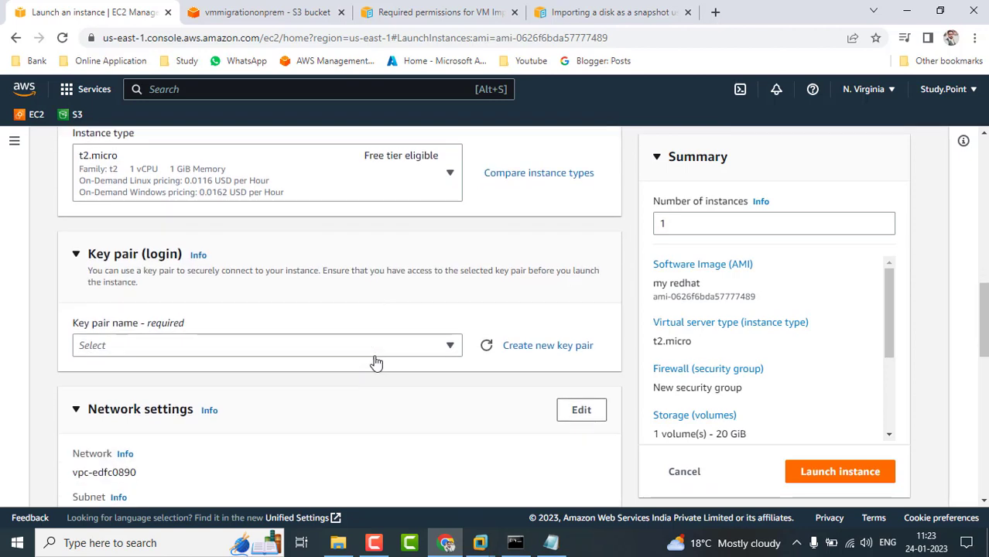
left_click(451, 346)
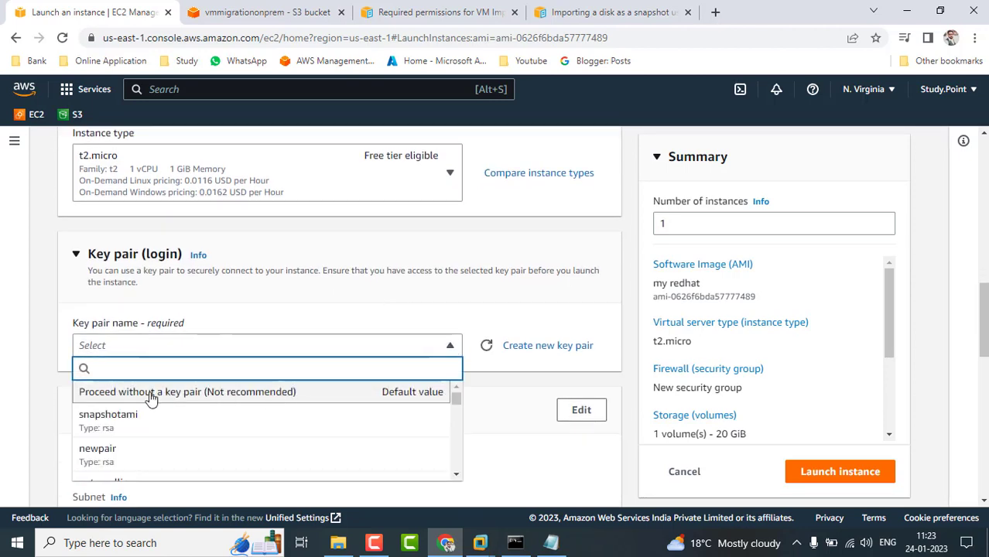
left_click(240, 395)
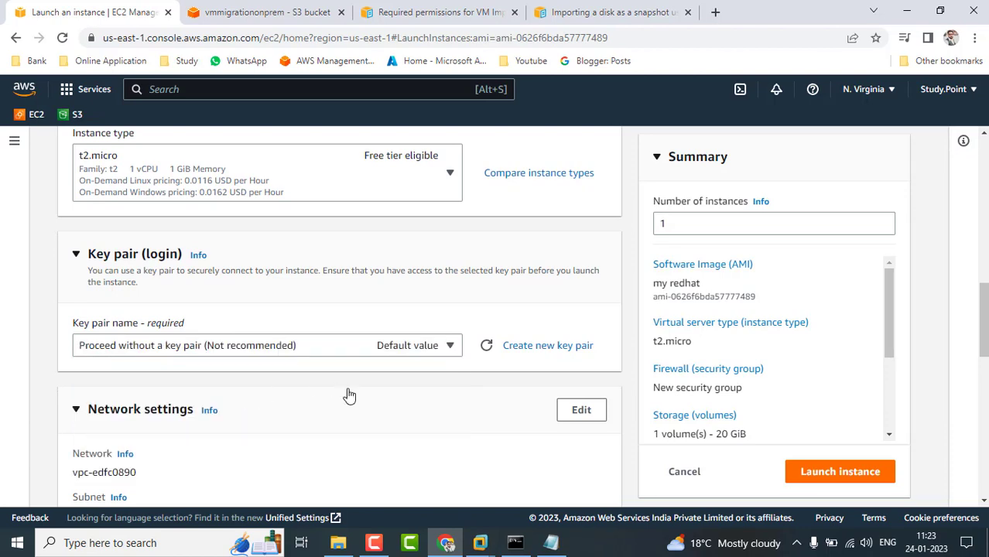
- Edit the network settings and assign subnet-915fface in us-east-1d within the default VPC
scroll(397, 402, "down", 2)
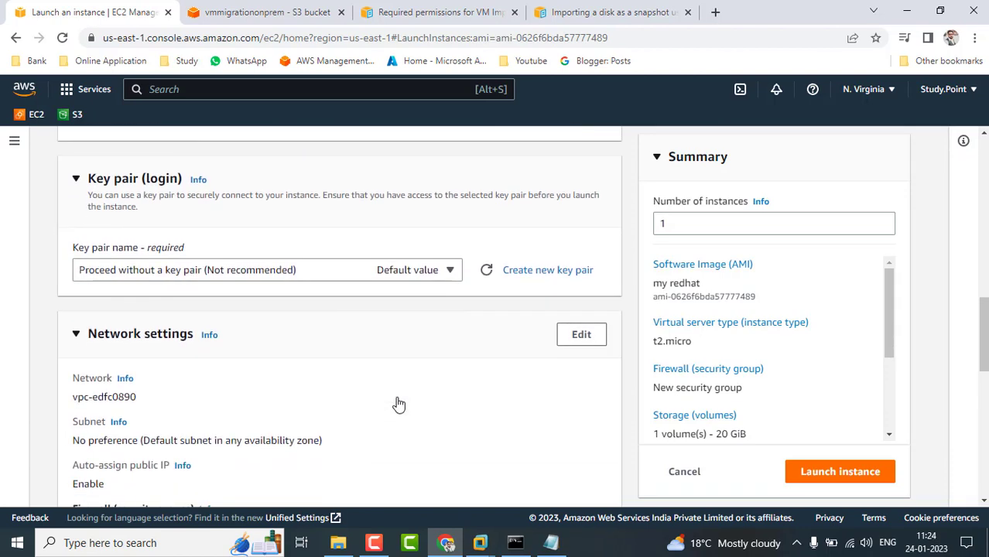
scroll(397, 401, "down", 2)
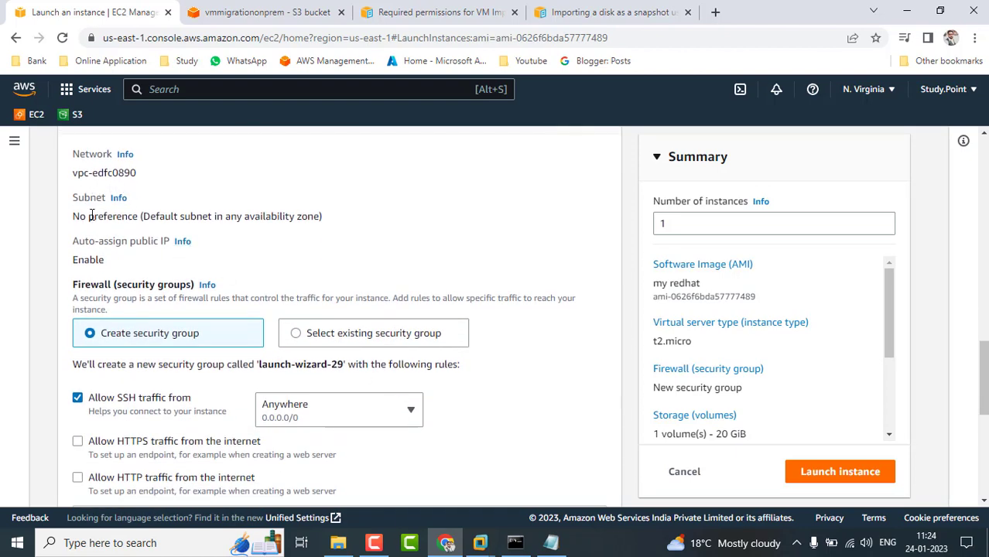
scroll(277, 227, "up", 1)
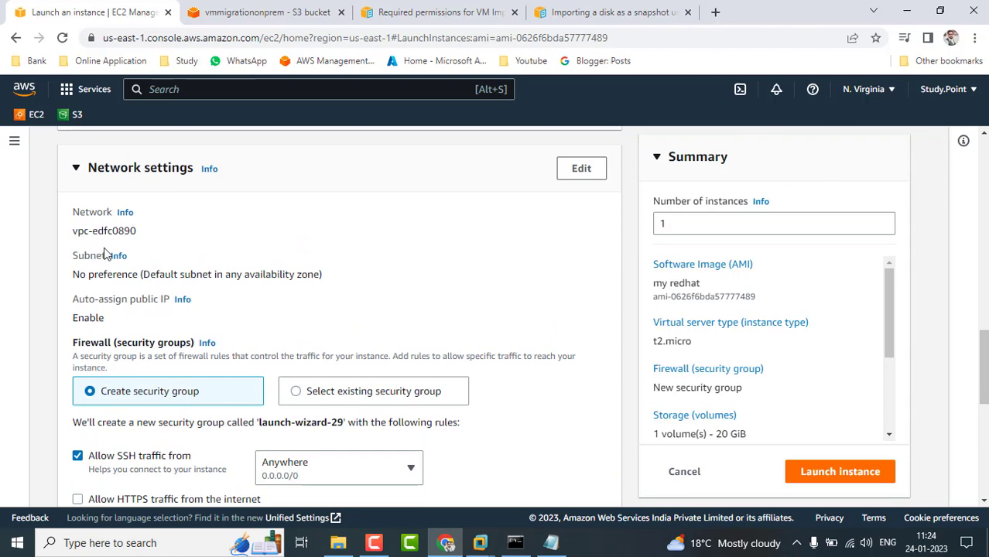
left_click(582, 170)
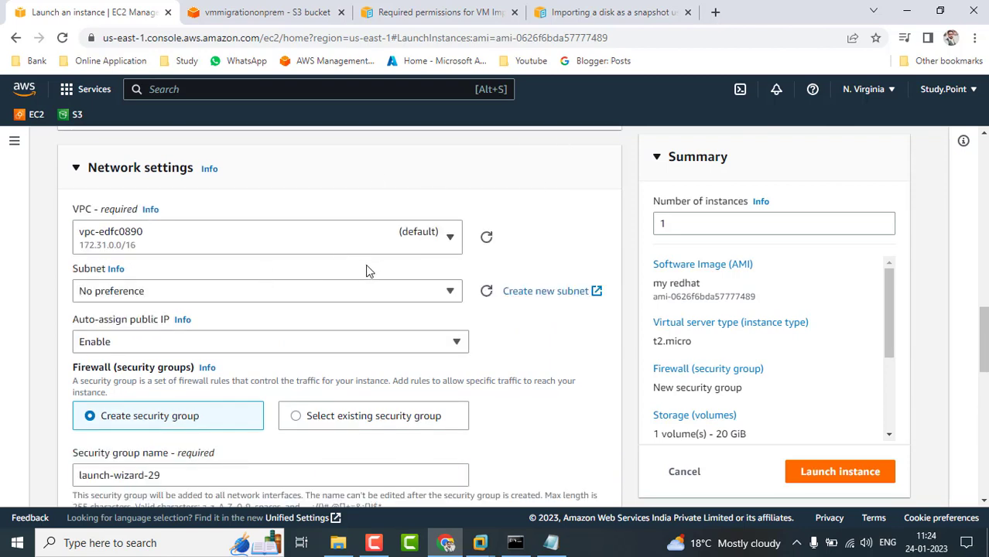
left_click(448, 290)
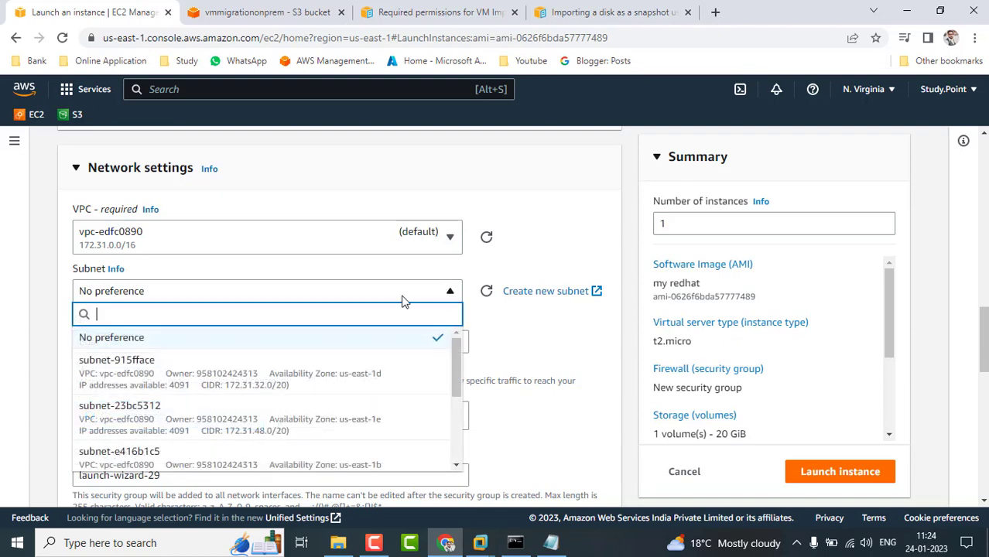
left_click(143, 376)
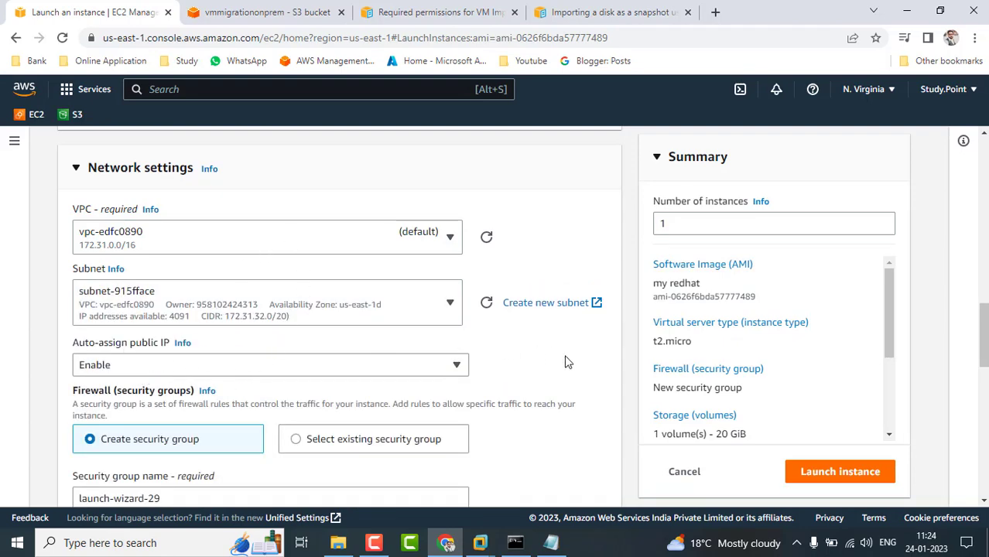
- Keep the new security group's SSH rule open to anywhere and the 20 GiB gp2 root volume, and launch the instance
scroll(565, 362, "down", 2)
key("alt")
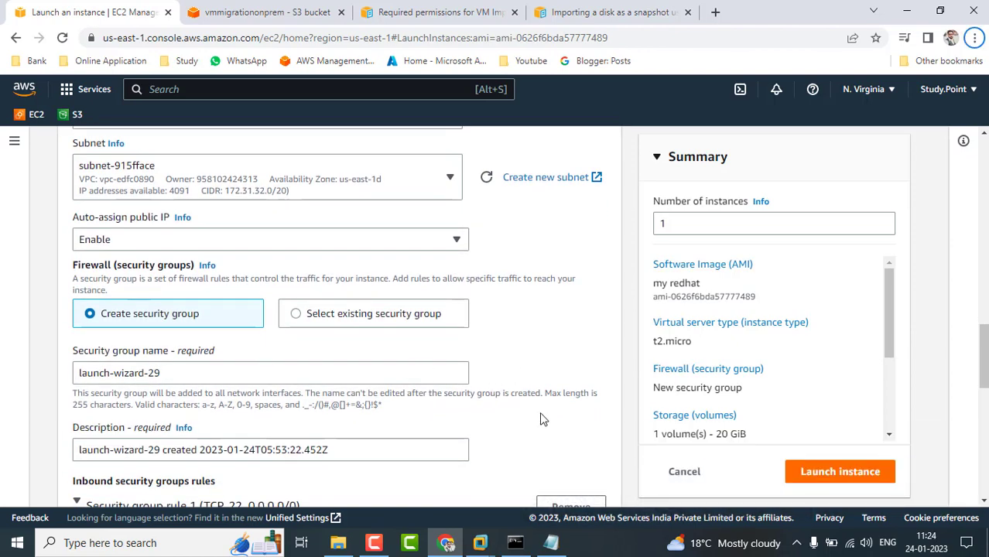
scroll(541, 419, "down", 1)
scroll(542, 419, "down", 3)
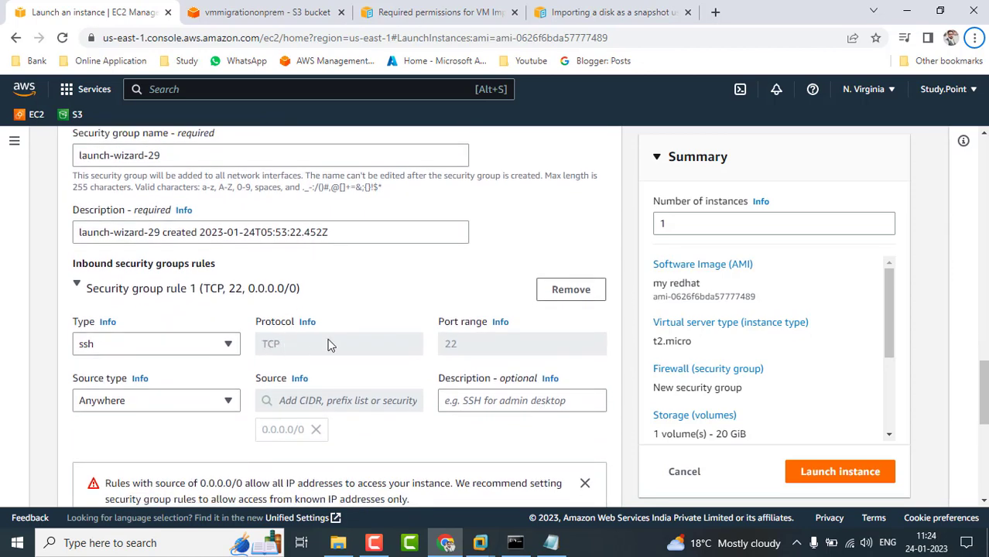
left_click(228, 401)
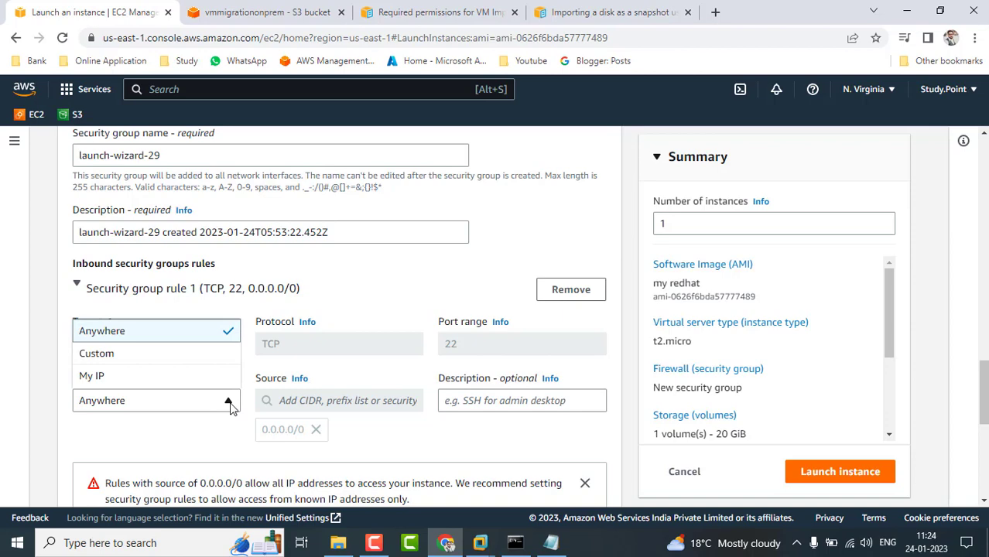
left_click(229, 403)
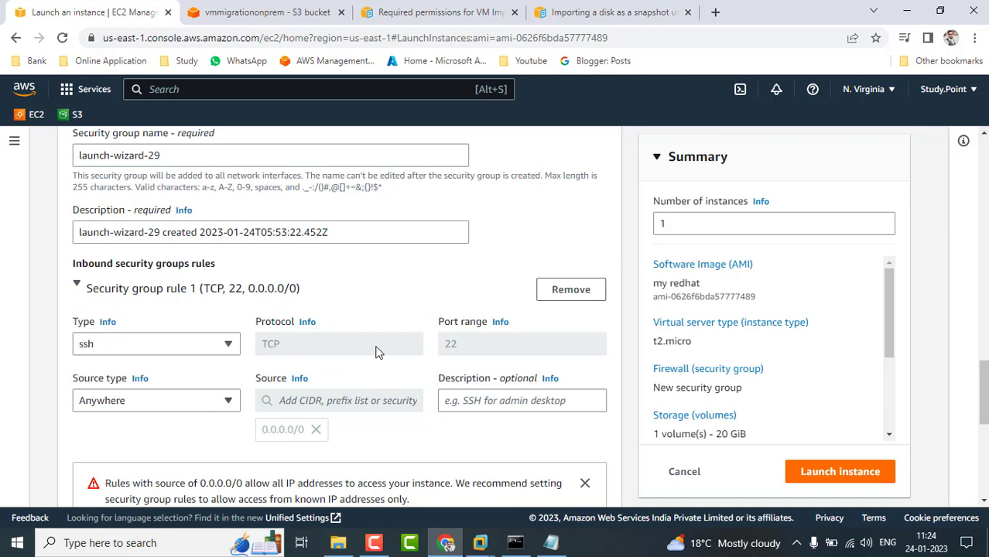
scroll(410, 423, "down", 3)
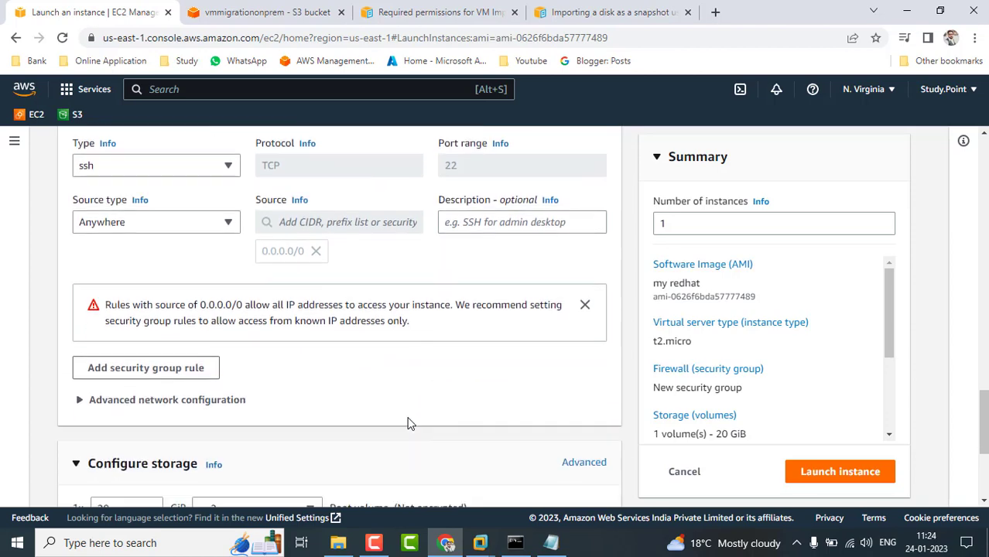
scroll(410, 423, "down", 3)
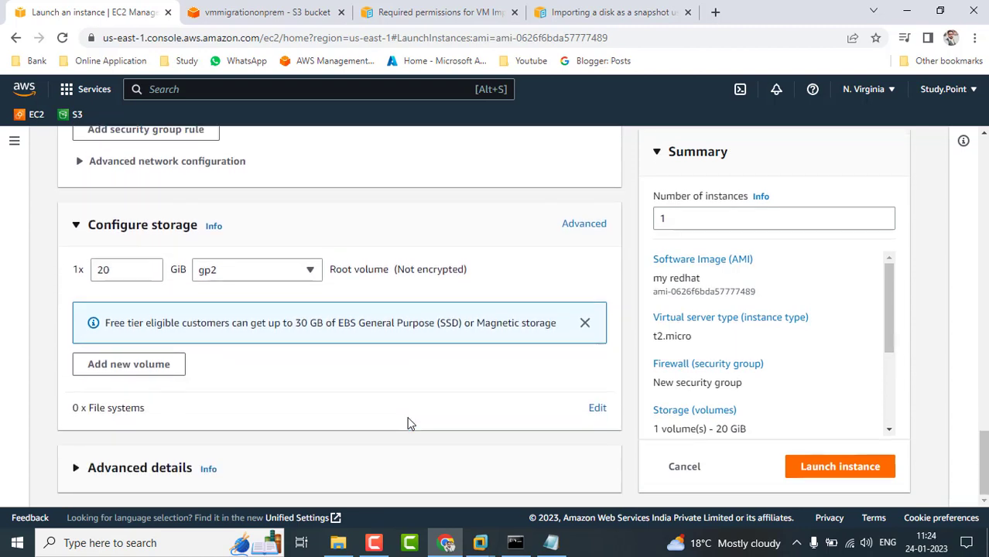
left_click(843, 467)
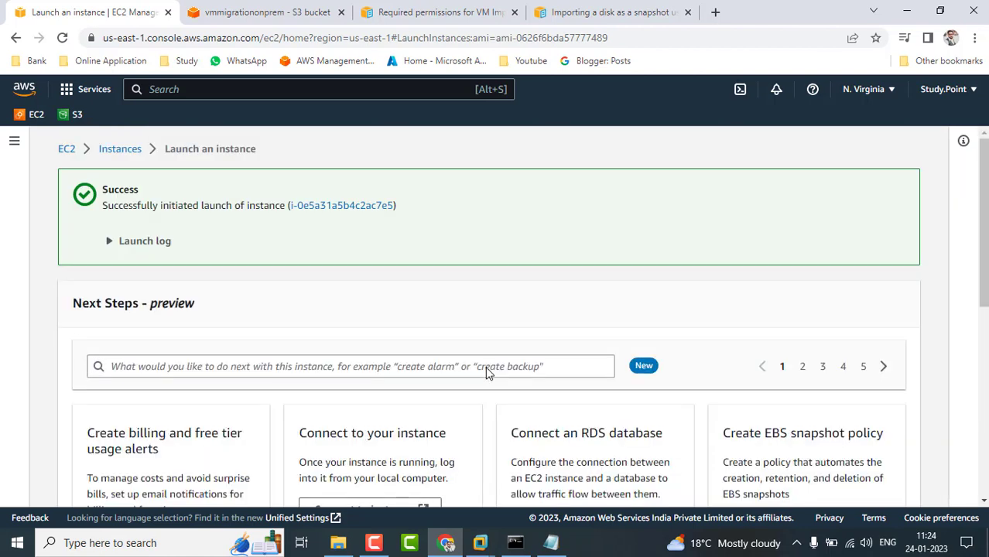
- Open the launched instance in the instances list, select it and examine its details and remaining columns
left_click(351, 206)
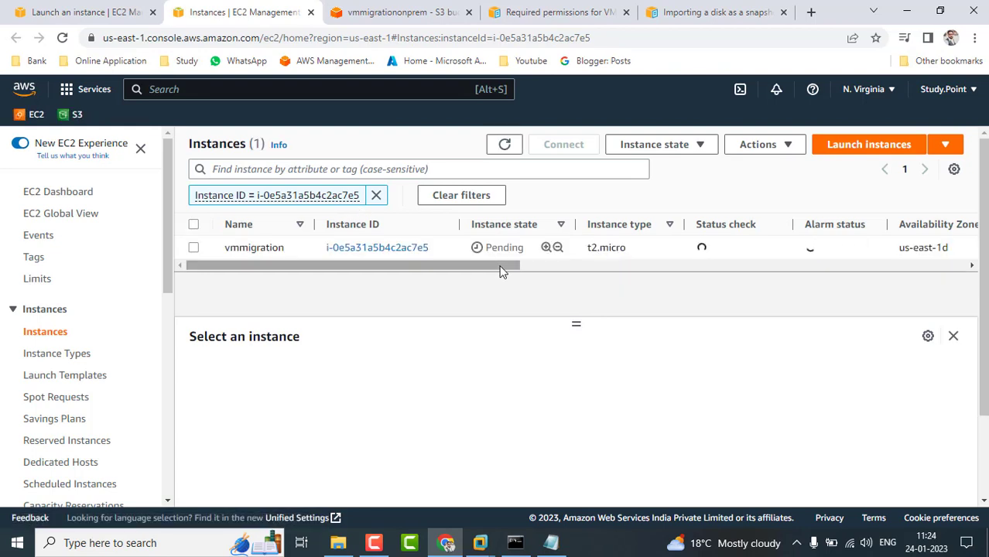
left_click(193, 248)
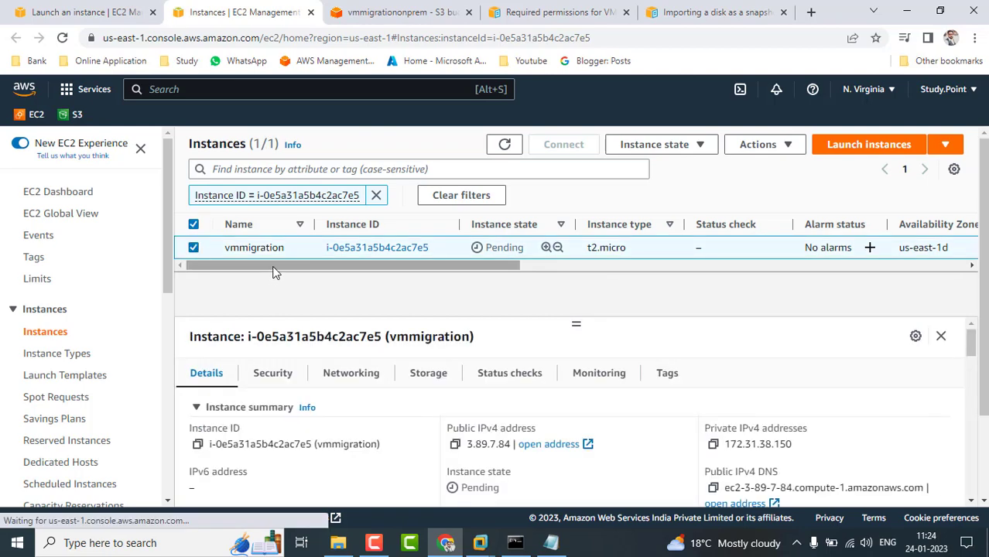
left_click_drag(275, 271, 532, 328)
left_click(782, 265)
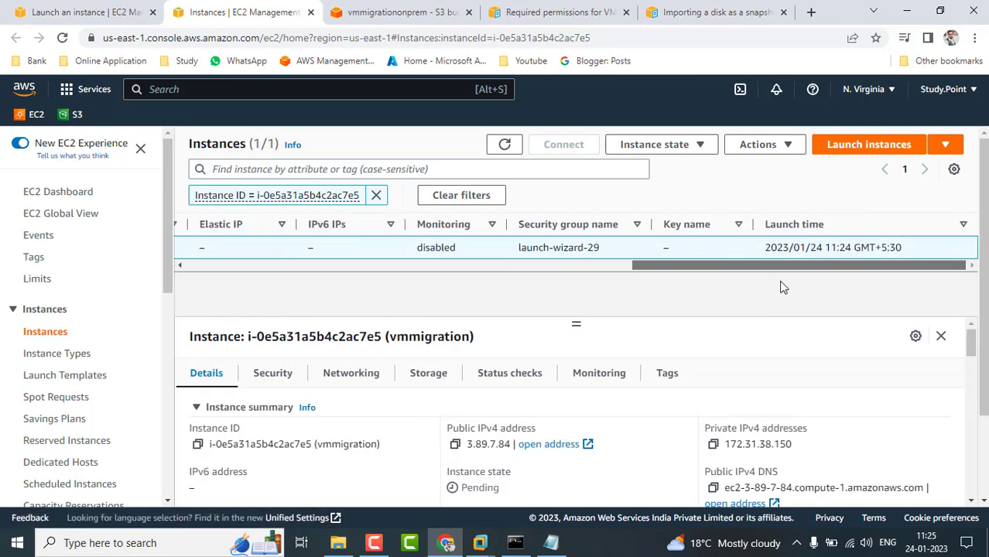
left_click_drag(794, 266, 174, 267)
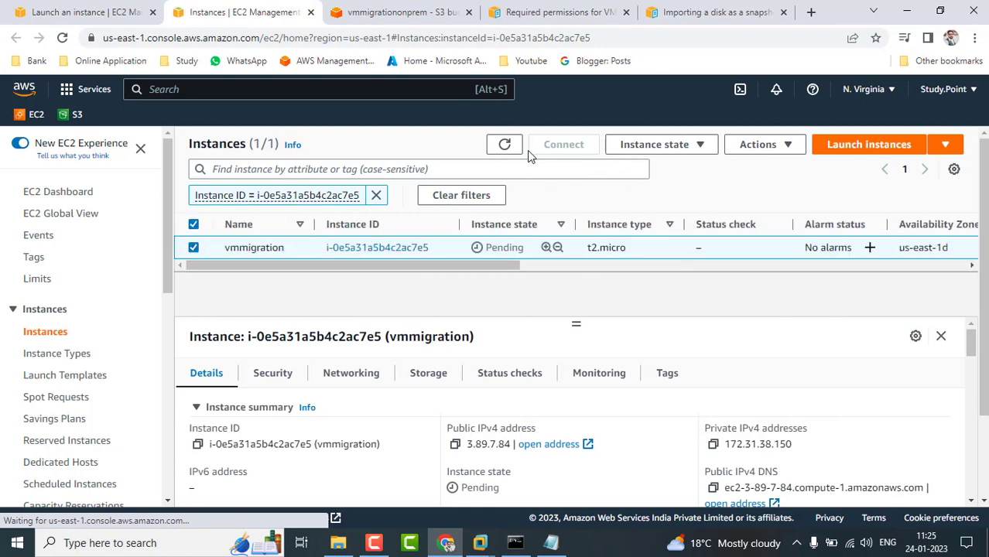
- Refresh the instances list to check the state of the vmmigration instance
left_click(504, 144)
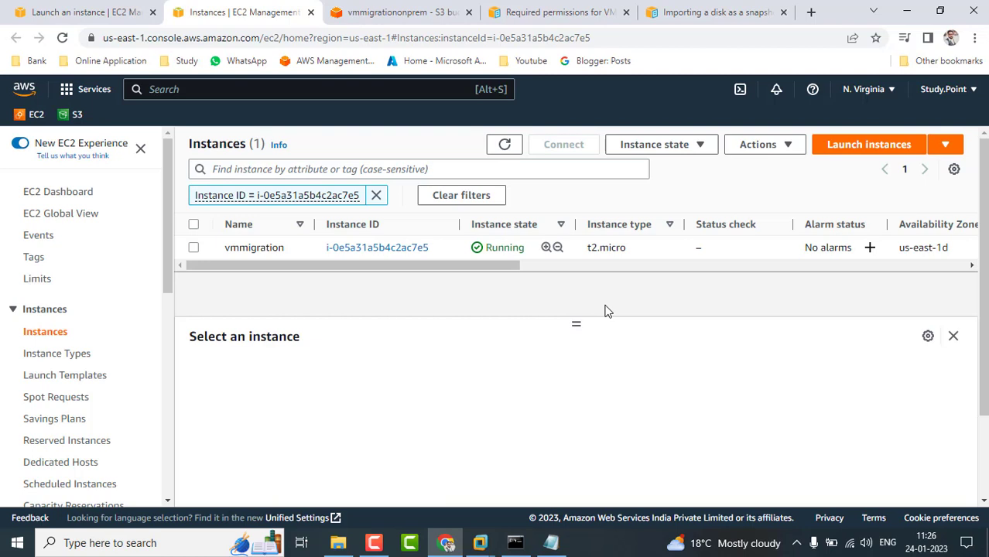
left_click(505, 150)
left_click_drag(460, 268, 475, 316)
right_click(481, 312)
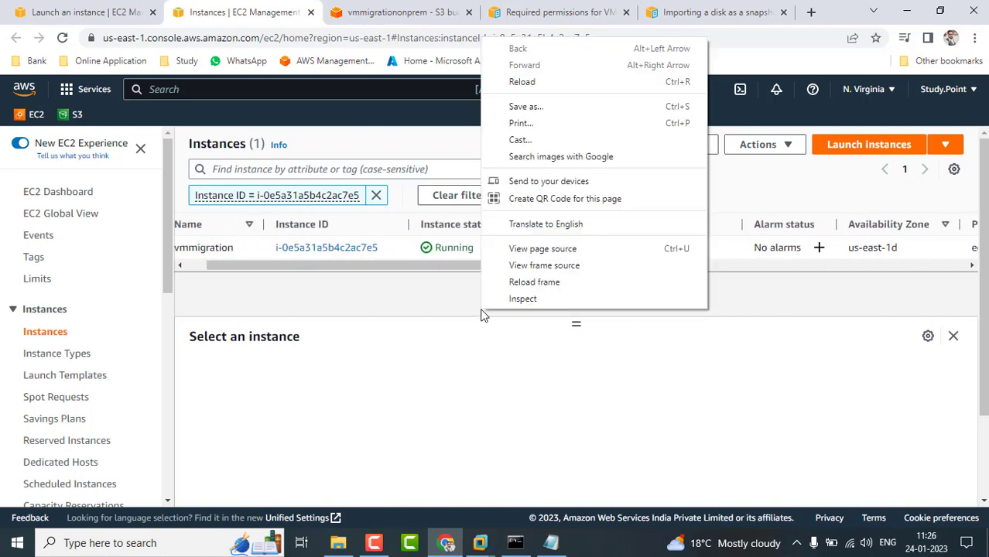
left_click(433, 287)
left_click_drag(423, 265, 348, 266)
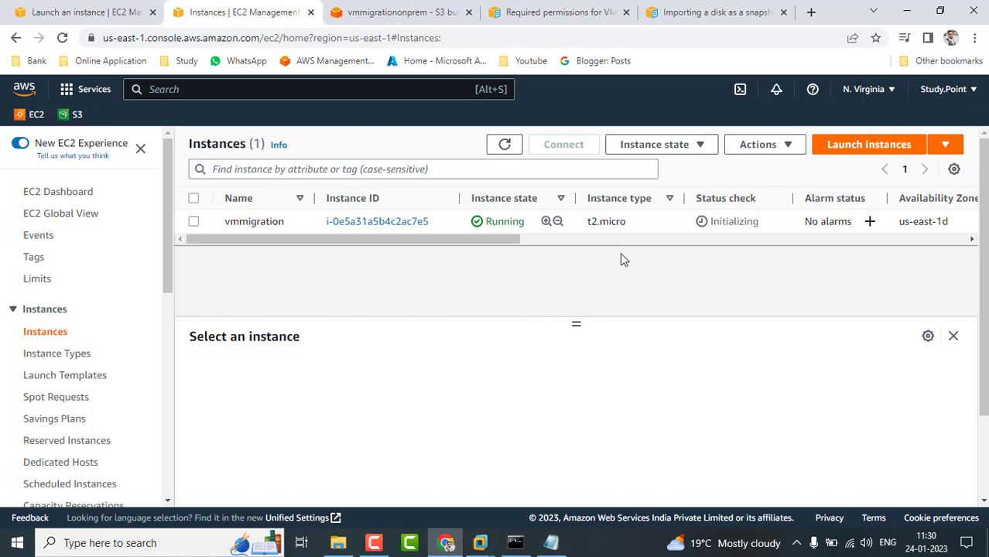
- Switch to VMware Workstation to view the original Red Hat Enterprise Linux 7 VM, and return to the EC2 instances list in Chrome
mouse_move(480, 542)
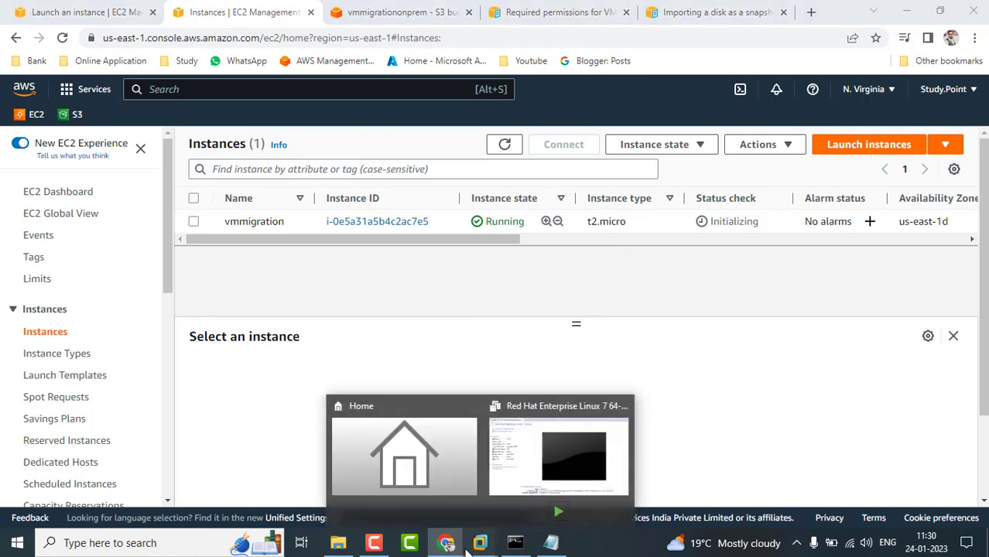
left_click(555, 465)
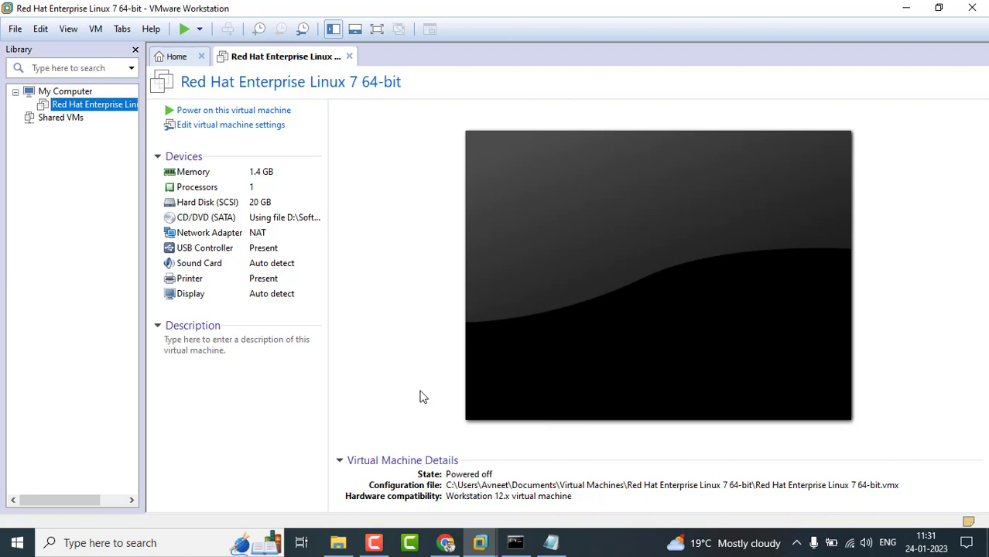
left_click(448, 544)
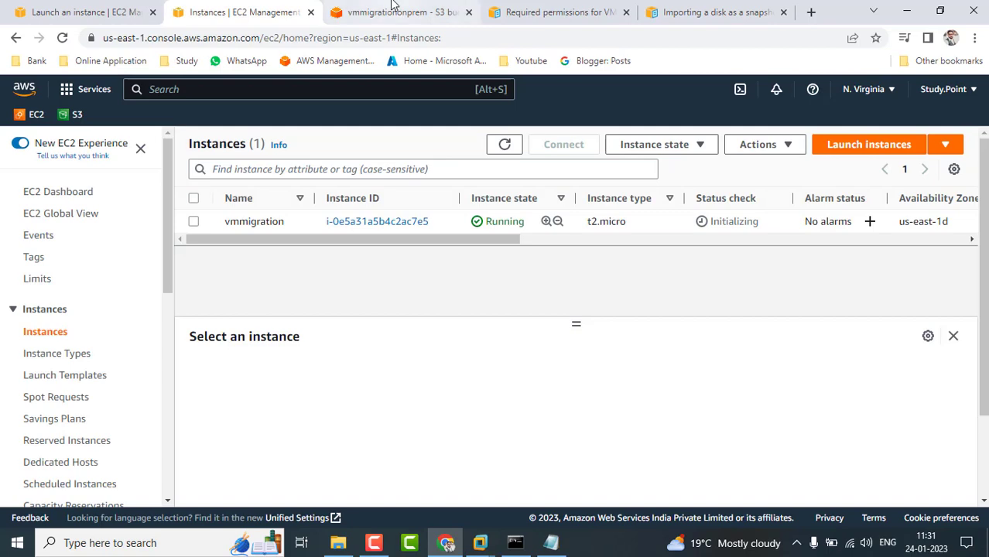
- Review the required service role section and its trust policy in the VM Import/Export guide, and glance at the import task output in Command Prompt
left_click(392, 9)
left_click(530, 11)
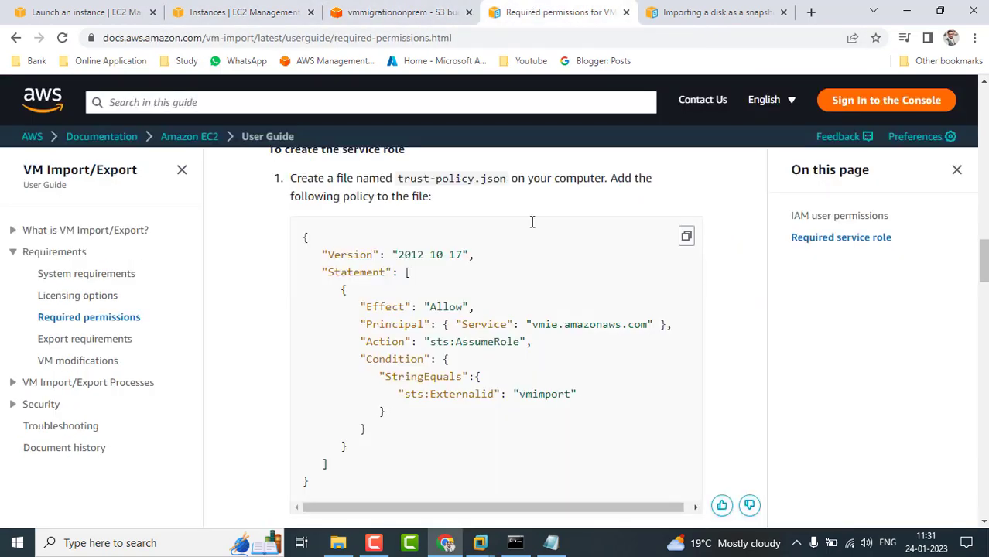
scroll(530, 425, "down", 1)
scroll(529, 426, "up", 6)
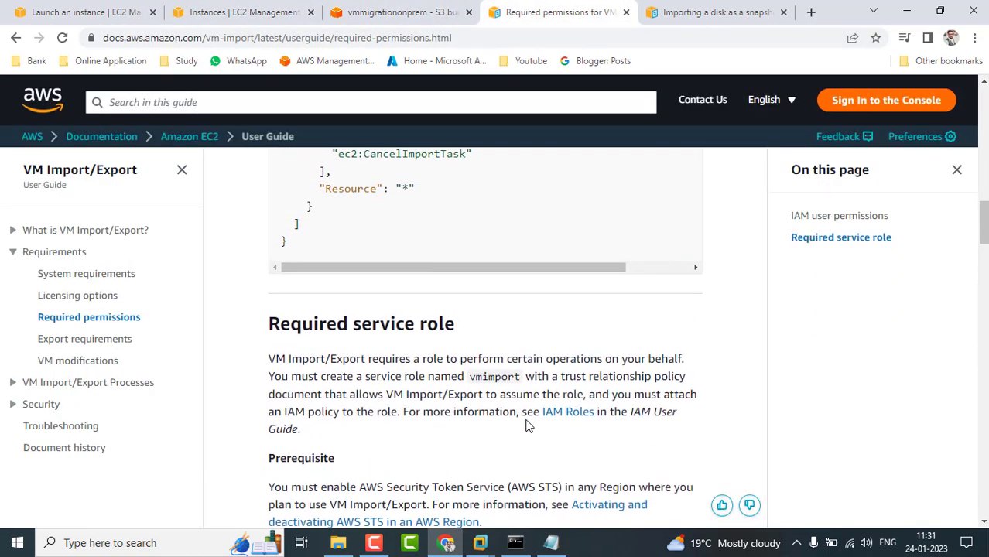
scroll(526, 426, "down", 5)
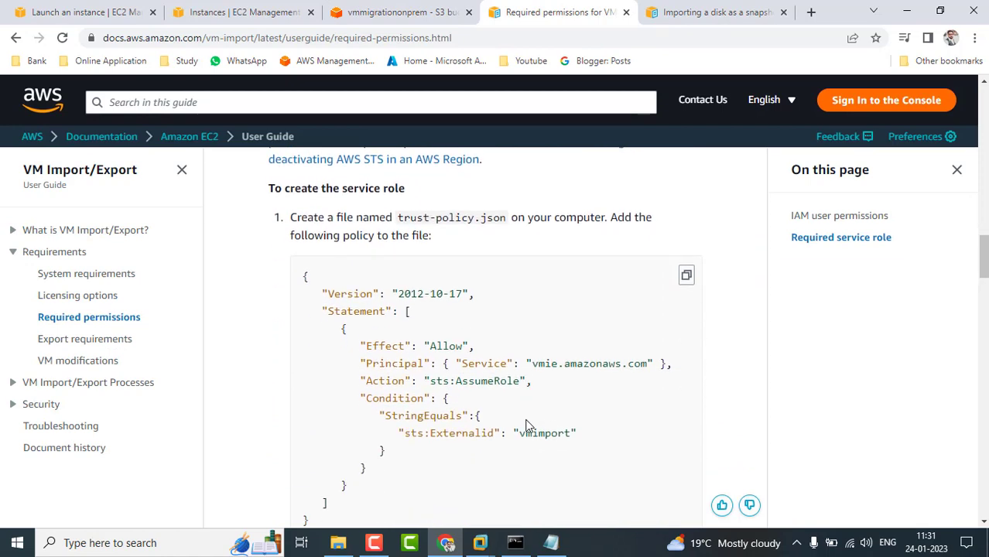
scroll(527, 426, "down", 1)
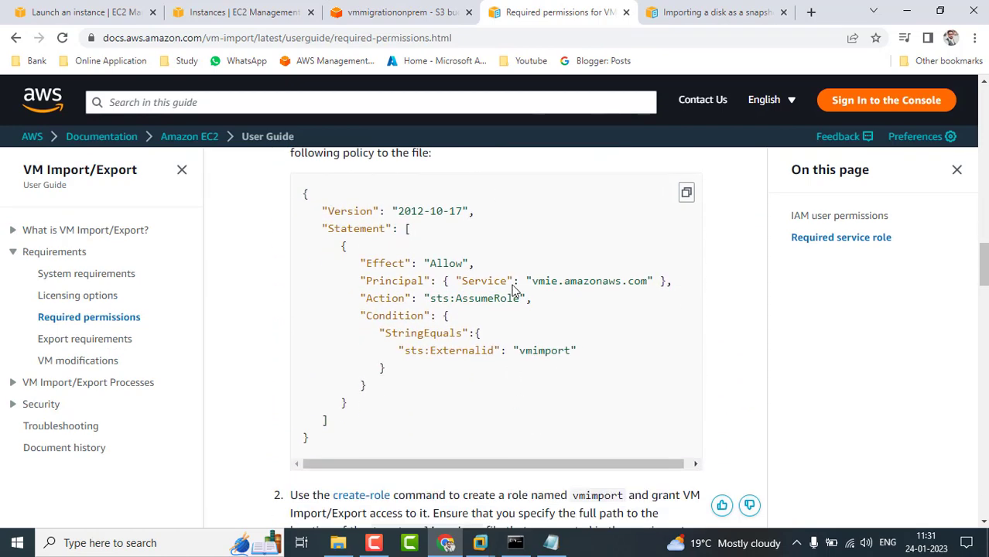
left_click(515, 543)
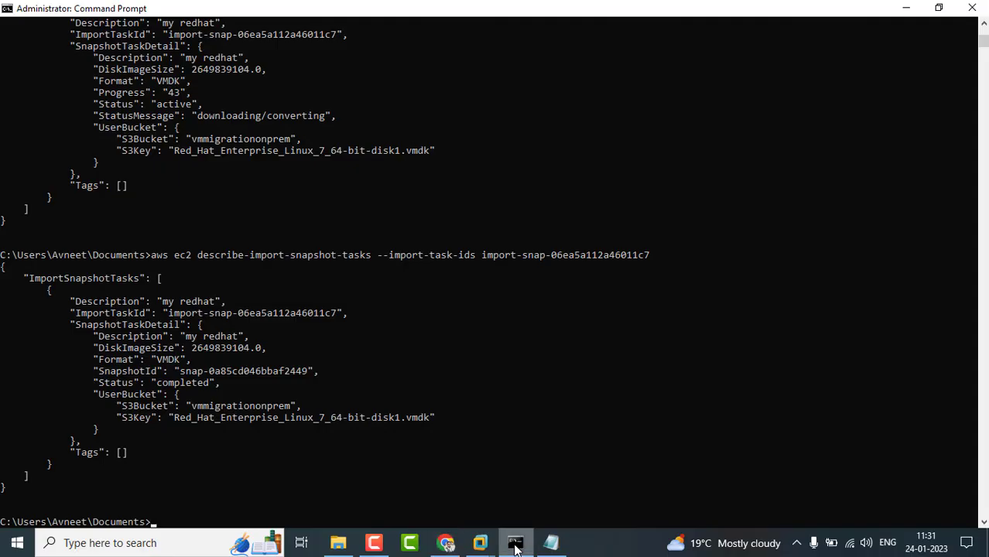
left_click(514, 544)
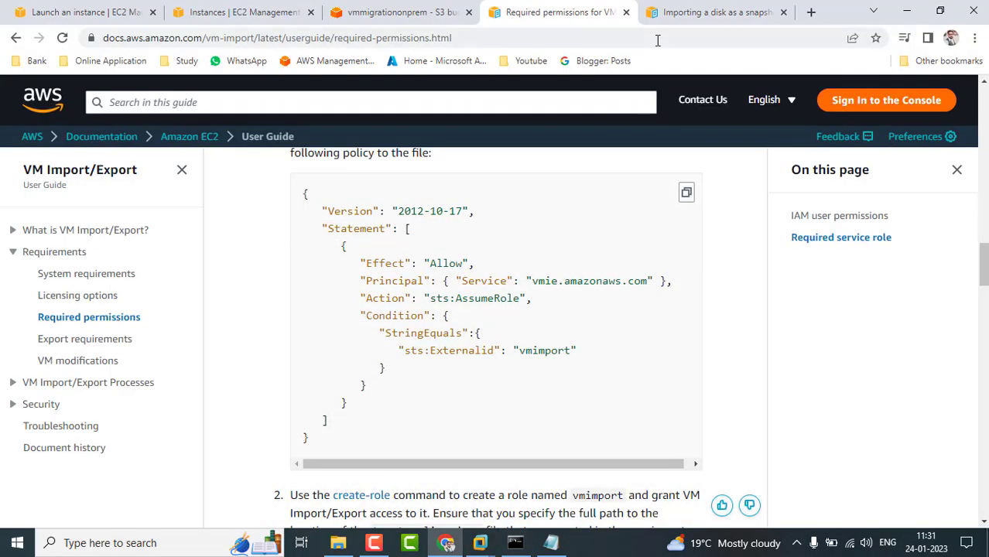
scroll(556, 221, "up", 2)
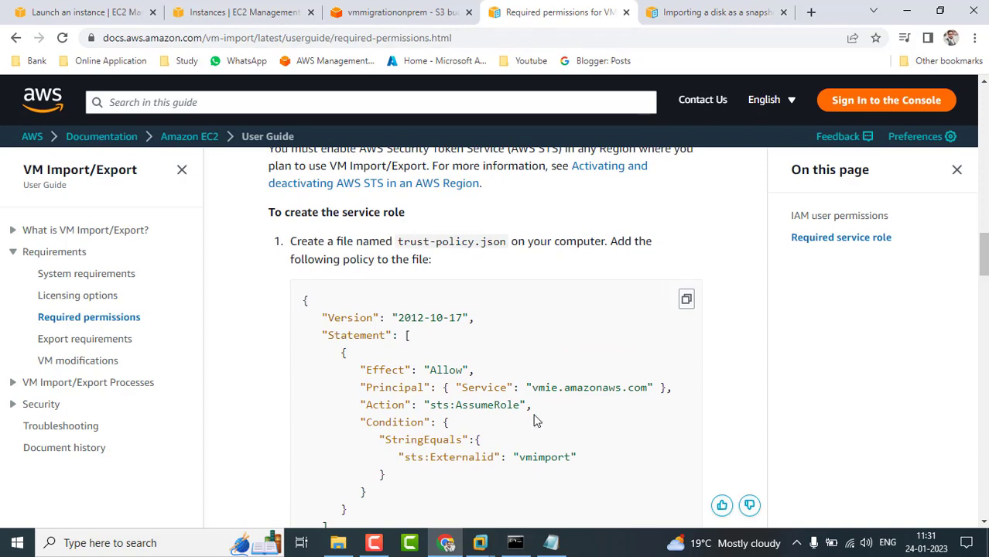
scroll(536, 421, "down", 3)
scroll(548, 418, "up", 3)
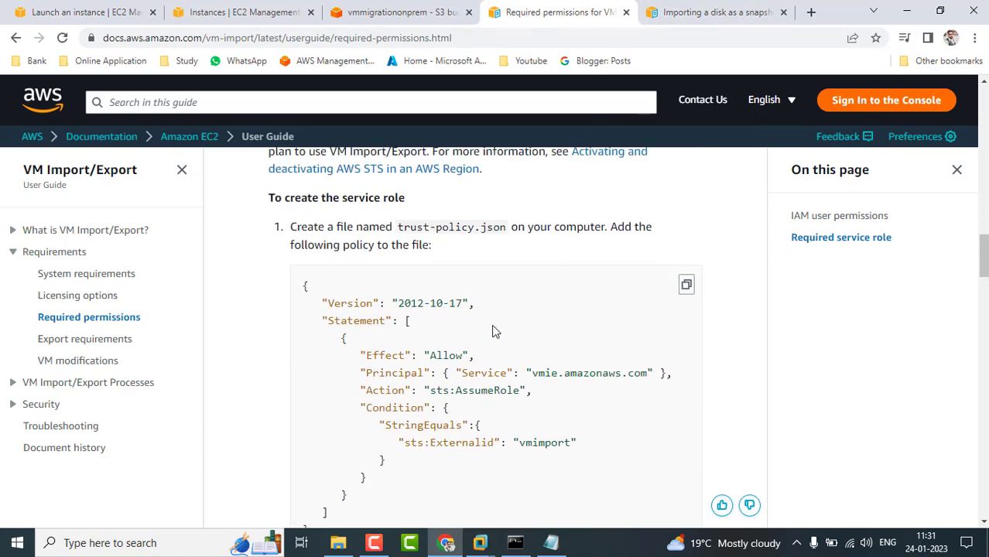
- Open the Image import page of the VM Import/Export guide and examine the single-disk import-image command and its containers.json example
left_click(673, 14)
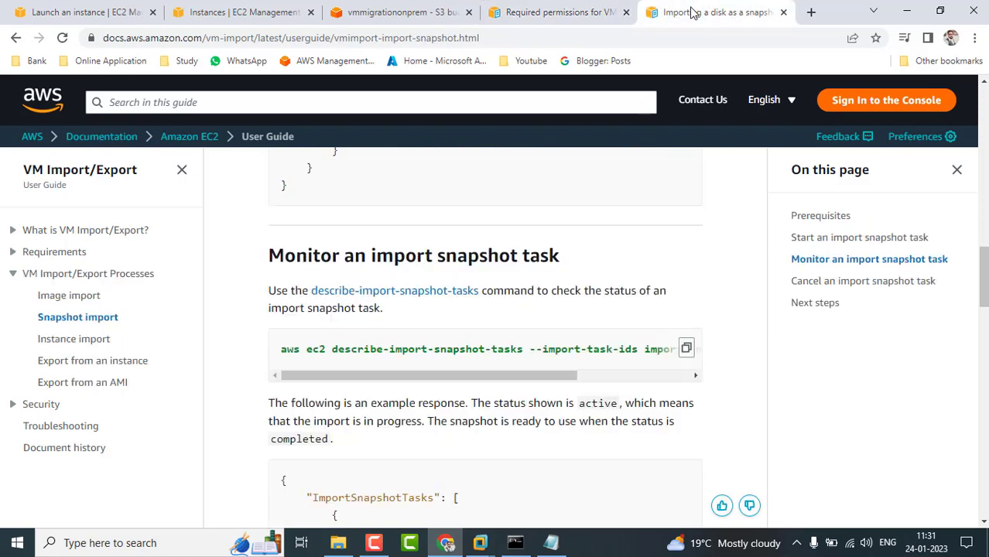
left_click(86, 300)
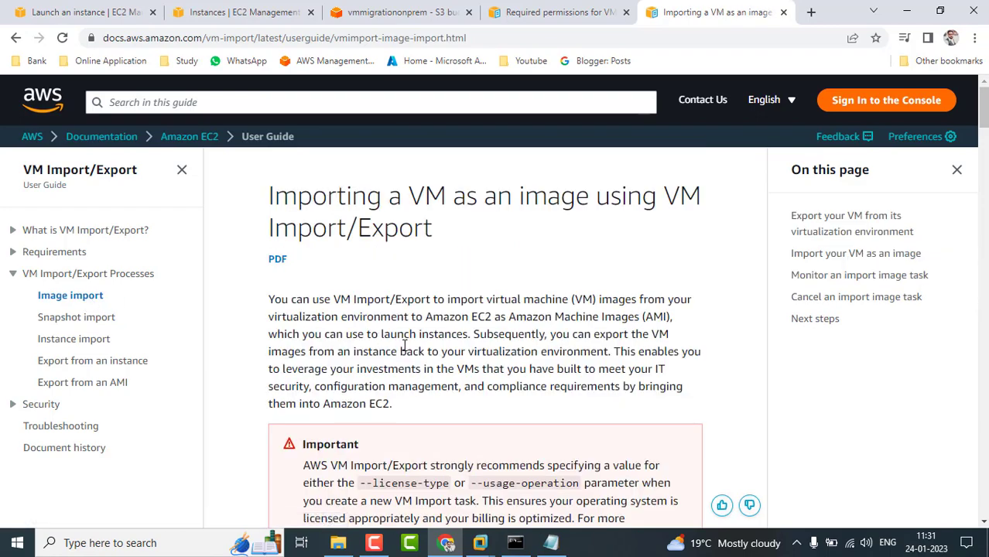
scroll(387, 340, "down", 6)
scroll(404, 345, "down", 10)
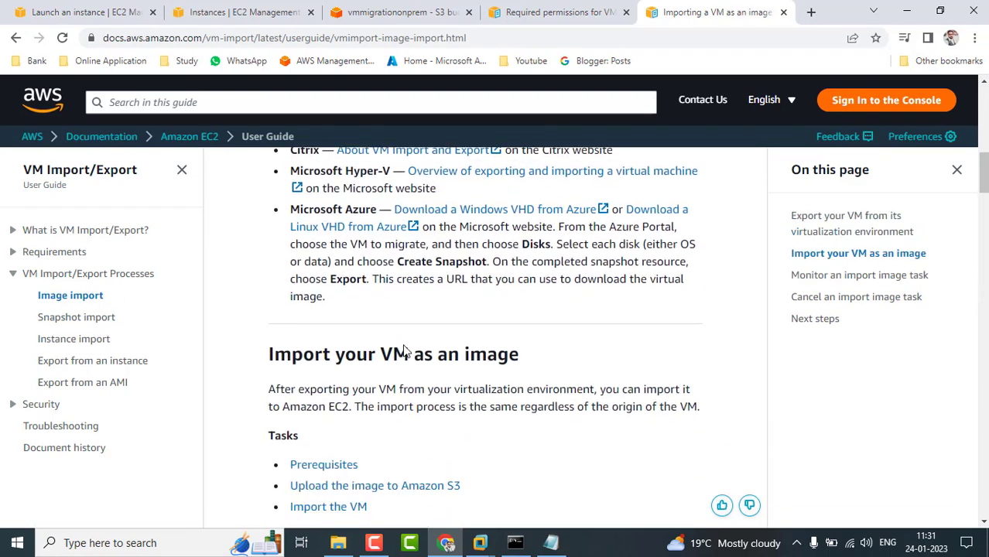
scroll(403, 350, "down", 7)
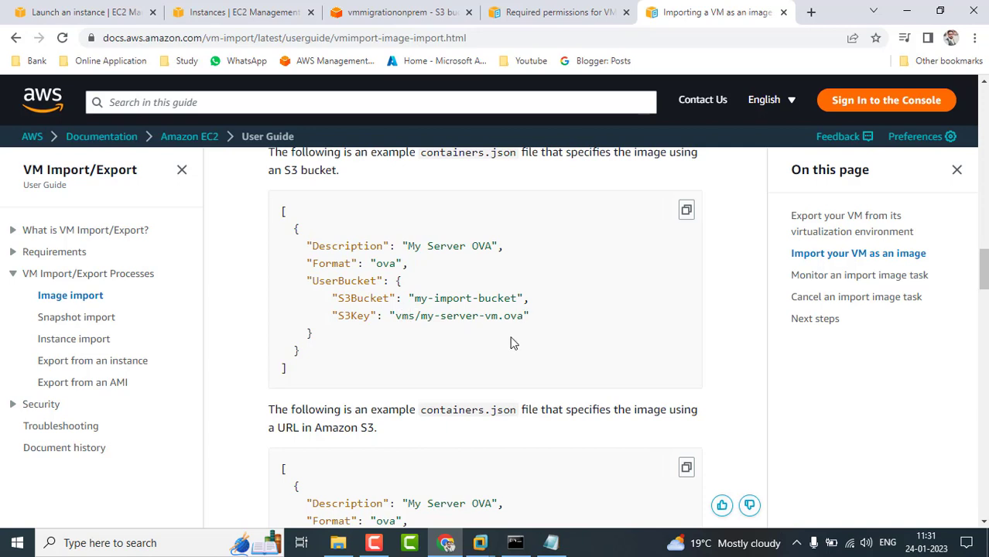
scroll(519, 356, "up", 1)
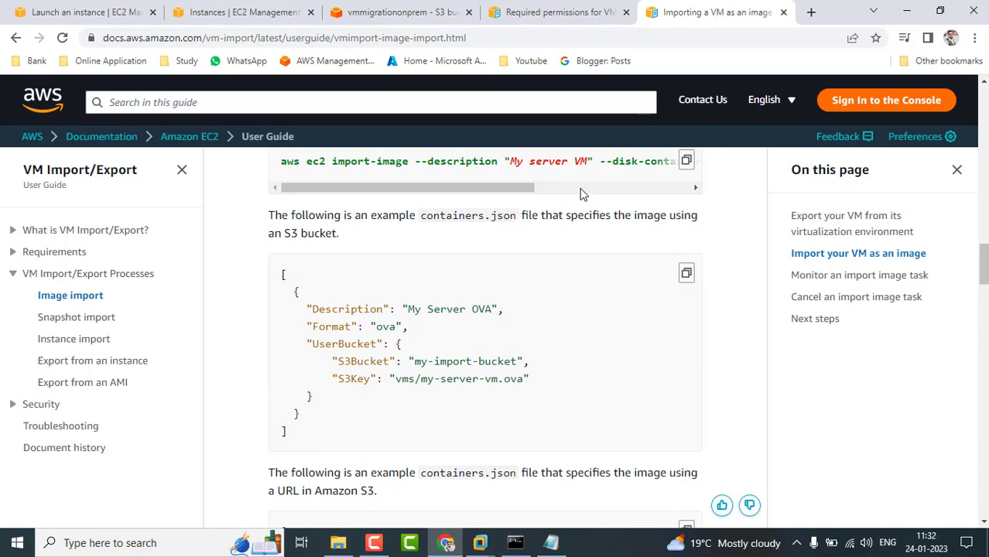
scroll(600, 279, "up", 1)
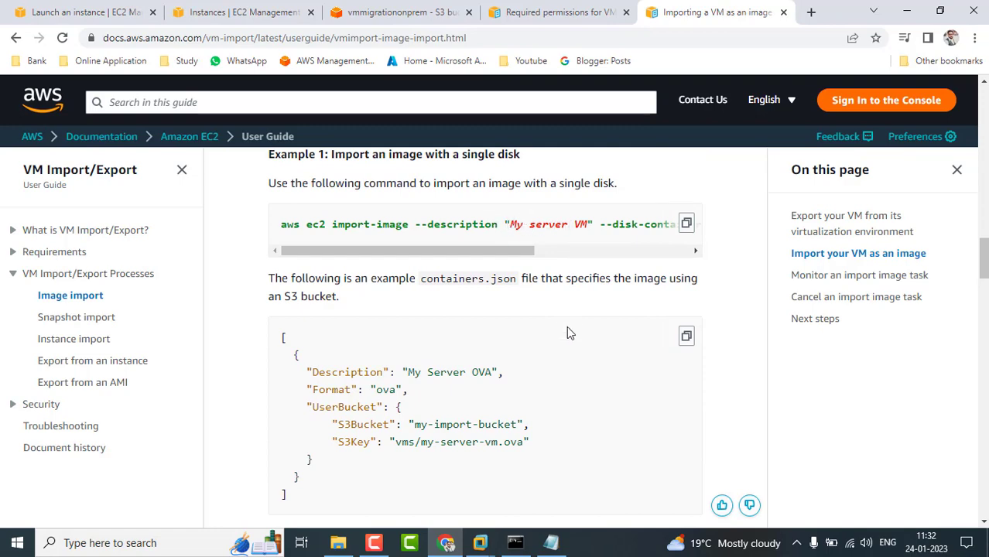
- Open the Snapshot import page of the guide and examine the import-snapshot command and its VMDK containers.json example
left_click(81, 317)
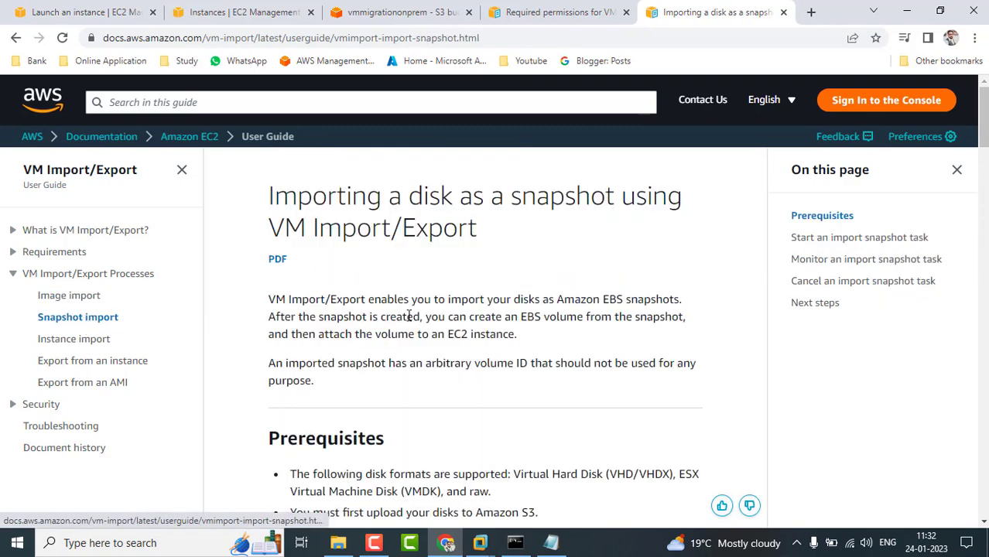
scroll(505, 431, "down", 10)
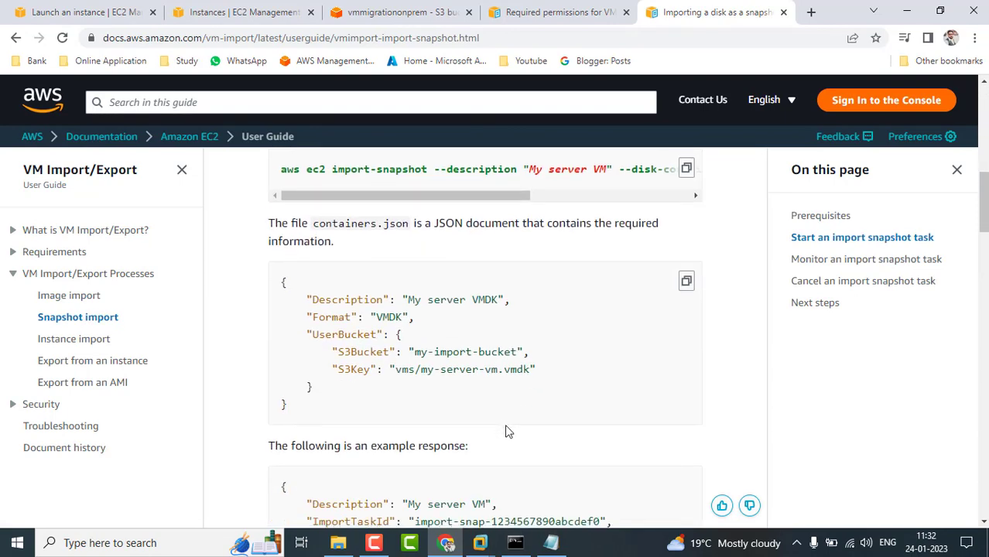
scroll(505, 431, "down", 1)
scroll(502, 304, "up", 1)
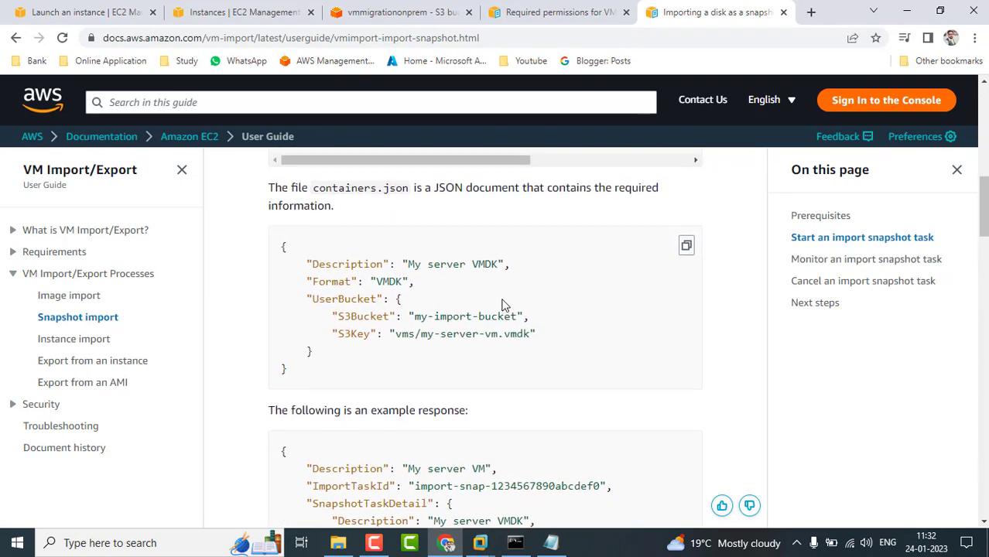
scroll(501, 304, "up", 2)
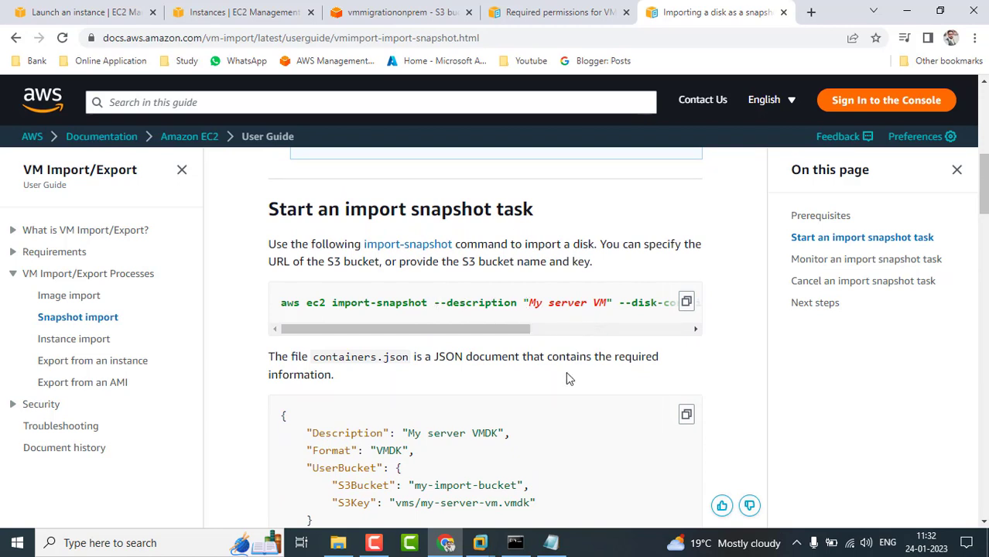
- Return to the EC2 instances list, review the vmmigration instance's summary details, and refresh the list to check its status
left_click(94, 11)
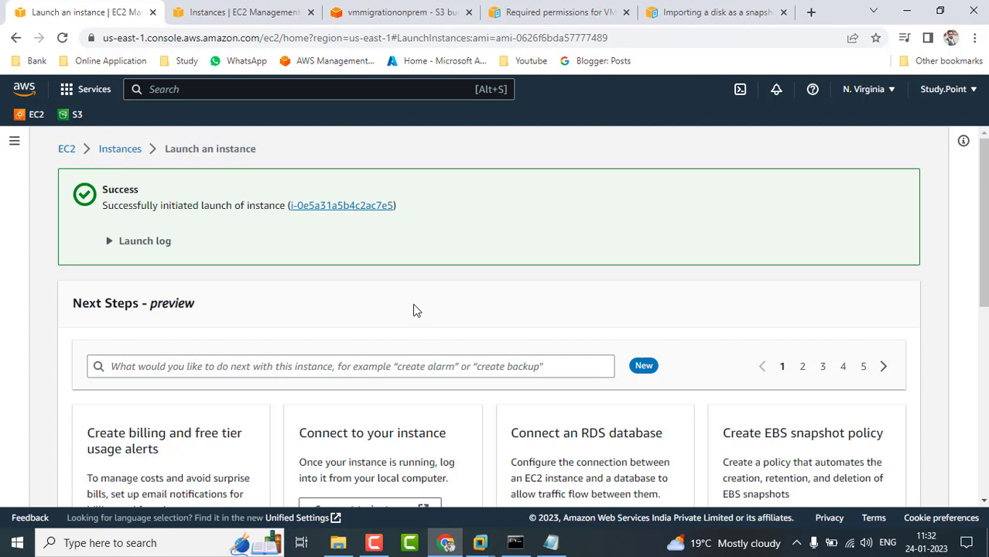
left_click(236, 9)
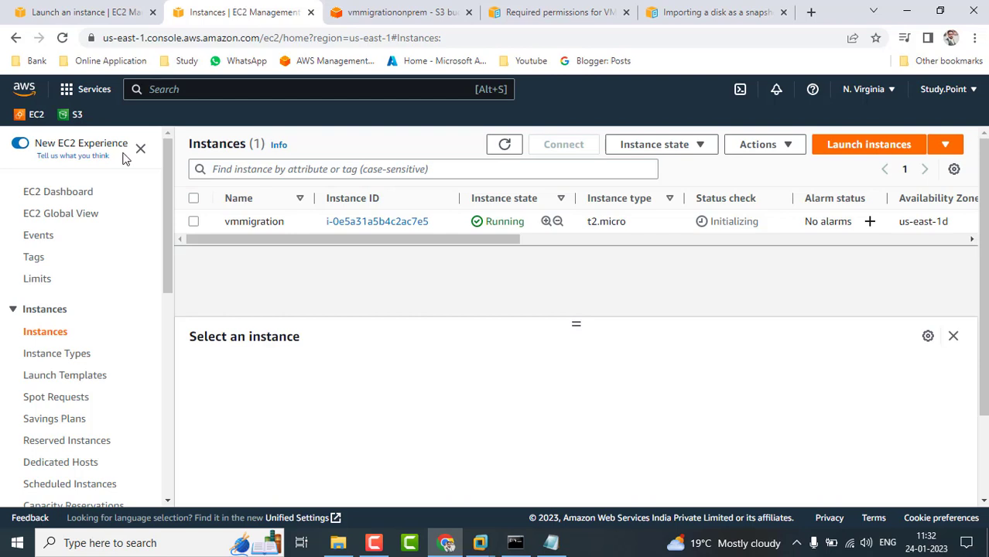
left_click(193, 225)
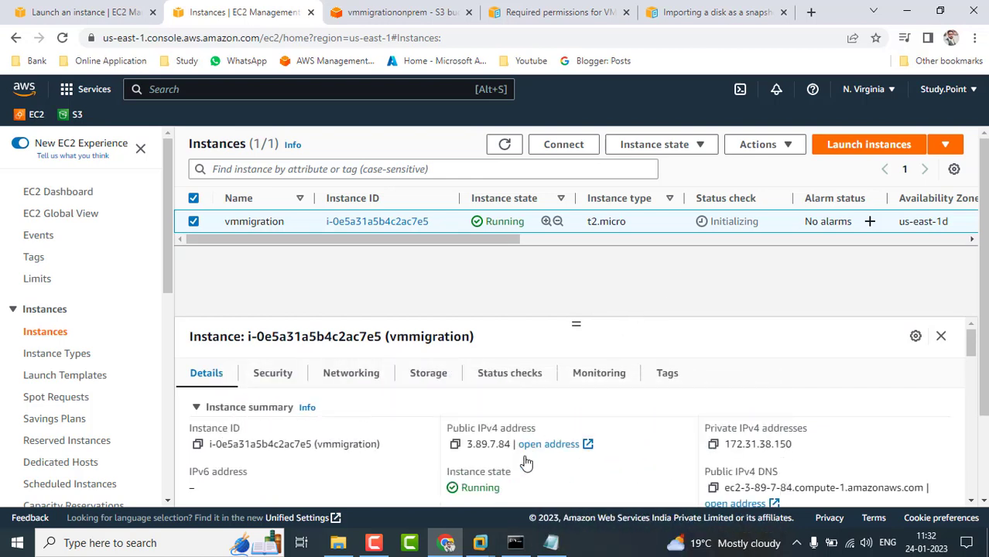
scroll(639, 468, "down", 3)
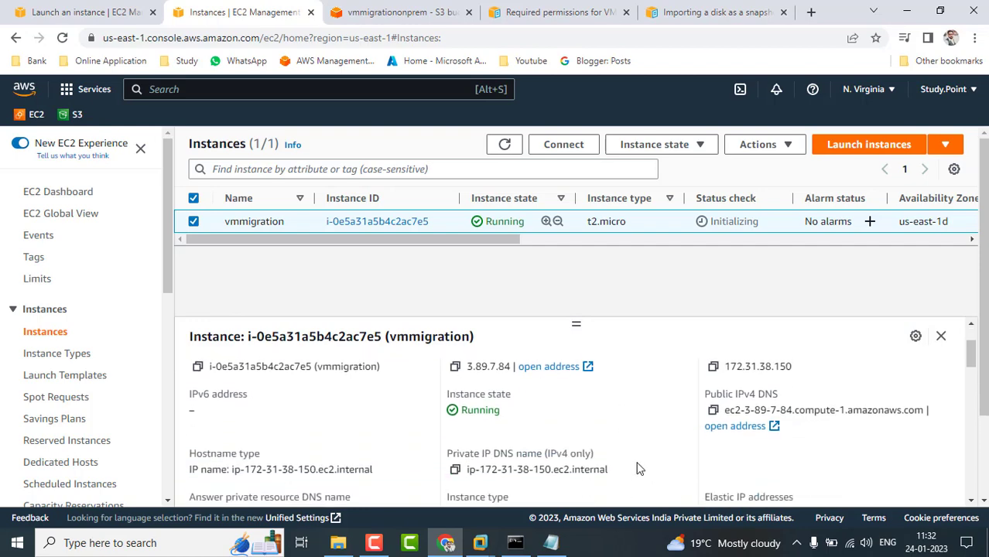
scroll(640, 468, "up", 3)
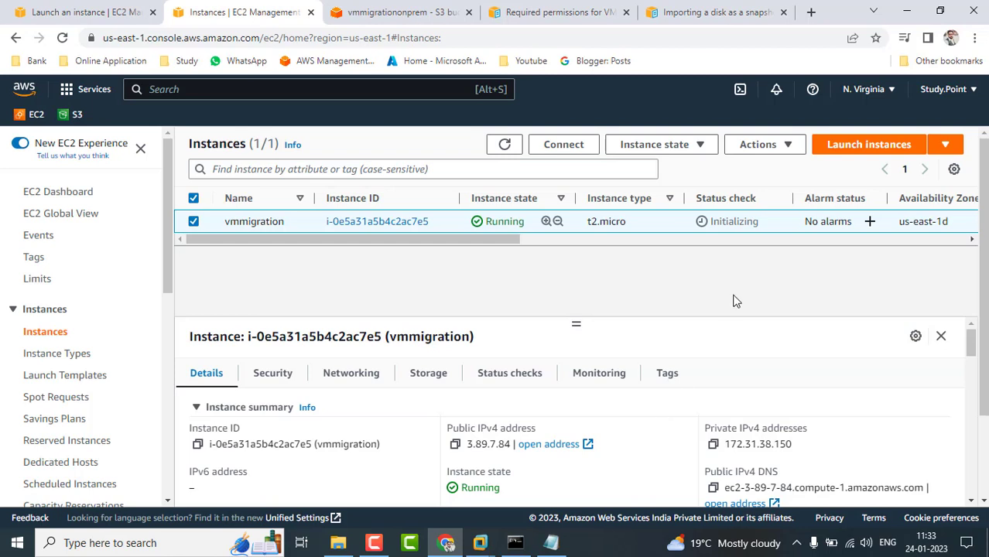
left_click(506, 146)
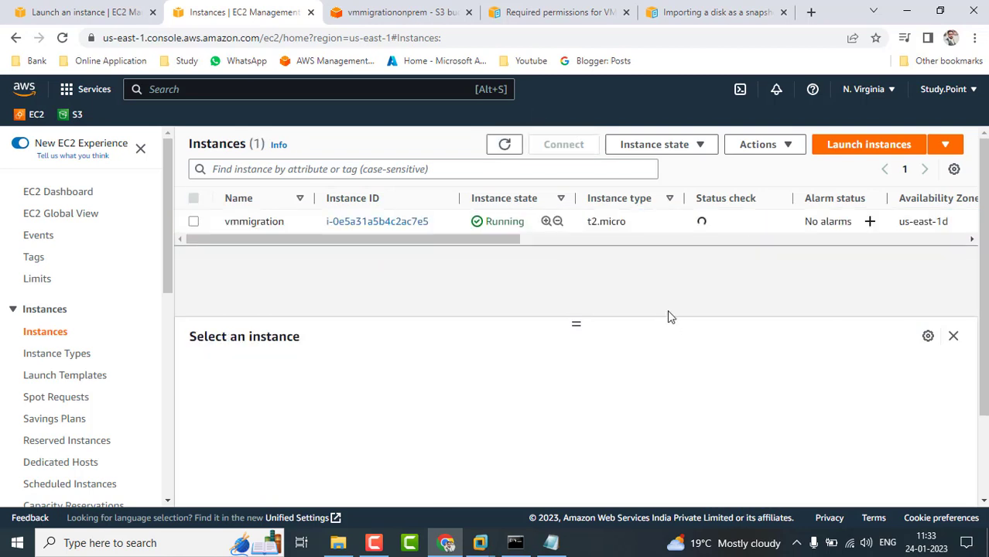